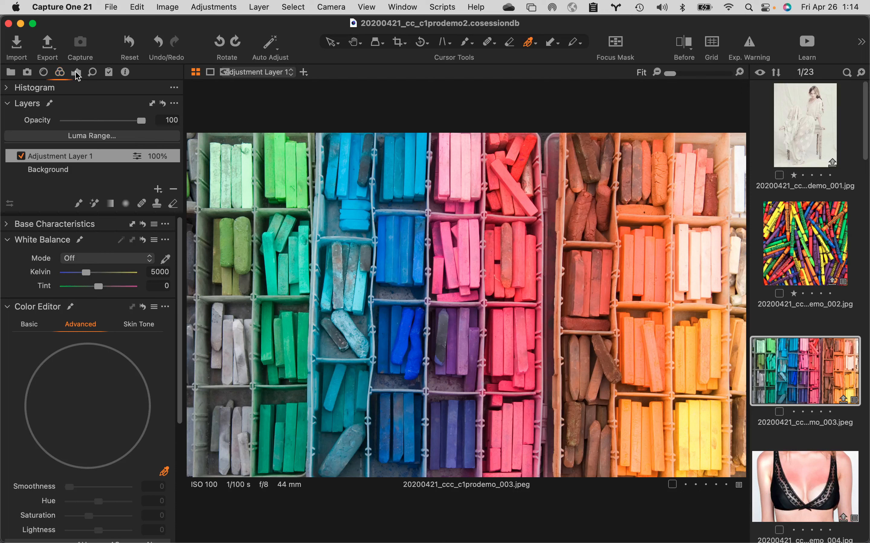
Open the Exposure tools and browse through the session's image thumbnails.
{"action": "left_click", "coordinate": [77, 73]}
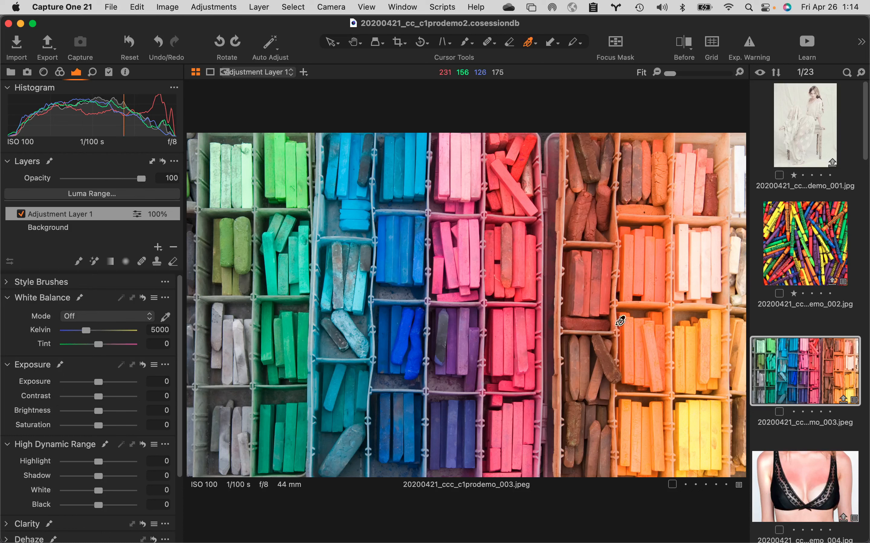
{"action": "scroll", "coordinate": [813, 399], "scroll_direction": "down", "scroll_amount": 10}
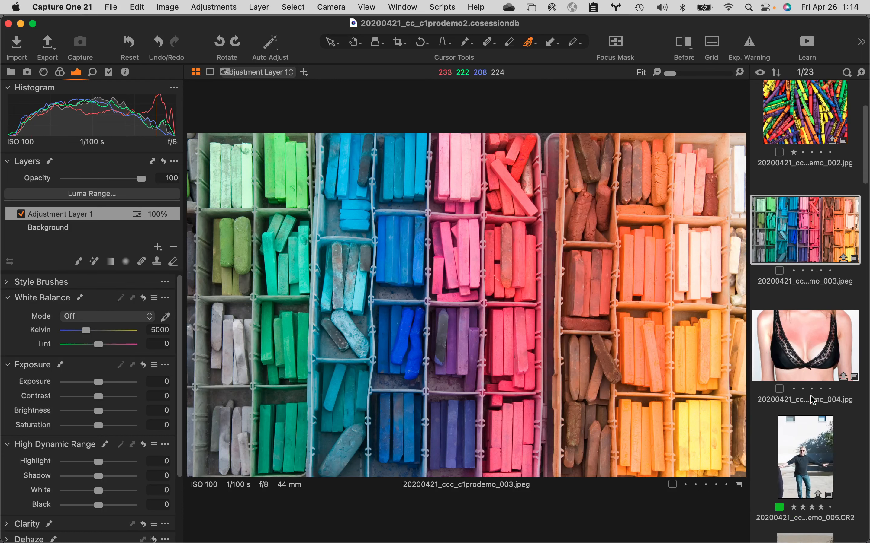
{"action": "scroll", "coordinate": [813, 399], "scroll_direction": "down", "scroll_amount": 15}
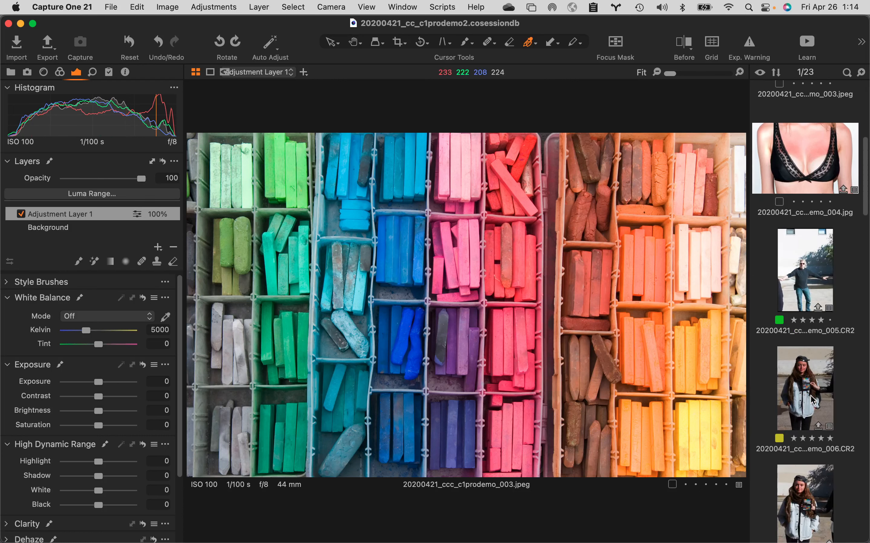
{"action": "scroll", "coordinate": [813, 400], "scroll_direction": "down", "scroll_amount": 15}
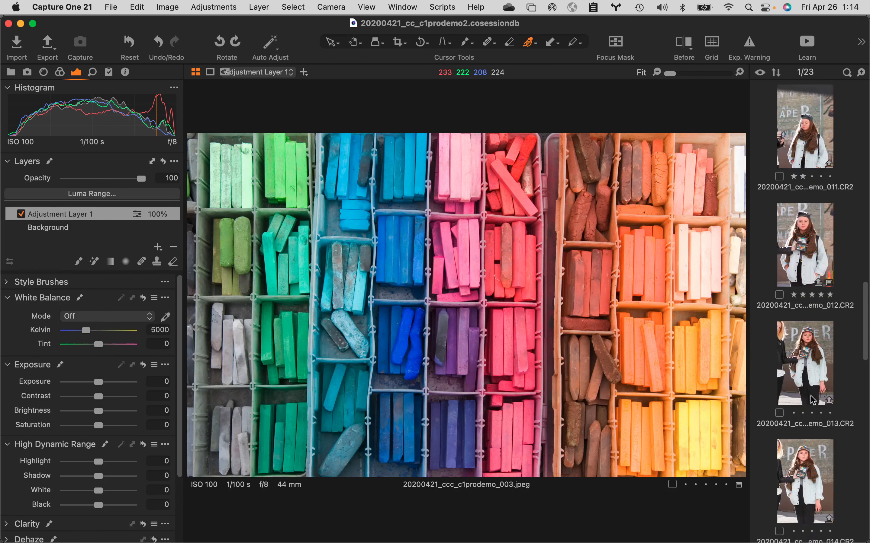
{"action": "scroll", "coordinate": [813, 399], "scroll_direction": "up", "scroll_amount": 8}
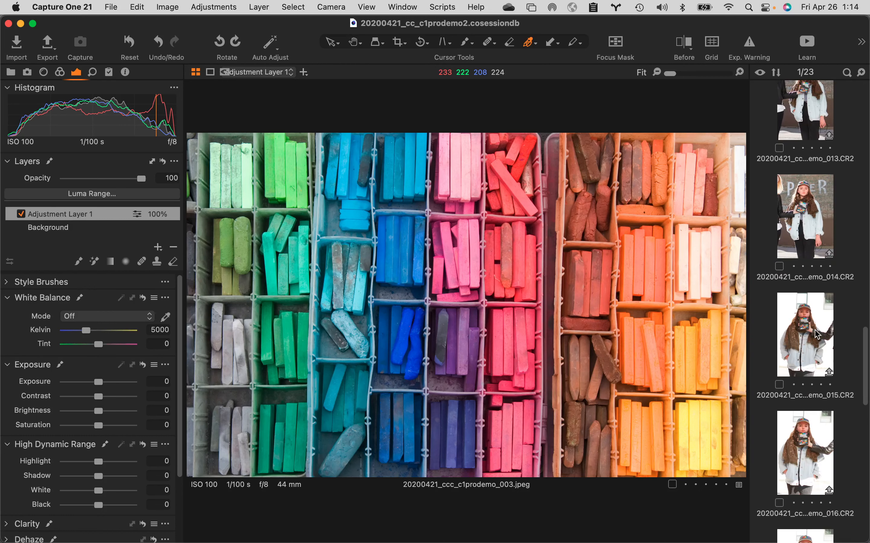
{"action": "scroll", "coordinate": [817, 335], "scroll_direction": "down", "scroll_amount": 8}
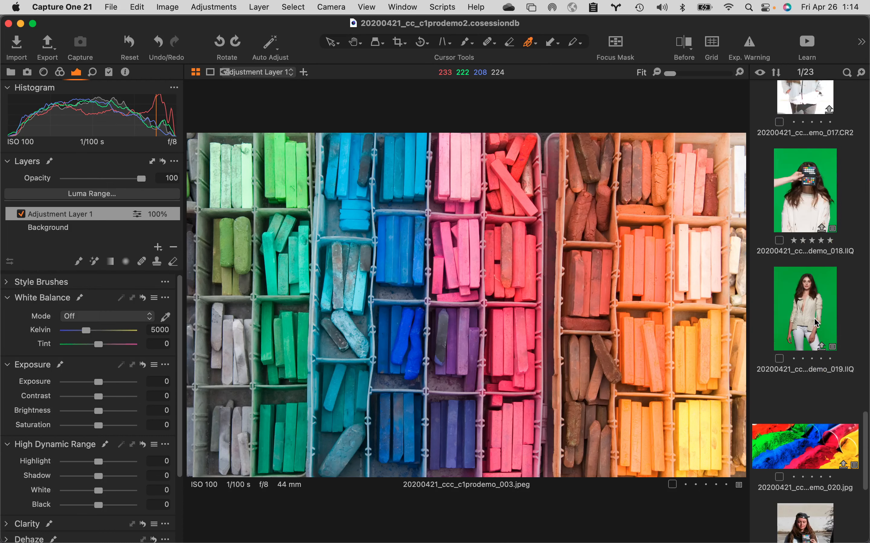
{"action": "scroll", "coordinate": [816, 320], "scroll_direction": "down", "scroll_amount": 4}
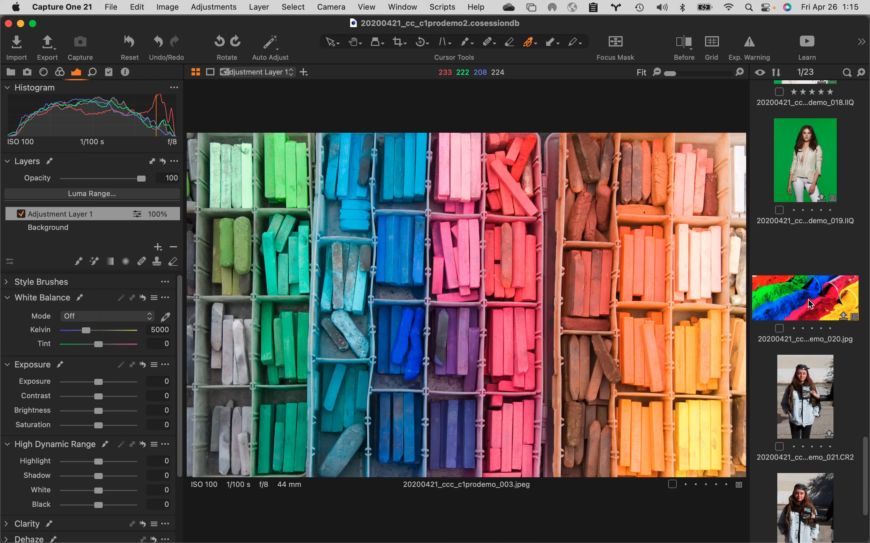
{"action": "scroll", "coordinate": [811, 304], "scroll_direction": "down", "scroll_amount": 1}
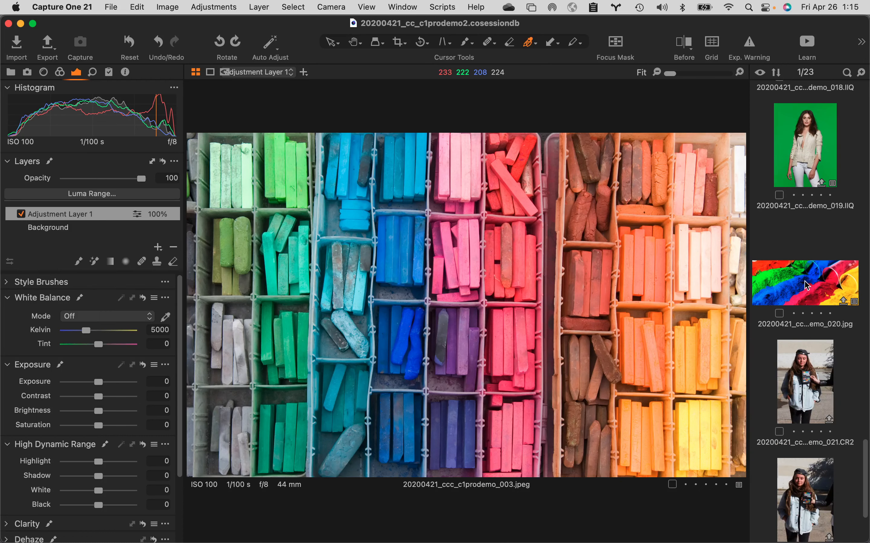
{"action": "scroll", "coordinate": [807, 286], "scroll_direction": "down", "scroll_amount": 5}
{"action": "scroll", "coordinate": [807, 285], "scroll_direction": "up", "scroll_amount": 15}
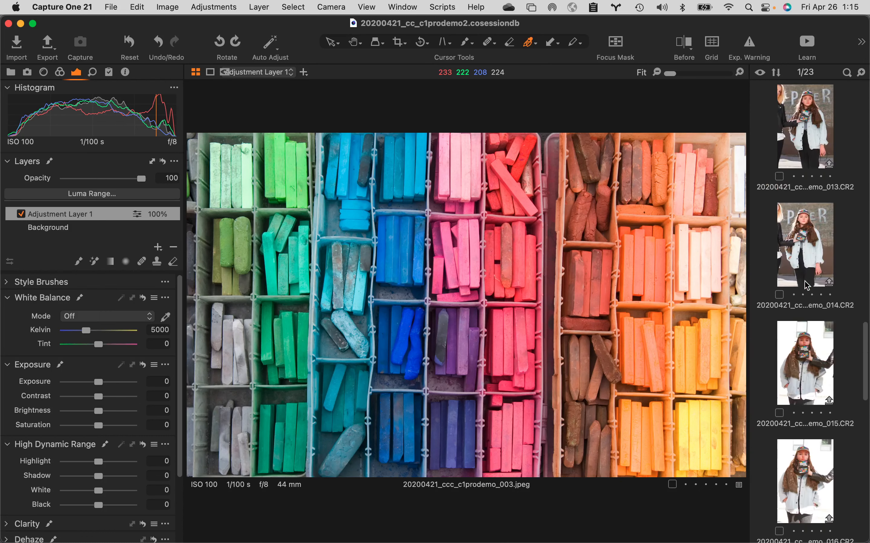
{"action": "scroll", "coordinate": [806, 286], "scroll_direction": "up", "scroll_amount": 15}
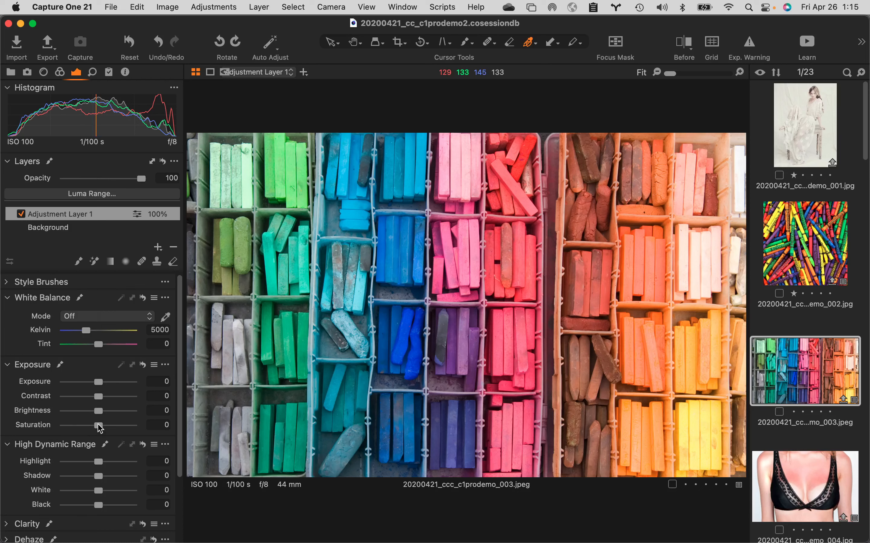
Raise the adjustment layer's Exposure saturation to 100 and reset it to default, several times over.
{"action": "left_click_drag", "start_coordinate": [100, 428], "coordinate": [133, 426]}
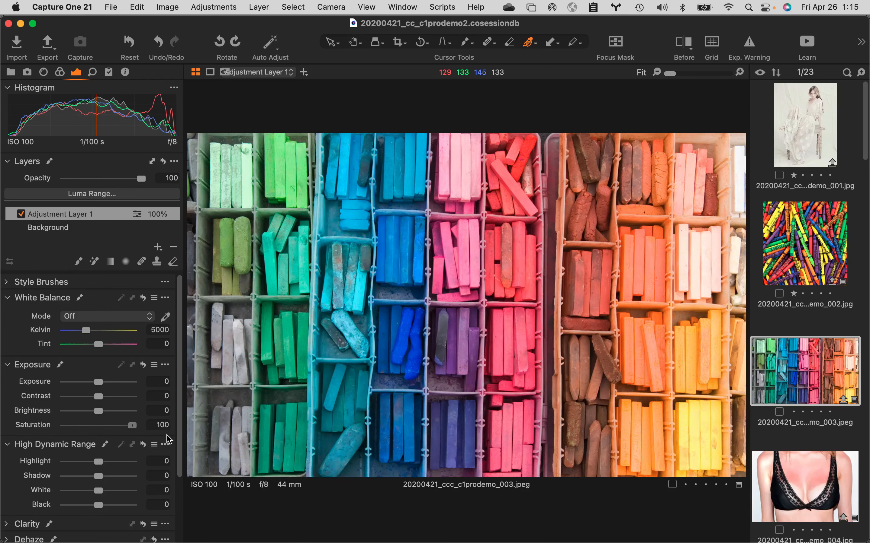
{"action": "double_click", "coordinate": [133, 427]}
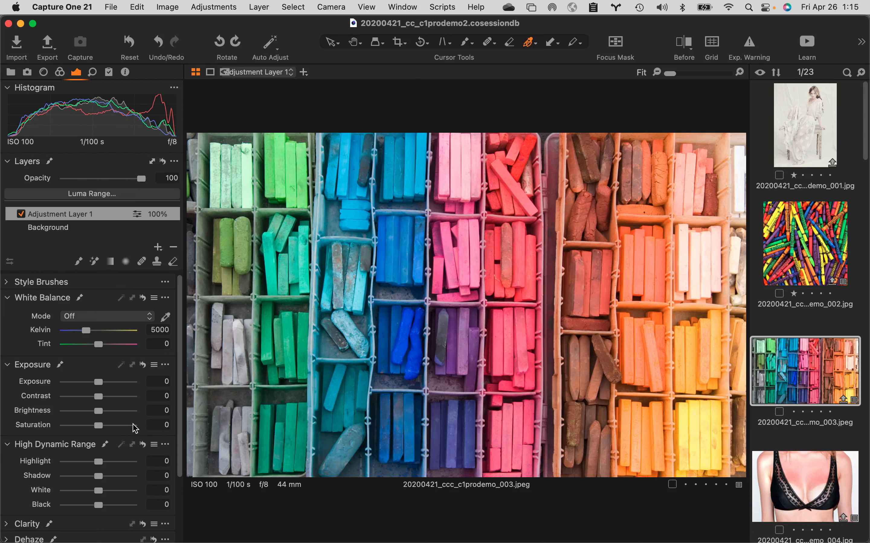
{"action": "left_click_drag", "start_coordinate": [100, 428], "coordinate": [132, 426]}
{"action": "double_click", "coordinate": [133, 426]}
{"action": "left_click_drag", "start_coordinate": [100, 430], "coordinate": [132, 430]}
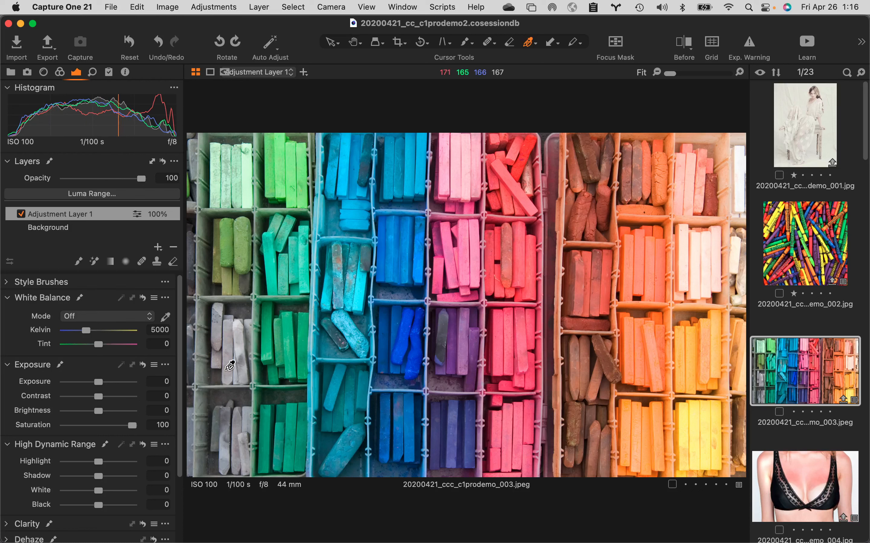
{"action": "double_click", "coordinate": [132, 426]}
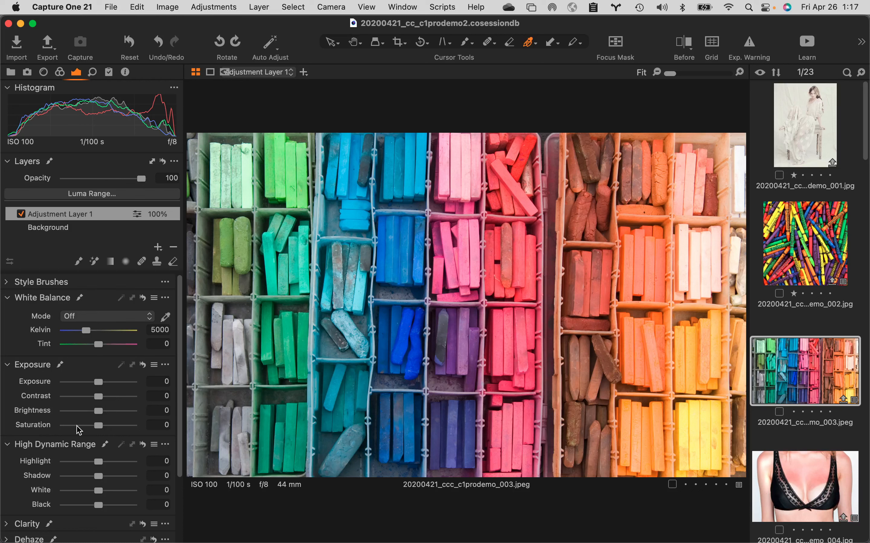
Open the Color tools and expand and collapse the Layers and Normalize sections.
{"action": "left_click", "coordinate": [60, 73]}
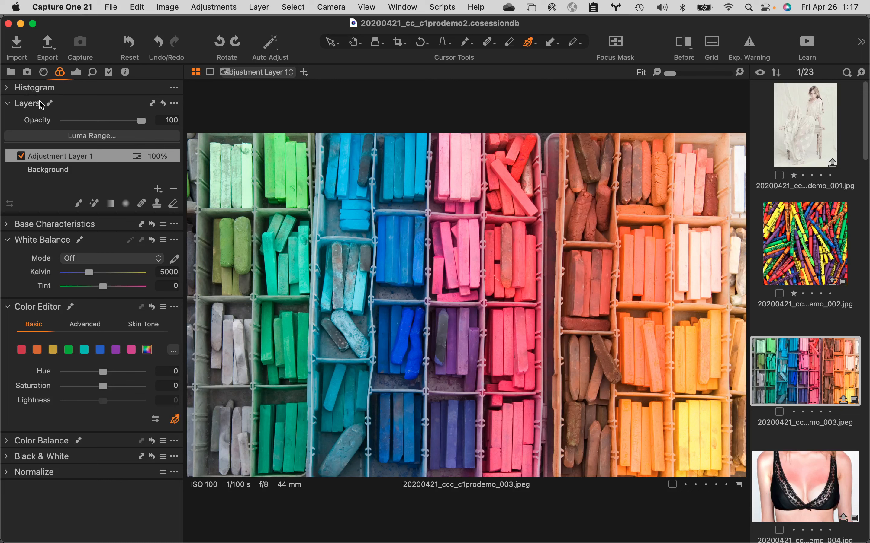
{"action": "left_click", "coordinate": [7, 104]}
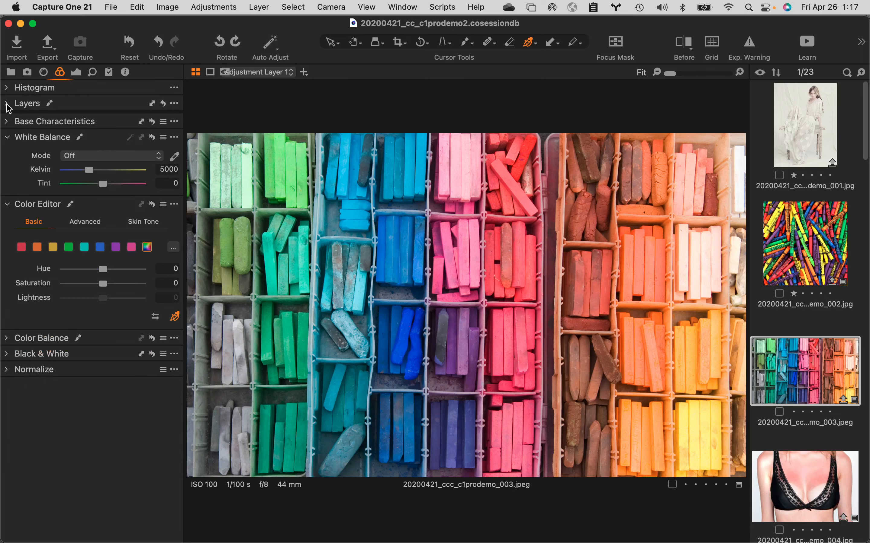
{"action": "left_click", "coordinate": [7, 104]}
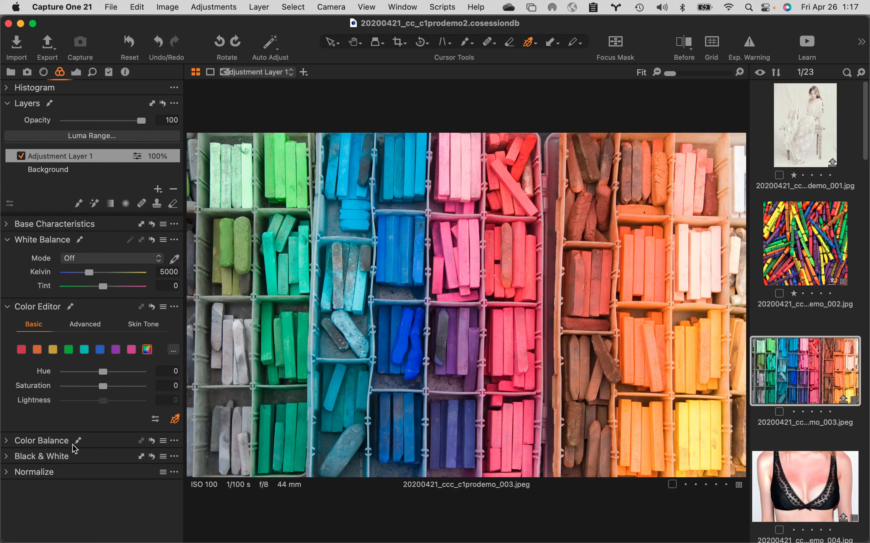
{"action": "left_click", "coordinate": [6, 473]}
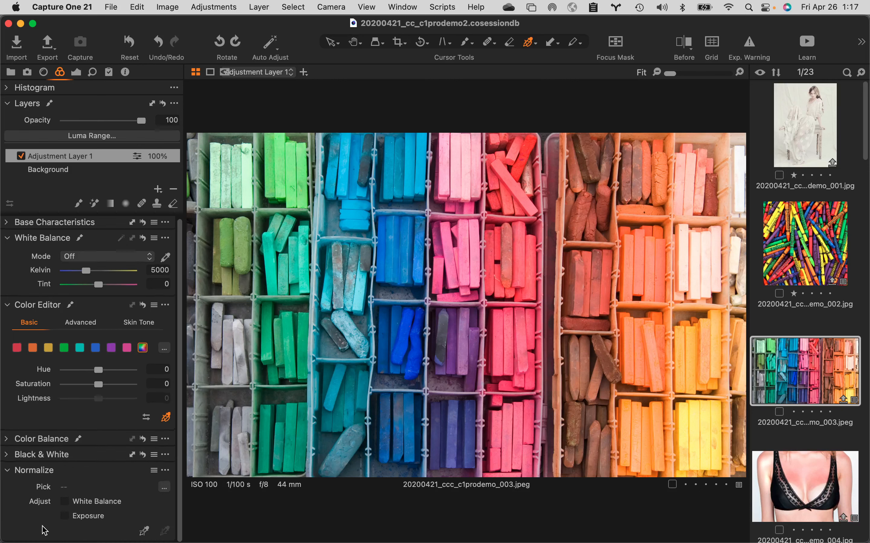
{"action": "left_click", "coordinate": [8, 474]}
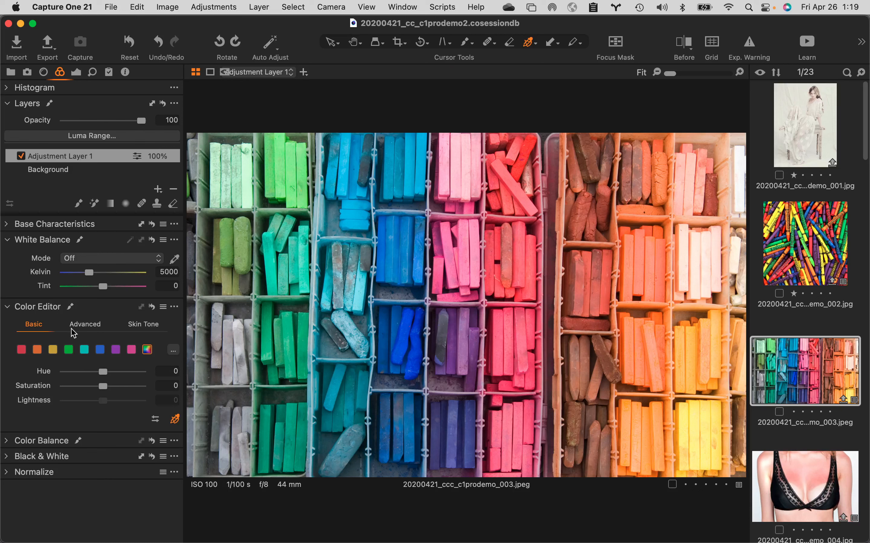
In the Color Editor, select all colours and set the adjustment layer's saturation to -80.
{"action": "left_click", "coordinate": [52, 350]}
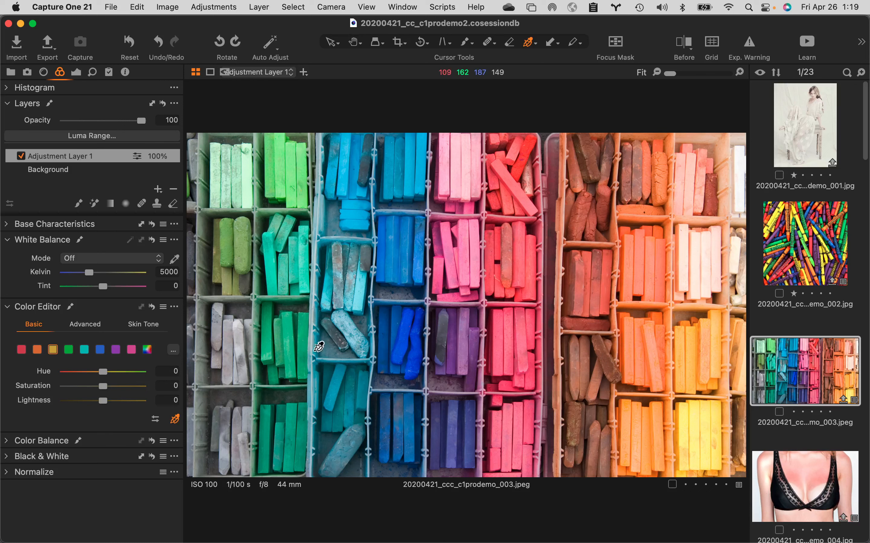
{"action": "left_click", "coordinate": [147, 350]}
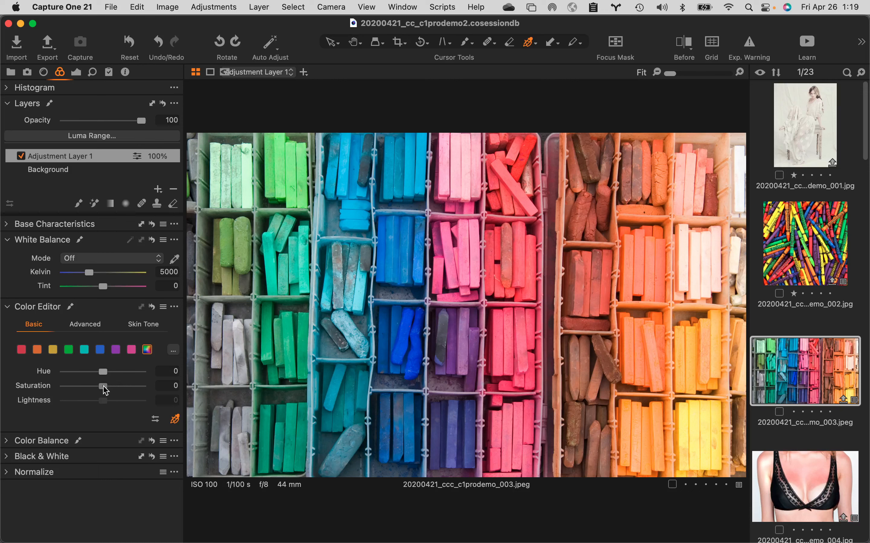
{"action": "left_click_drag", "start_coordinate": [104, 390], "coordinate": [141, 387]}
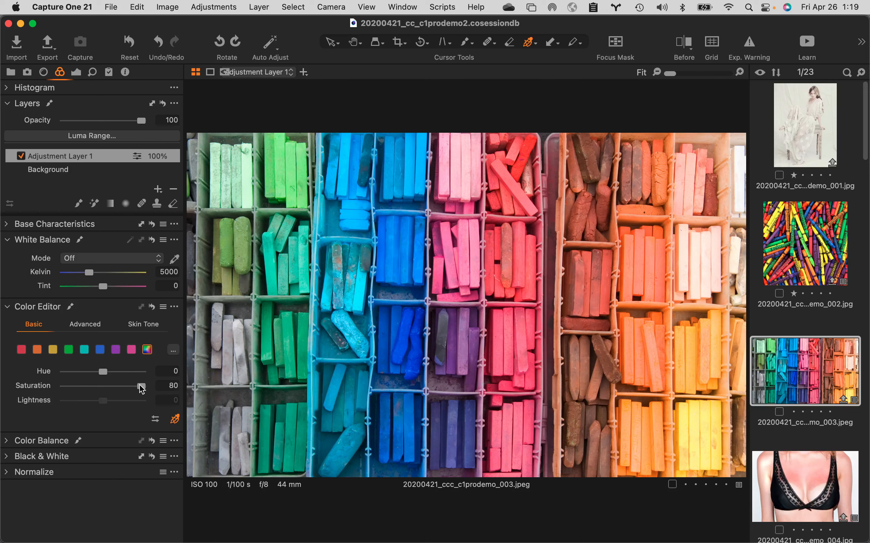
{"action": "left_click_drag", "start_coordinate": [142, 387], "coordinate": [36, 376]}
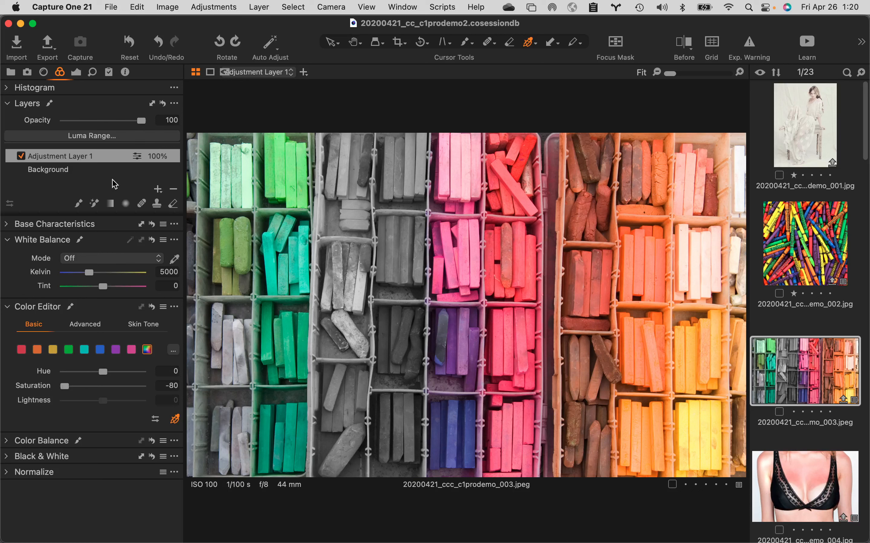
Select Adjustment Layer 1 and delete it.
{"action": "left_click", "coordinate": [121, 157]}
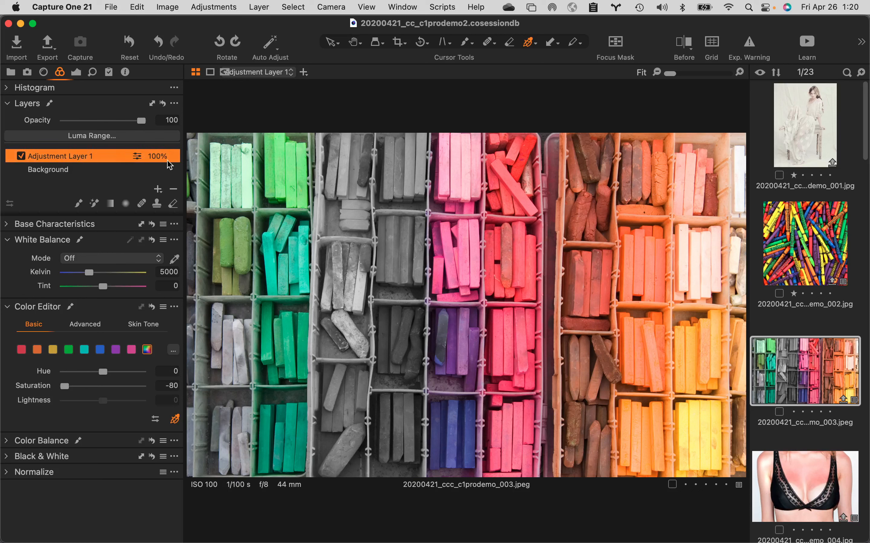
{"action": "left_click", "coordinate": [174, 189]}
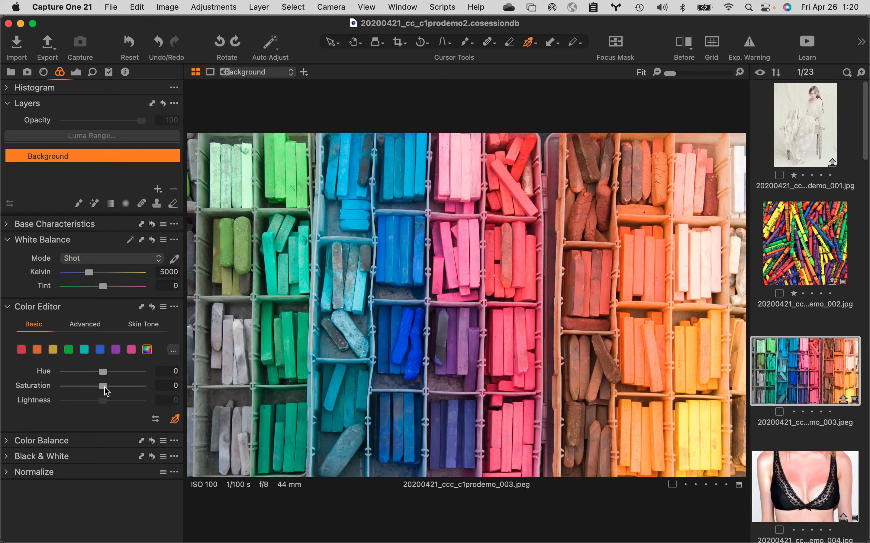
Try boosting the Background's saturation to 80 in Color Editor and 100 in Exposure, resetting it each time.
{"action": "left_click_drag", "start_coordinate": [104, 386], "coordinate": [143, 388]}
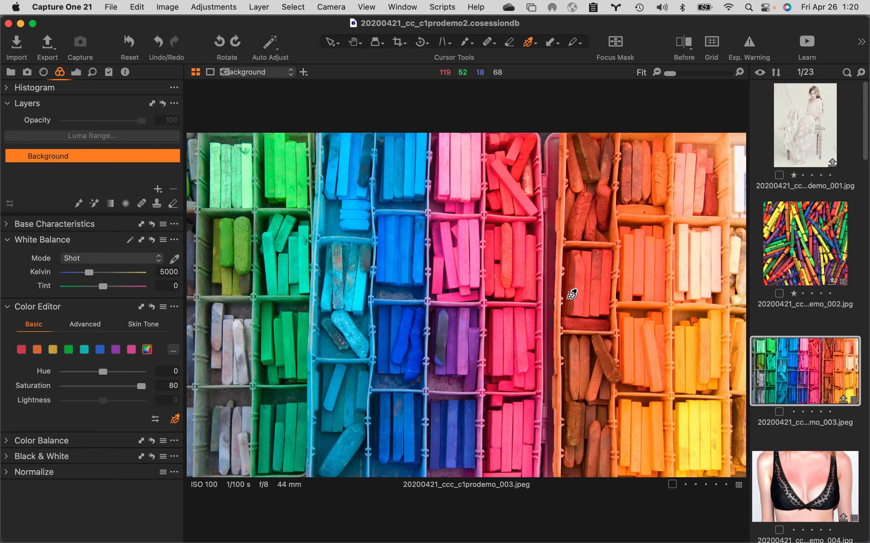
{"action": "double_click", "coordinate": [142, 386]}
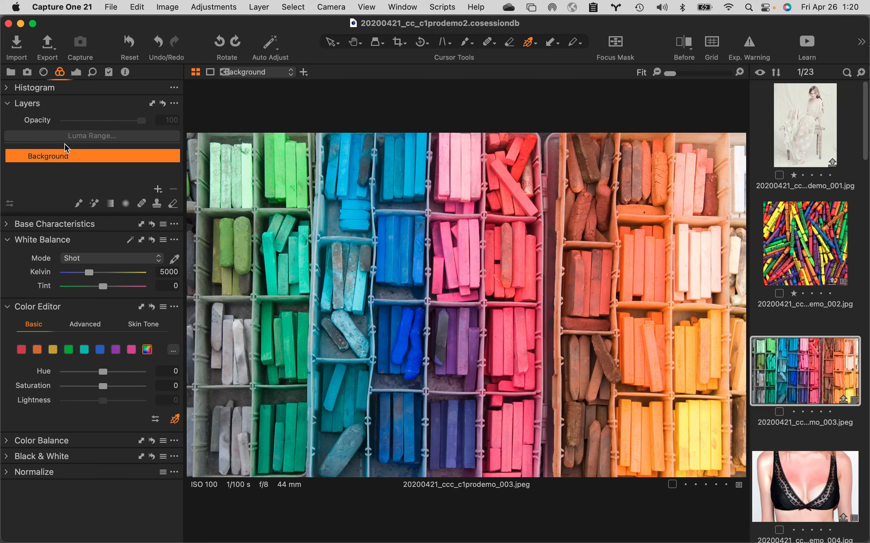
{"action": "left_click", "coordinate": [77, 74]}
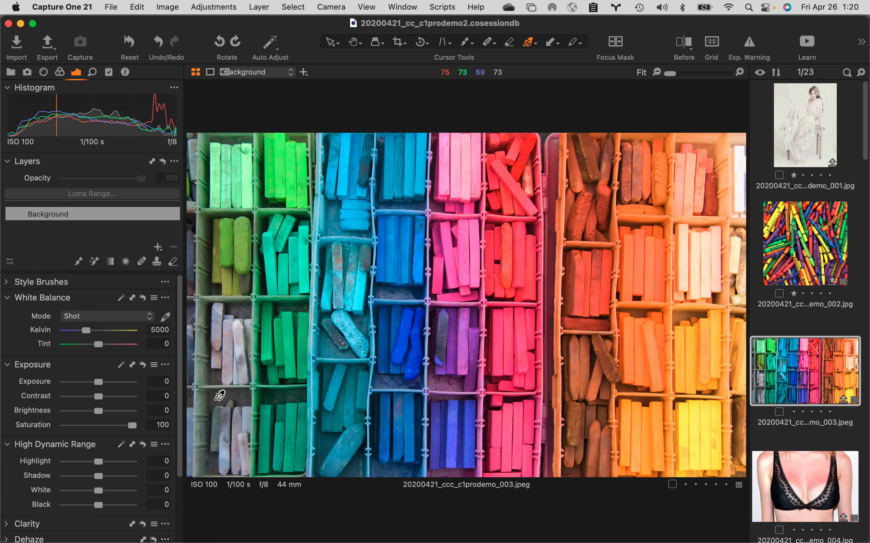
{"action": "double_click", "coordinate": [134, 426]}
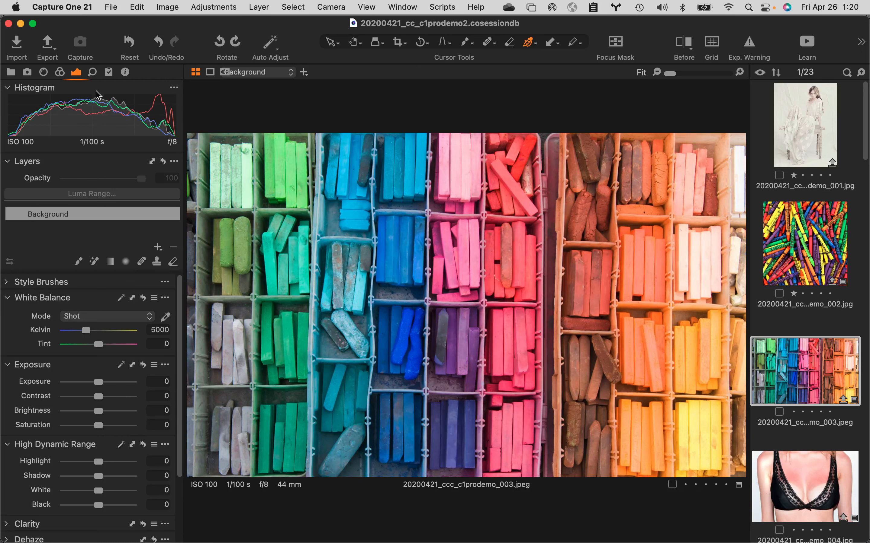
{"action": "left_click", "coordinate": [59, 72]}
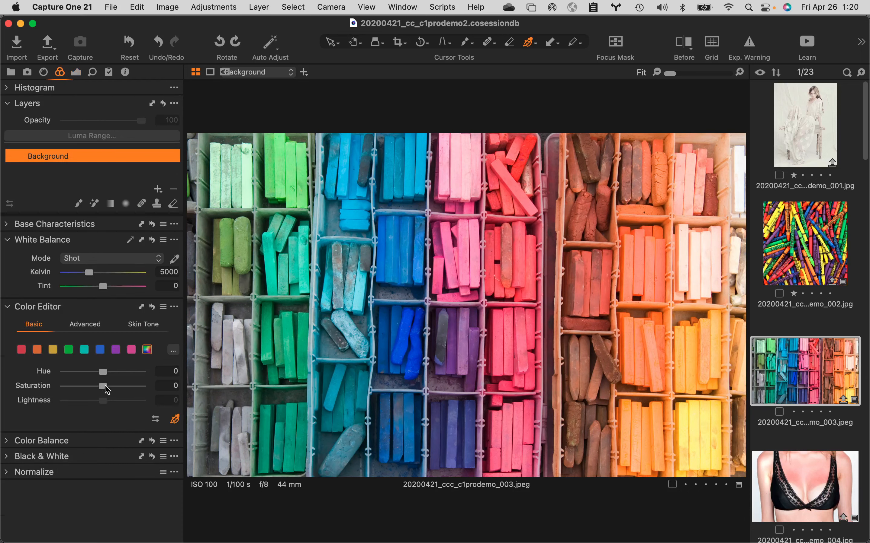
{"action": "left_click_drag", "start_coordinate": [102, 386], "coordinate": [140, 386]}
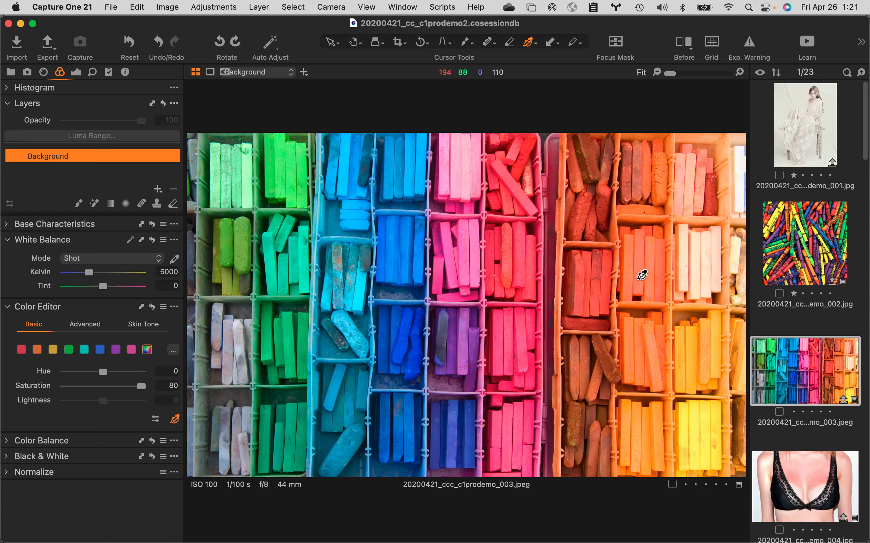
{"action": "double_click", "coordinate": [141, 387]}
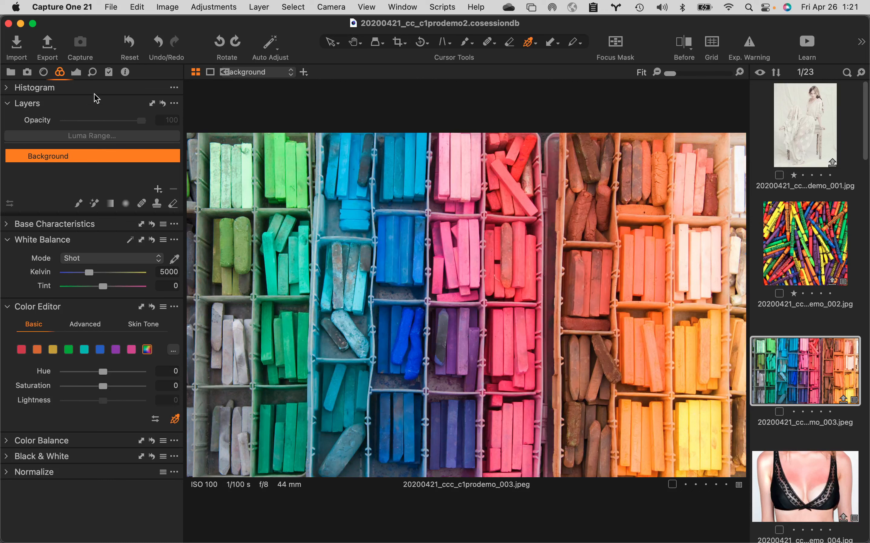
Reset all adjustments on the pastel chalk image.
{"action": "left_click", "coordinate": [75, 72]}
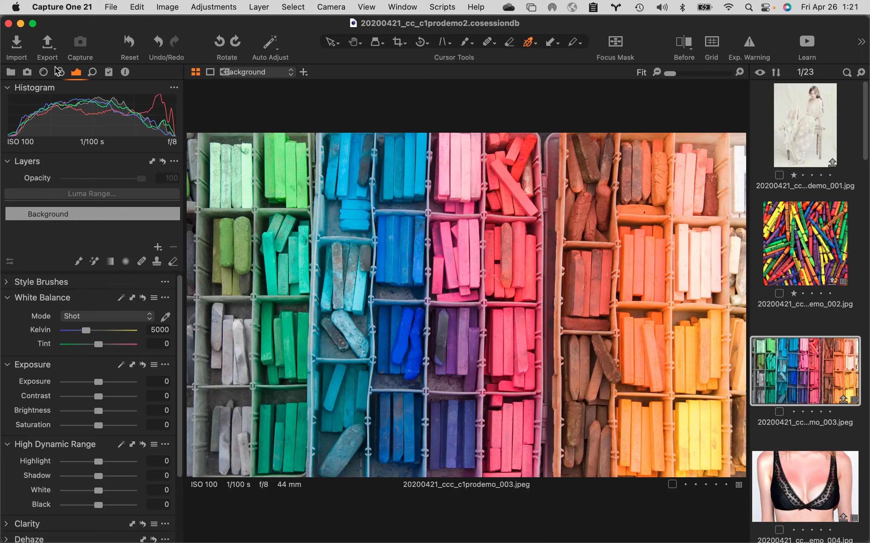
{"action": "left_click", "coordinate": [60, 74]}
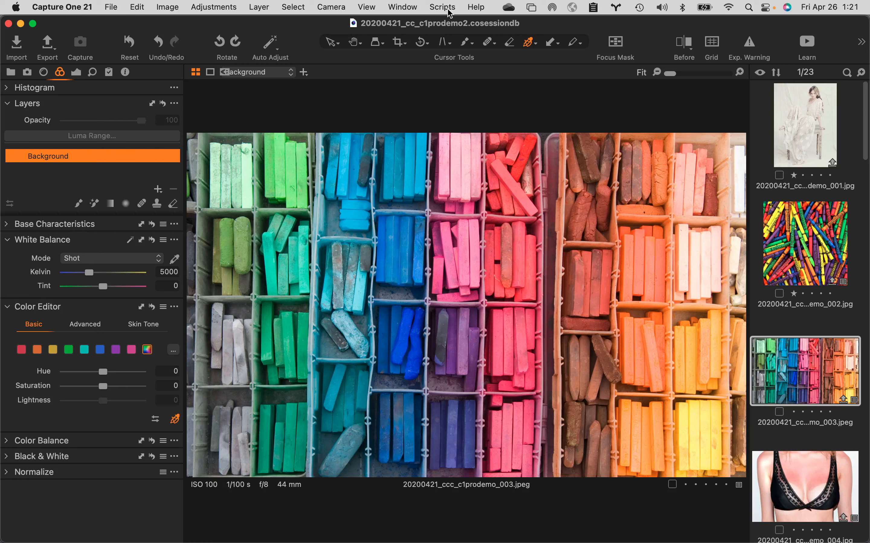
{"action": "left_click", "coordinate": [403, 6]}
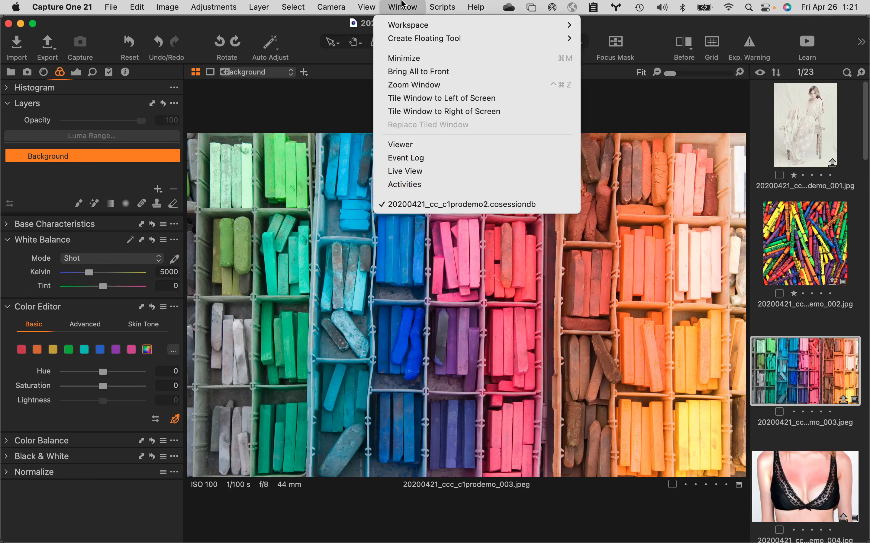
{"action": "mouse_move", "coordinate": [414, 29]}
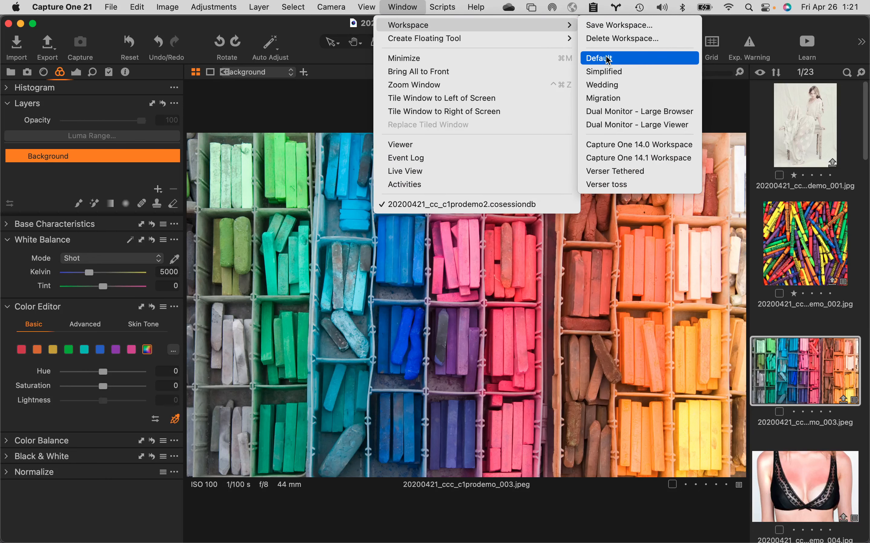
{"action": "left_click", "coordinate": [223, 13]}
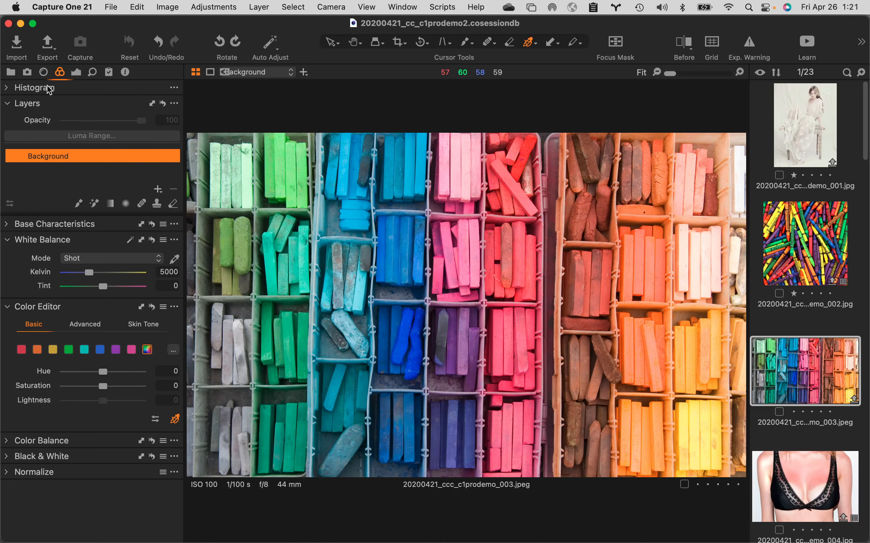
Expand the Histogram tool and open its options menu to examine it, then collapse it again.
{"action": "left_click", "coordinate": [8, 89]}
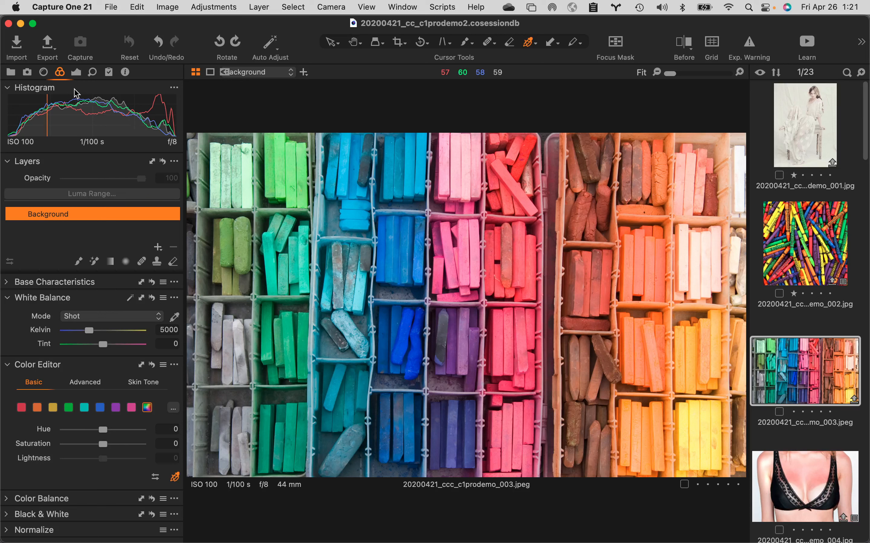
{"action": "left_click", "coordinate": [174, 88]}
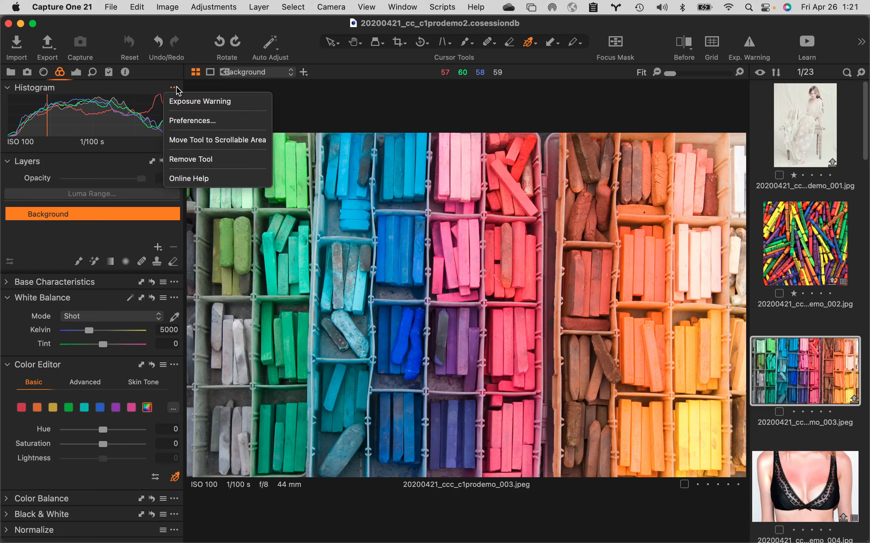
{"action": "left_click", "coordinate": [103, 164]}
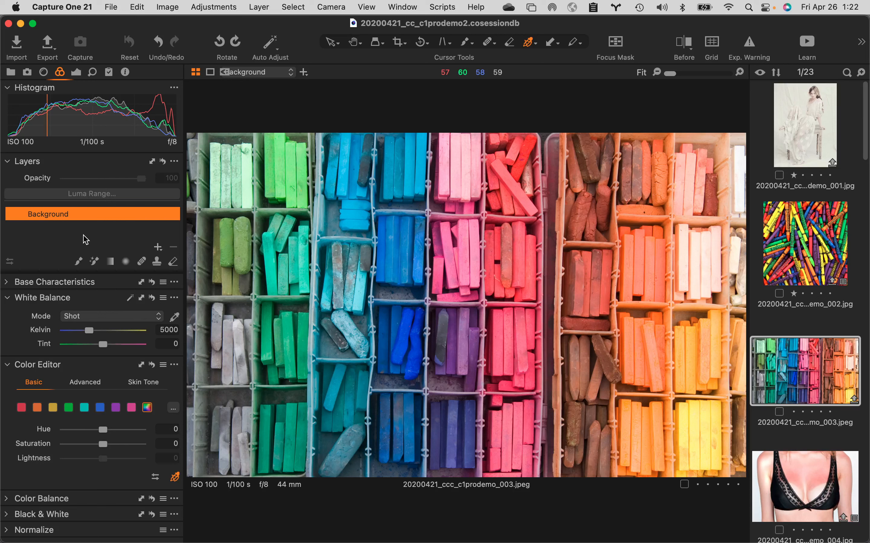
{"action": "left_click", "coordinate": [9, 89]}
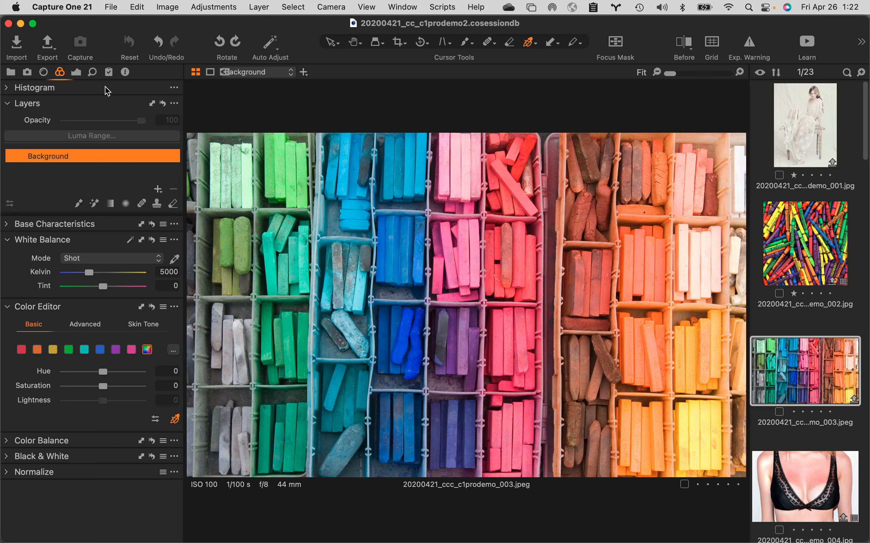
Open the pale portrait image 20200421_ccc_c1prodemo_001.jpg and briefly expand the Histogram to inspect it.
{"action": "left_click", "coordinate": [819, 105]}
{"action": "left_click", "coordinate": [820, 107]}
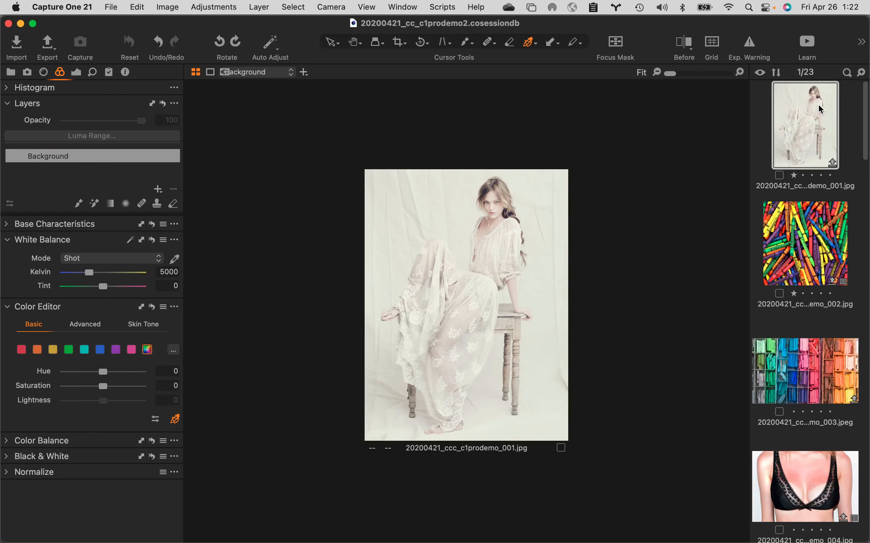
{"action": "left_click", "coordinate": [6, 89]}
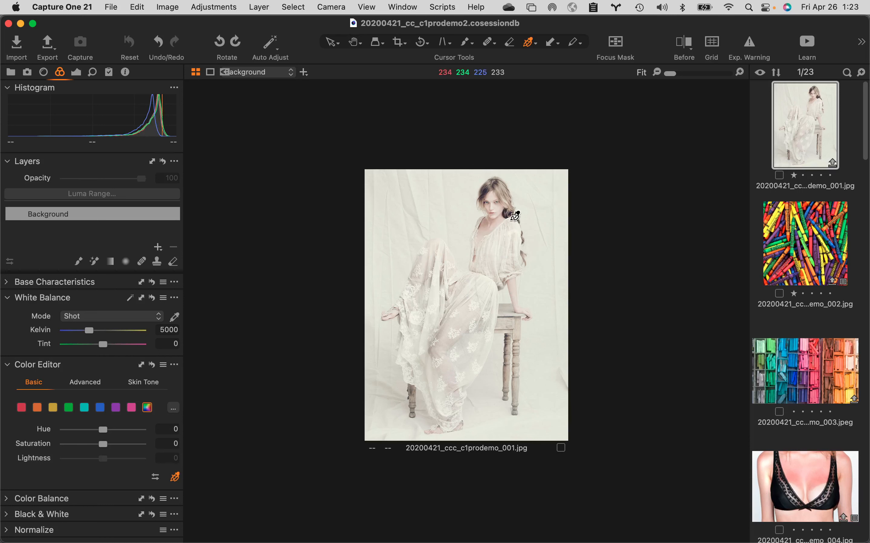
{"action": "left_click", "coordinate": [7, 88]}
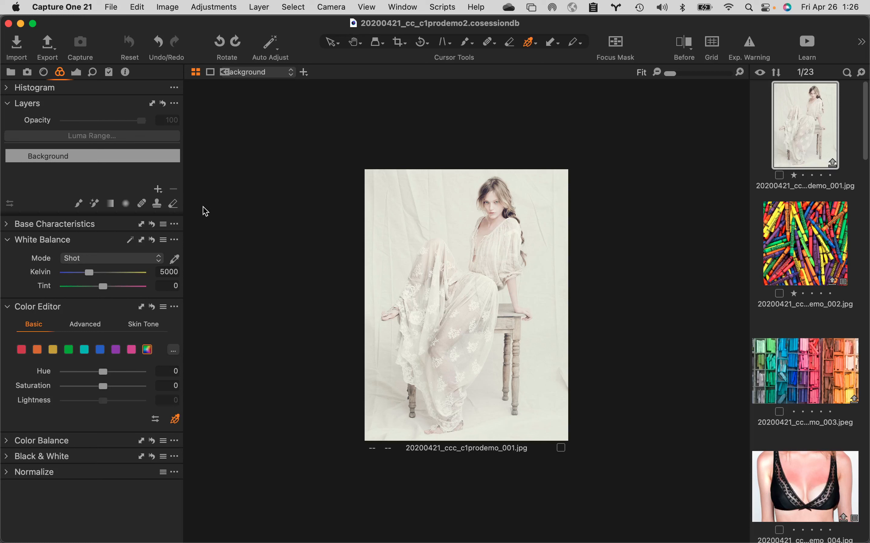
Switch the workspace to Default and expand the Base Characteristics tool.
{"action": "left_click", "coordinate": [405, 6]}
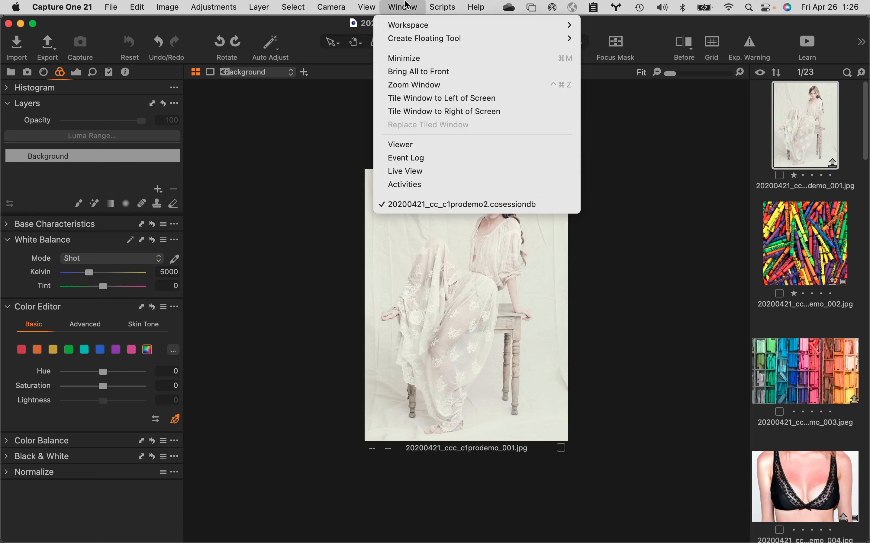
{"action": "mouse_move", "coordinate": [413, 25]}
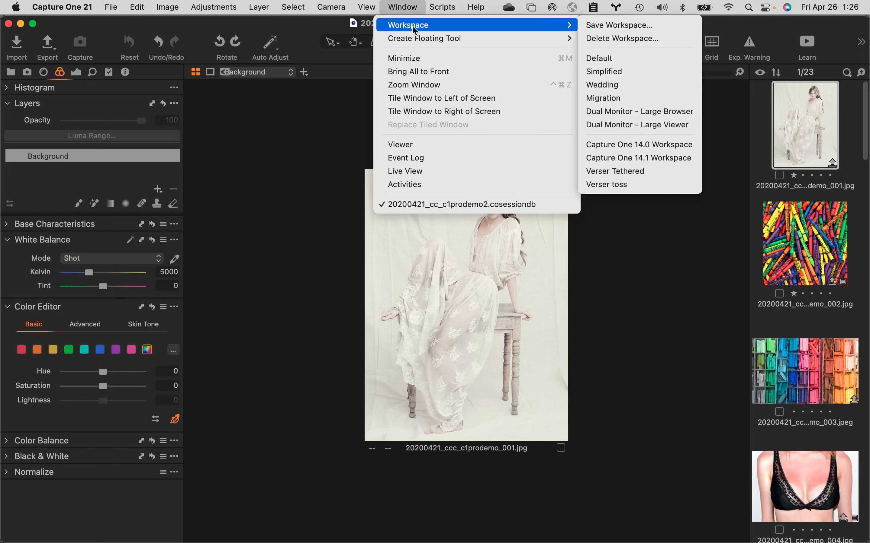
{"action": "left_click", "coordinate": [618, 64]}
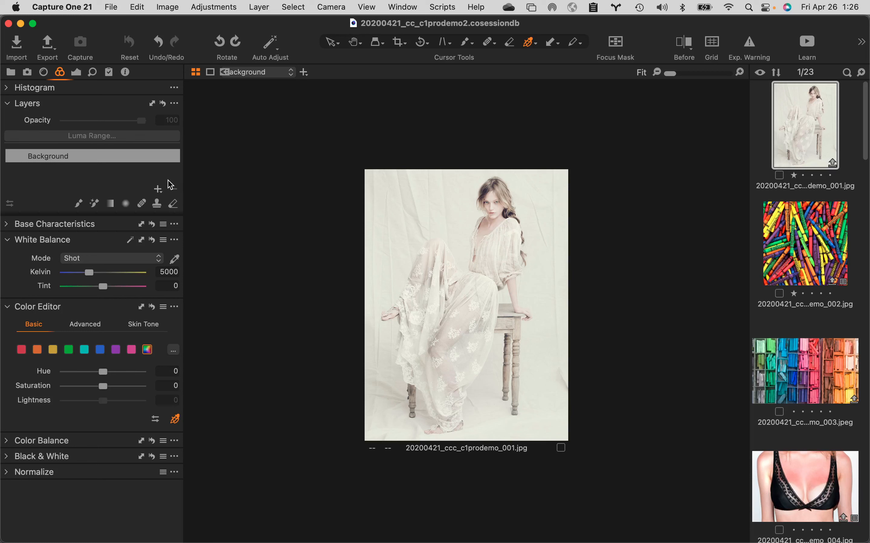
{"action": "left_click", "coordinate": [6, 225]}
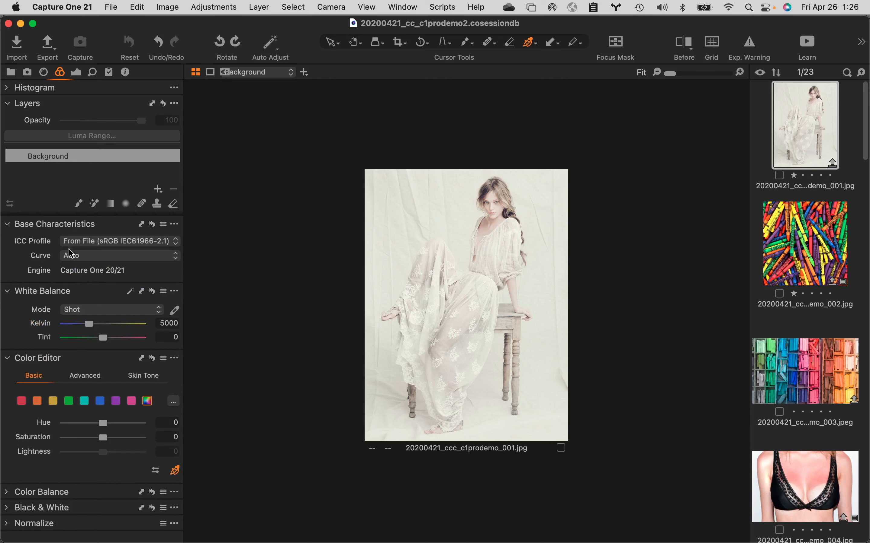
Open the pastel chalk image, then the raw image 20200421_ccc_c1prodemo_005.CR2.
{"action": "left_click", "coordinate": [802, 376]}
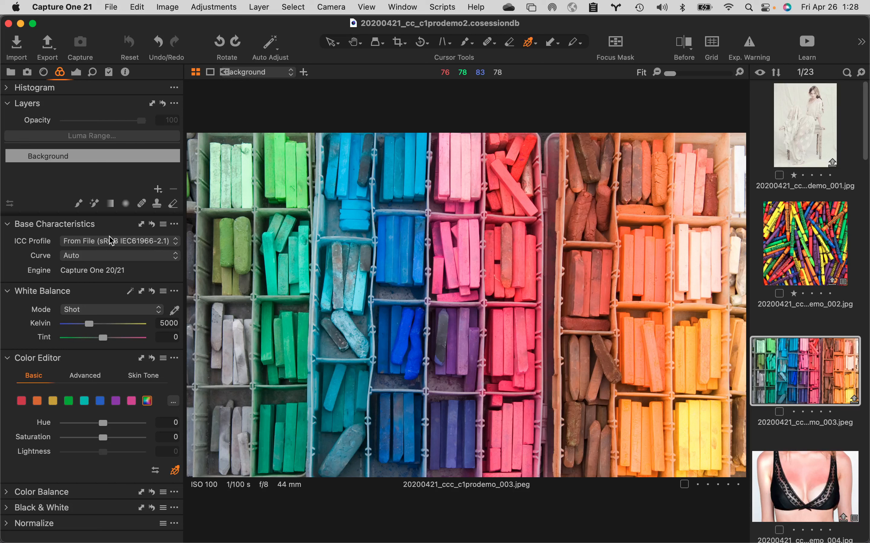
{"action": "scroll", "coordinate": [787, 413], "scroll_direction": "down", "scroll_amount": 10}
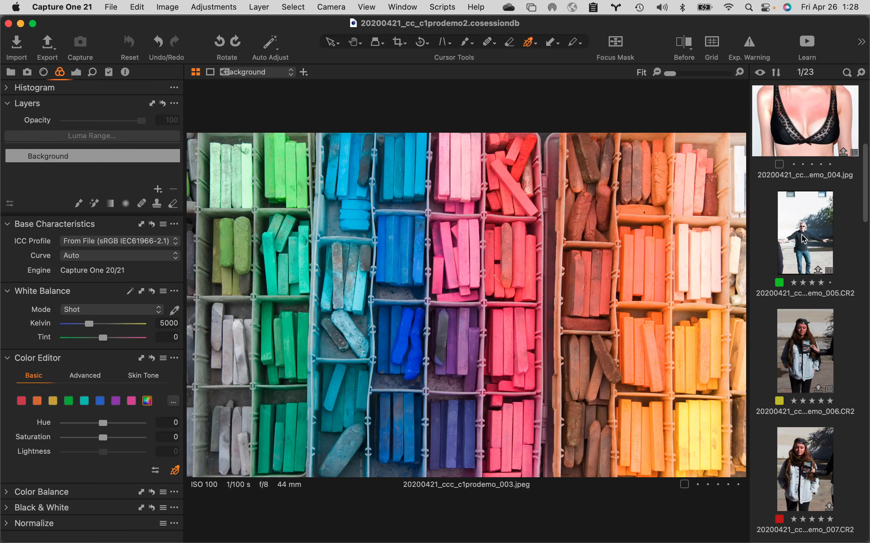
{"action": "left_click", "coordinate": [802, 234]}
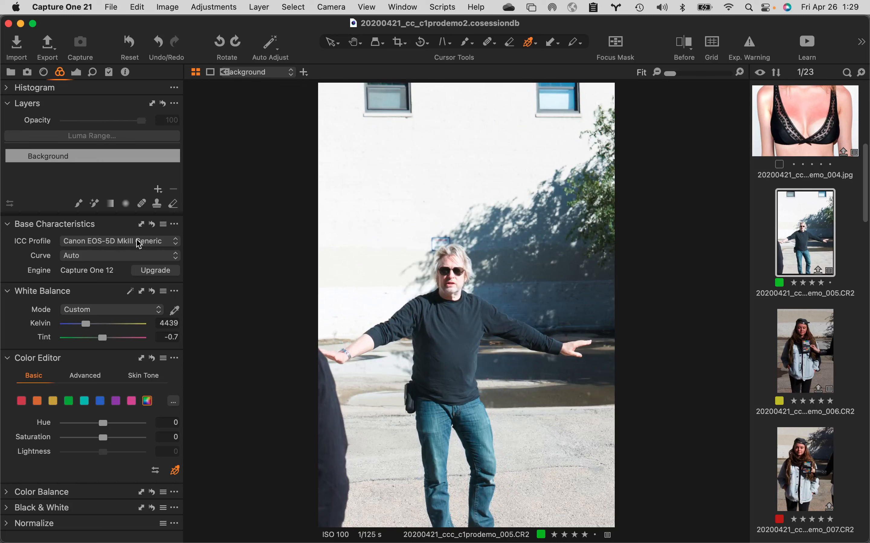
Set the ICC profile of the 005 raw image to Canon EOS-5D MkIII ProStandard.
{"action": "left_click", "coordinate": [171, 246]}
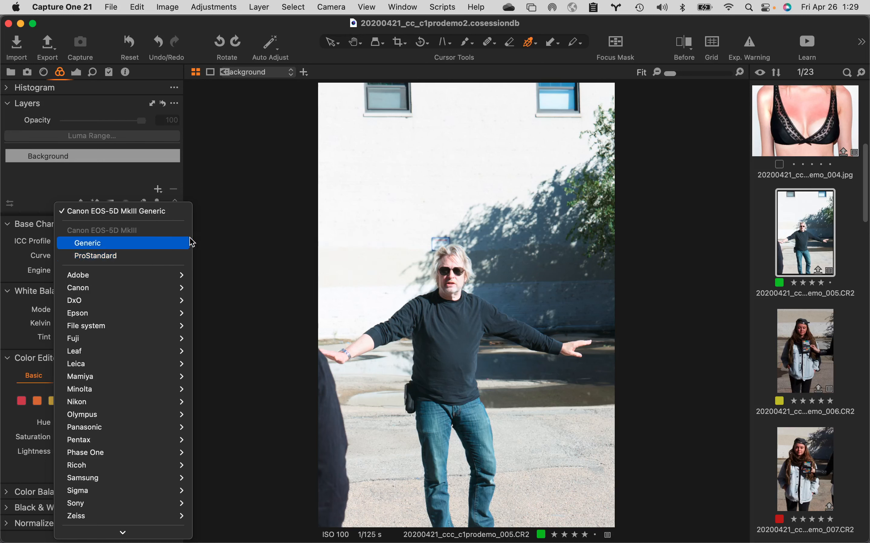
{"action": "mouse_move", "coordinate": [145, 318]}
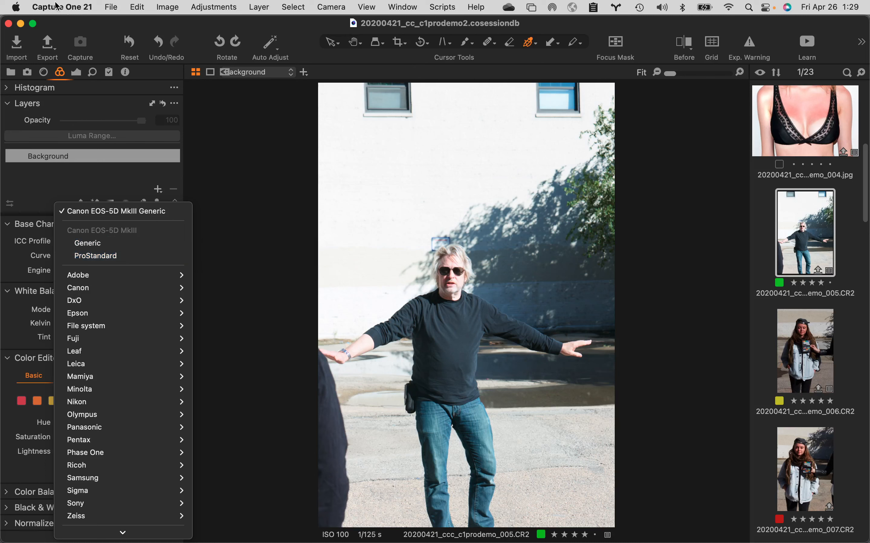
{"action": "left_click", "coordinate": [114, 257]}
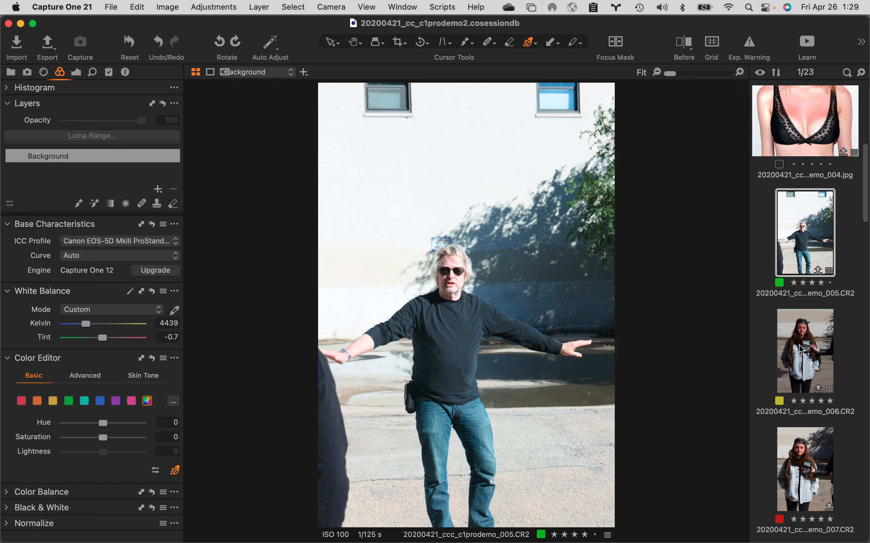
Open raw image 007, try the ProStandard ICC profile, then restore Canon EOS-5D MkIII Generic.
{"action": "left_click", "coordinate": [819, 472]}
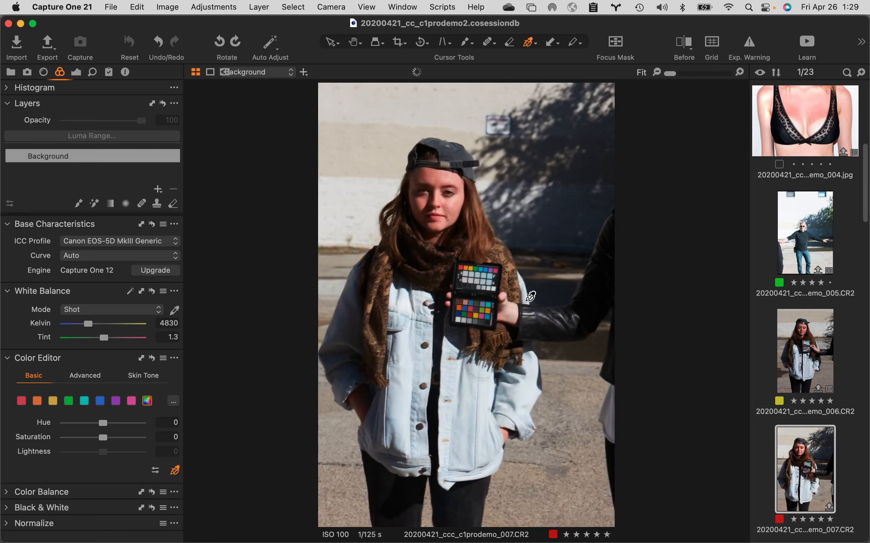
{"action": "left_click", "coordinate": [158, 242]}
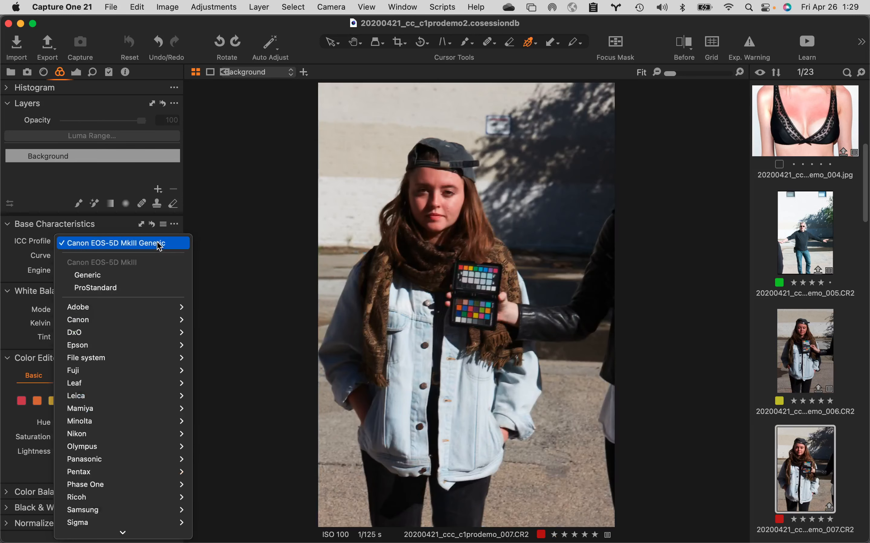
{"action": "left_click", "coordinate": [152, 288]}
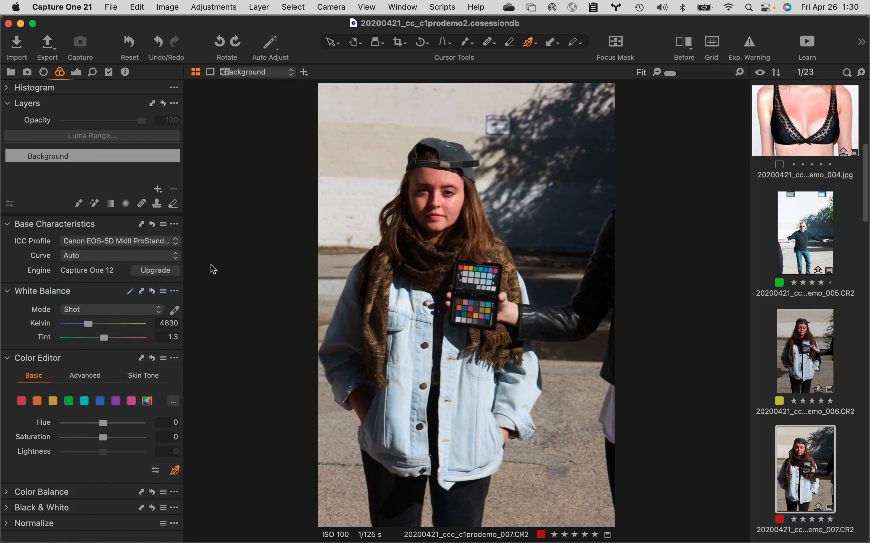
{"action": "left_click", "coordinate": [152, 242]}
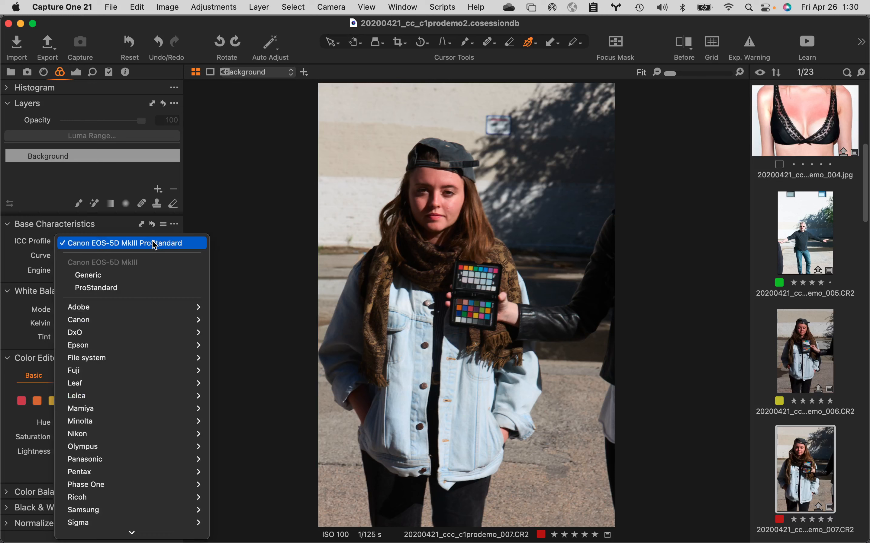
{"action": "left_click", "coordinate": [134, 276]}
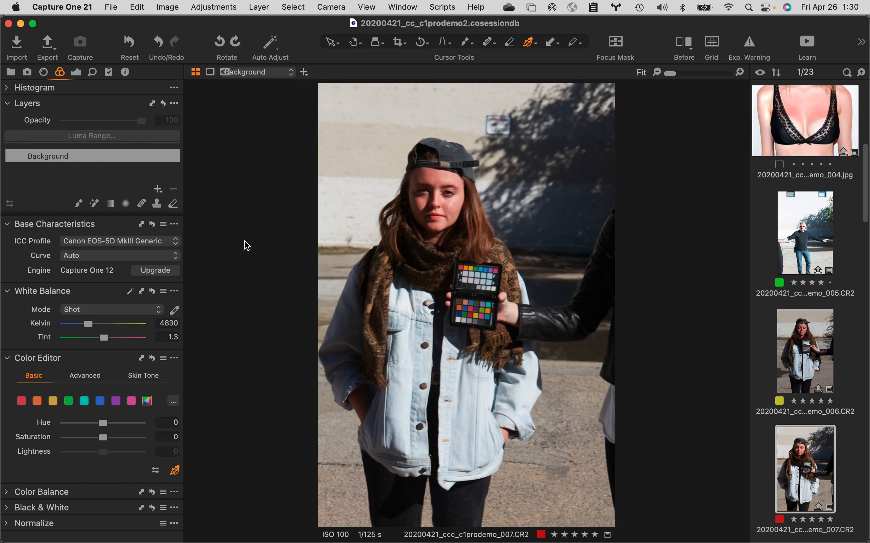
Browse the ICC profile list's Leaf and File system profiles without choosing one.
{"action": "left_click", "coordinate": [175, 243]}
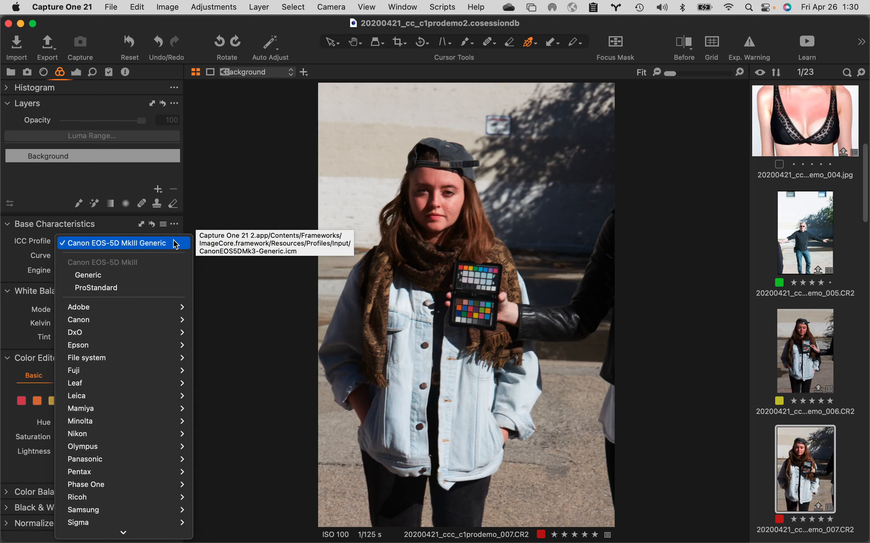
{"action": "mouse_move", "coordinate": [123, 377]}
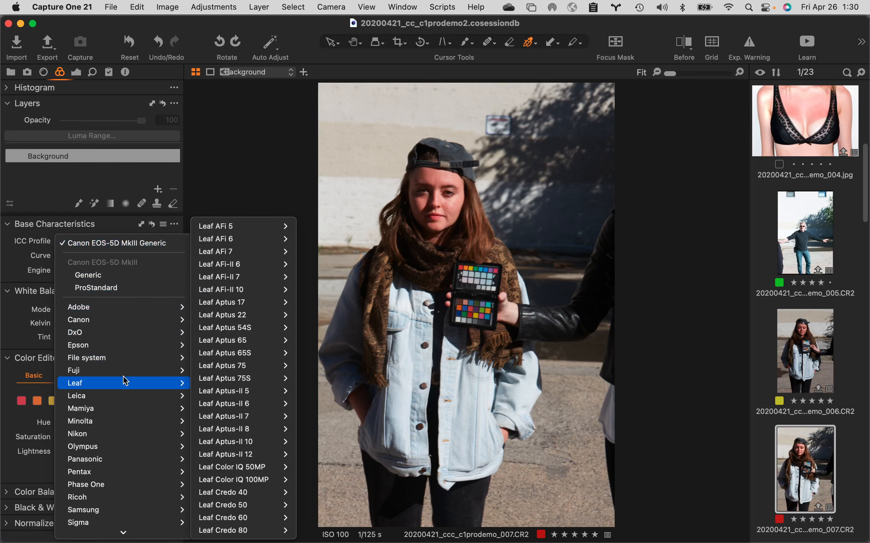
{"action": "mouse_move", "coordinate": [143, 362]}
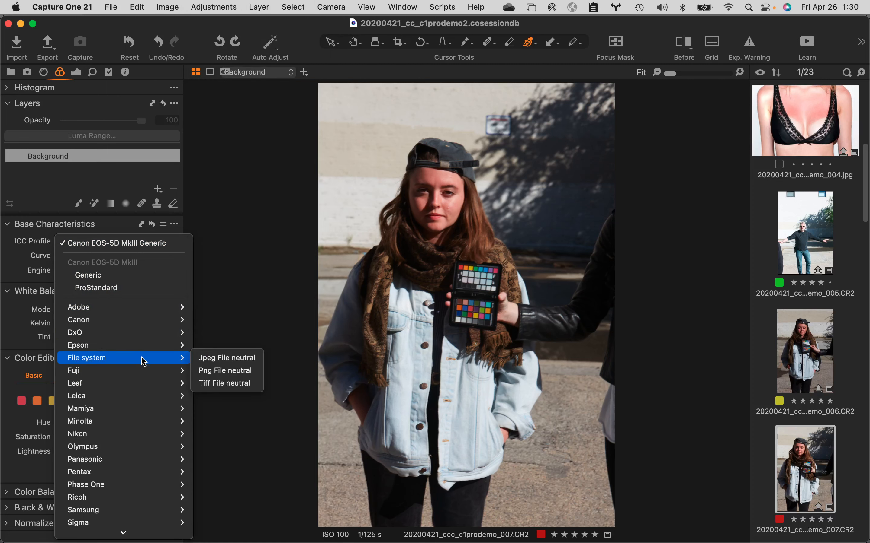
{"action": "mouse_move", "coordinate": [153, 381]}
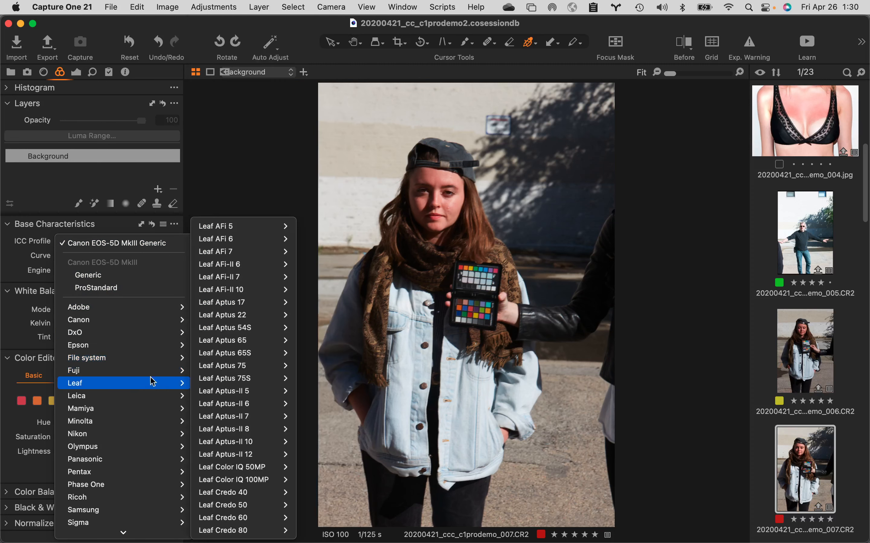
{"action": "mouse_move", "coordinate": [253, 395]}
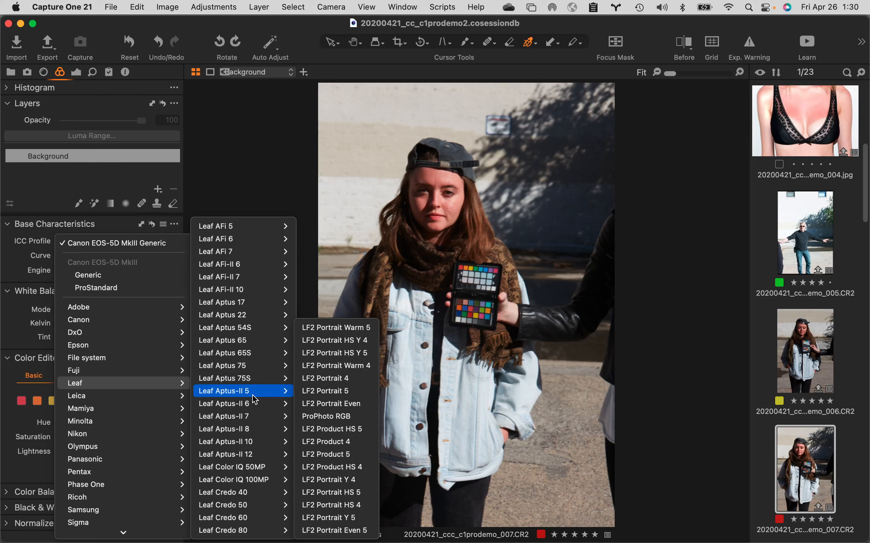
{"action": "mouse_move", "coordinate": [235, 498]}
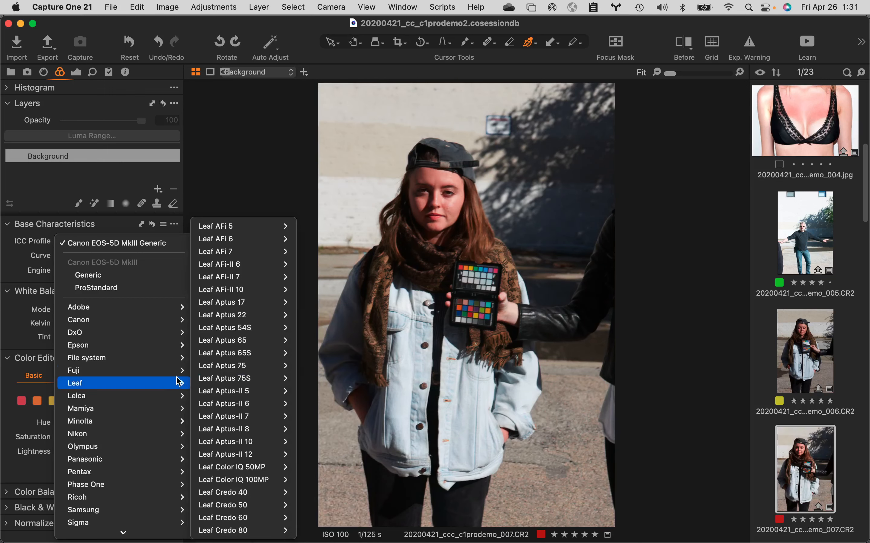
{"action": "mouse_move", "coordinate": [133, 399]}
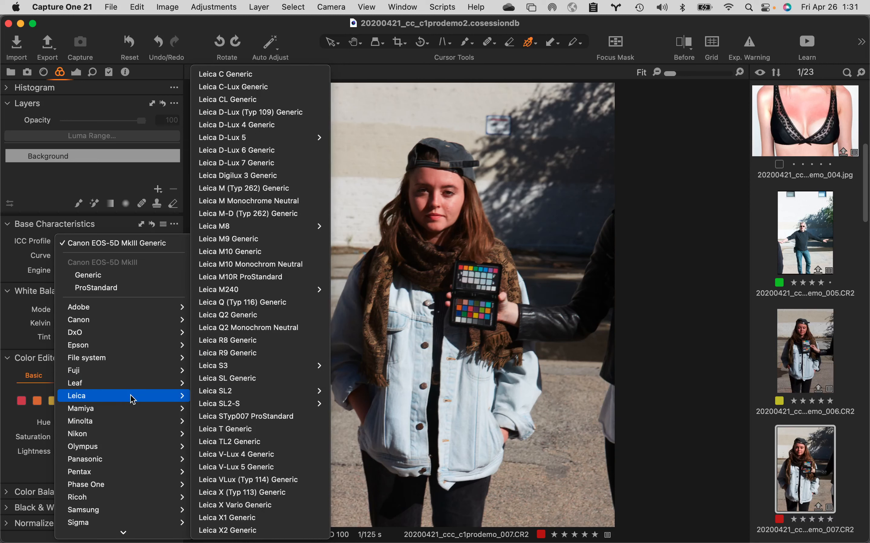
{"action": "left_click", "coordinate": [116, 221]}
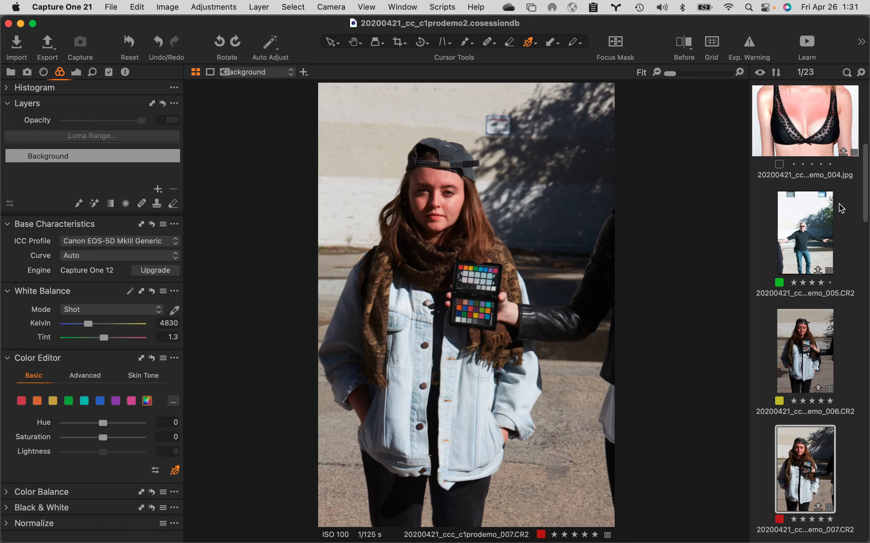
Open the sunburn image 004, zoom into the skin and back to Fit, and glance at the Capture tool tab.
{"action": "left_click", "coordinate": [820, 118]}
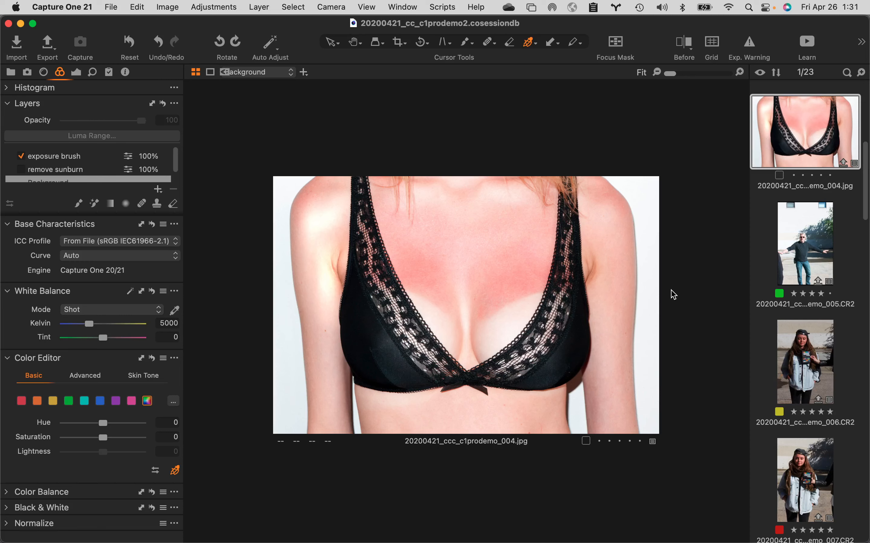
{"action": "double_click", "coordinate": [618, 306]}
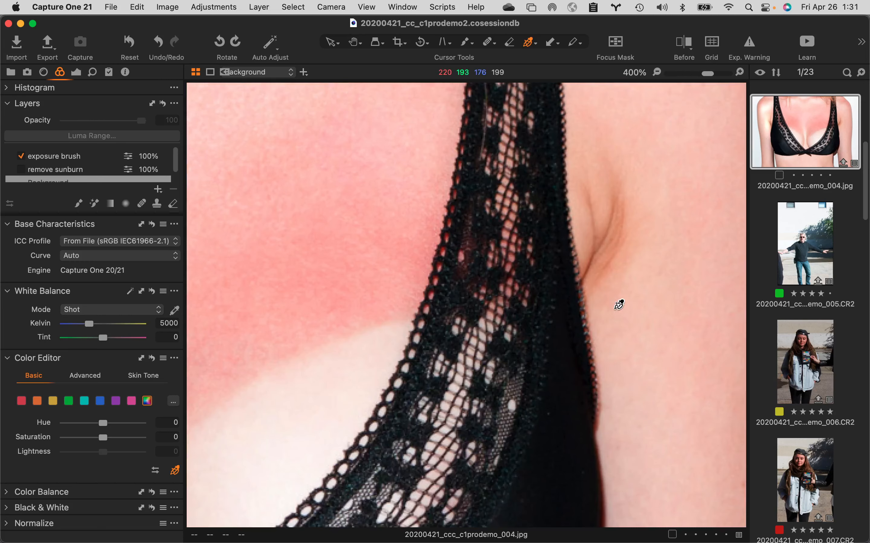
{"action": "double_click", "coordinate": [618, 306]}
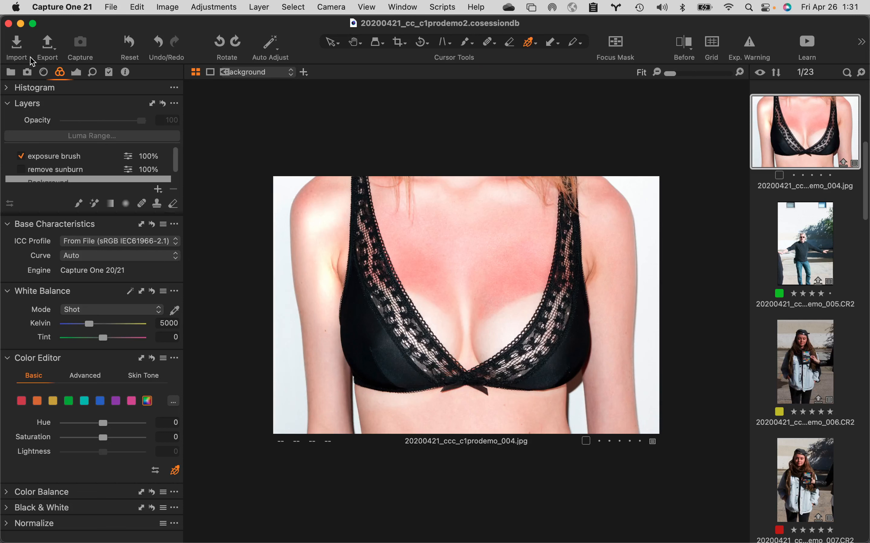
{"action": "left_click", "coordinate": [28, 73]}
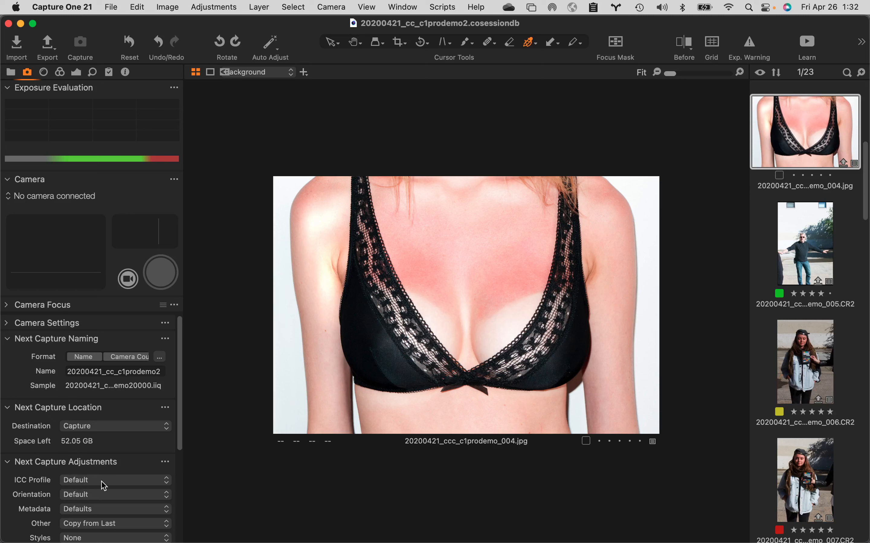
{"action": "left_click", "coordinate": [60, 73]}
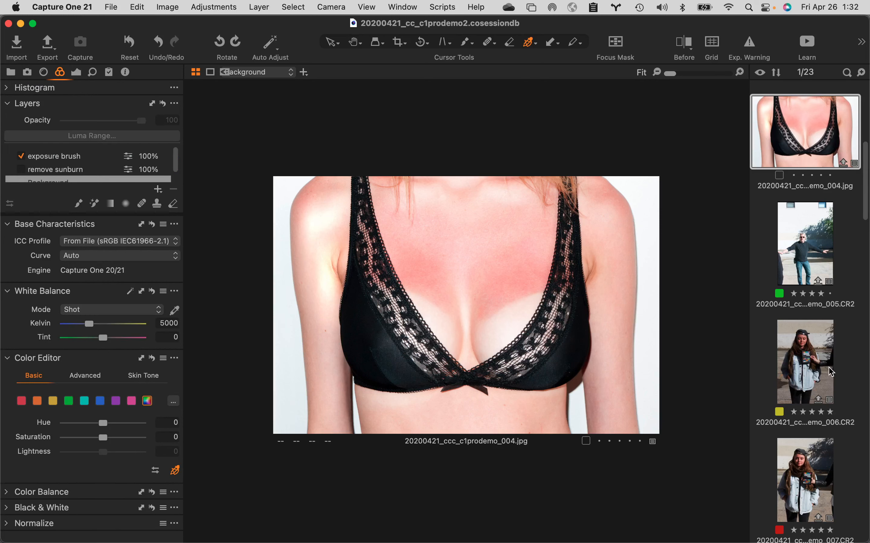
Open raw image 006 and cycle its Curve through Film High Contrast, Film Standard, Linear Response and back to Auto.
{"action": "left_click", "coordinate": [811, 378]}
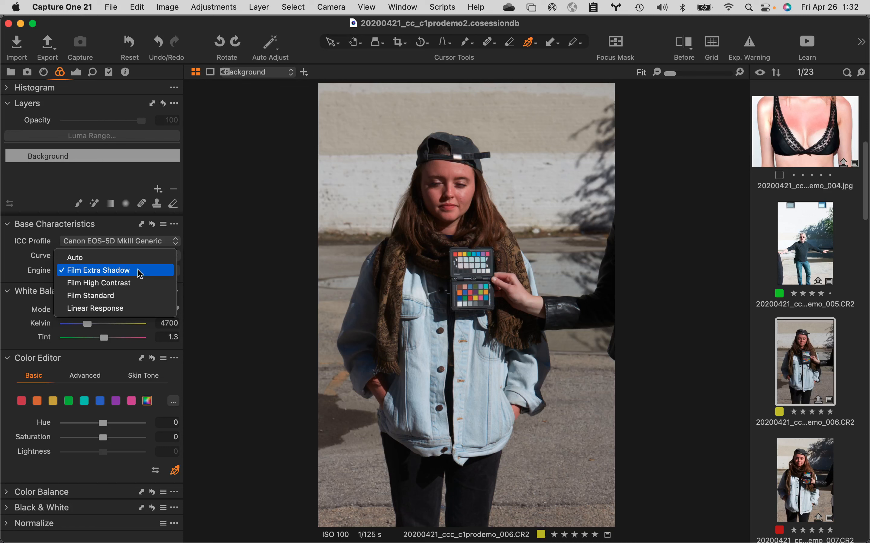
{"action": "left_click", "coordinate": [143, 283]}
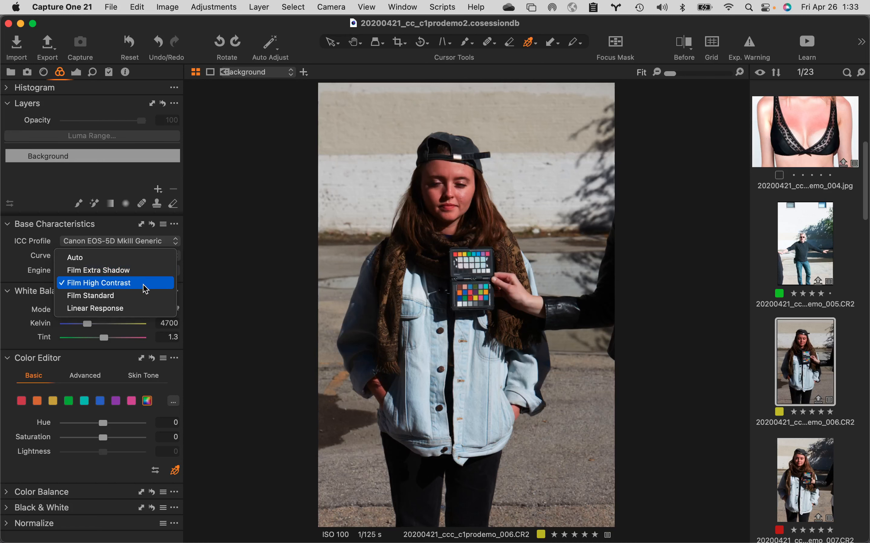
{"action": "left_click", "coordinate": [141, 296]}
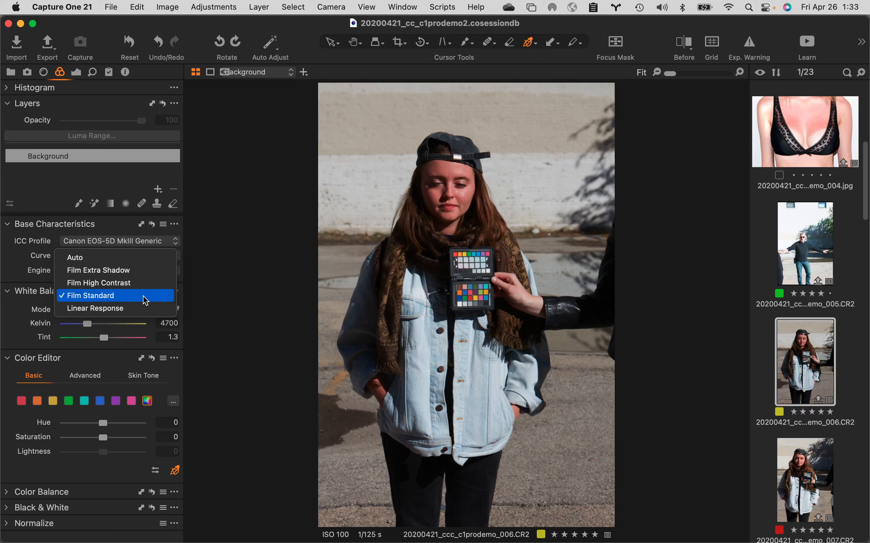
{"action": "left_click", "coordinate": [138, 309]}
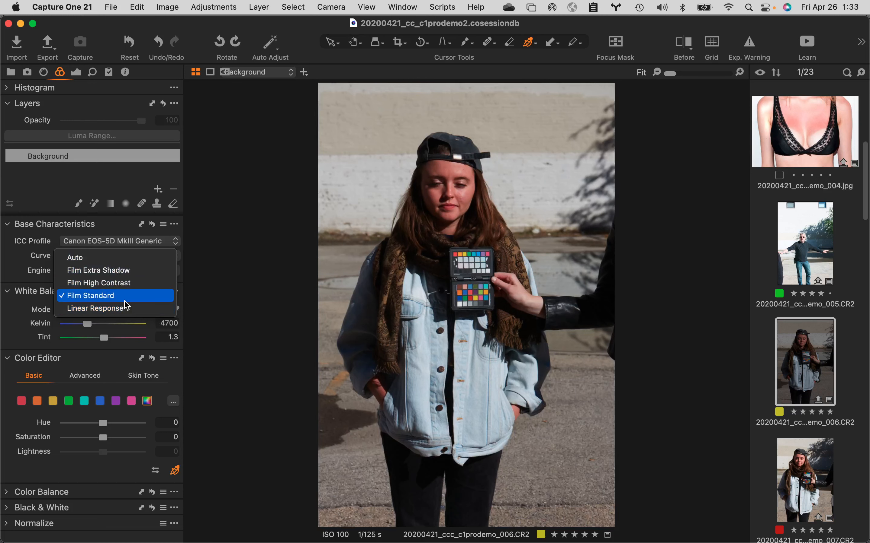
{"action": "left_click", "coordinate": [93, 259]}
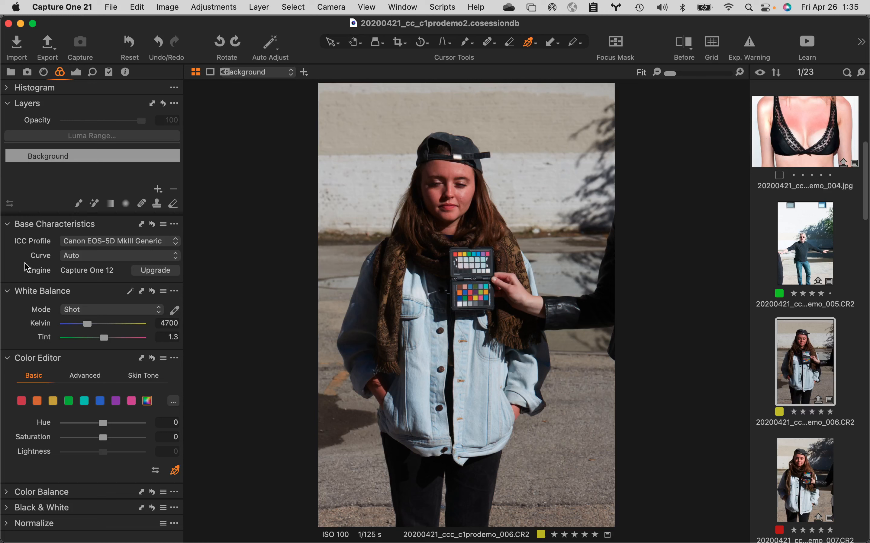
Collapse Base Characteristics and set image 006's white balance with the picker, trying a red patch then the checker's gray patch.
{"action": "left_click", "coordinate": [9, 223]}
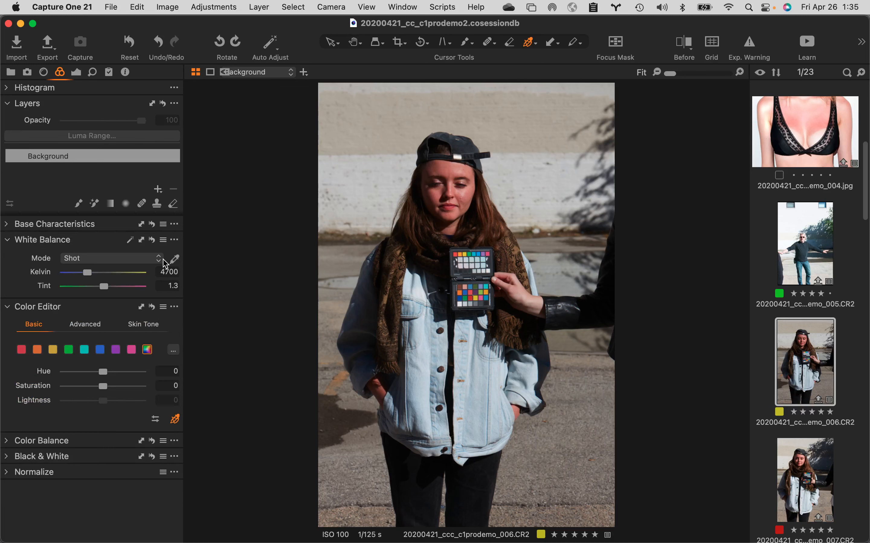
{"action": "left_click", "coordinate": [174, 259]}
{"action": "left_click", "coordinate": [470, 308]}
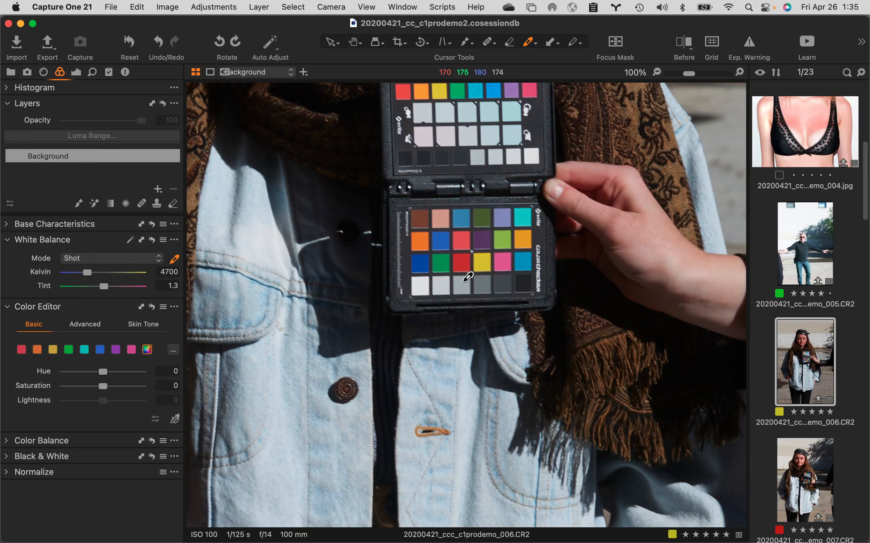
{"action": "left_click", "coordinate": [466, 259]}
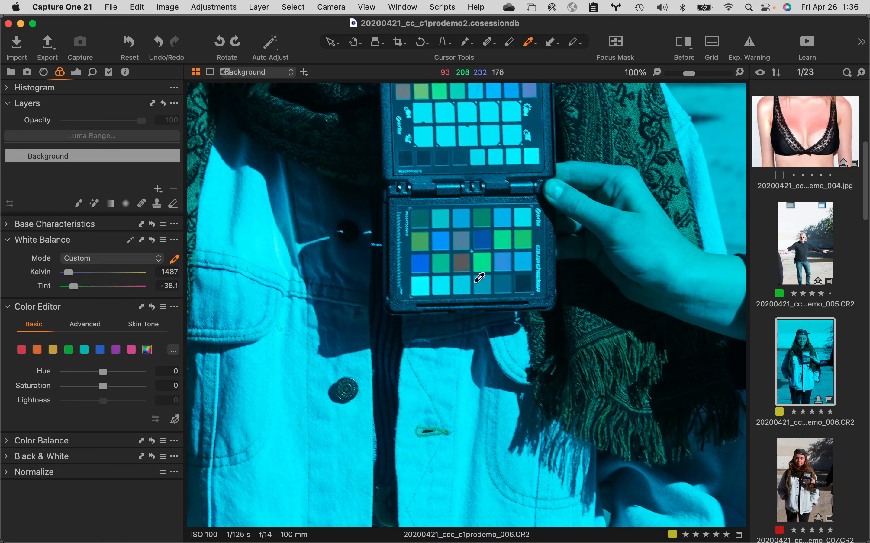
{"action": "left_click", "coordinate": [462, 285]}
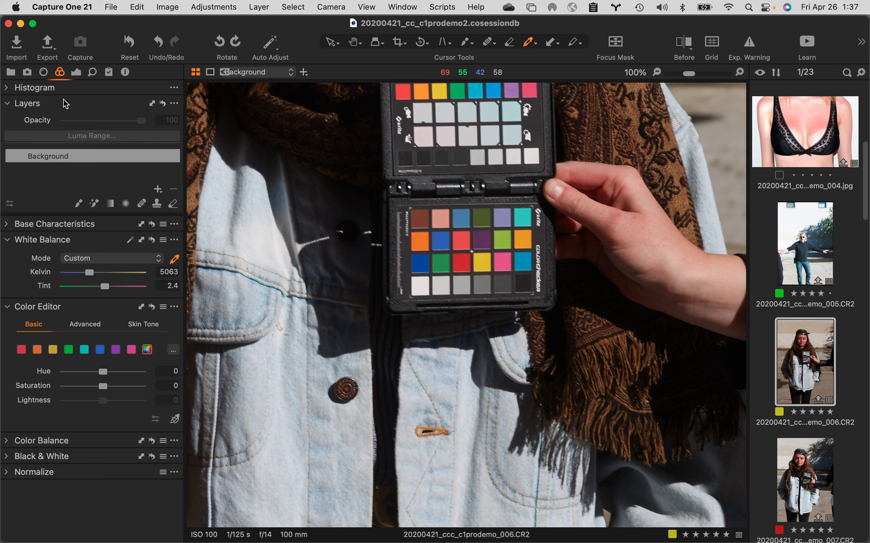
In the Exposure tool, auto-adjust the exposure and then reset it to 0.
{"action": "left_click", "coordinate": [76, 73]}
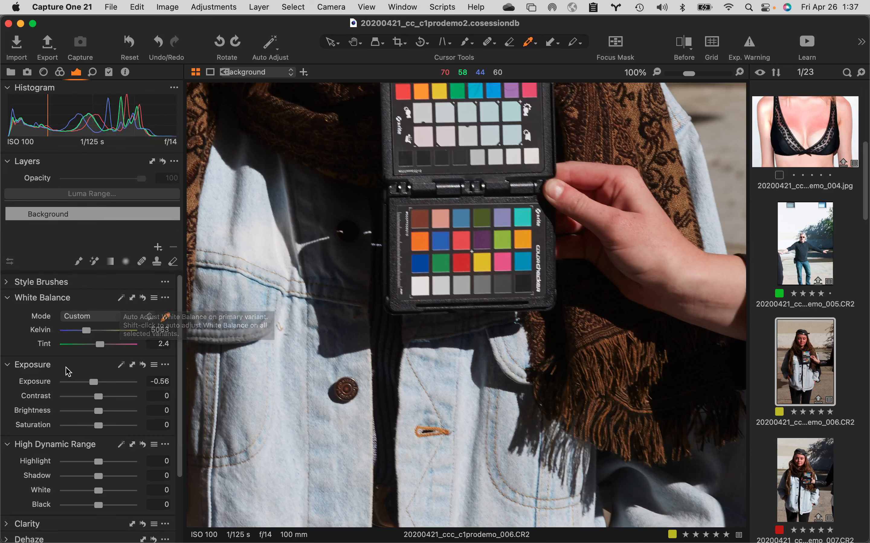
{"action": "left_click", "coordinate": [121, 365]}
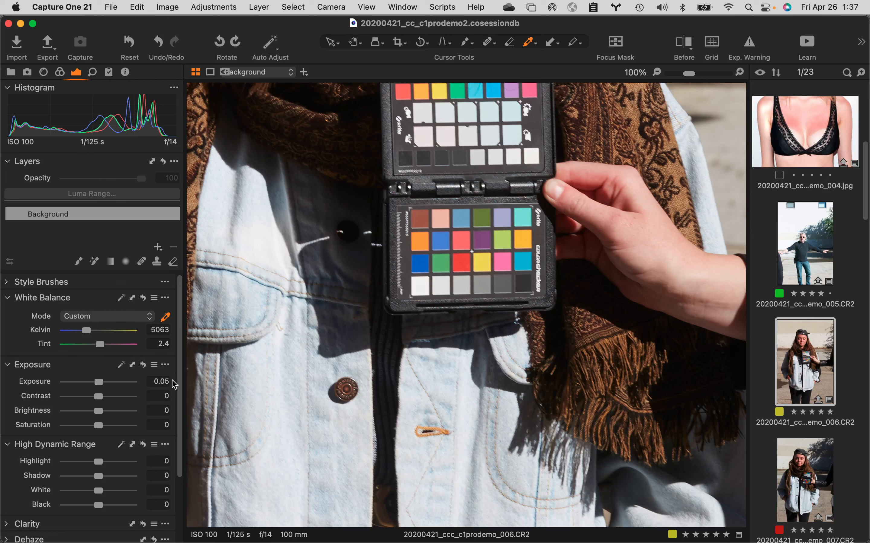
{"action": "left_click", "coordinate": [143, 365]}
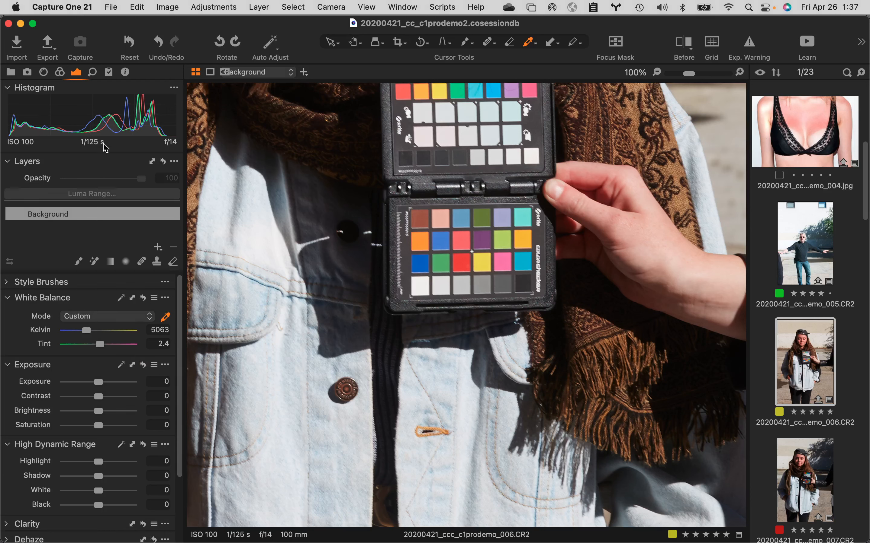
Auto-adjust the white balance, then pick it again from the color checker's gray patch.
{"action": "left_click", "coordinate": [60, 73]}
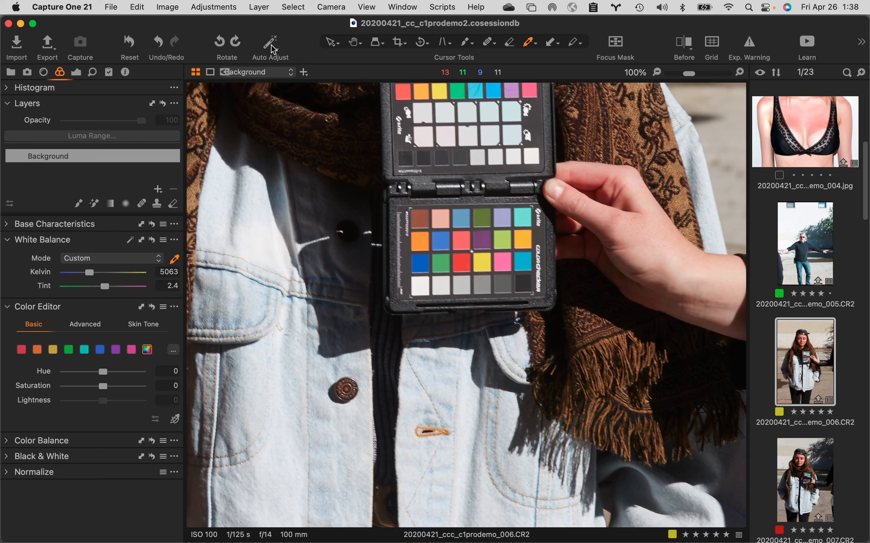
{"action": "left_click", "coordinate": [131, 241]}
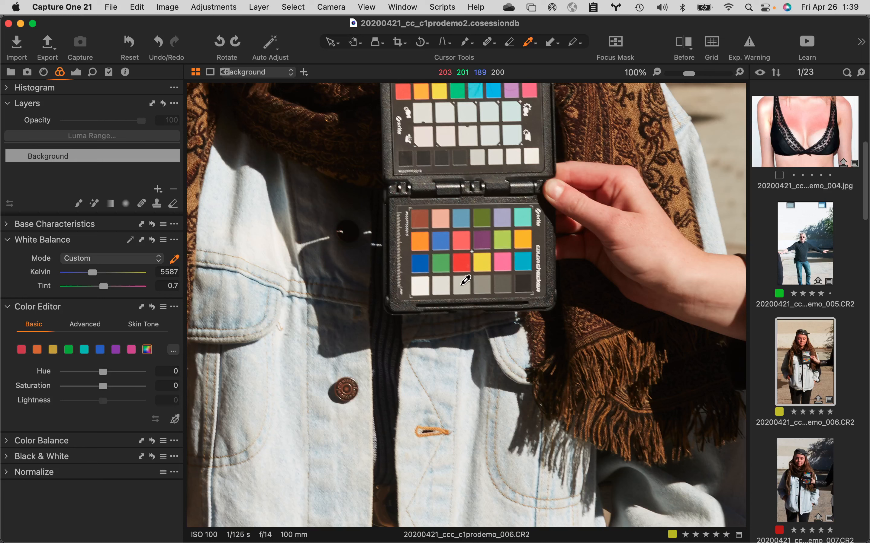
{"action": "left_click", "coordinate": [461, 284]}
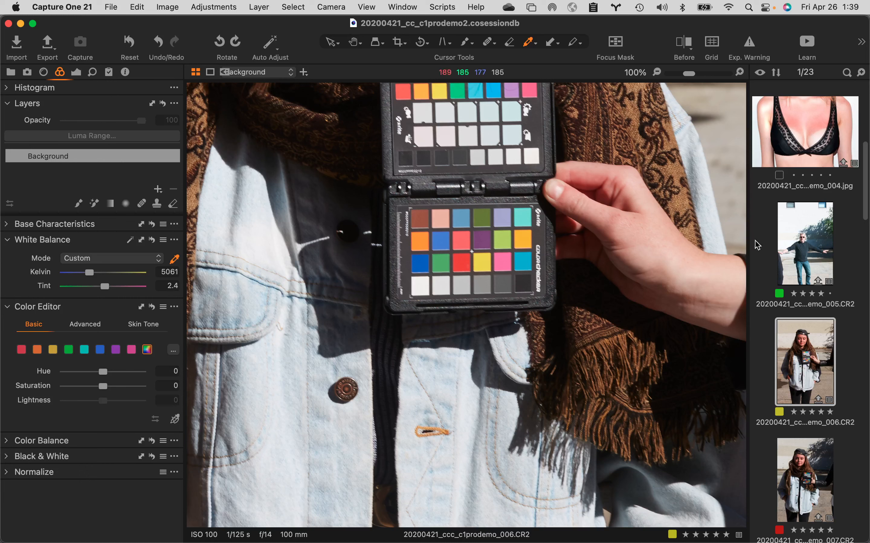
Show image 007 beside 006, zoom into its color checker and pick its white balance from a red patch.
{"action": "scroll", "coordinate": [770, 217], "scroll_direction": "down", "scroll_amount": 3}
{"action": "scroll", "coordinate": [770, 217], "scroll_direction": "down", "scroll_amount": 2}
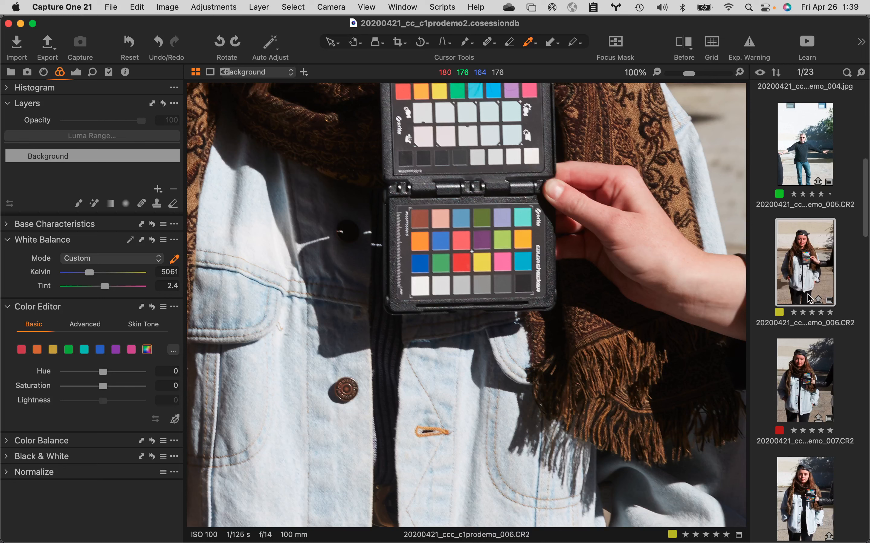
{"action": "left_click", "coordinate": [822, 370], "text": "super"}
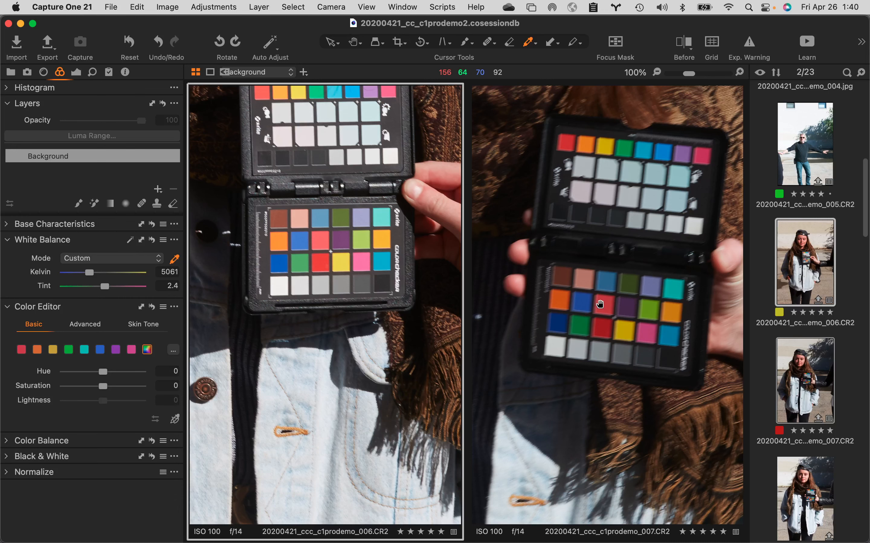
{"action": "left_click", "coordinate": [599, 304]}
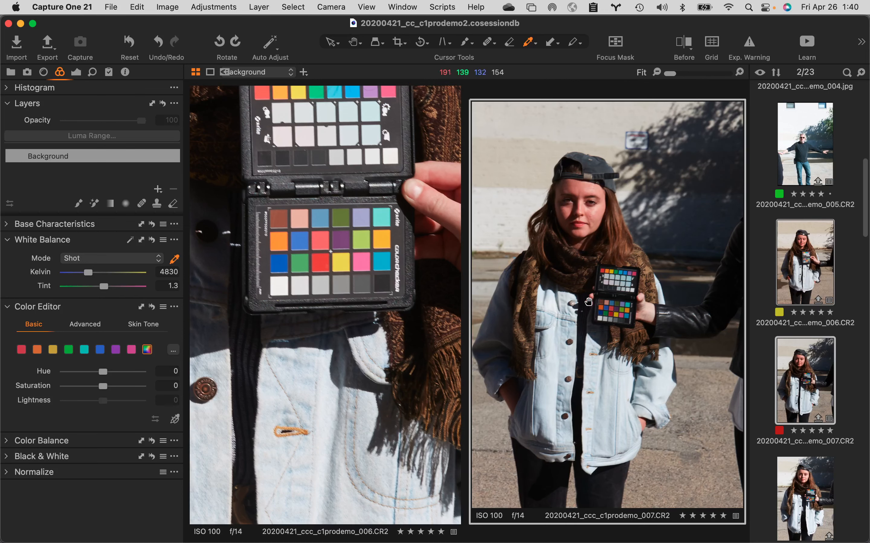
{"action": "left_click", "coordinate": [588, 302]}
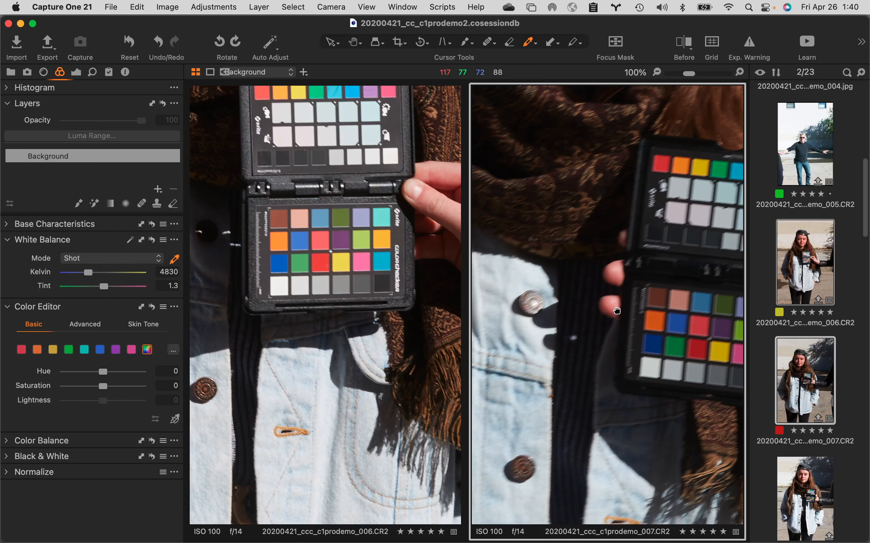
{"action": "left_click_drag", "start_coordinate": [621, 309], "coordinate": [498, 316]}
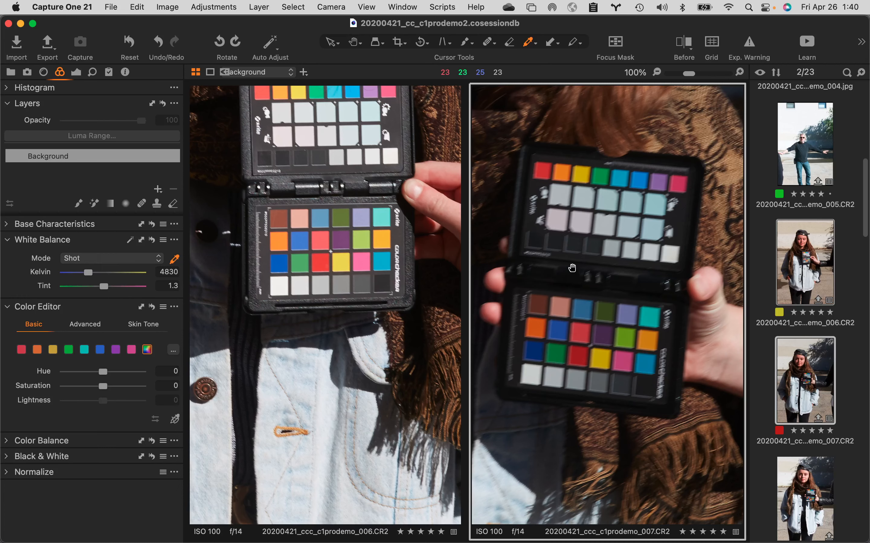
{"action": "key", "text": "super+0"}
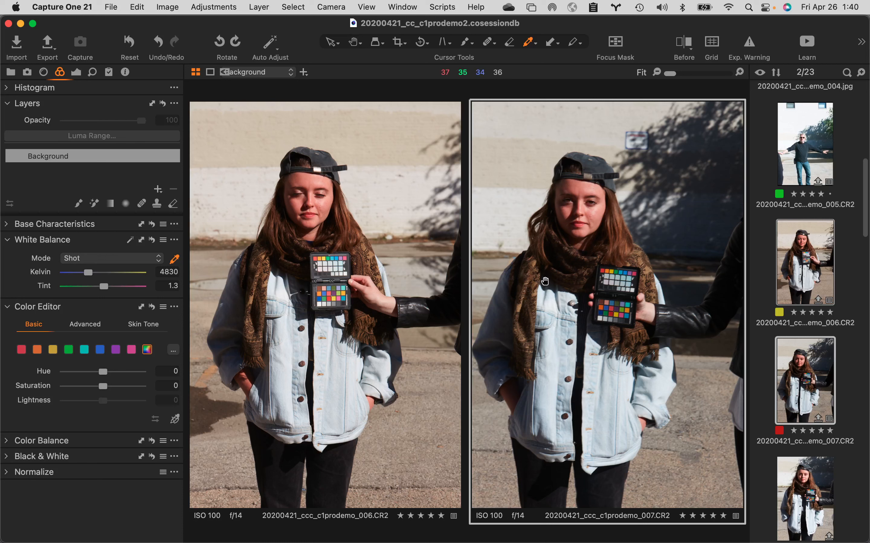
{"action": "double_click", "coordinate": [612, 301], "text": "shift"}
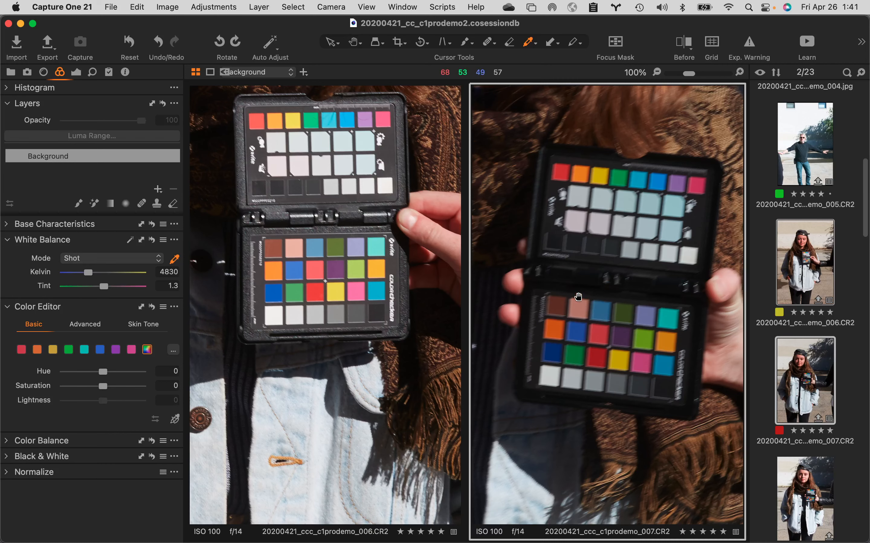
{"action": "left_click_drag", "start_coordinate": [578, 298], "coordinate": [546, 312]}
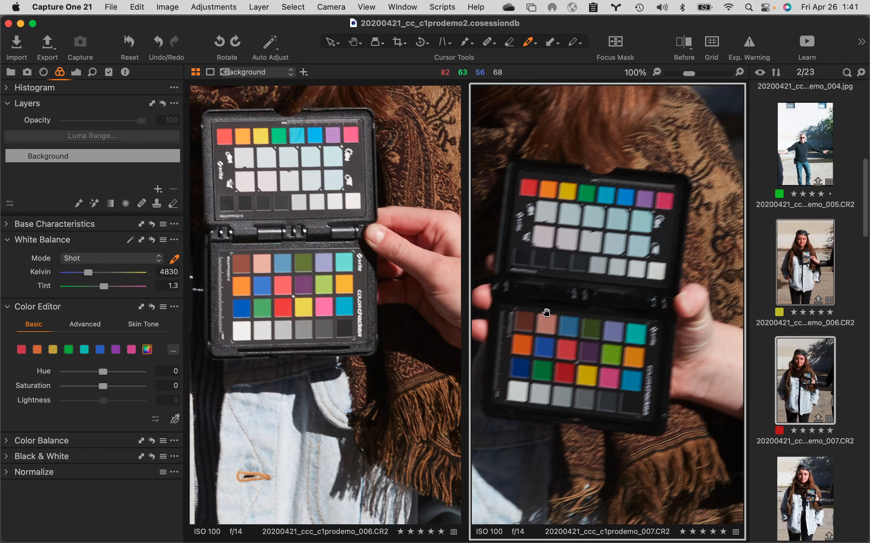
{"action": "left_click", "coordinate": [568, 371]}
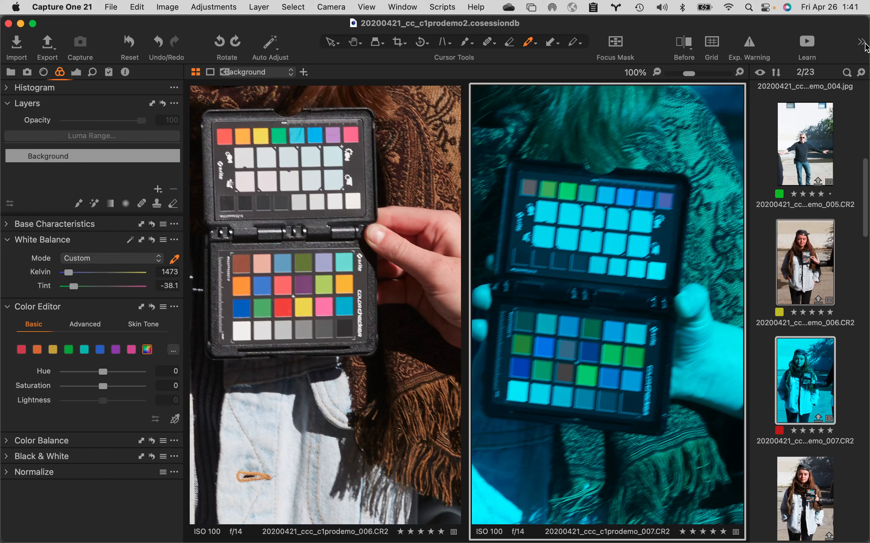
Try to run the hidden Copy/Apply command from the overflow of toolbar items.
{"action": "left_click", "coordinate": [861, 43]}
{"action": "left_click", "coordinate": [830, 59]}
{"action": "left_click", "coordinate": [862, 43]}
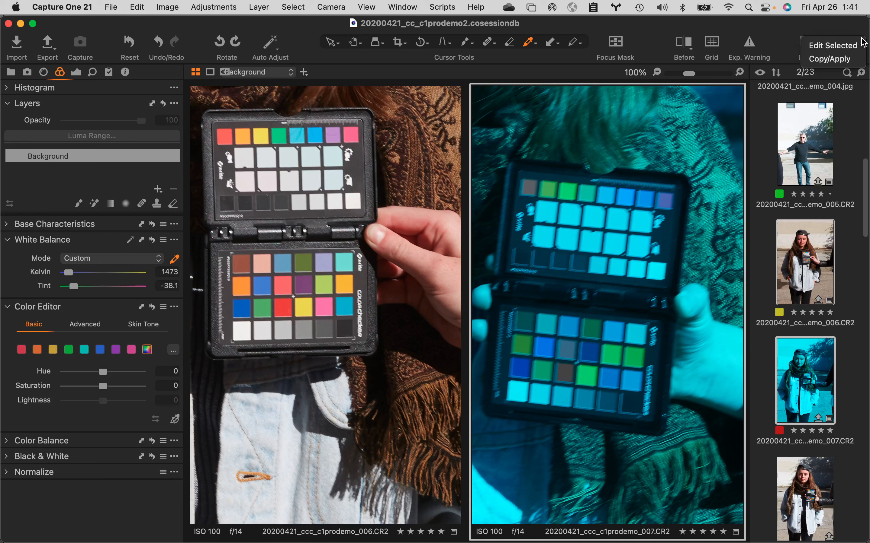
{"action": "left_click", "coordinate": [840, 58]}
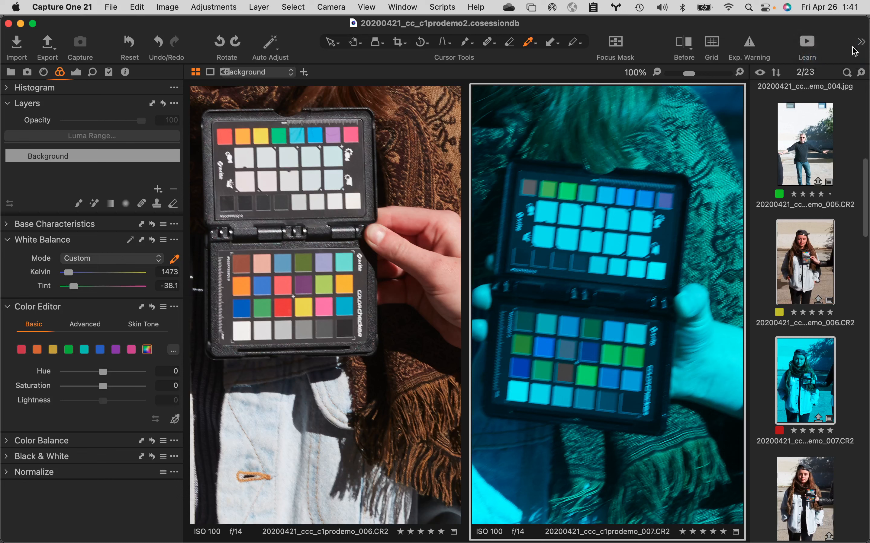
{"action": "left_click", "coordinate": [860, 44]}
{"action": "left_click", "coordinate": [858, 44]}
Open the toolbar customization and remove the Learn item and the spacers from the toolbar.
{"action": "right_click", "coordinate": [654, 37]}
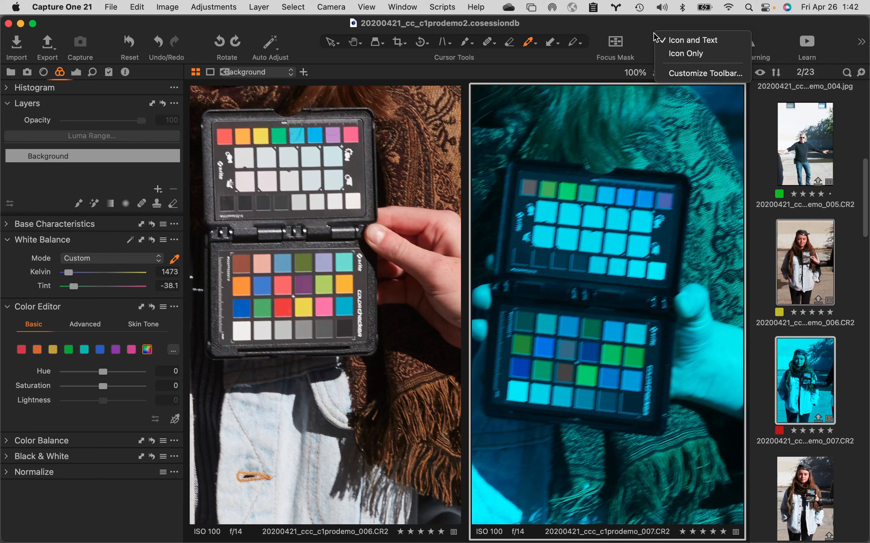
{"action": "left_click", "coordinate": [696, 74]}
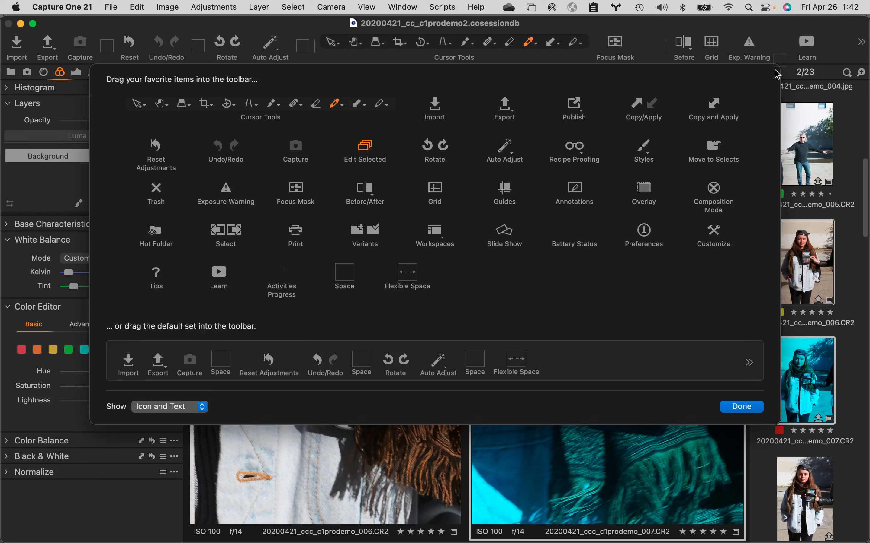
{"action": "left_click_drag", "start_coordinate": [777, 75], "coordinate": [778, 74]}
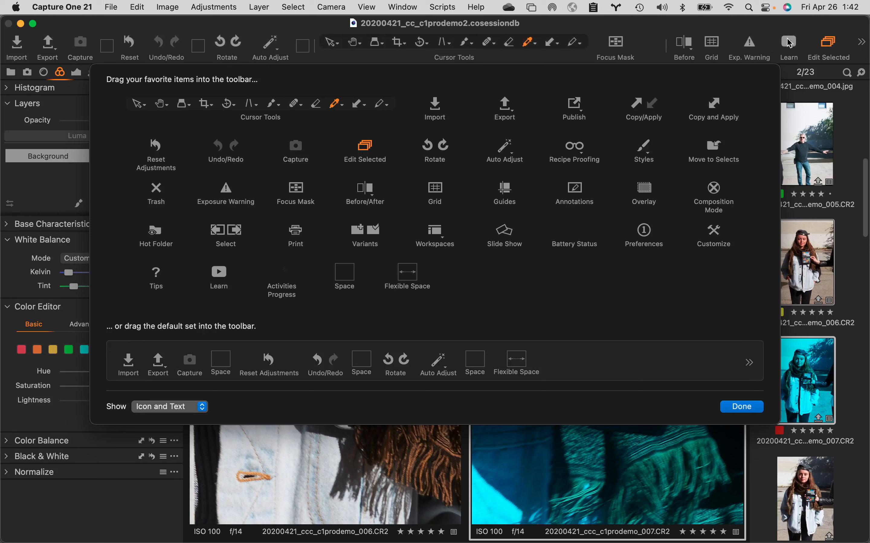
{"action": "left_click", "coordinate": [475, 7]}
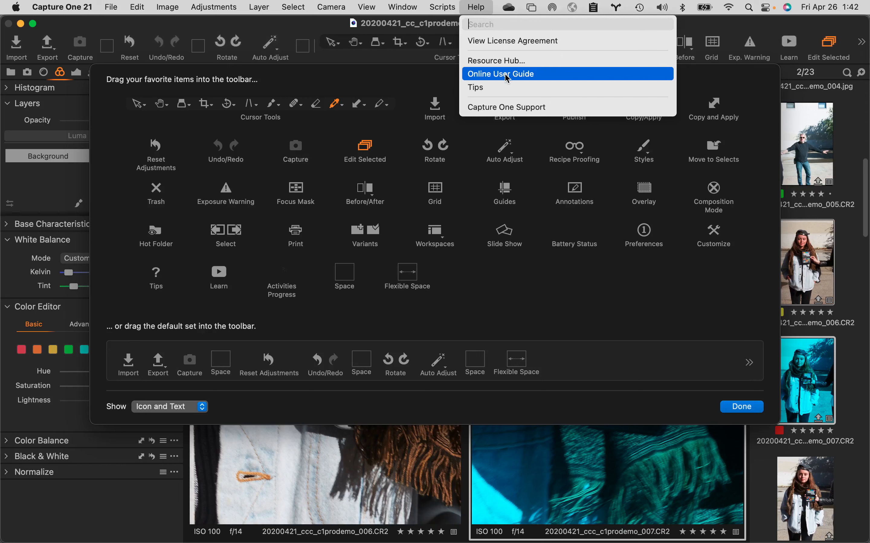
{"action": "left_click", "coordinate": [470, 3]}
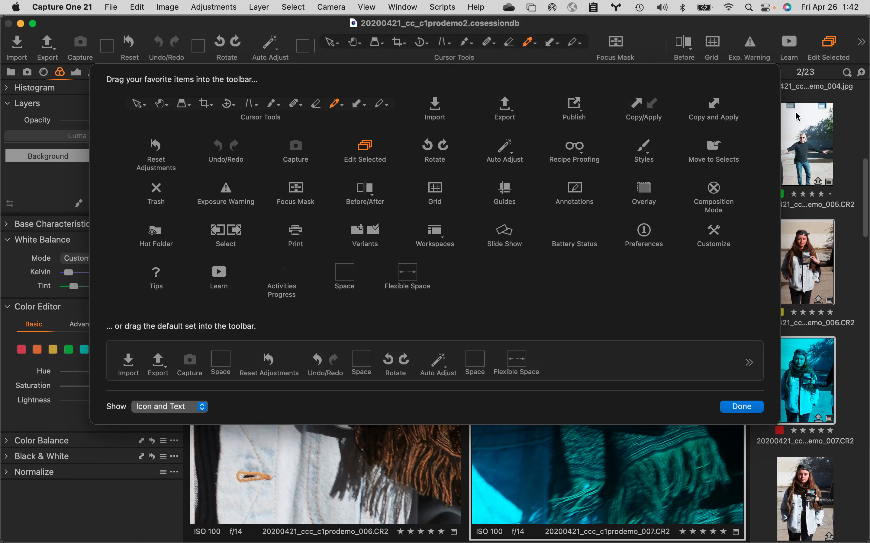
{"action": "left_click_drag", "start_coordinate": [793, 42], "coordinate": [718, 261]}
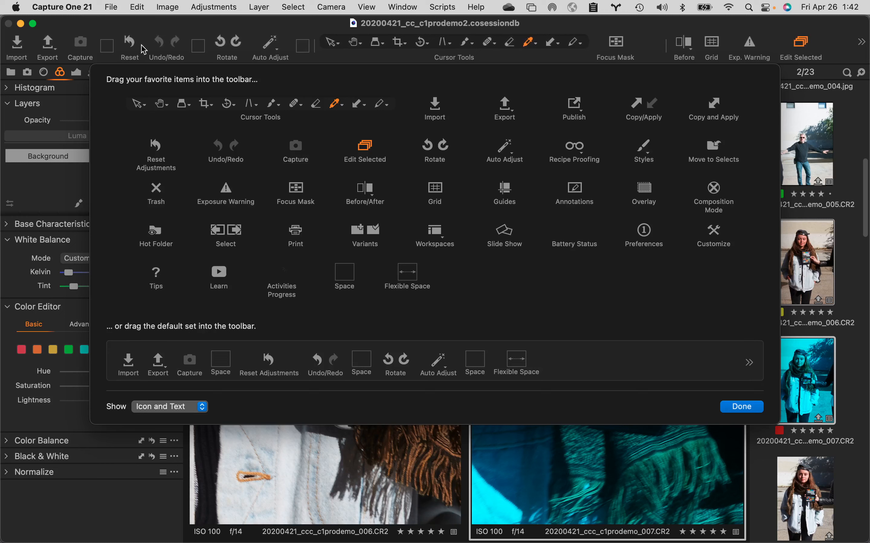
{"action": "left_click_drag", "start_coordinate": [310, 56], "coordinate": [332, 91]}
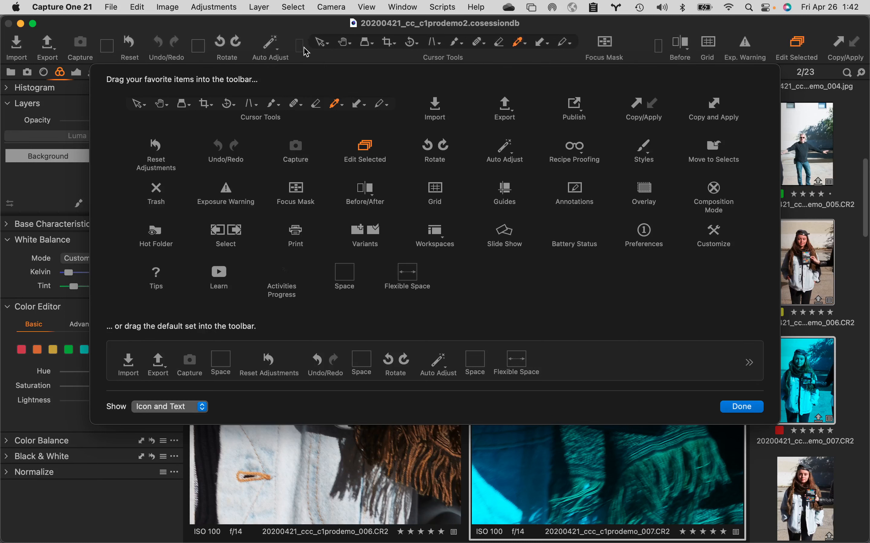
{"action": "left_click_drag", "start_coordinate": [304, 51], "coordinate": [343, 87]}
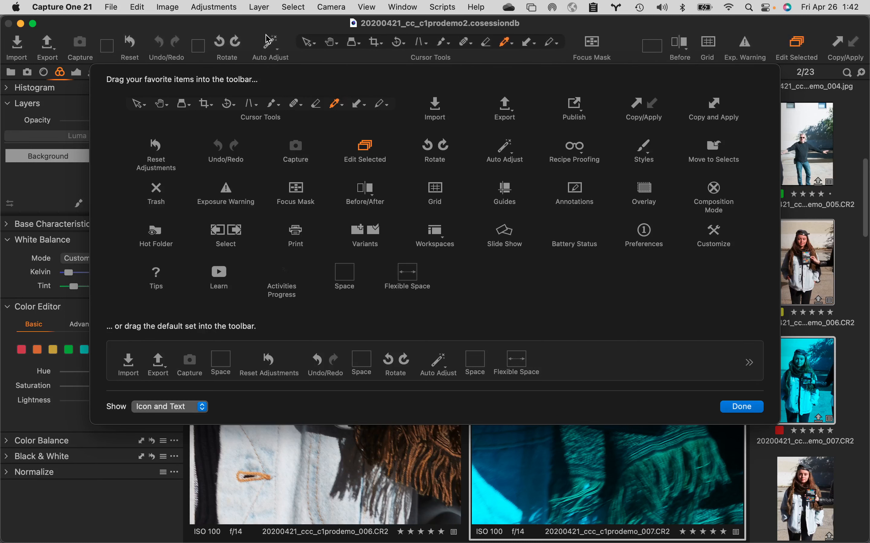
{"action": "left_click_drag", "start_coordinate": [270, 46], "coordinate": [341, 80]}
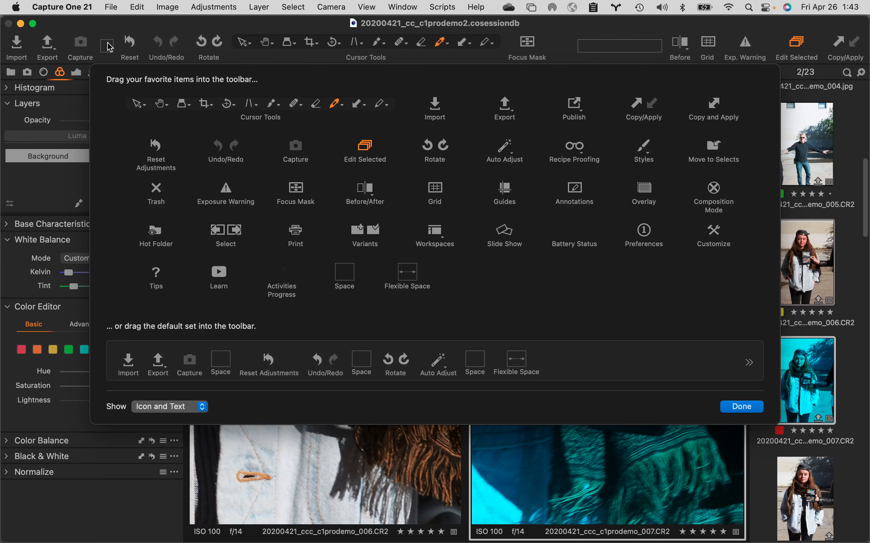
{"action": "left_click_drag", "start_coordinate": [106, 46], "coordinate": [119, 103]}
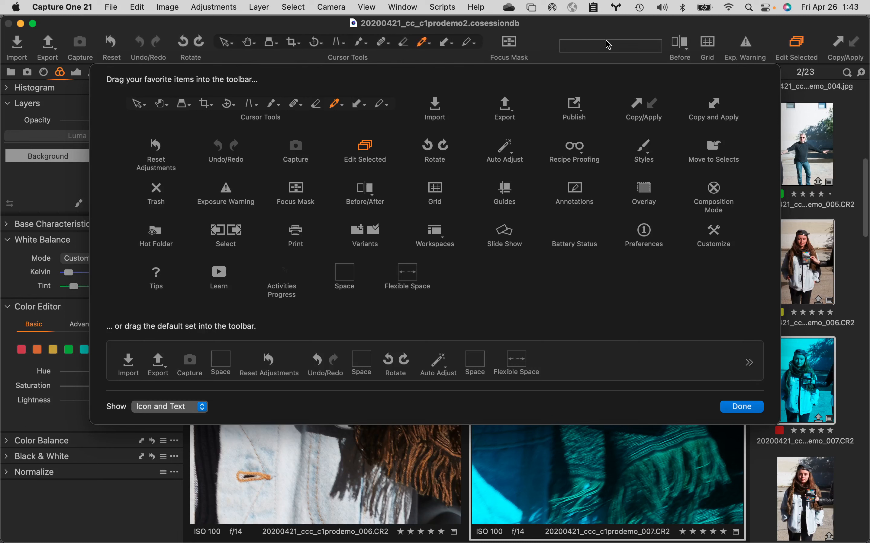
{"action": "left_click_drag", "start_coordinate": [607, 45], "coordinate": [599, 78]}
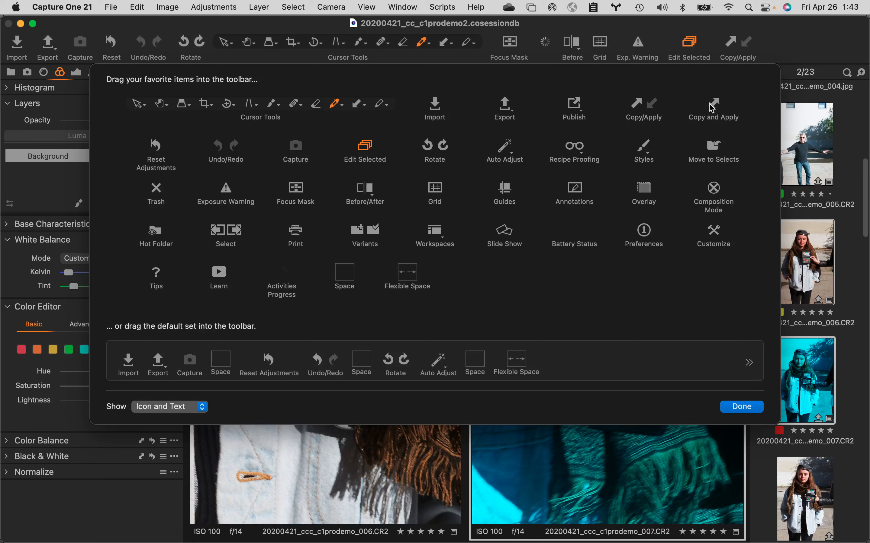
Add the Copy and Apply item to the toolbar, close customization, and copy adjustments from the primary variant.
{"action": "left_click_drag", "start_coordinate": [712, 107], "coordinate": [732, 47]}
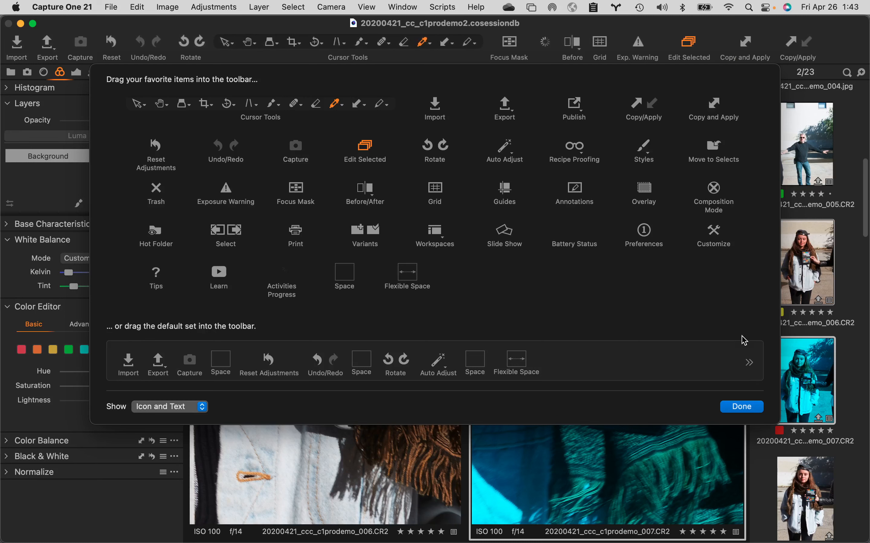
{"action": "left_click", "coordinate": [742, 409]}
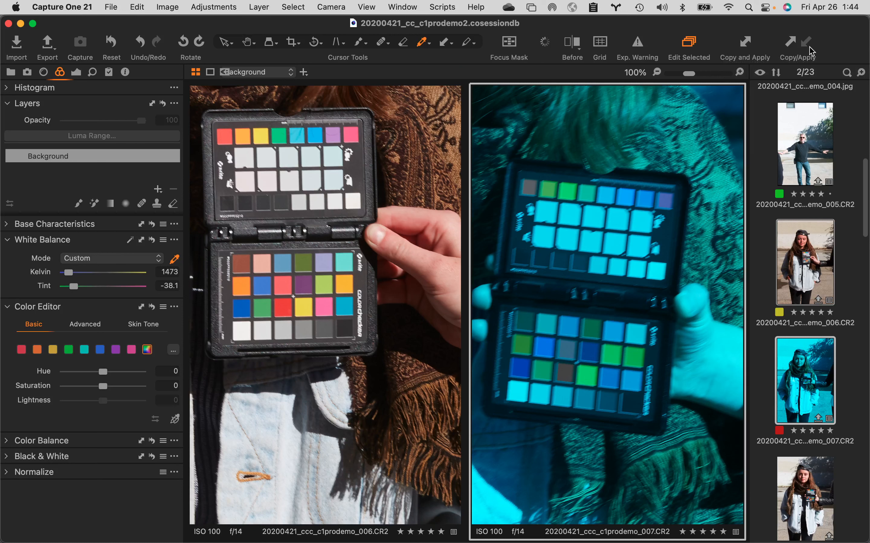
{"action": "left_click", "coordinate": [793, 42]}
Select image 006 alone, apply the copied adjustments to it, and undo the application.
{"action": "left_click", "coordinate": [849, 382]}
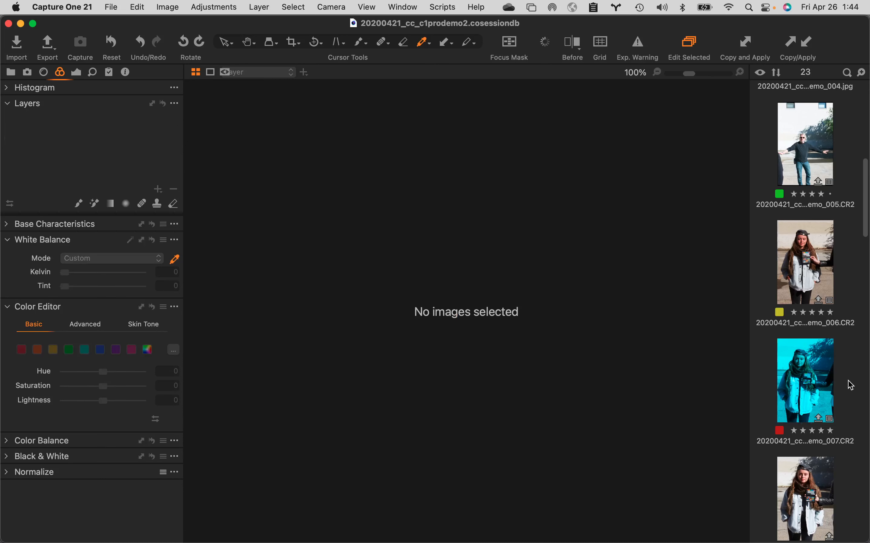
{"action": "left_click", "coordinate": [809, 274]}
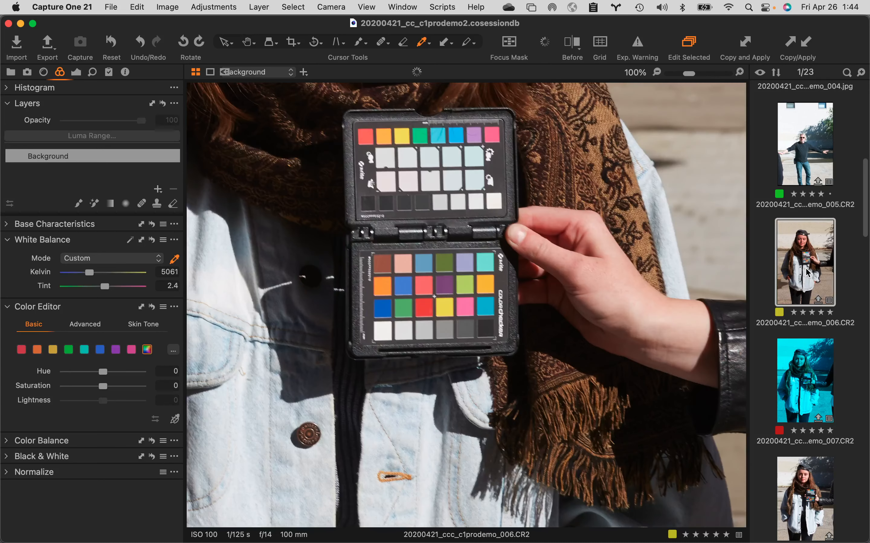
{"action": "left_click", "coordinate": [807, 45]}
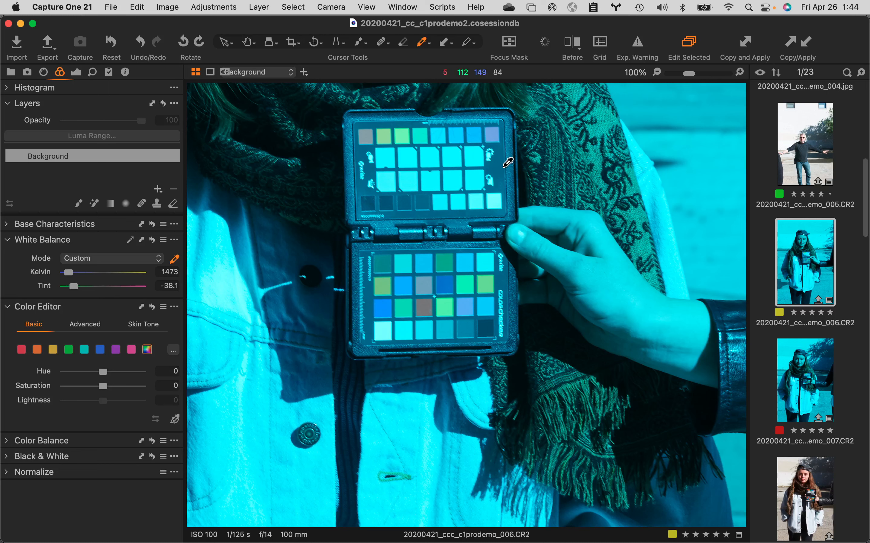
{"action": "key", "text": "super+z"}
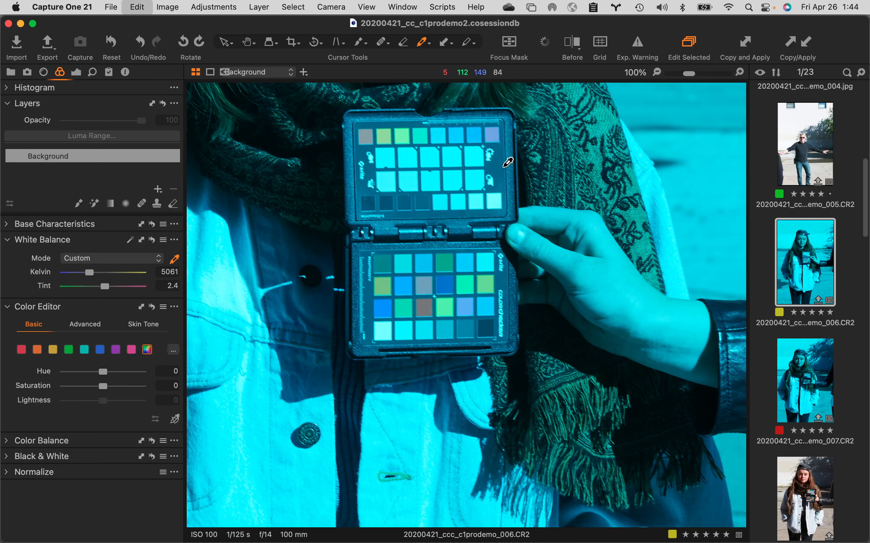
Select image 007 and pick its white balance from a grey patch of the color checker.
{"action": "left_click", "coordinate": [808, 394]}
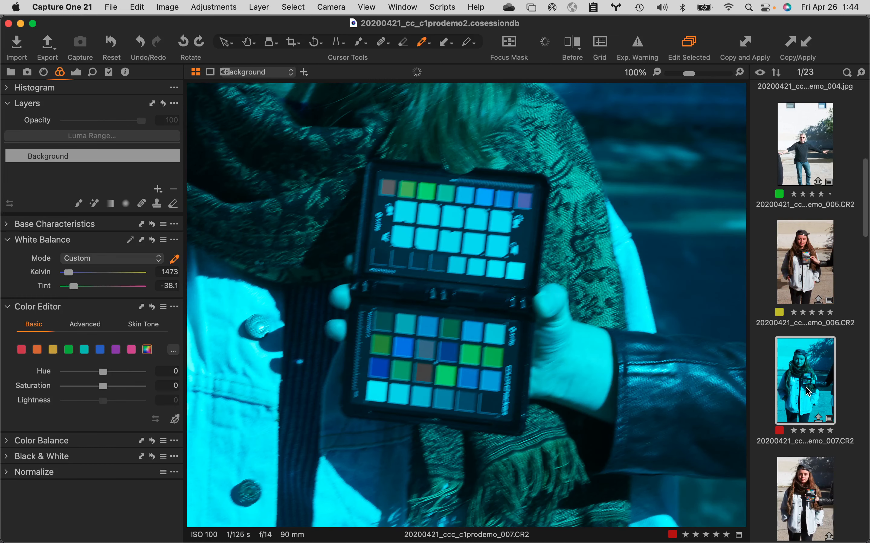
{"action": "left_click", "coordinate": [426, 392]}
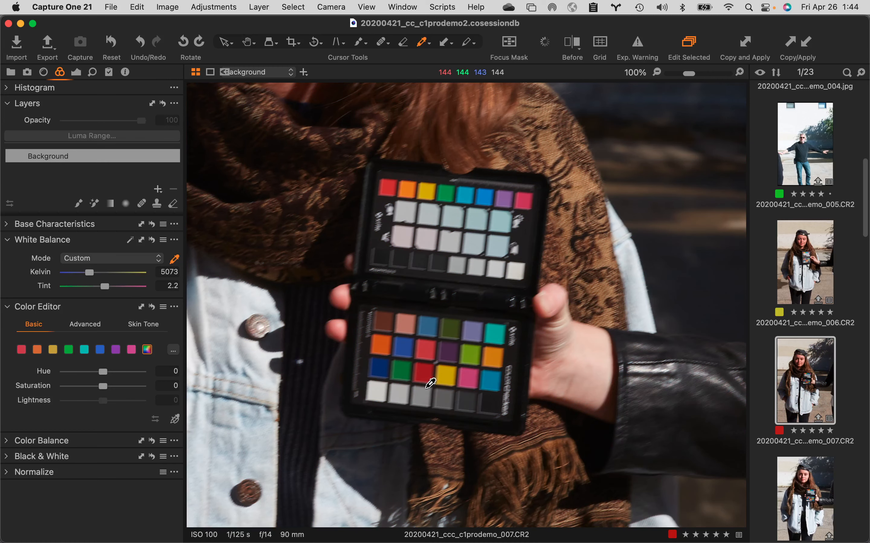
Show image 006 beside 007 and pick 007's white balance from a red patch of the checker.
{"action": "left_click", "coordinate": [815, 258], "text": "super"}
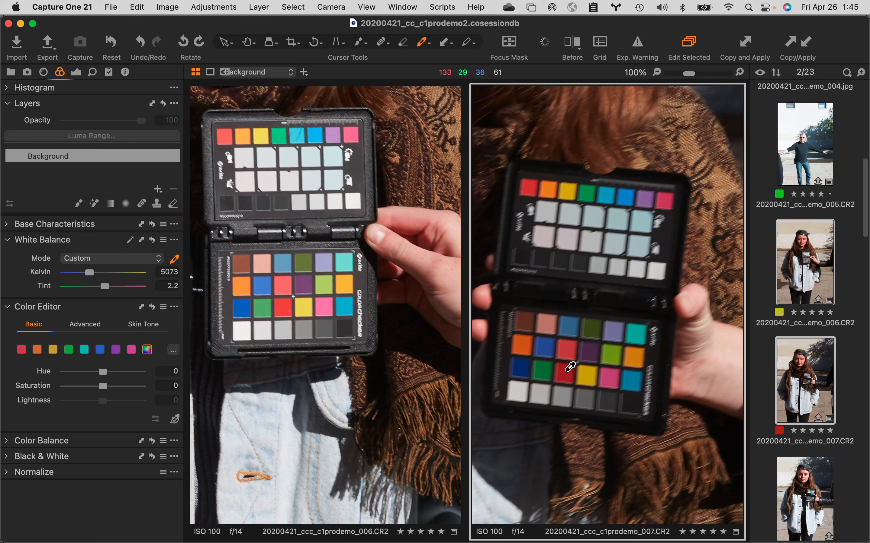
{"action": "left_click", "coordinate": [567, 370]}
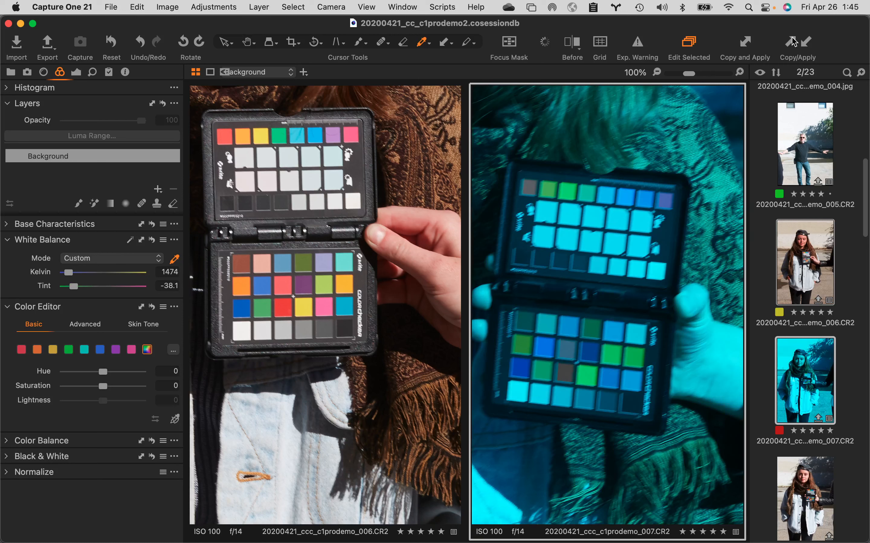
Copy 007's Camera Profile and White Balance adjustments and apply them to both selected images.
{"action": "left_click", "coordinate": [745, 43]}
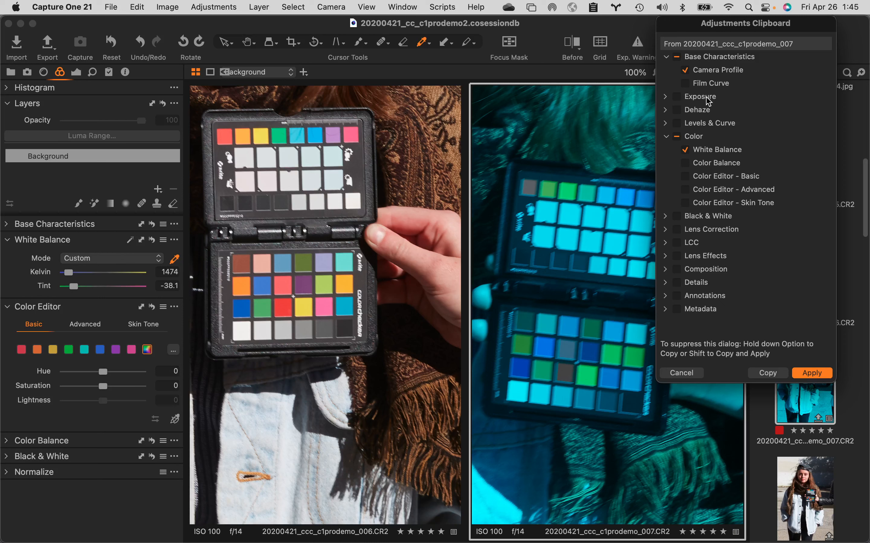
{"action": "left_click", "coordinate": [666, 97]}
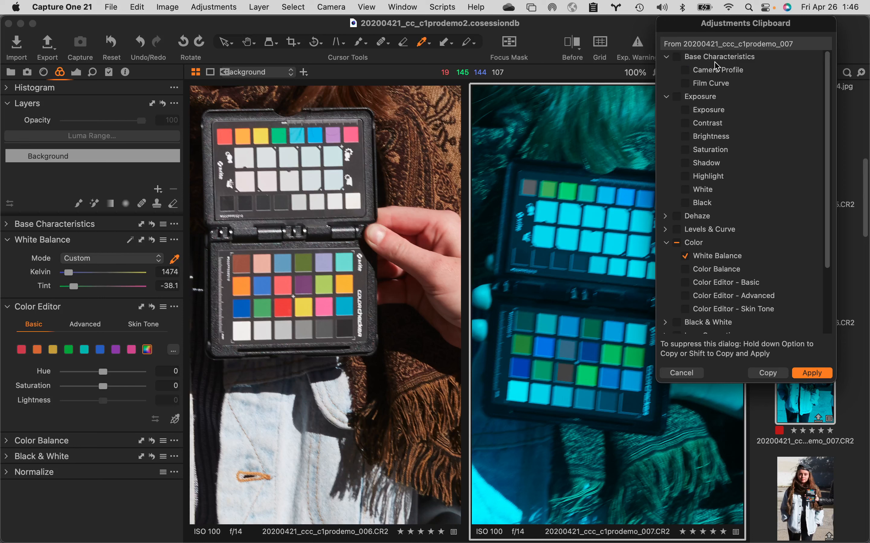
{"action": "left_click", "coordinate": [818, 371]}
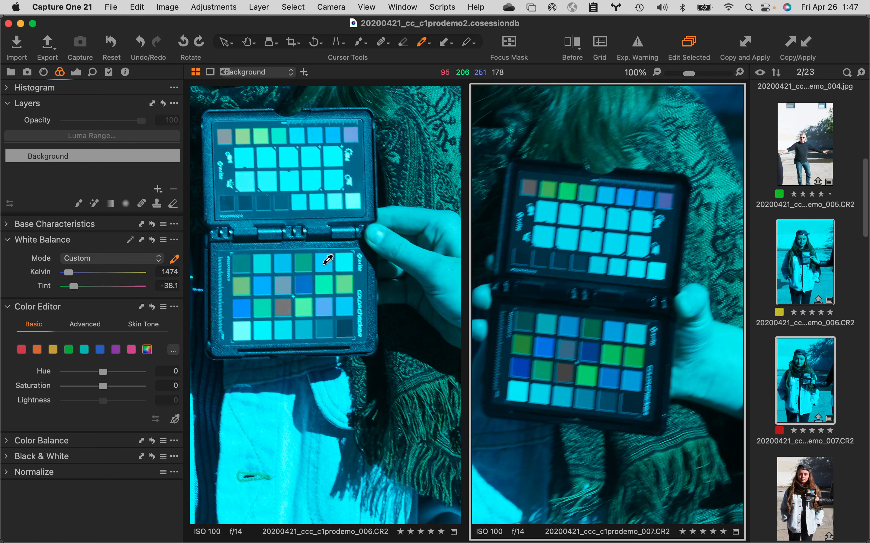
Reset the white balance adjustments on both selected variants.
{"action": "left_click", "coordinate": [152, 240]}
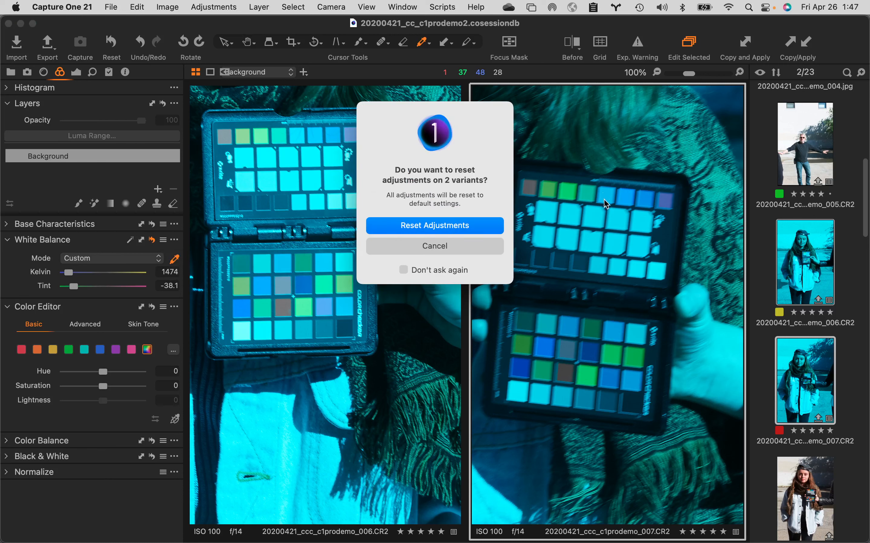
{"action": "left_click", "coordinate": [451, 229]}
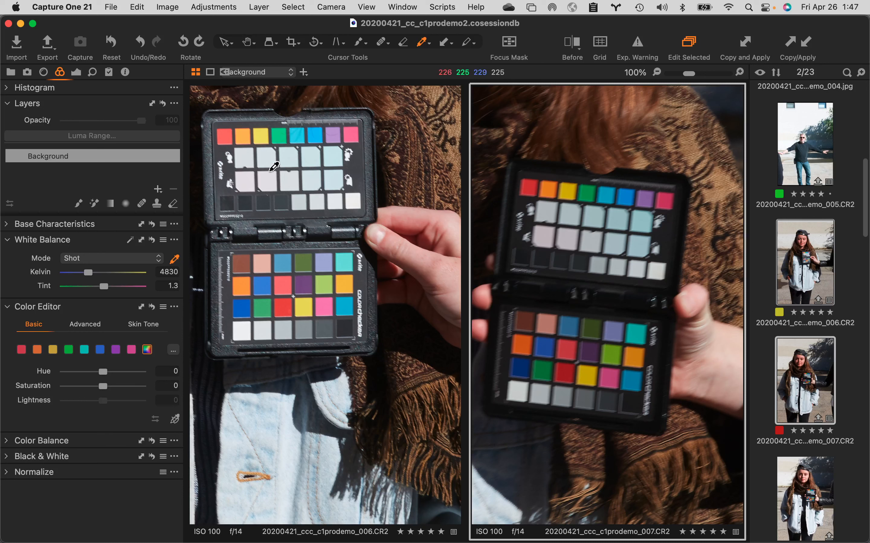
Set image 007's white balance to Kelvin 14000 and Tint -50.
{"action": "left_click", "coordinate": [163, 240]}
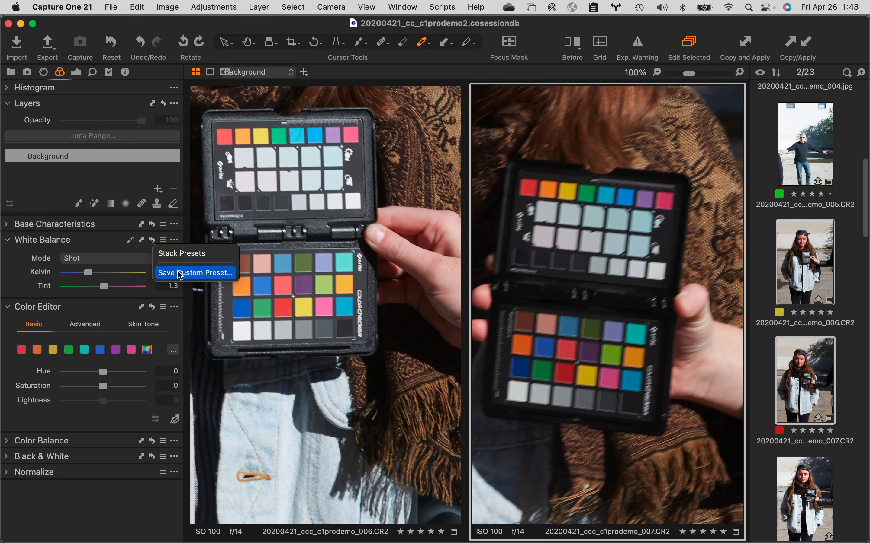
{"action": "left_click", "coordinate": [107, 244]}
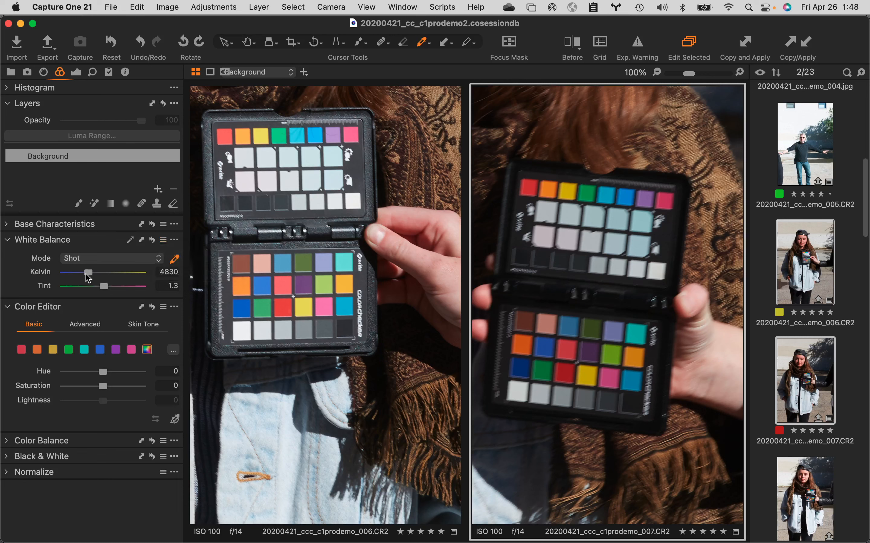
{"action": "left_click_drag", "start_coordinate": [88, 273], "coordinate": [185, 280]}
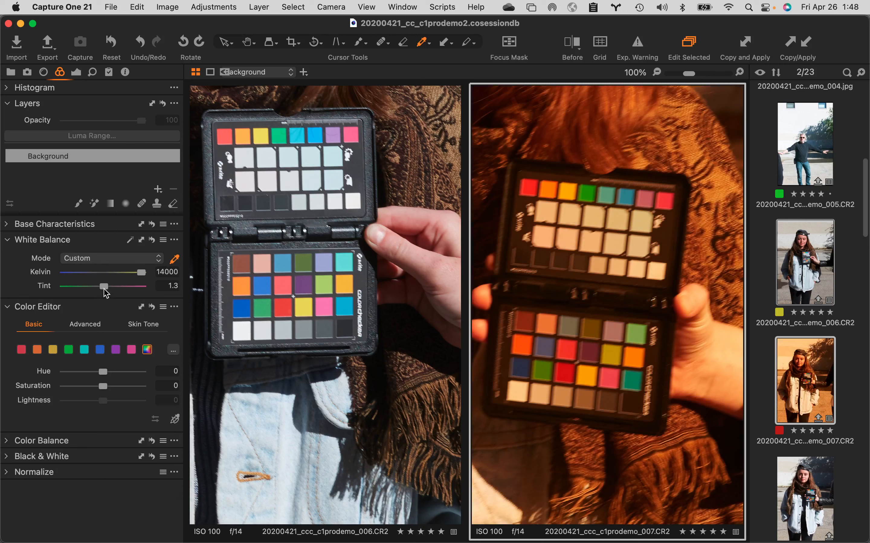
{"action": "left_click_drag", "start_coordinate": [105, 287], "coordinate": [64, 287]}
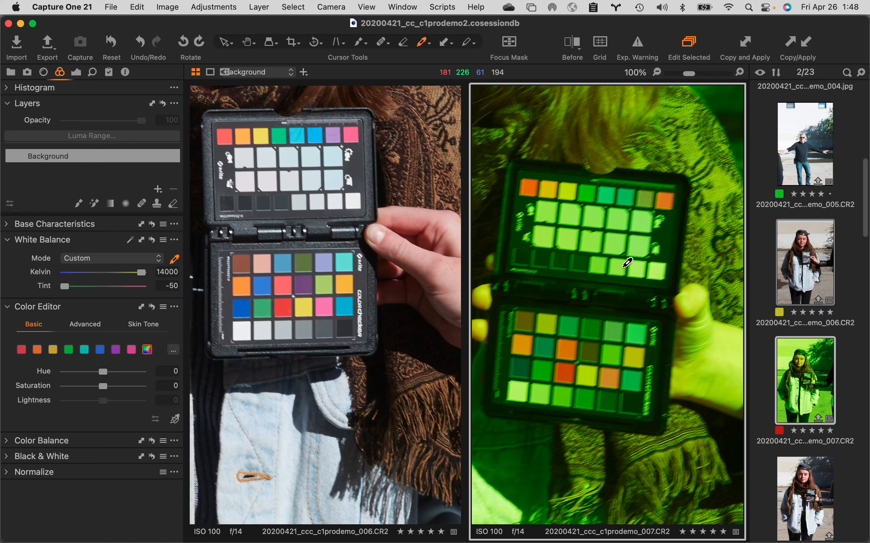
Save the white balance as a custom preset named "1990s color grade".
{"action": "left_click", "coordinate": [163, 241]}
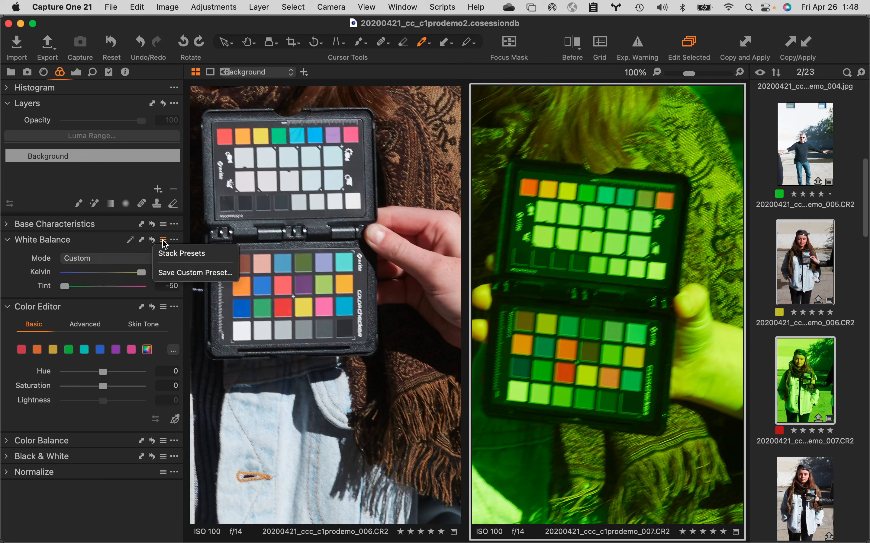
{"action": "left_click", "coordinate": [173, 276]}
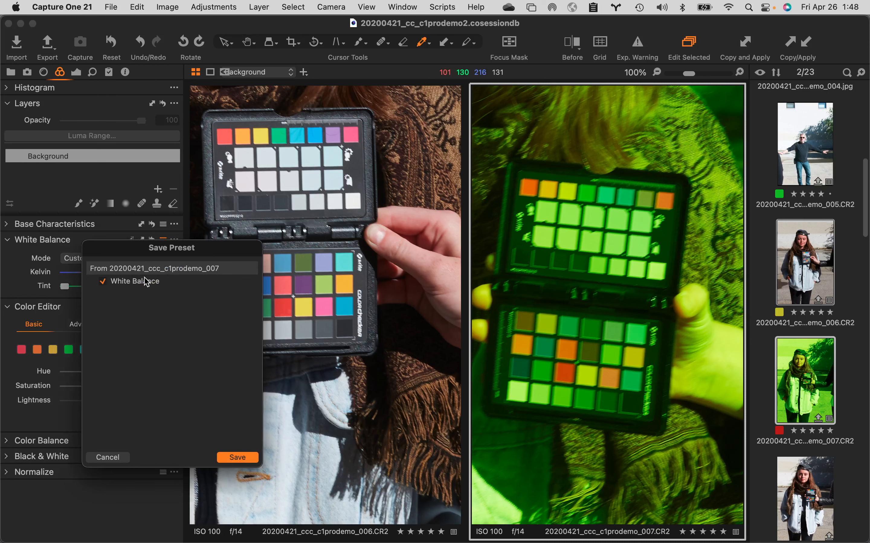
{"action": "left_click", "coordinate": [242, 457]}
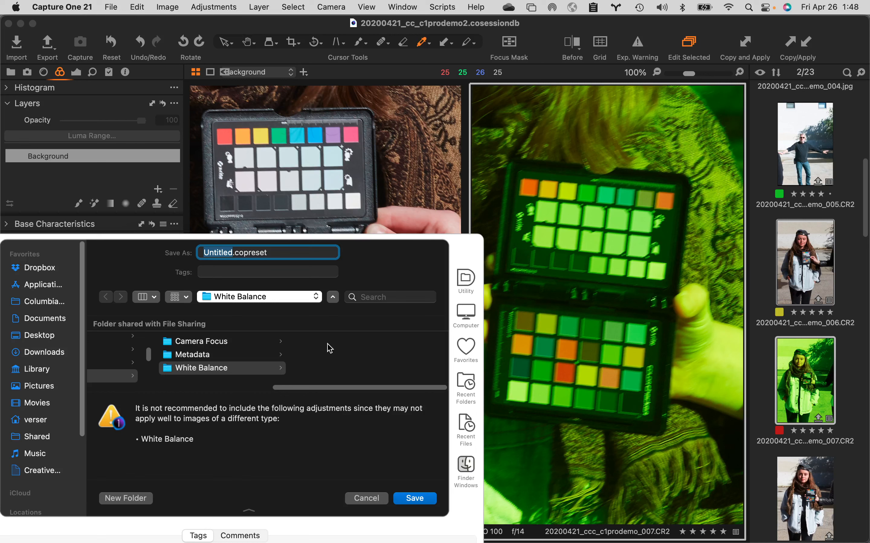
{"action": "type", "text": "1990"}
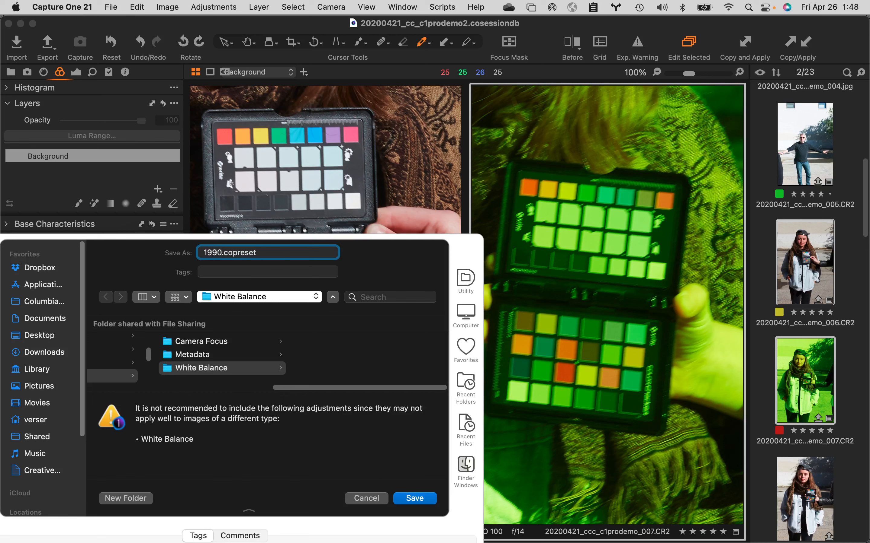
{"action": "type", "text": "s color grade"}
{"action": "left_click", "coordinate": [424, 500]}
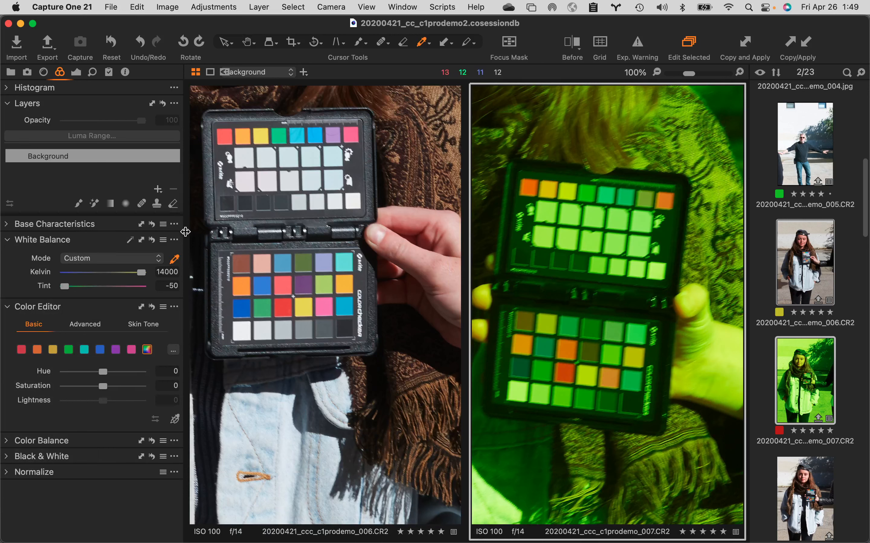
Reset the white balance adjustments on both selected variants again.
{"action": "left_click", "coordinate": [153, 240]}
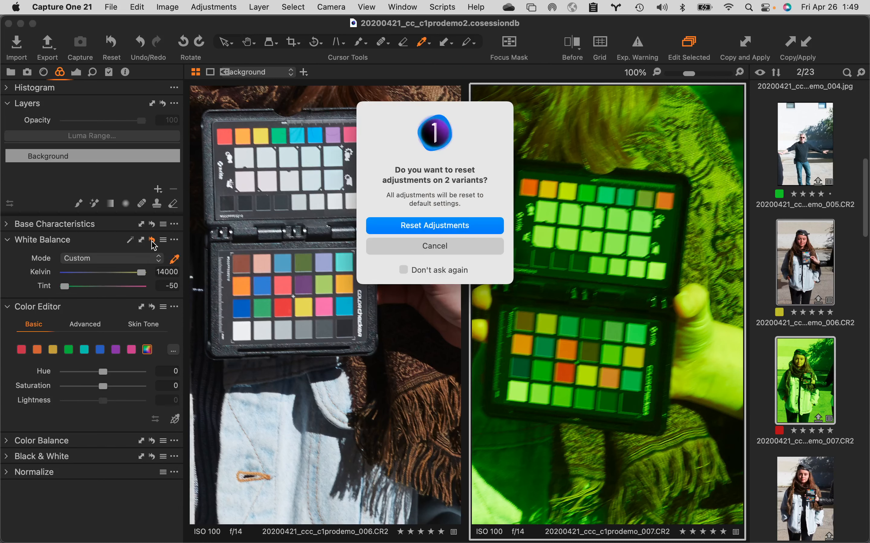
{"action": "left_click", "coordinate": [432, 226]}
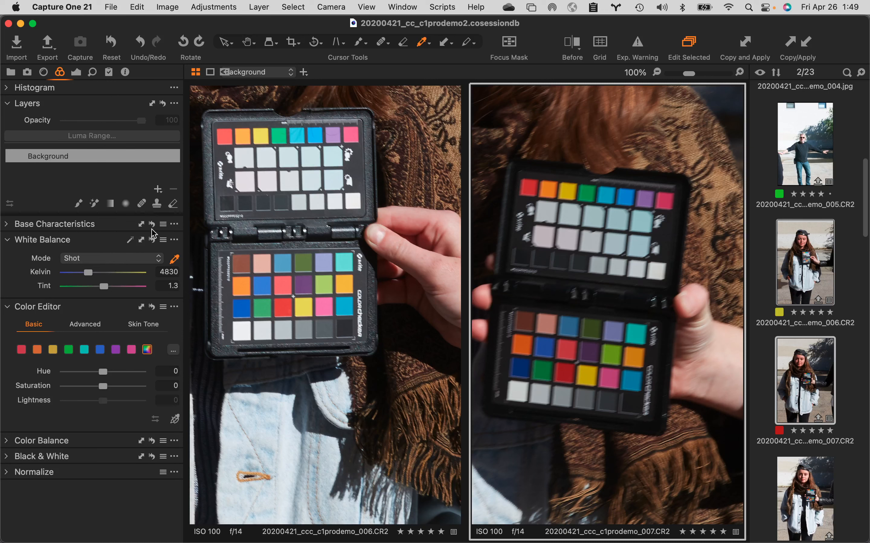
Check the white balance presets list and the White Balance tool's options menu.
{"action": "left_click", "coordinate": [163, 241]}
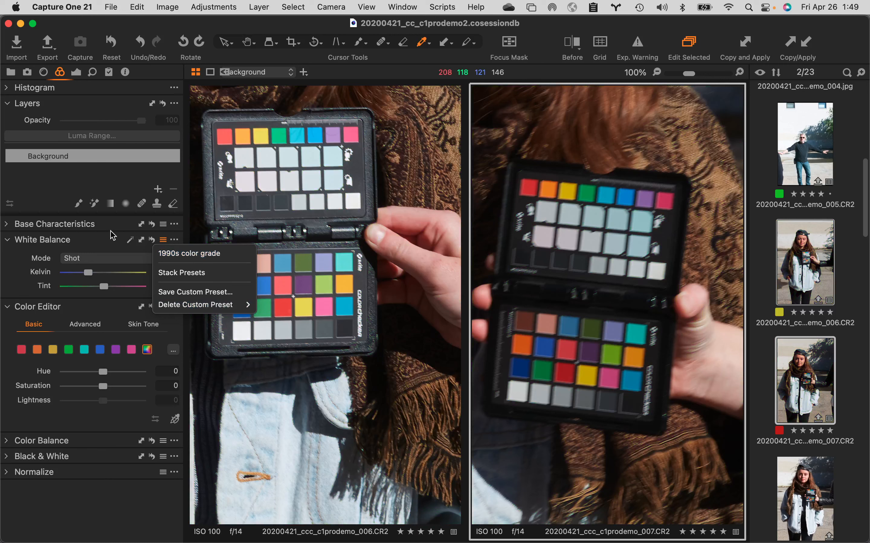
{"action": "left_click", "coordinate": [104, 238]}
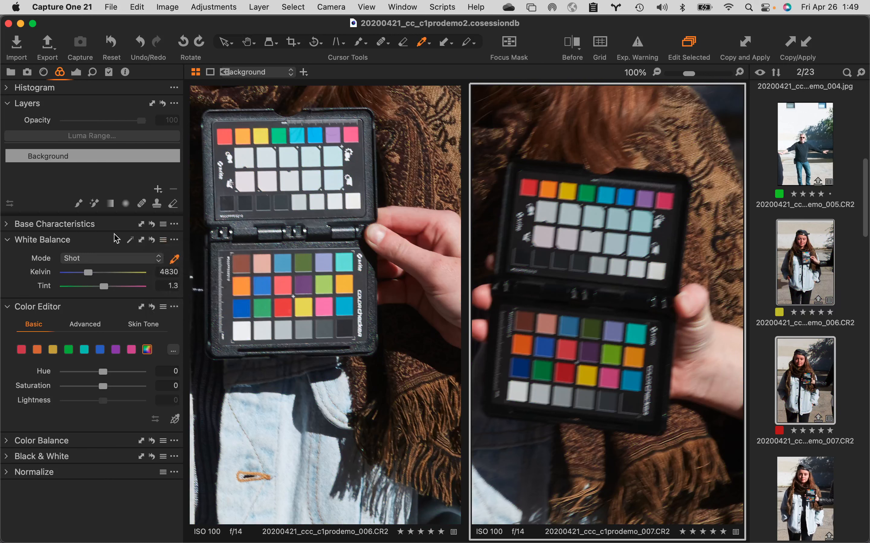
{"action": "left_click", "coordinate": [174, 241]}
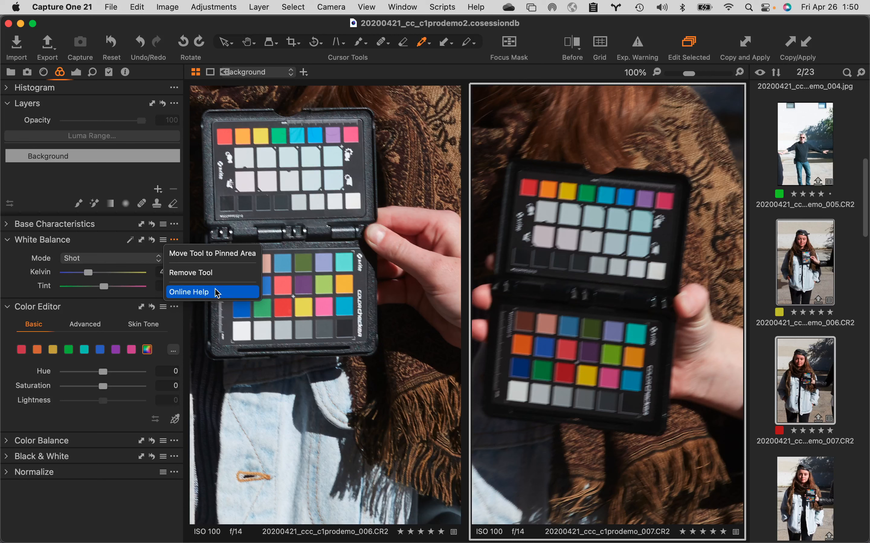
{"action": "key", "text": "Escape"}
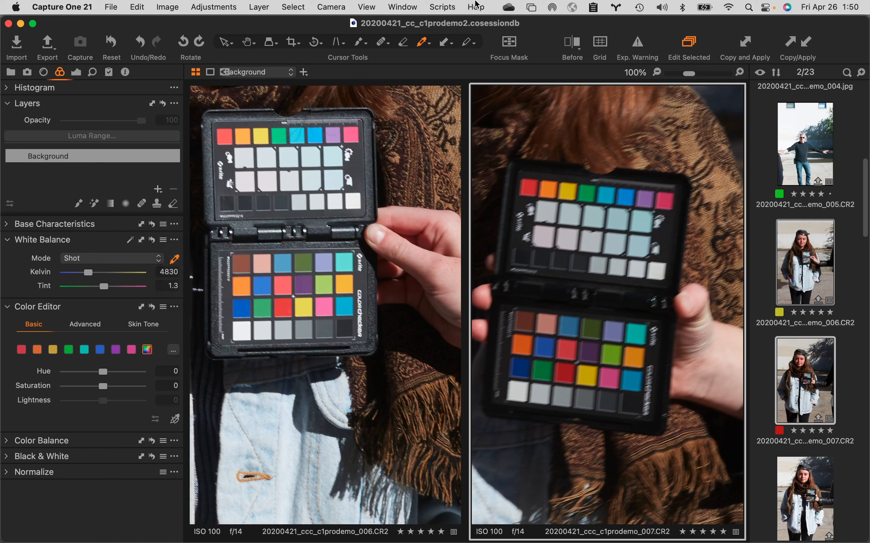
Browse the Help menu and the tool options for the online help and user guide entries.
{"action": "left_click", "coordinate": [478, 8]}
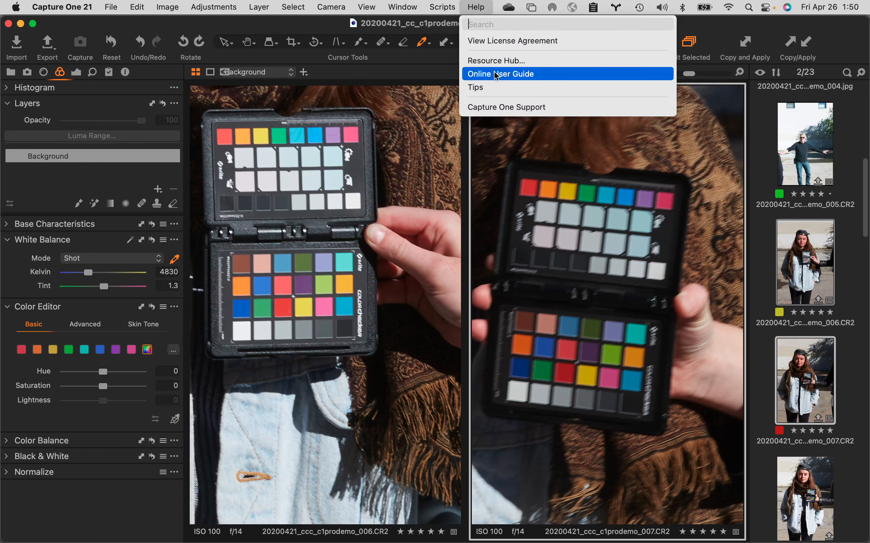
{"action": "left_click", "coordinate": [470, 5]}
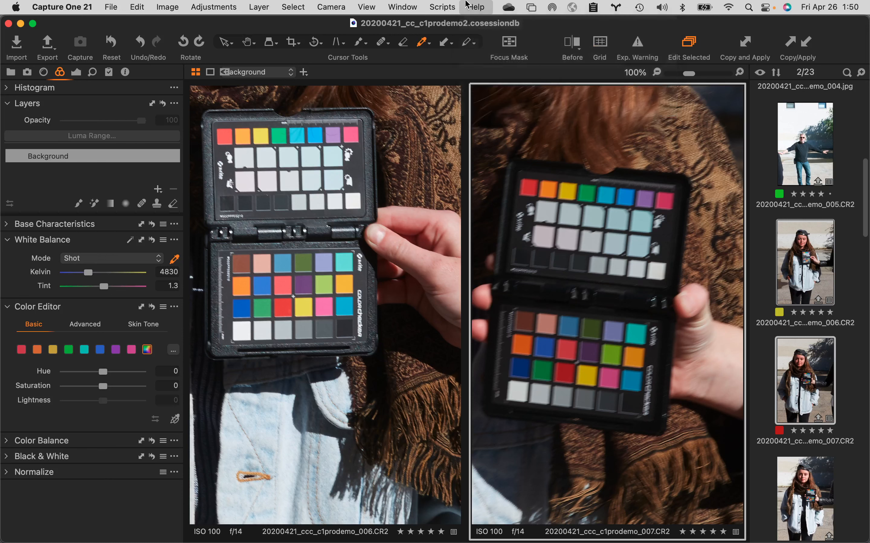
{"action": "left_click", "coordinate": [170, 240]}
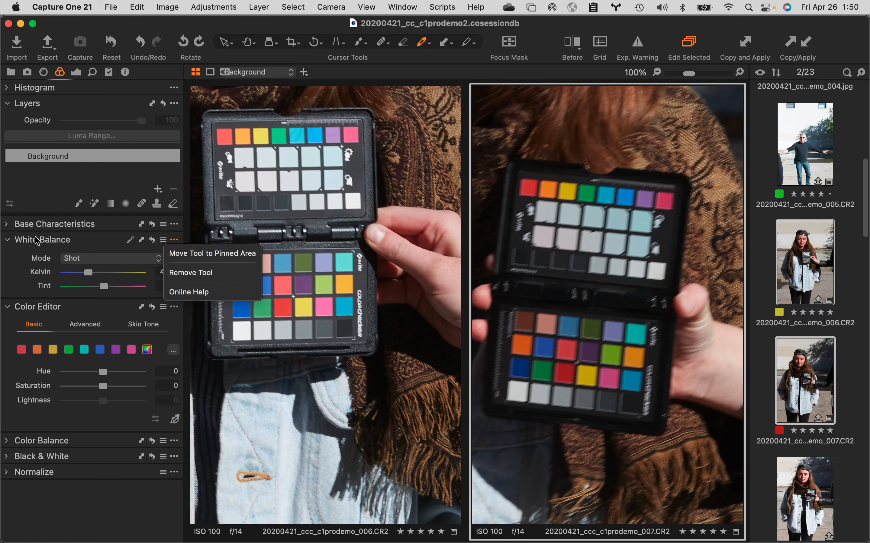
{"action": "left_click", "coordinate": [137, 169]}
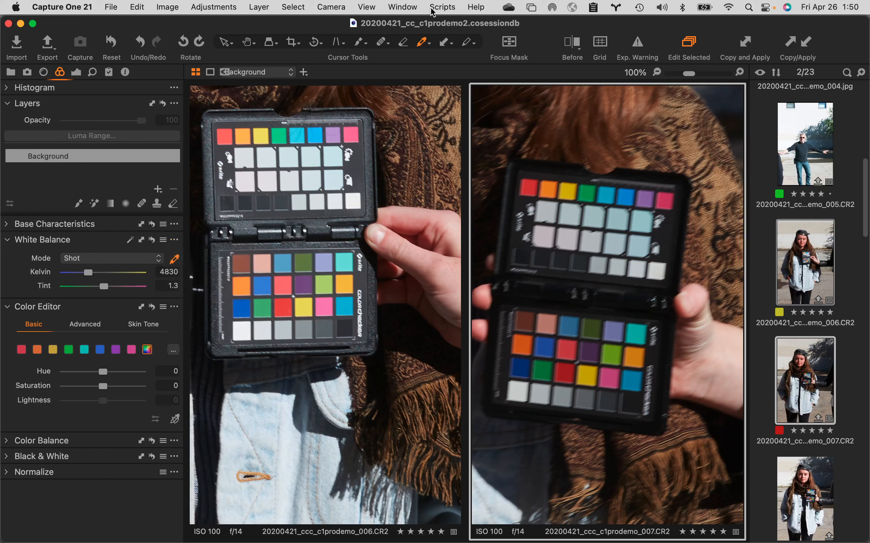
{"action": "left_click", "coordinate": [476, 7]}
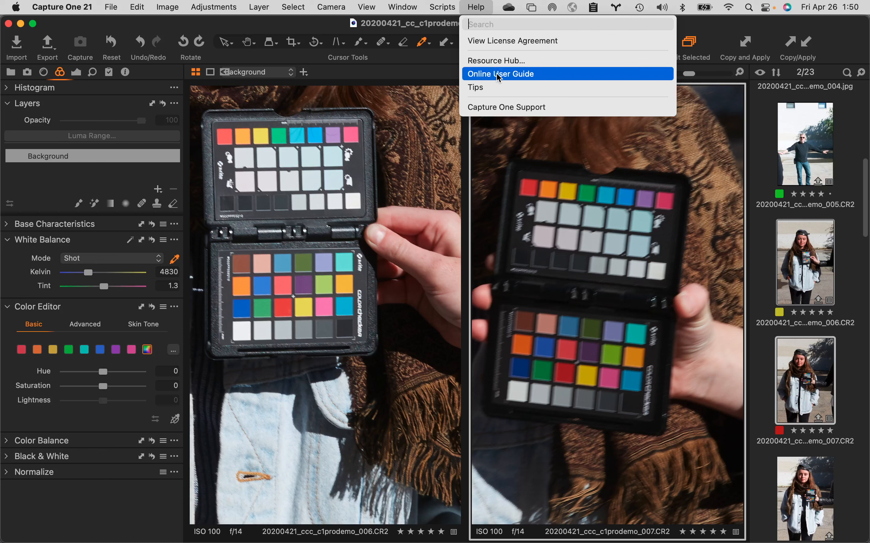
{"action": "left_click", "coordinate": [478, 4]}
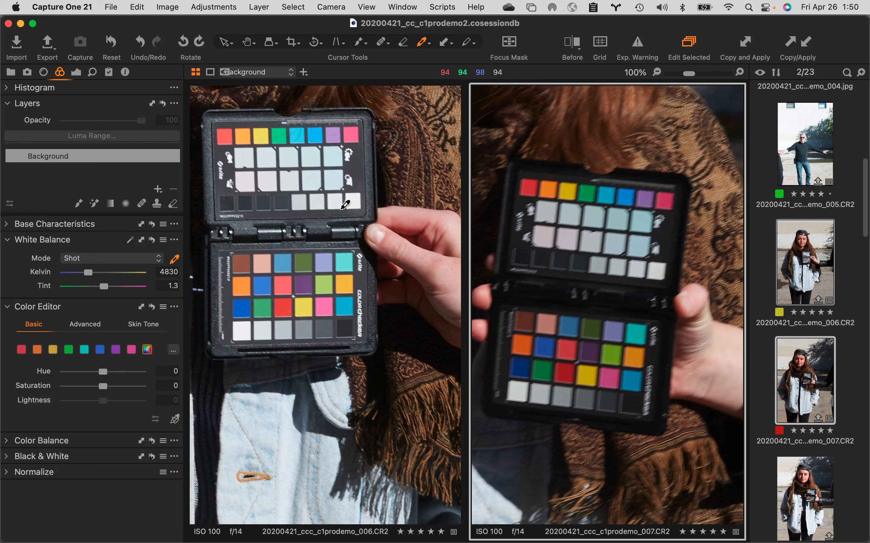
Move the White Balance tool to the pinned area of the tool panel.
{"action": "left_click", "coordinate": [178, 239]}
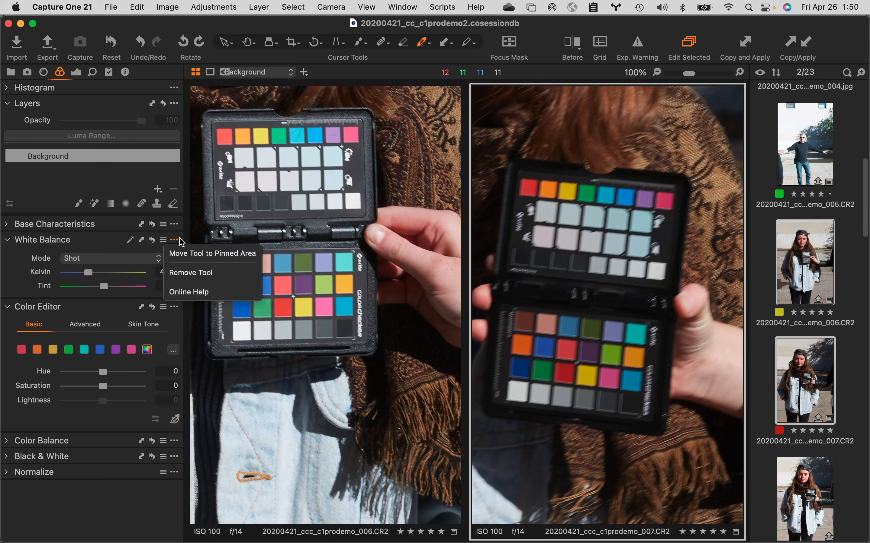
{"action": "left_click", "coordinate": [202, 257]}
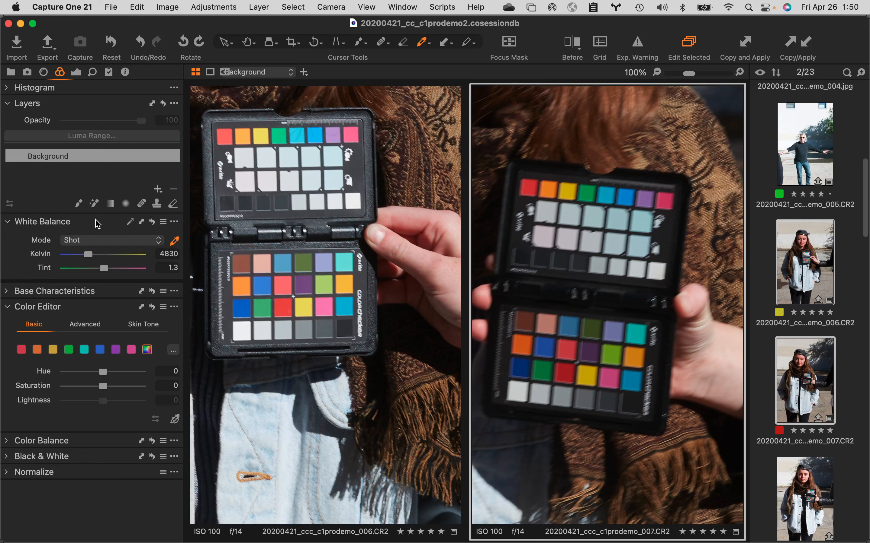
Pull the White Balance tool out of the panel so it floats over the viewer.
{"action": "left_click", "coordinate": [174, 222]}
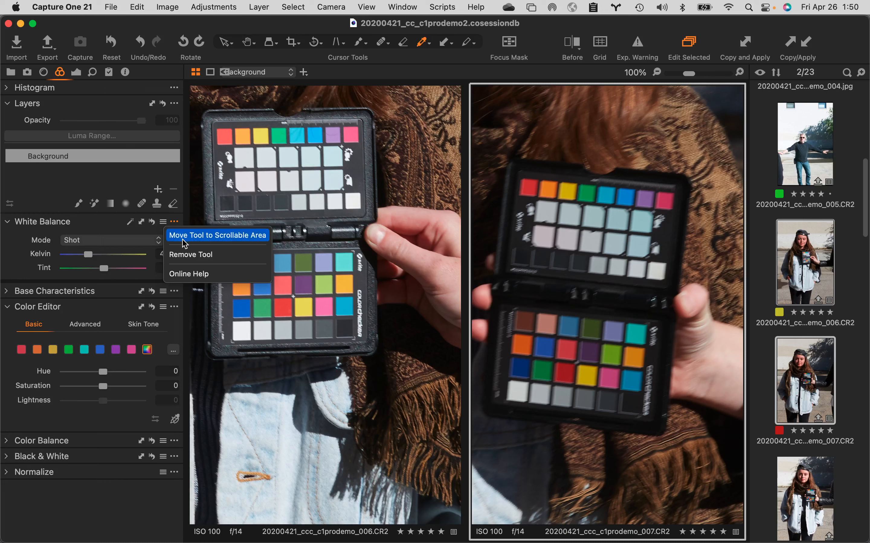
{"action": "left_click", "coordinate": [108, 228]}
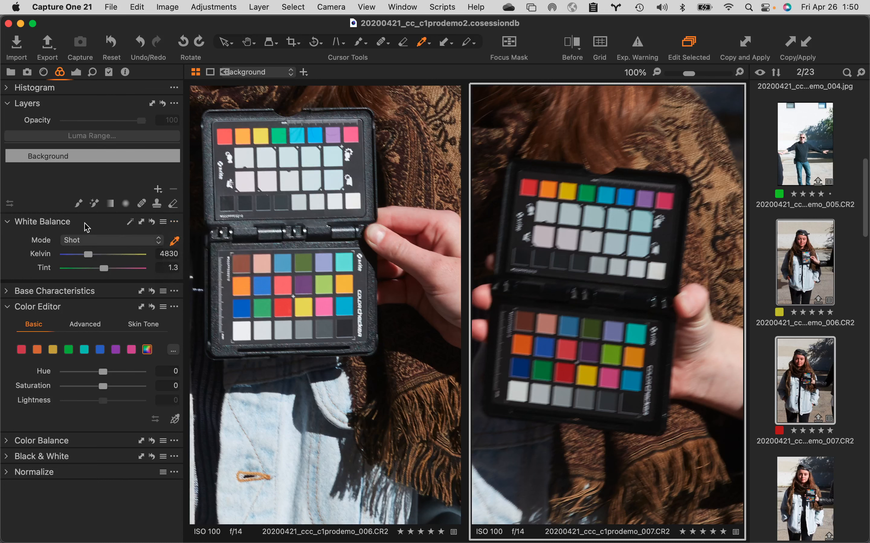
{"action": "left_click_drag", "start_coordinate": [84, 223], "coordinate": [388, 179]}
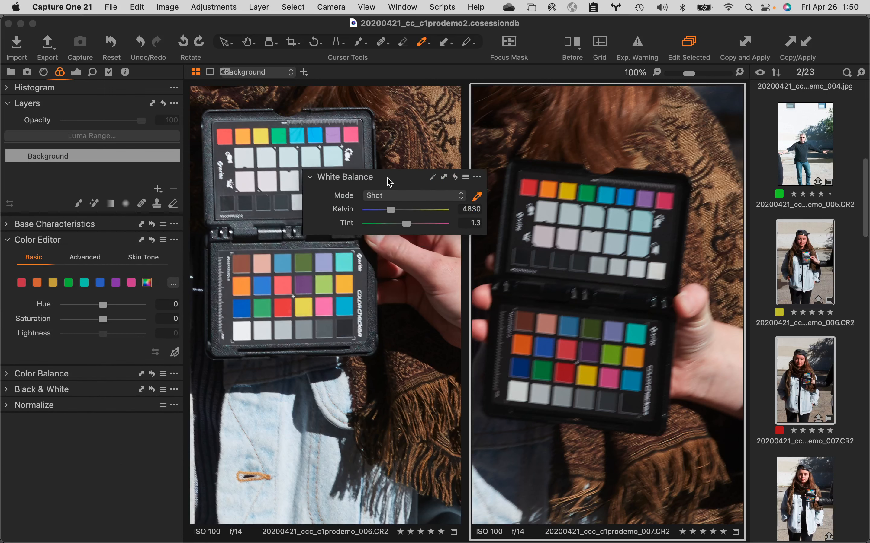
Open the online help for the floating White Balance tool.
{"action": "left_click", "coordinate": [477, 177]}
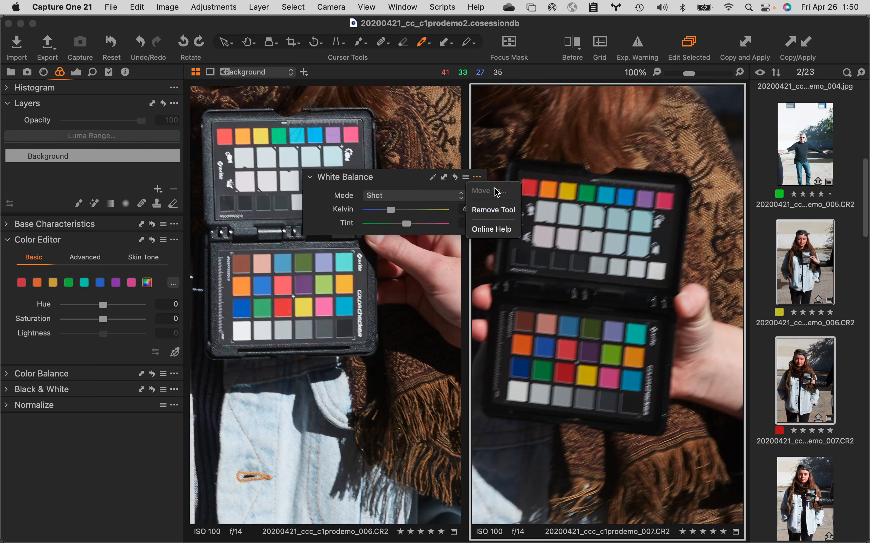
{"action": "left_click", "coordinate": [402, 180]}
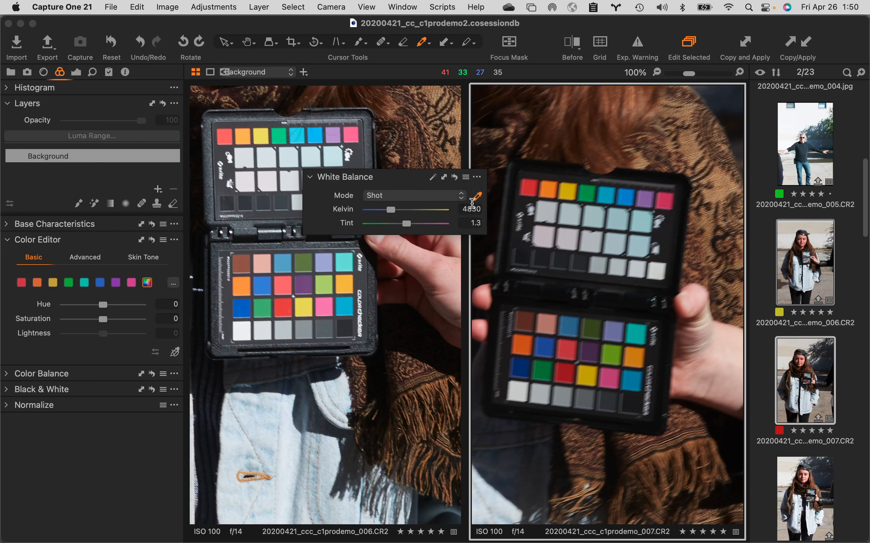
{"action": "left_click", "coordinate": [477, 177]}
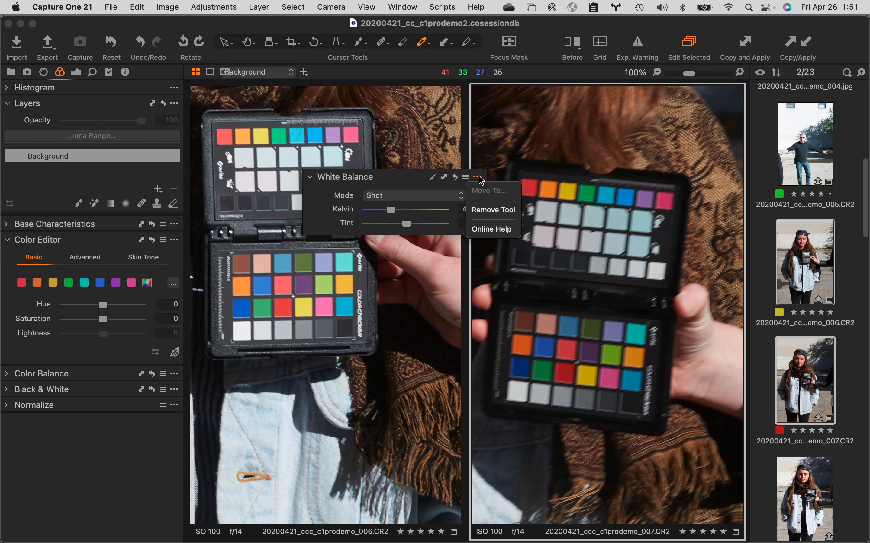
{"action": "left_click", "coordinate": [489, 231]}
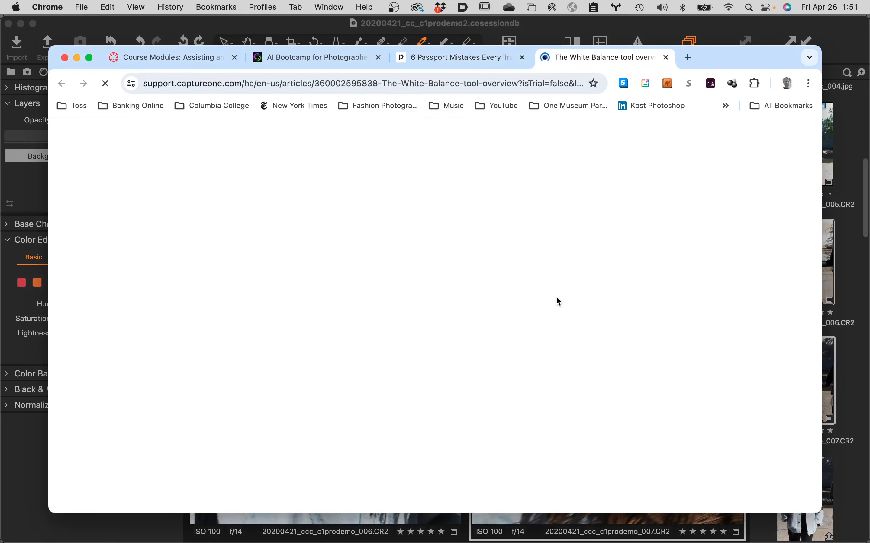
Scroll through the White Balance tool overview help article.
{"action": "scroll", "coordinate": [403, 444], "scroll_direction": "down", "scroll_amount": 10}
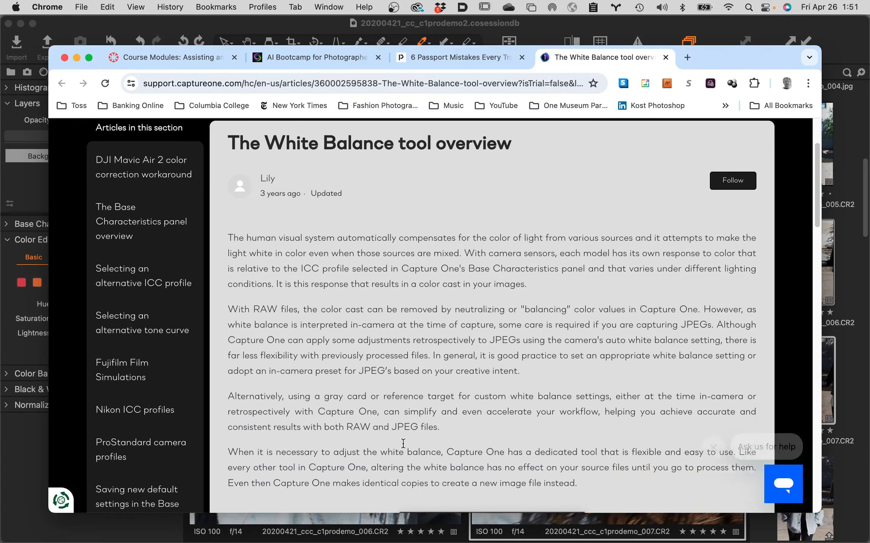
{"action": "scroll", "coordinate": [380, 445], "scroll_direction": "down", "scroll_amount": 15}
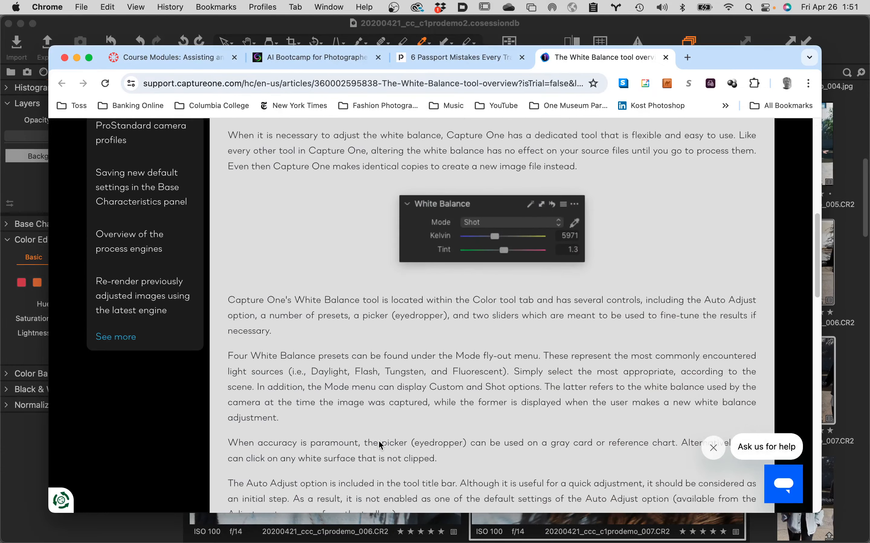
{"action": "scroll", "coordinate": [380, 446], "scroll_direction": "down", "scroll_amount": 3}
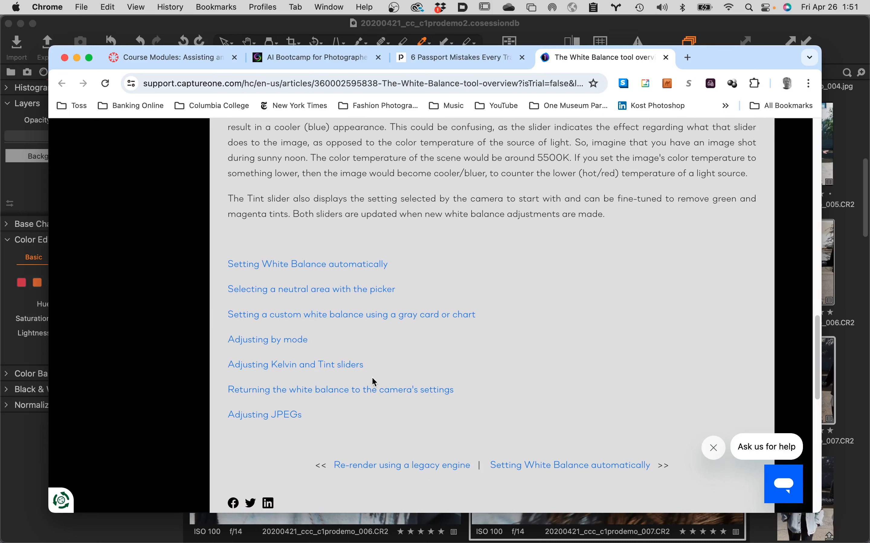
{"action": "scroll", "coordinate": [380, 421], "scroll_direction": "down", "scroll_amount": 3}
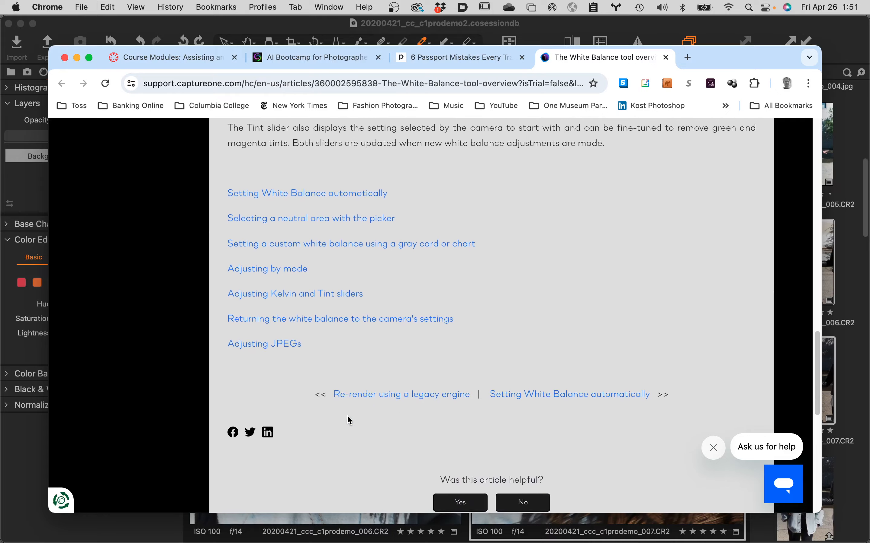
{"action": "scroll", "coordinate": [401, 431], "scroll_direction": "up", "scroll_amount": 20}
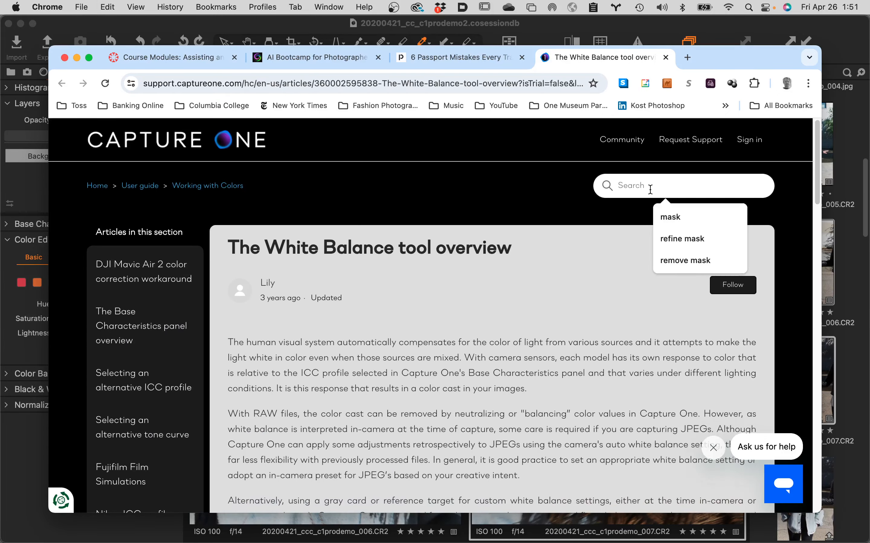
Search the Capture One support site for "move to pinned area" and scan the results.
{"action": "type", "text": "move to pinned area"}
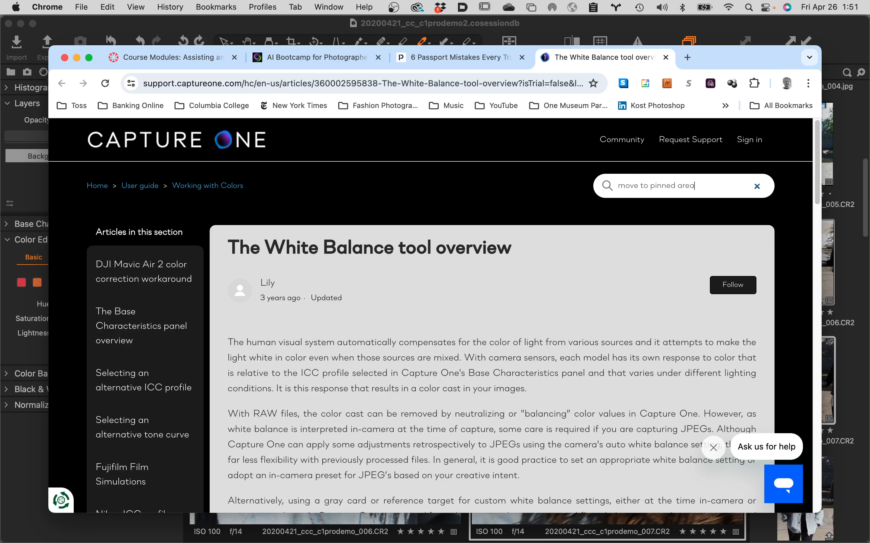
{"action": "key", "text": "Return"}
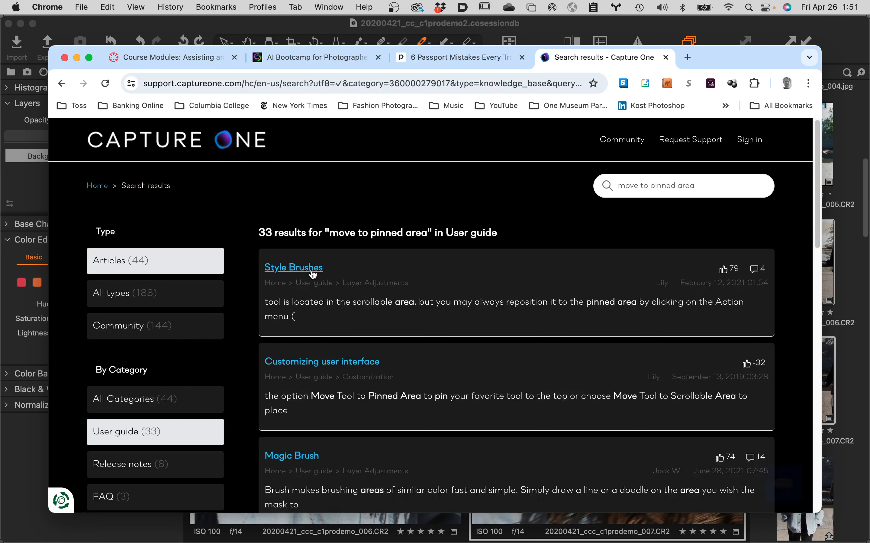
{"action": "scroll", "coordinate": [389, 428], "scroll_direction": "down", "scroll_amount": 2}
{"action": "scroll", "coordinate": [389, 428], "scroll_direction": "up", "scroll_amount": 2}
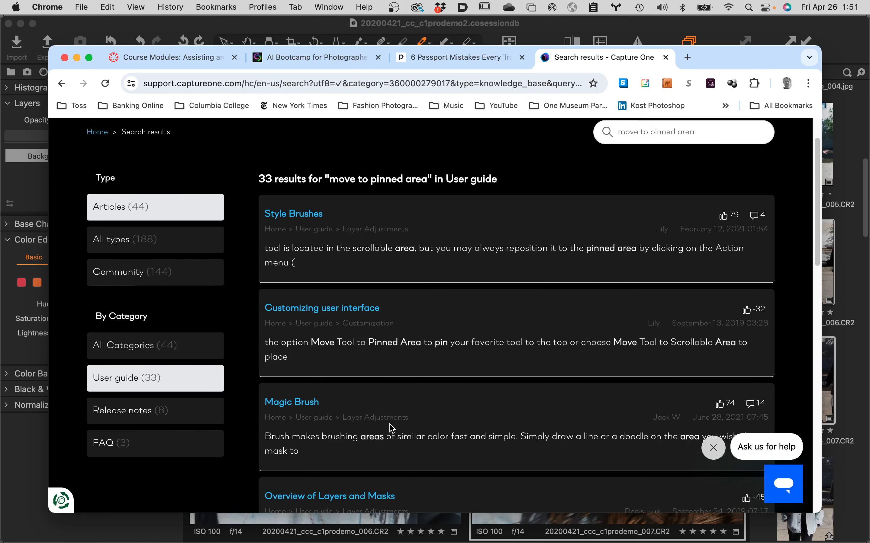
Close the help and other browser tabs and return to the photo editor.
{"action": "left_click", "coordinate": [665, 58]}
{"action": "left_click", "coordinate": [522, 58]}
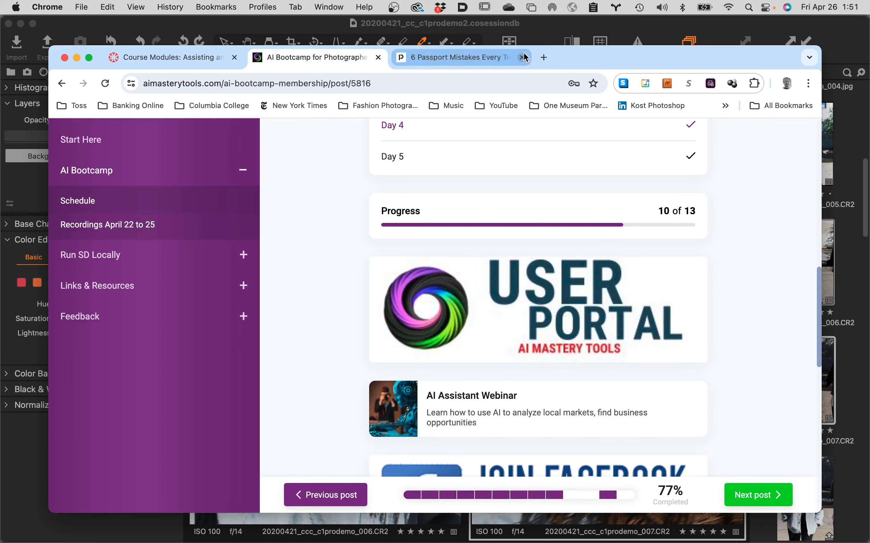
{"action": "left_click", "coordinate": [480, 35]}
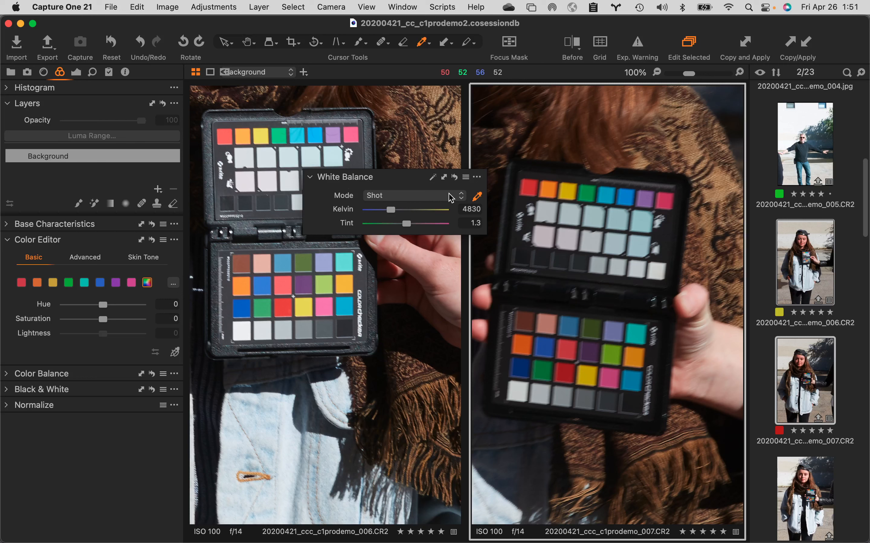
Dock the floating White Balance tool back into the pinned area of the tool panel.
{"action": "left_click", "coordinate": [477, 177]}
{"action": "left_click", "coordinate": [378, 181]}
{"action": "left_click_drag", "start_coordinate": [382, 179], "coordinate": [160, 204]}
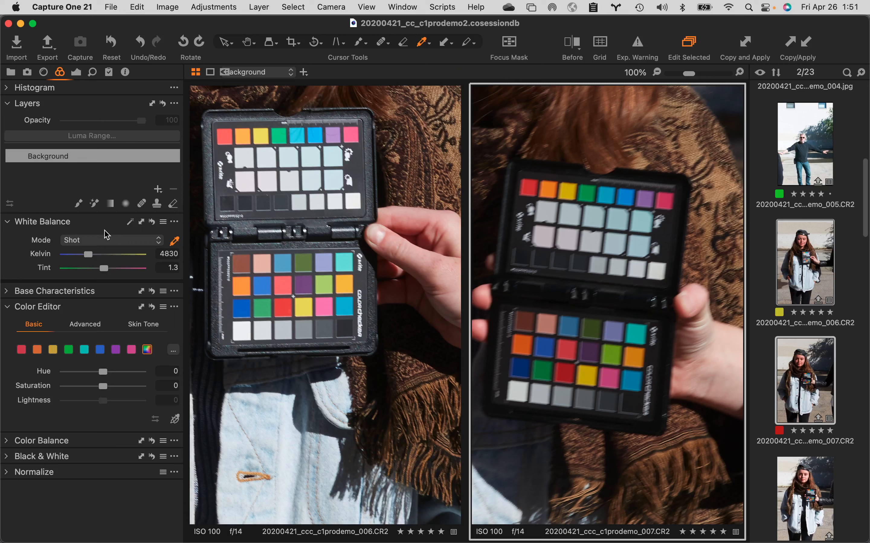
Move the White Balance tool to the scrollable area, placing it back below Base Characteristics.
{"action": "left_click", "coordinate": [175, 222]}
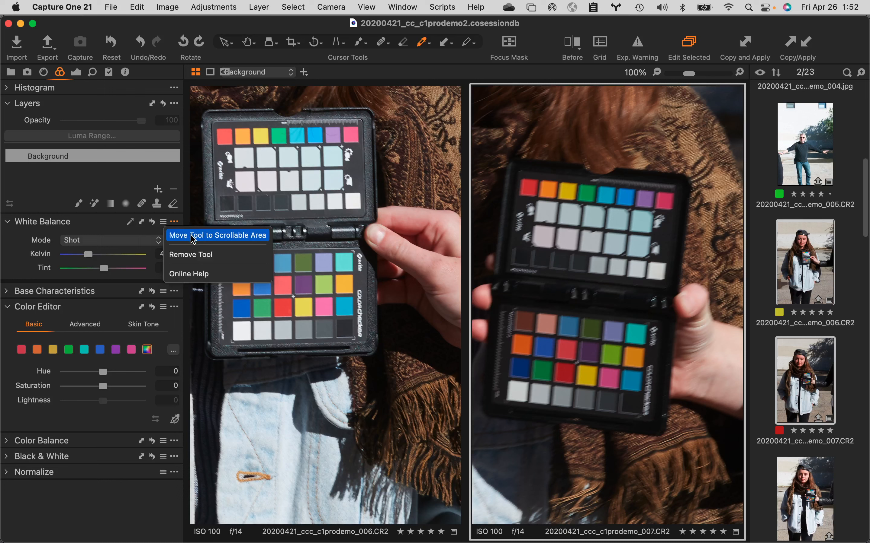
{"action": "left_click", "coordinate": [193, 237]}
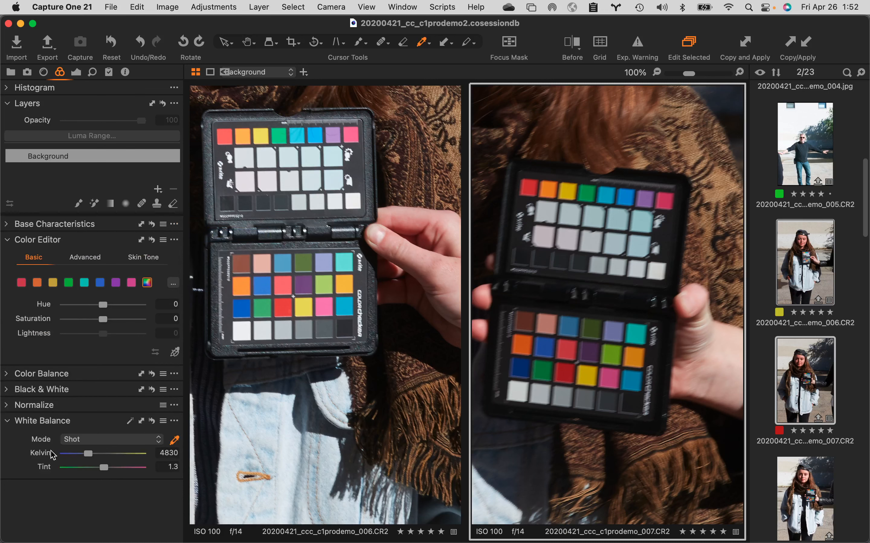
{"action": "left_click_drag", "start_coordinate": [102, 419], "coordinate": [101, 248]}
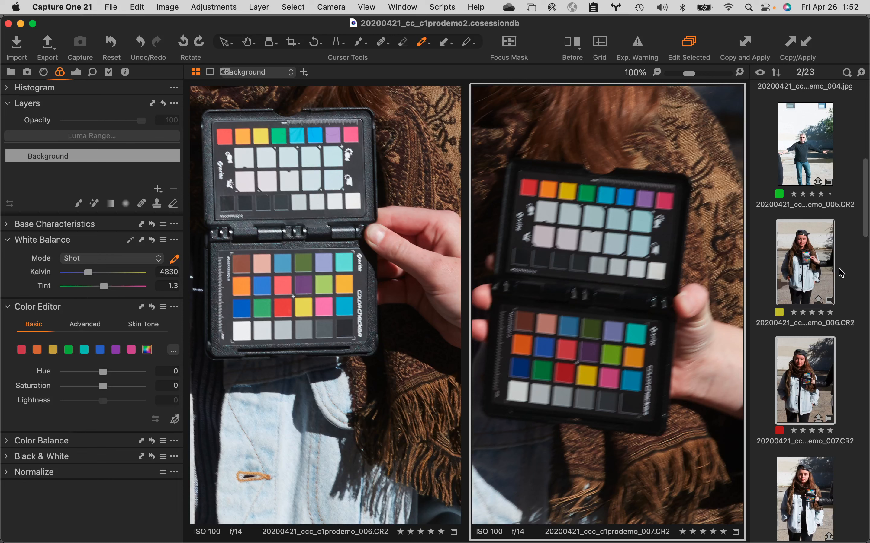
{"action": "left_click", "coordinate": [858, 278]}
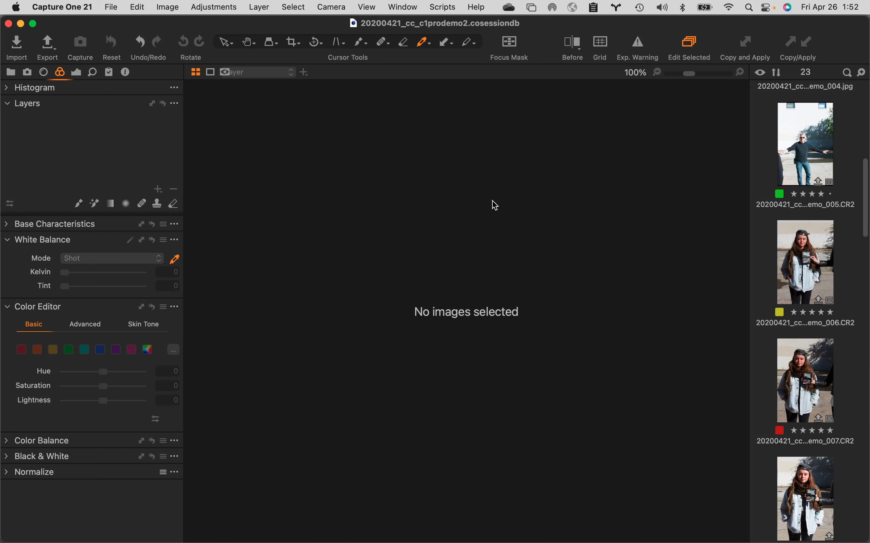
{"action": "mouse_move", "coordinate": [112, 540]}
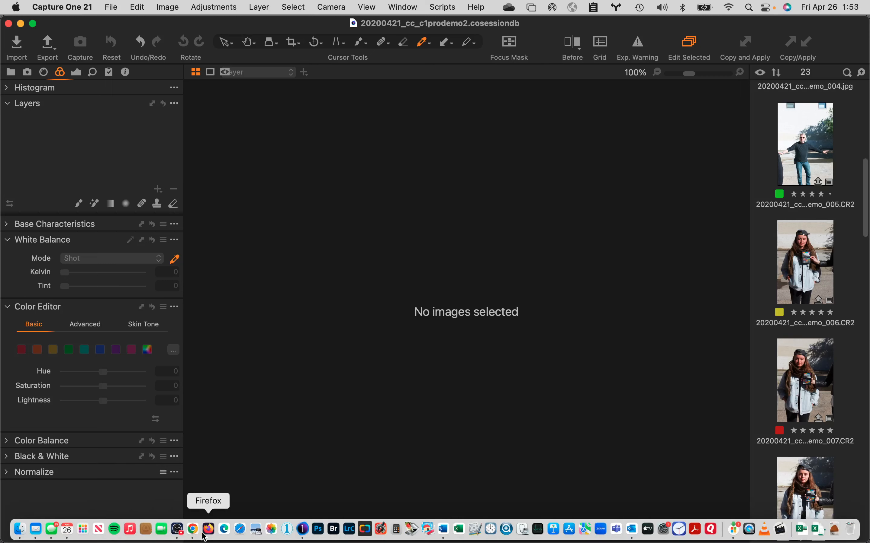
{"action": "left_click", "coordinate": [178, 529]}
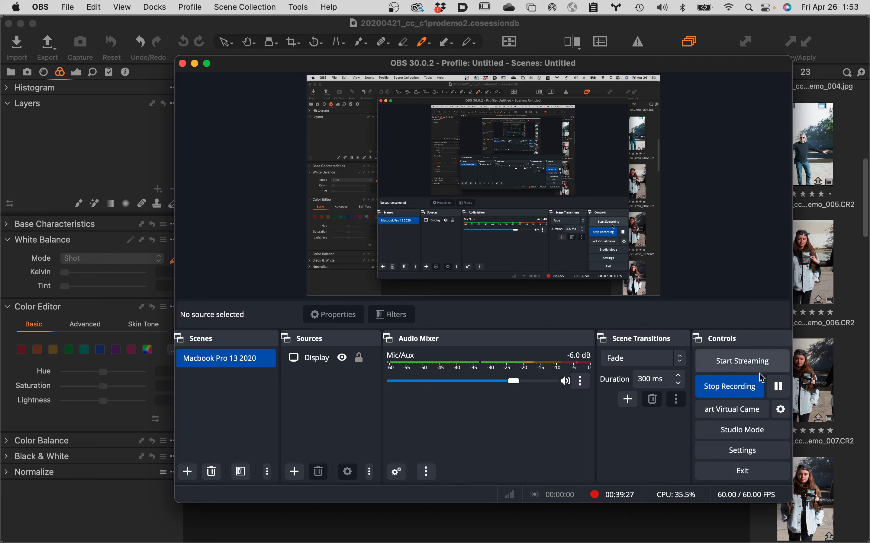
{"action": "left_click", "coordinate": [778, 389]}
{"action": "left_click", "coordinate": [778, 388]}
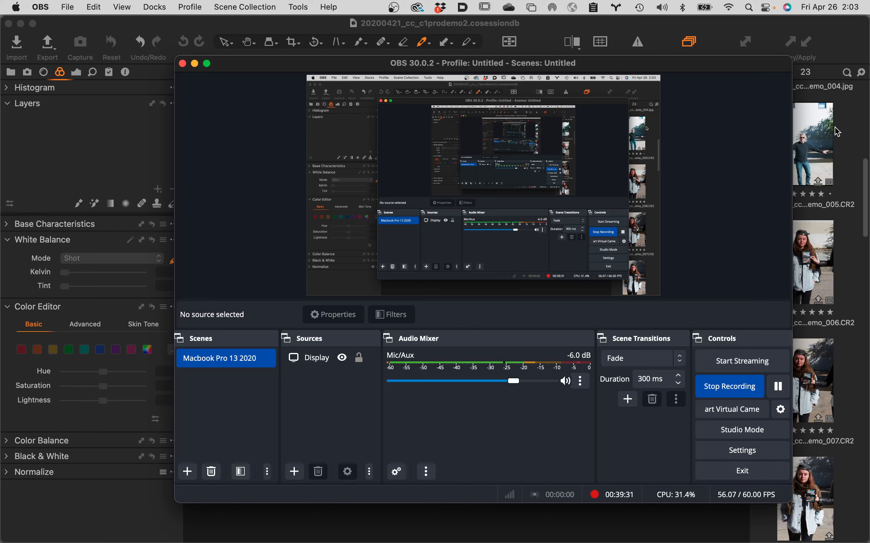
{"action": "left_click", "coordinate": [847, 136]}
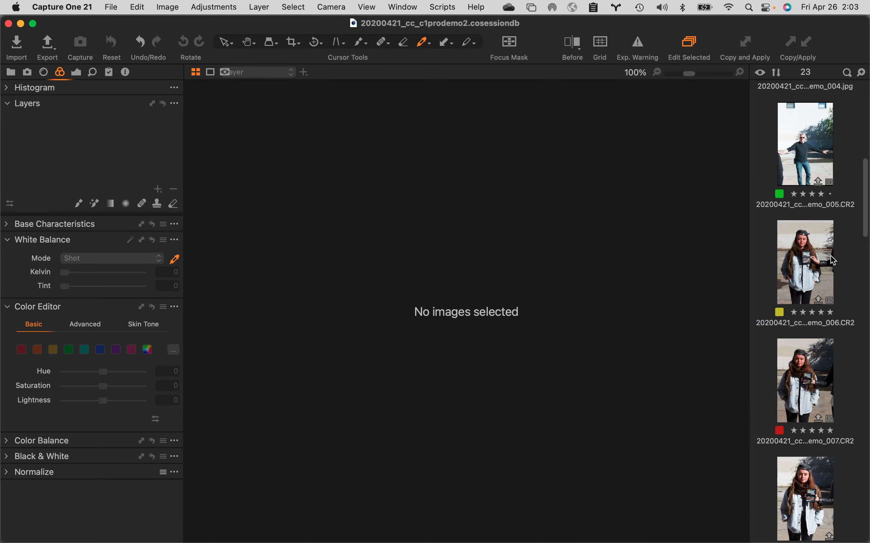
Select the pastels image 003 and open the Edit Color Ranges dialog for the red color range.
{"action": "scroll", "coordinate": [809, 380], "scroll_direction": "down", "scroll_amount": 10}
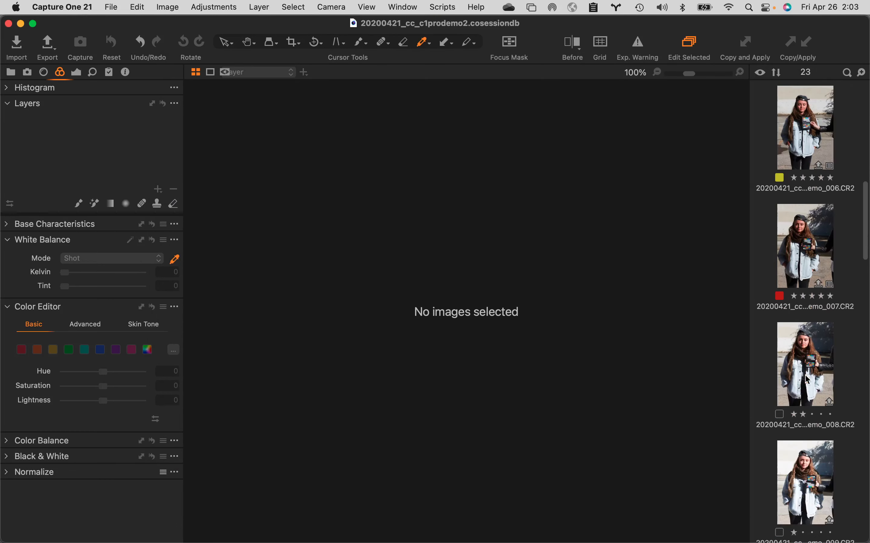
{"action": "scroll", "coordinate": [808, 380], "scroll_direction": "down", "scroll_amount": 15}
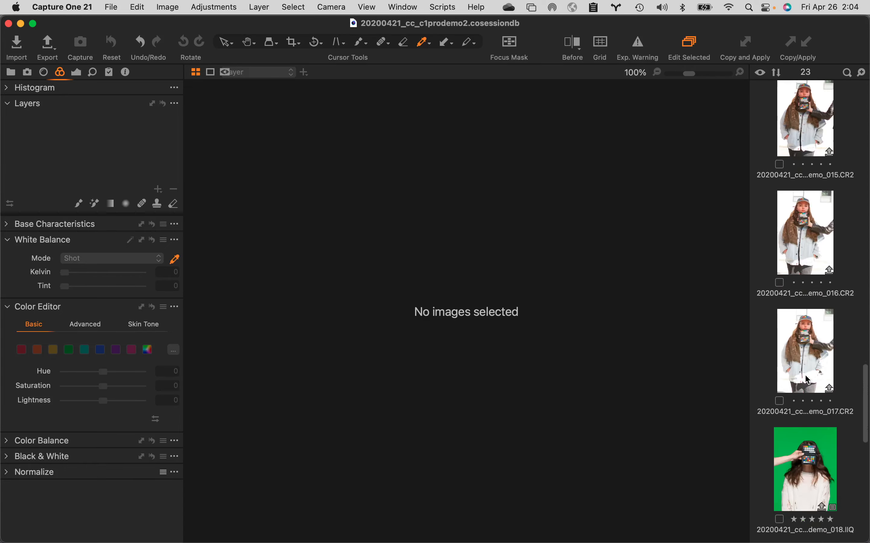
{"action": "scroll", "coordinate": [808, 380], "scroll_direction": "up", "scroll_amount": 20}
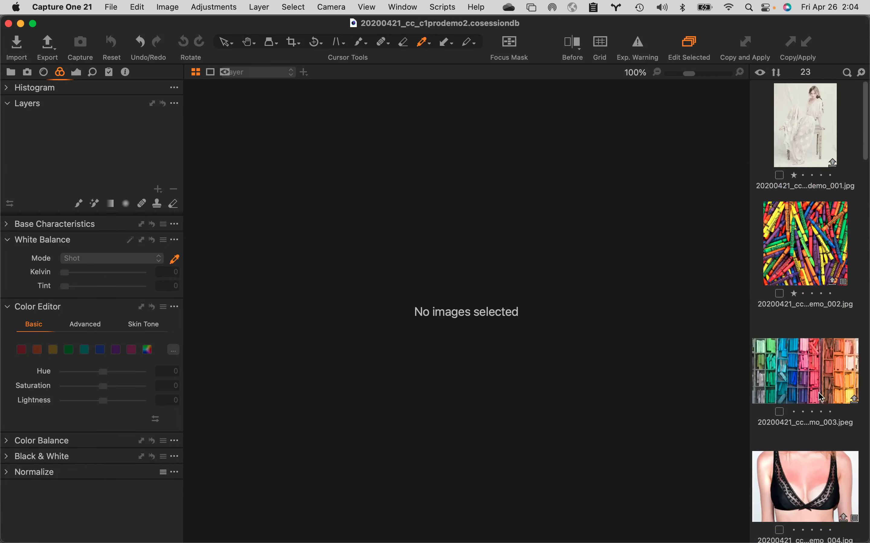
{"action": "left_click", "coordinate": [814, 375]}
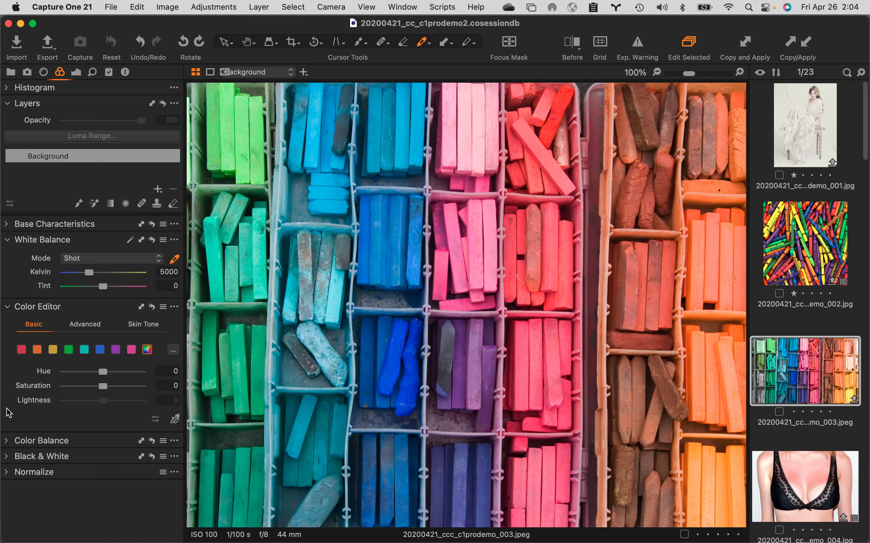
{"action": "left_click", "coordinate": [22, 351]}
{"action": "left_click", "coordinate": [173, 351]}
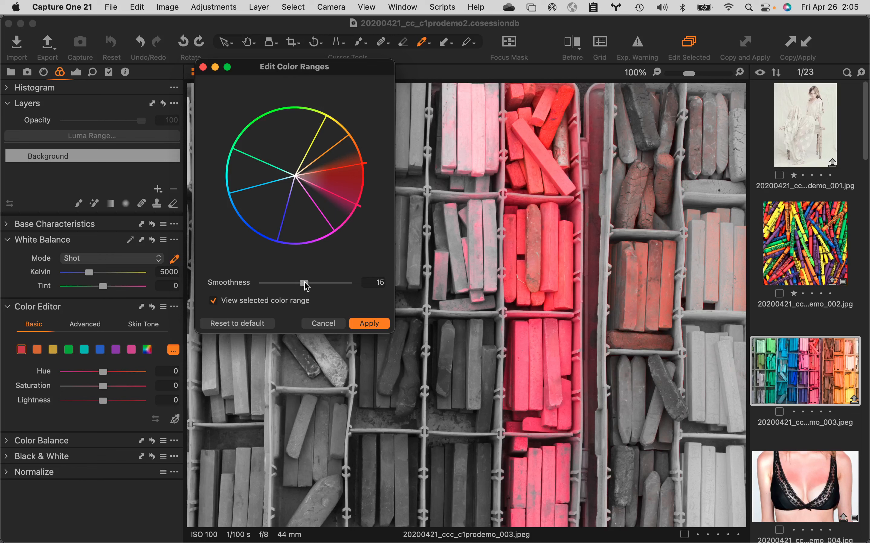
Try the red range's Smoothness at 1 and back at 15, then reset and cancel the dialog.
{"action": "left_click_drag", "start_coordinate": [304, 283], "coordinate": [253, 282]}
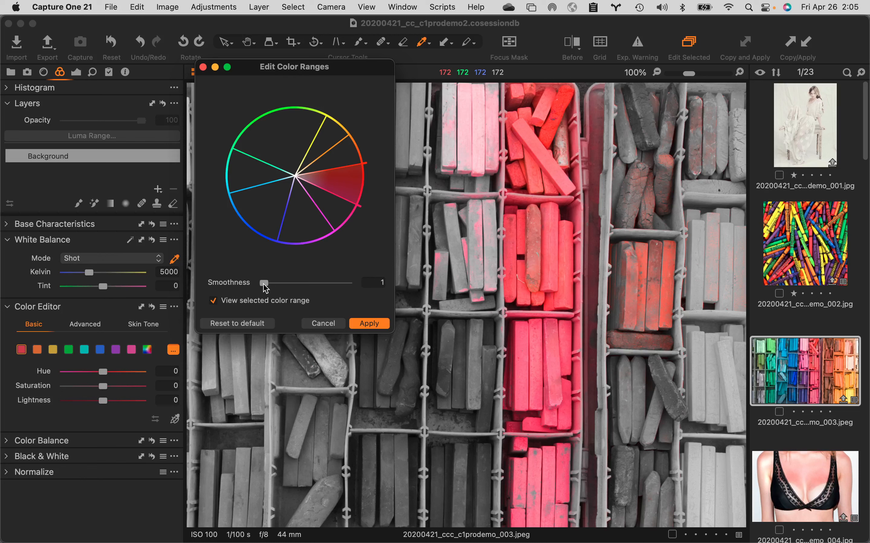
{"action": "left_click_drag", "start_coordinate": [265, 287], "coordinate": [347, 285]}
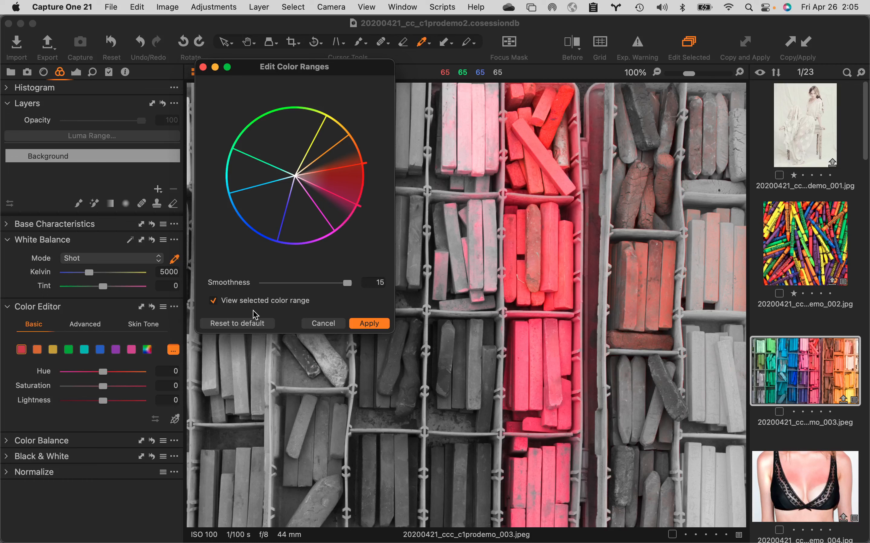
{"action": "left_click", "coordinate": [245, 324]}
{"action": "left_click", "coordinate": [318, 325]}
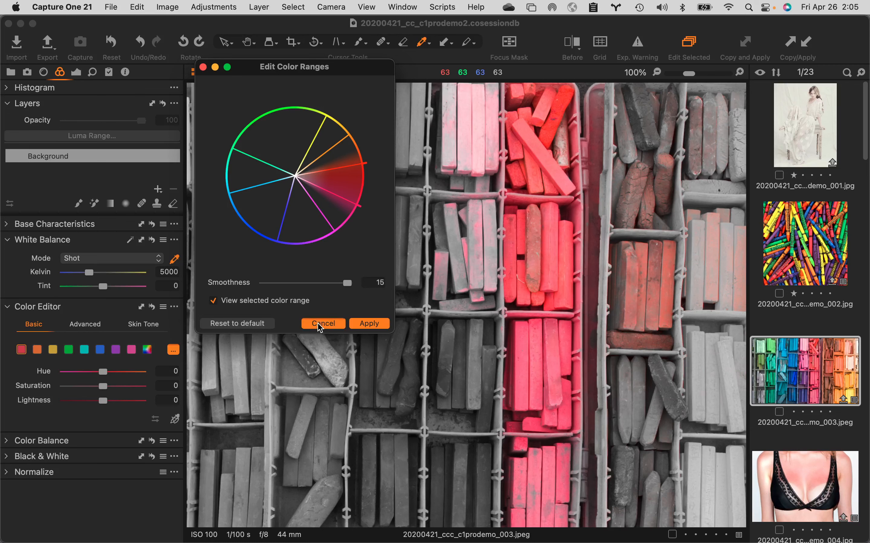
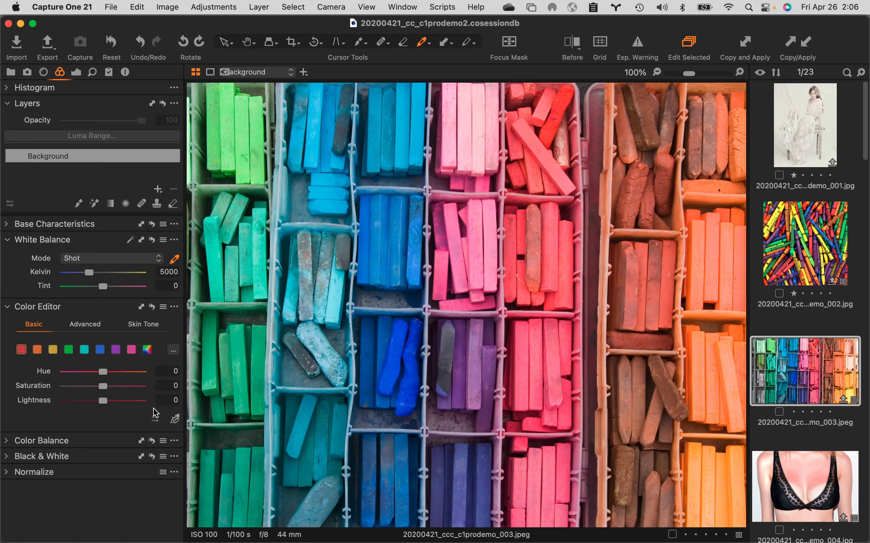
Select a color range in the Color Editor by sampling the blue pastels with the color picker.
{"action": "left_click", "coordinate": [176, 419]}
{"action": "left_click", "coordinate": [173, 350]}
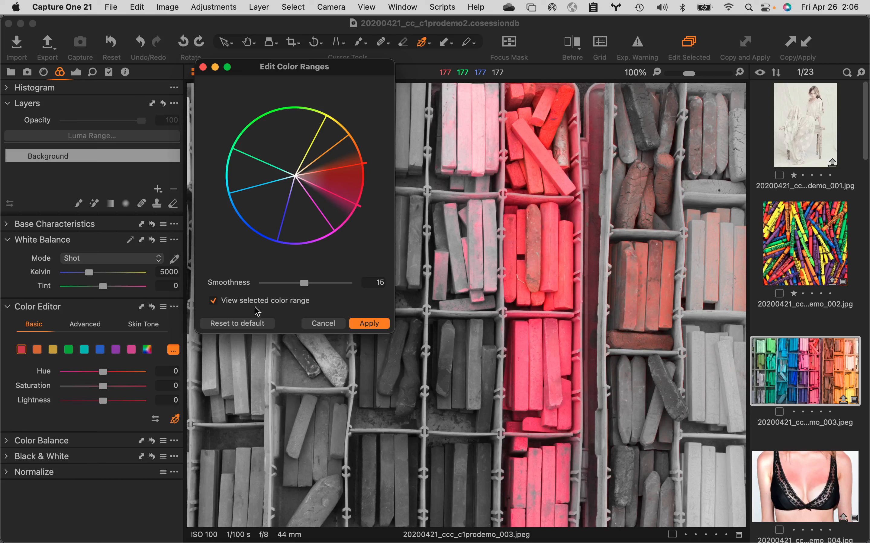
{"action": "left_click", "coordinate": [321, 324]}
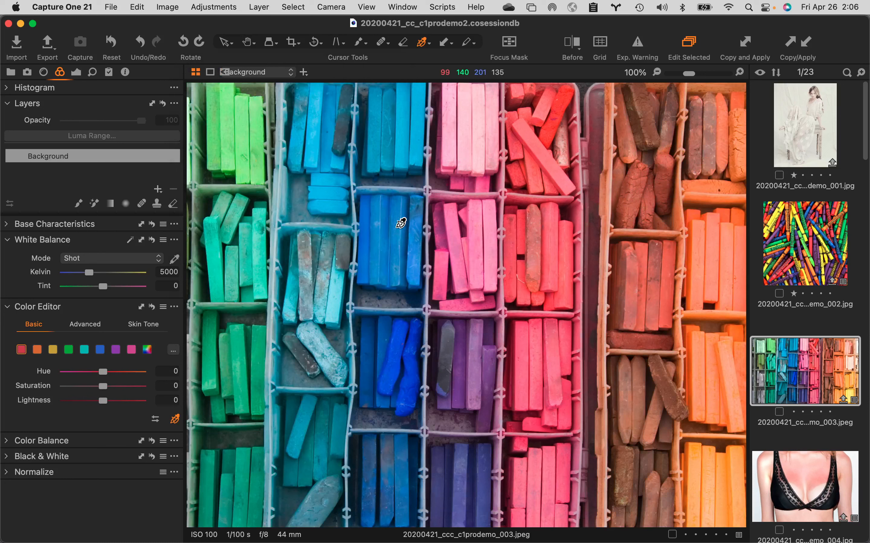
{"action": "left_click", "coordinate": [400, 223]}
{"action": "left_click", "coordinate": [217, 266]}
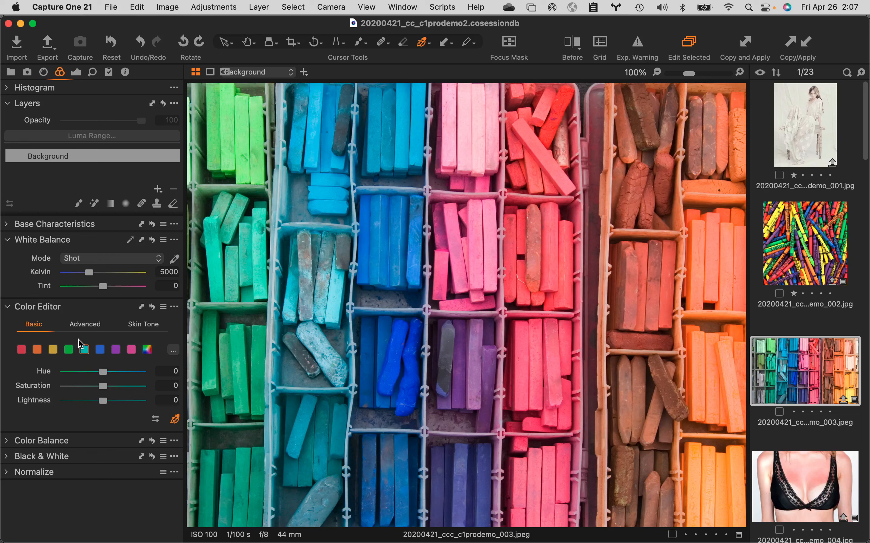
Try Hue 24.2 and Saturation -80 on the all-colors range, resetting each slider afterwards.
{"action": "left_click", "coordinate": [147, 350]}
{"action": "left_click_drag", "start_coordinate": [103, 372], "coordinate": [134, 372]}
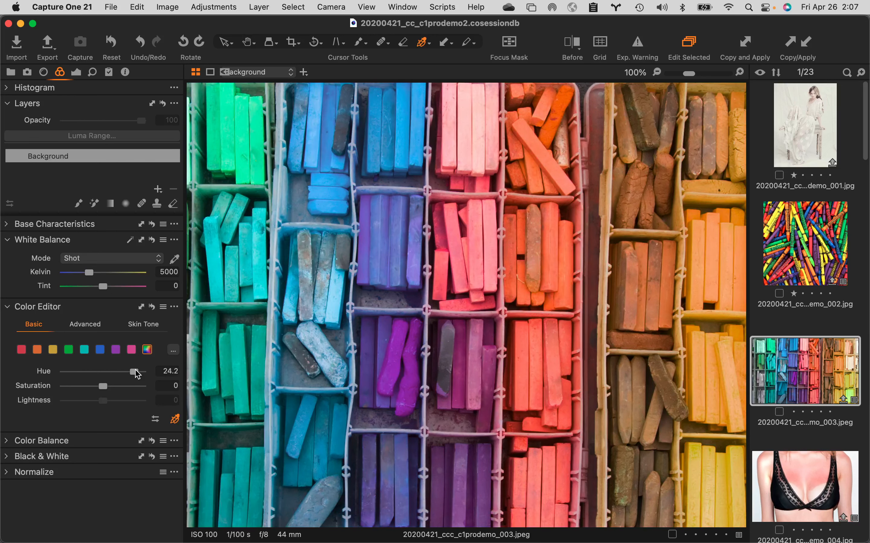
{"action": "double_click", "coordinate": [136, 372]}
{"action": "left_click_drag", "start_coordinate": [104, 386], "coordinate": [64, 387]}
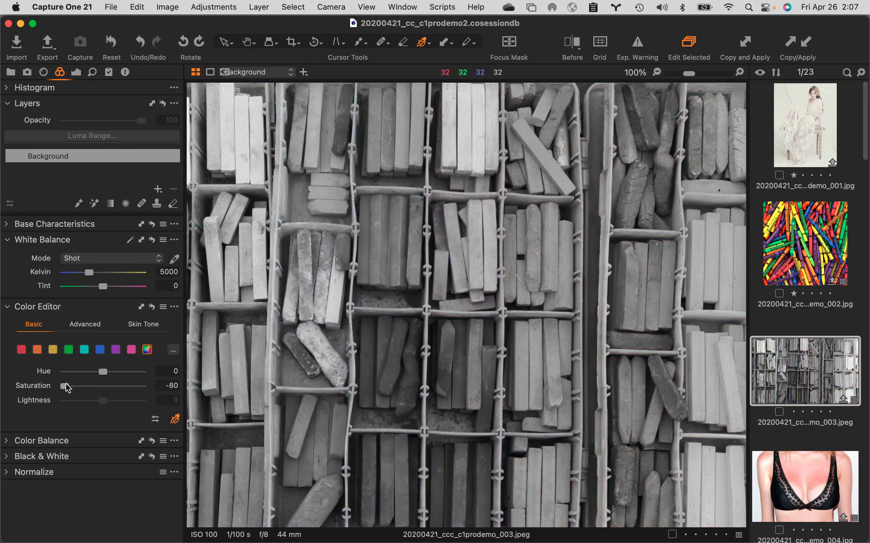
{"action": "double_click", "coordinate": [64, 386]}
Try Saturation -80 on the red color range, then reset the slider.
{"action": "left_click", "coordinate": [23, 348]}
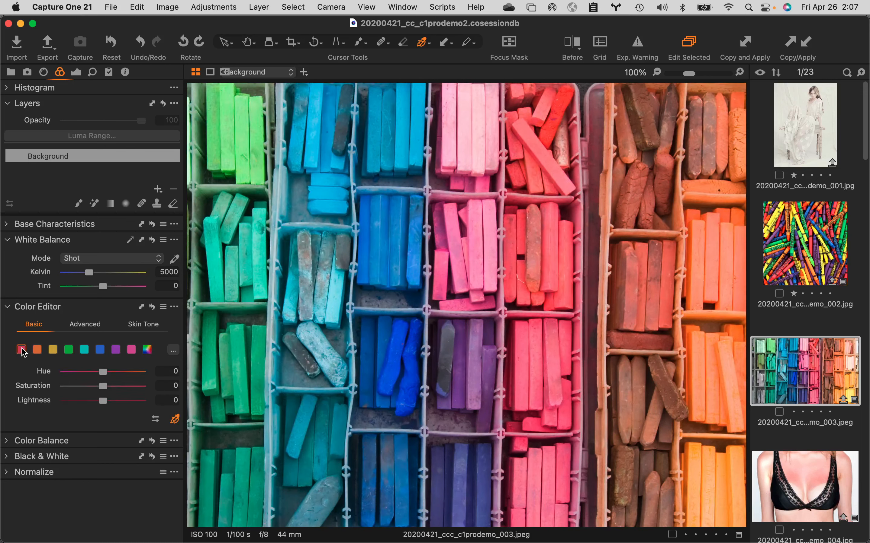
{"action": "left_click_drag", "start_coordinate": [102, 388], "coordinate": [64, 387]}
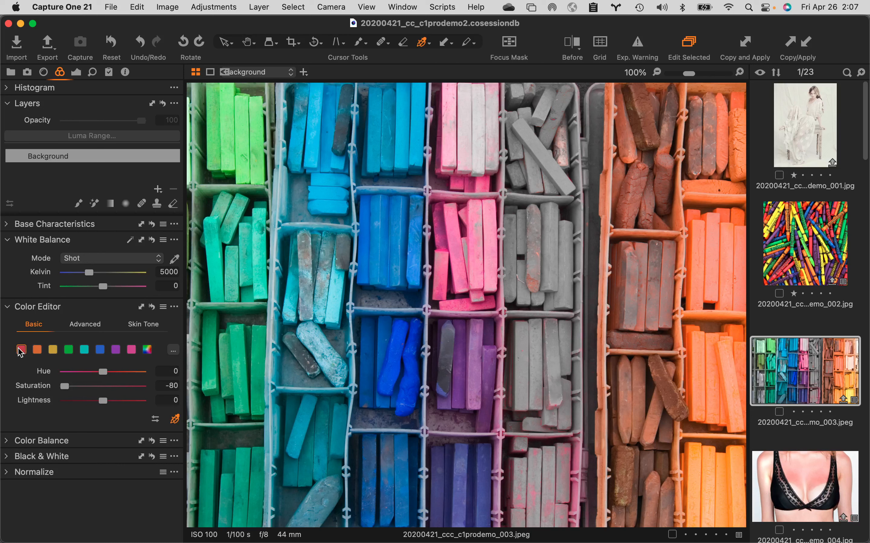
{"action": "double_click", "coordinate": [65, 387]}
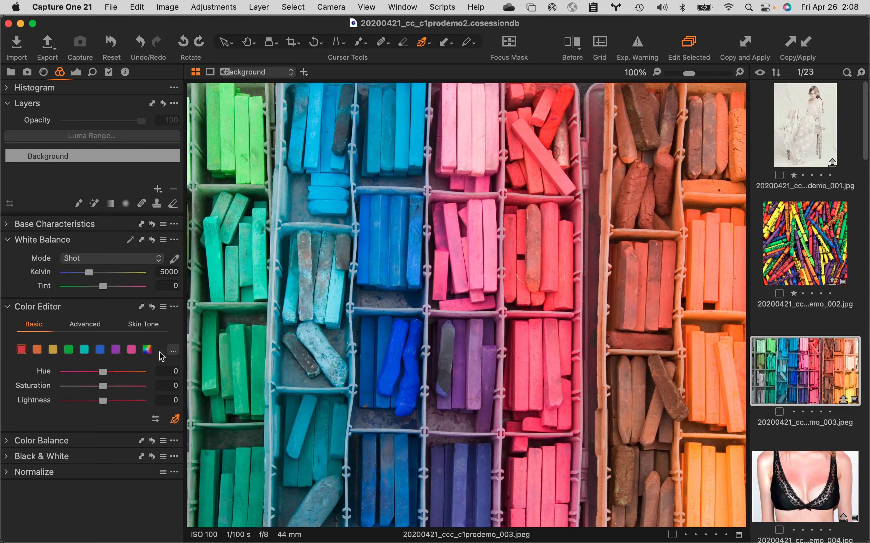
Open the Color Editor's Advanced tab and move the Color Editor tool to sit just below Layers.
{"action": "left_click", "coordinate": [78, 323]}
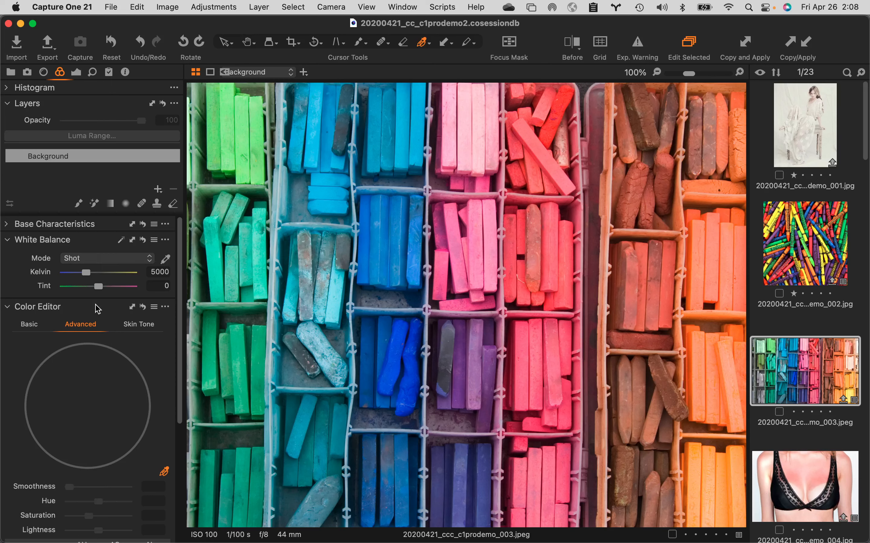
{"action": "left_click_drag", "start_coordinate": [97, 308], "coordinate": [155, 97]}
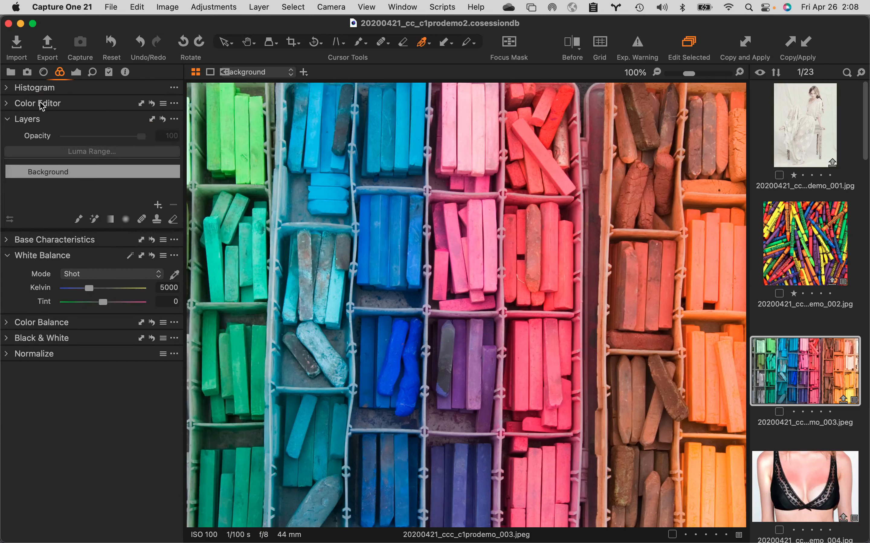
{"action": "left_click", "coordinate": [7, 104]}
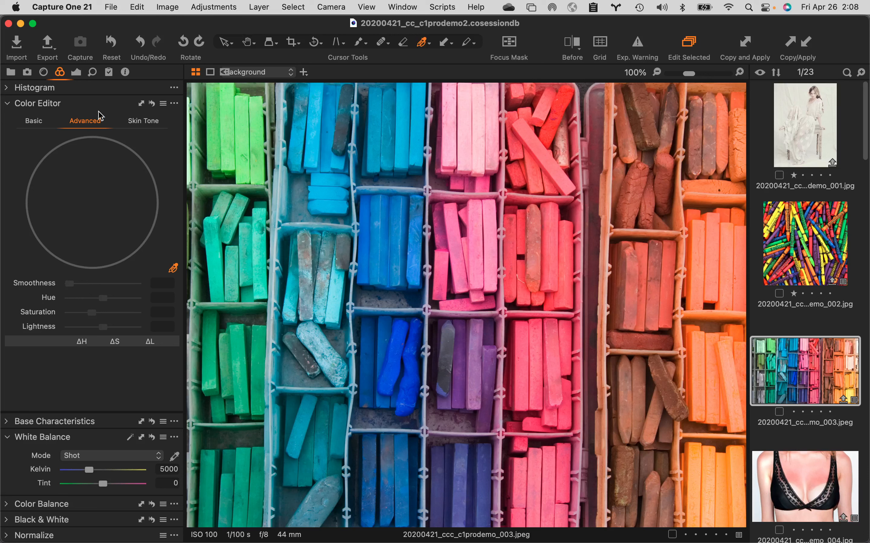
{"action": "left_click_drag", "start_coordinate": [93, 105], "coordinate": [88, 229]}
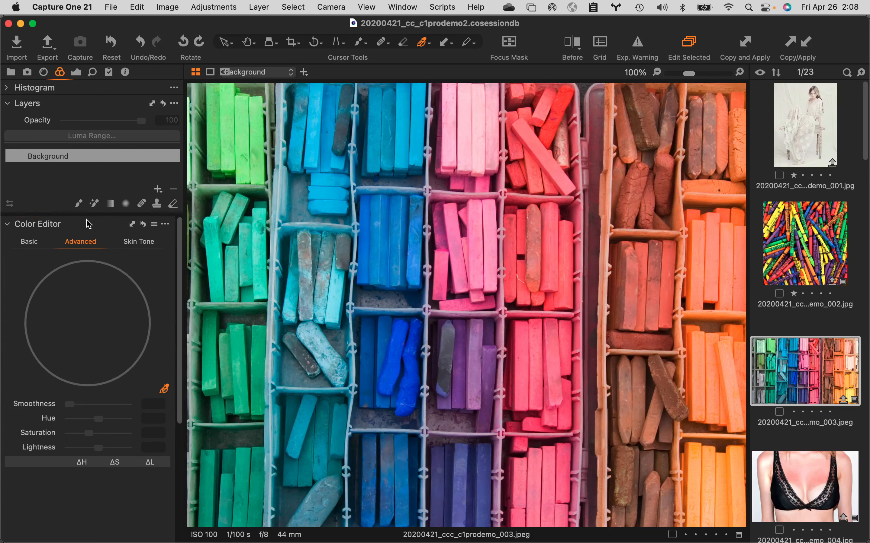
Remove the Histogram tool from the tool panel.
{"action": "scroll", "coordinate": [104, 476], "scroll_direction": "down", "scroll_amount": 3}
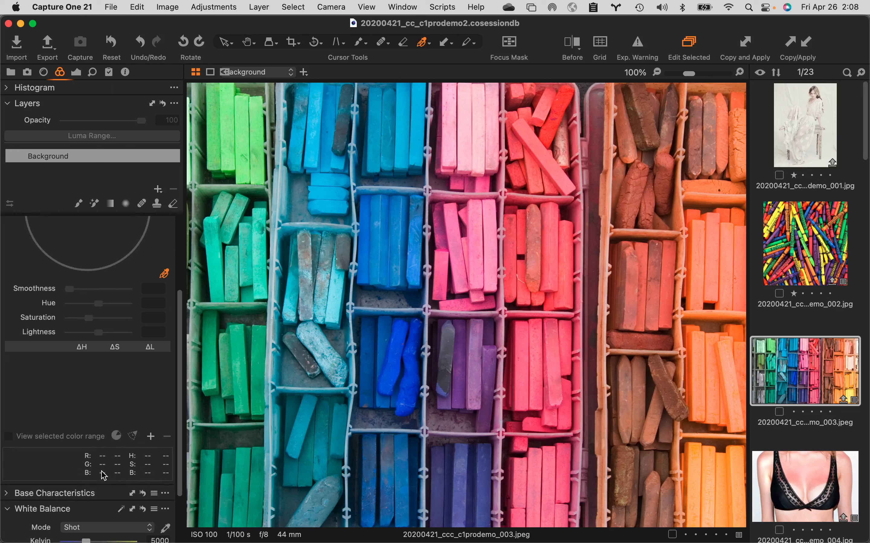
{"action": "scroll", "coordinate": [104, 476], "scroll_direction": "up", "scroll_amount": 3}
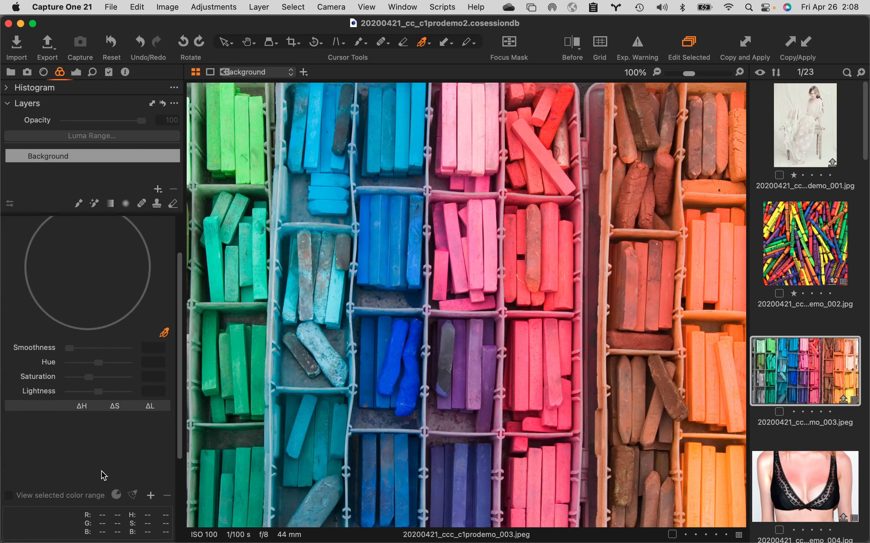
{"action": "scroll", "coordinate": [104, 476], "scroll_direction": "down", "scroll_amount": 3}
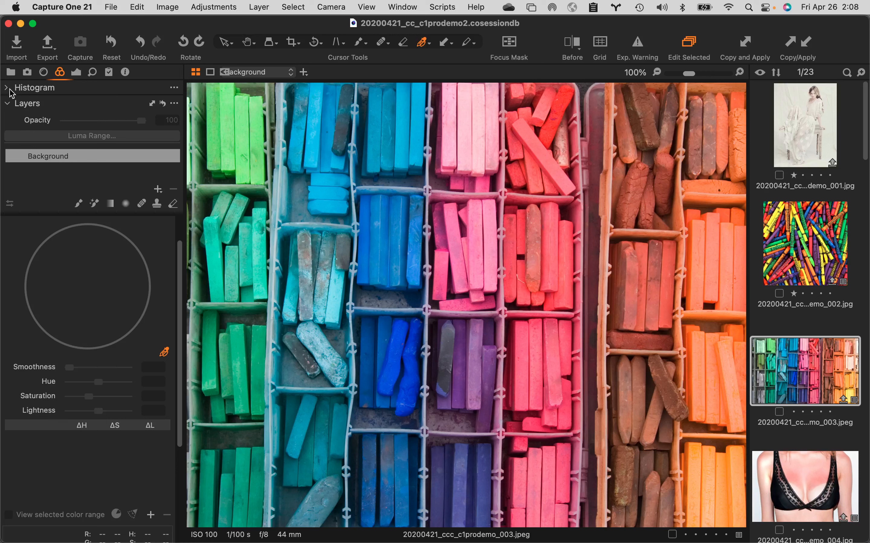
{"action": "left_click", "coordinate": [176, 89]}
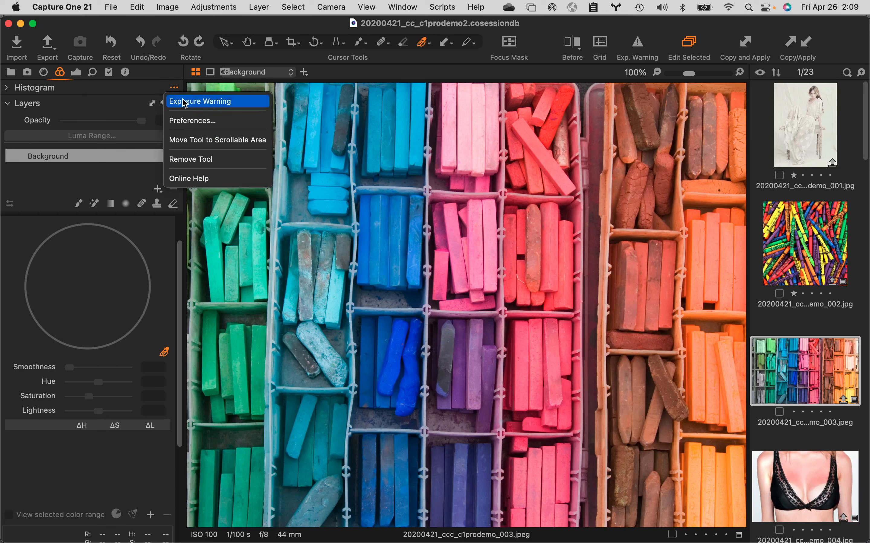
{"action": "left_click", "coordinate": [202, 161]}
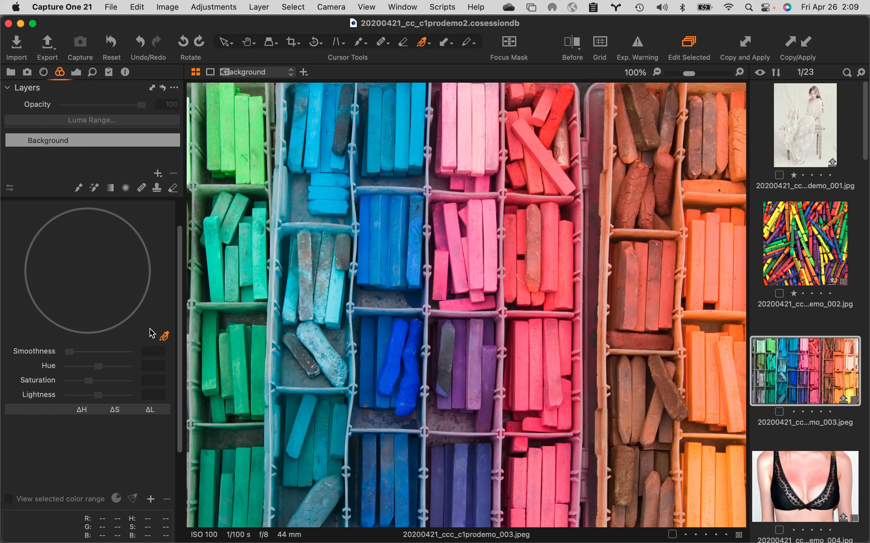
Create an advanced color range by picking the blue pastels with the Pick Color Correction tool.
{"action": "left_click", "coordinate": [166, 341]}
{"action": "left_click", "coordinate": [165, 337]}
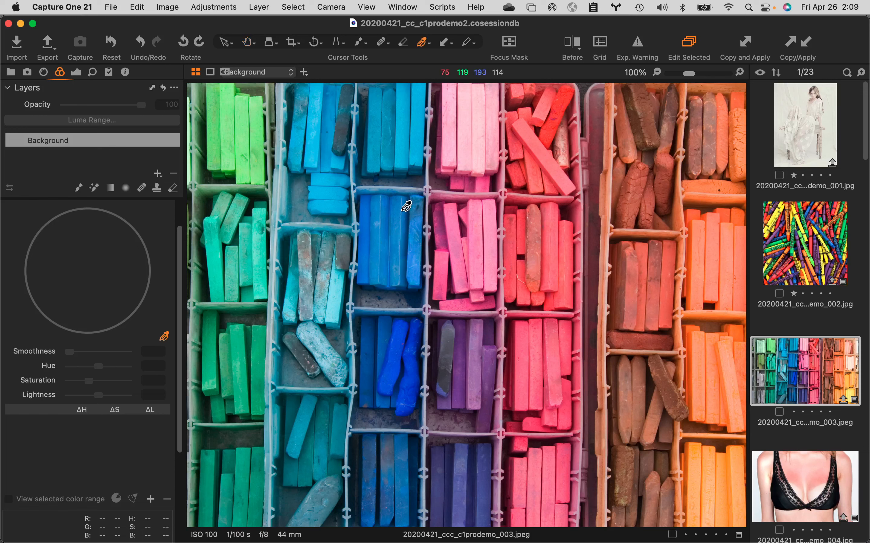
{"action": "left_click", "coordinate": [398, 236]}
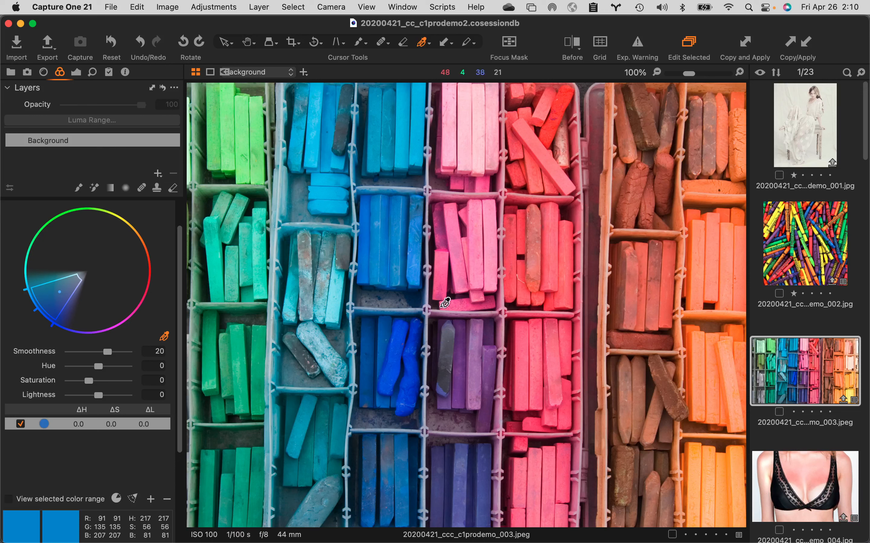
Reselect the pastels image 003 in the browser.
{"action": "mouse_move", "coordinate": [333, 541]}
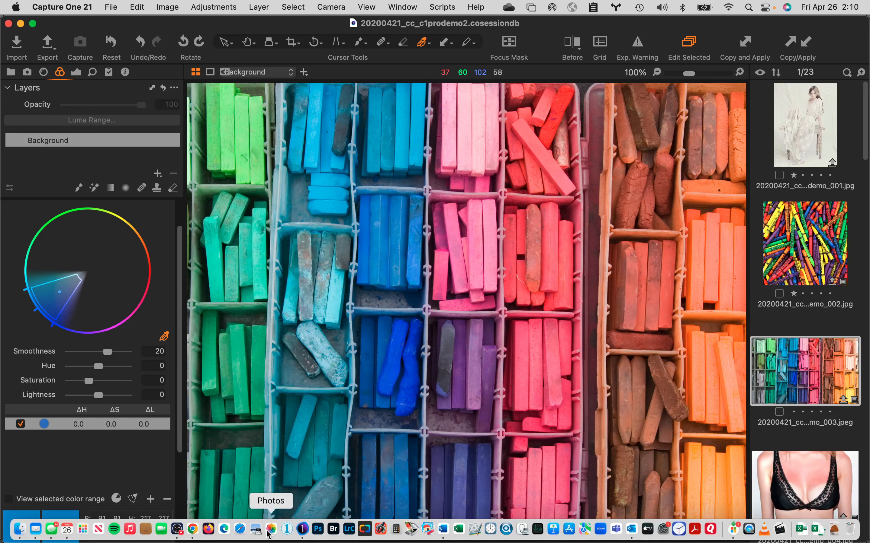
{"action": "left_click", "coordinate": [177, 529]}
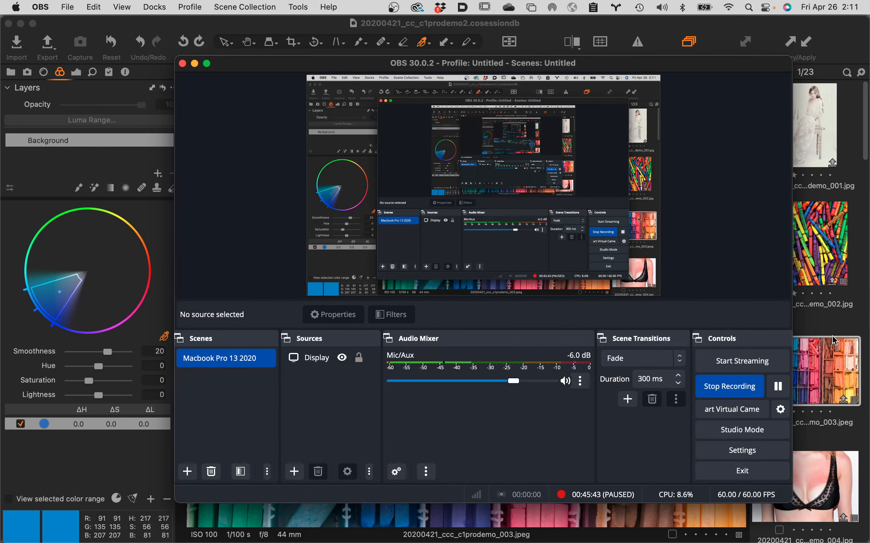
{"action": "left_click", "coordinate": [862, 325]}
{"action": "left_click", "coordinate": [863, 325]}
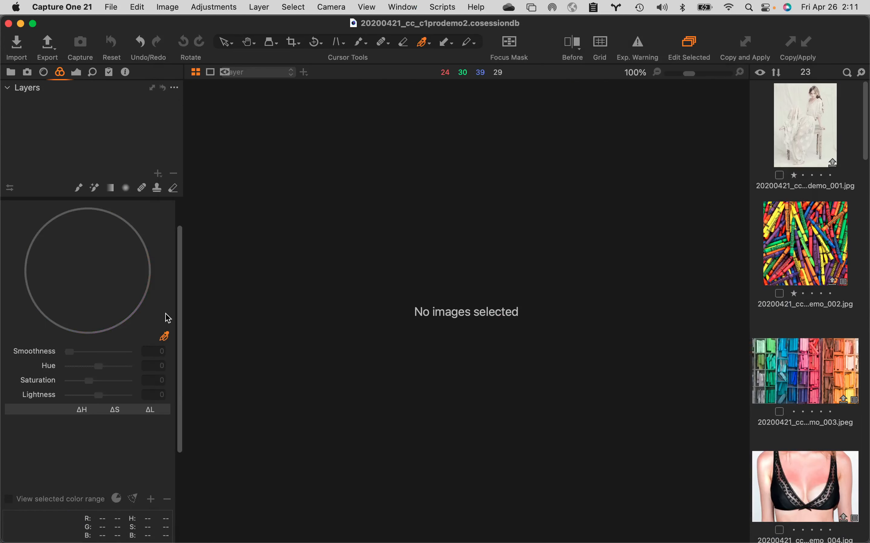
{"action": "left_click", "coordinate": [805, 363]}
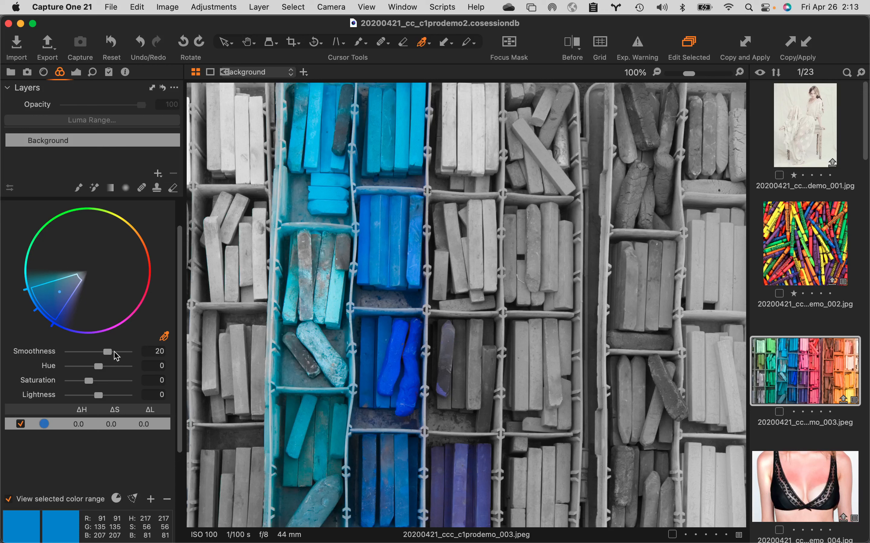
Try the blue range's Smoothness at 1 and 30, then return it to 20.
{"action": "left_click_drag", "start_coordinate": [108, 353], "coordinate": [51, 357]}
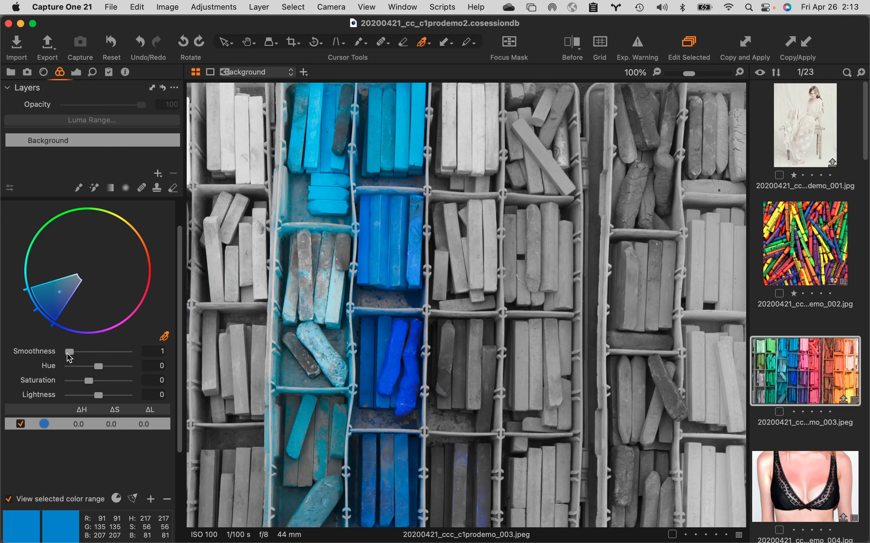
{"action": "left_click_drag", "start_coordinate": [69, 352], "coordinate": [128, 352]}
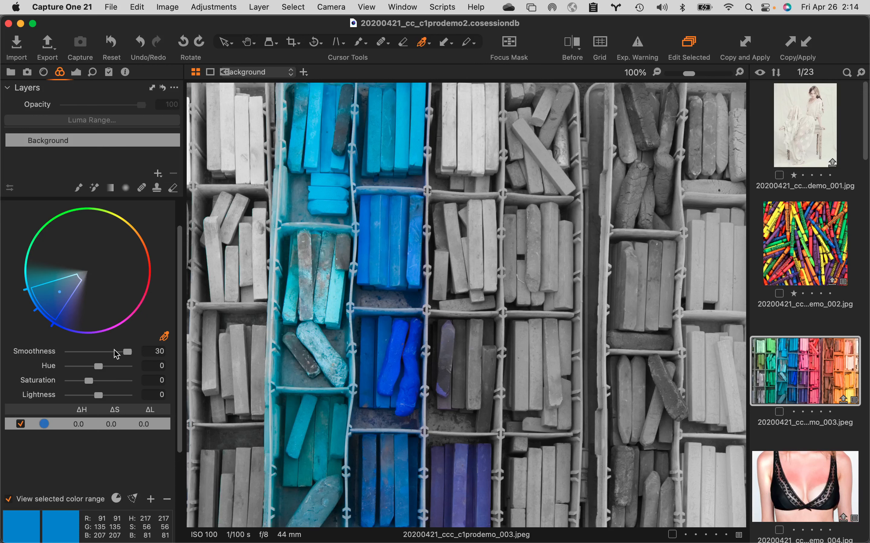
{"action": "left_click_drag", "start_coordinate": [129, 354], "coordinate": [107, 353]}
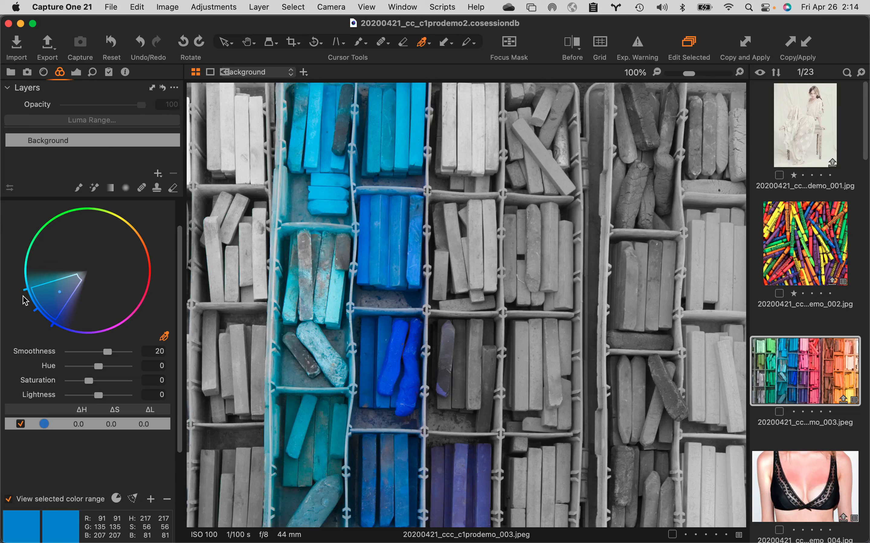
Reshape the blue range's slice on the color wheel by dragging its edges and corner.
{"action": "left_click_drag", "start_coordinate": [25, 289], "coordinate": [27, 302]}
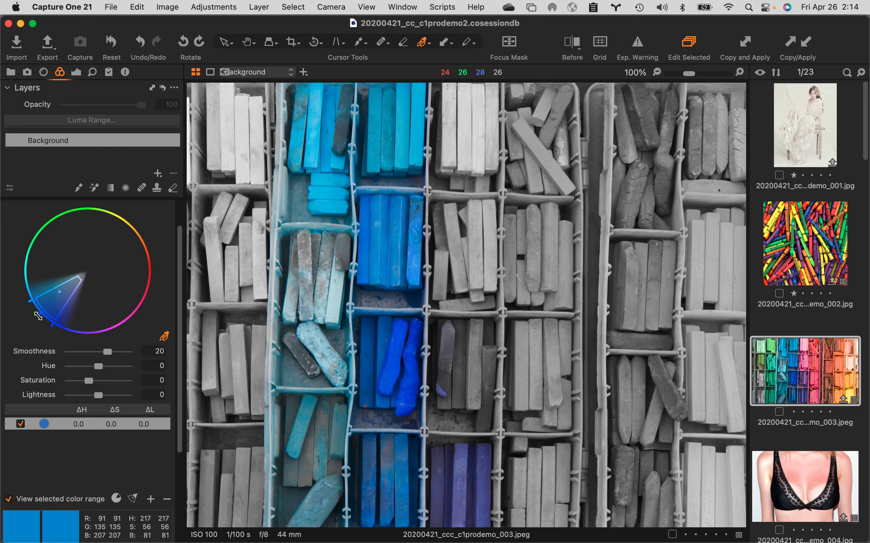
{"action": "mouse_move", "coordinate": [39, 315]}
{"action": "left_mouse_down"}
{"action": "mouse_move", "coordinate": [33, 283]}
{"action": "mouse_move", "coordinate": [40, 312]}
{"action": "mouse_move", "coordinate": [94, 325]}
{"action": "mouse_move", "coordinate": [132, 279]}
{"action": "mouse_move", "coordinate": [136, 294]}
{"action": "mouse_move", "coordinate": [112, 319]}
{"action": "mouse_move", "coordinate": [56, 330]}
{"action": "mouse_move", "coordinate": [33, 314]}
{"action": "left_mouse_up"}
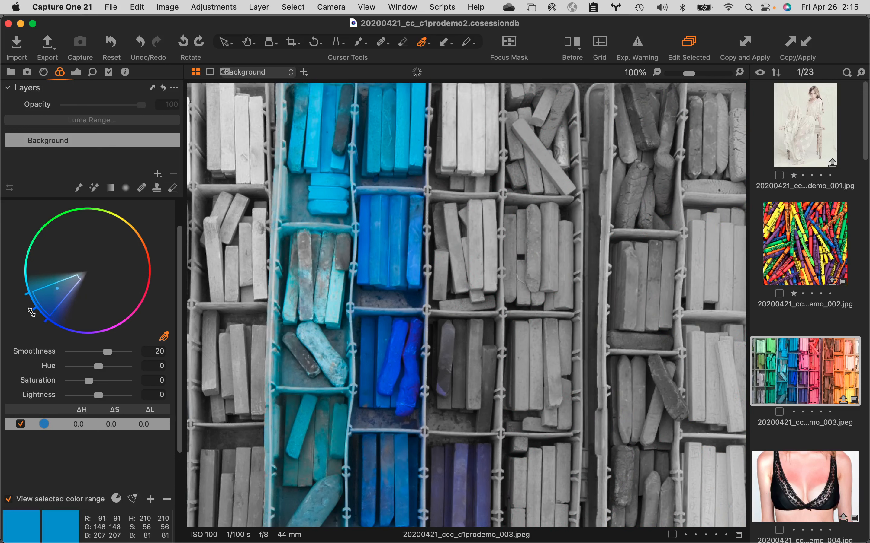
{"action": "key", "text": "super+z"}
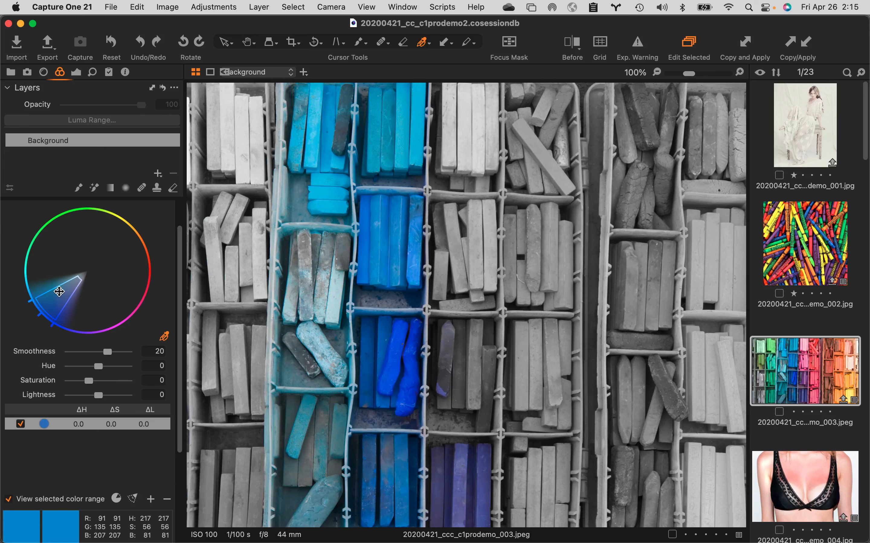
{"action": "left_click_drag", "start_coordinate": [29, 300], "coordinate": [26, 293]}
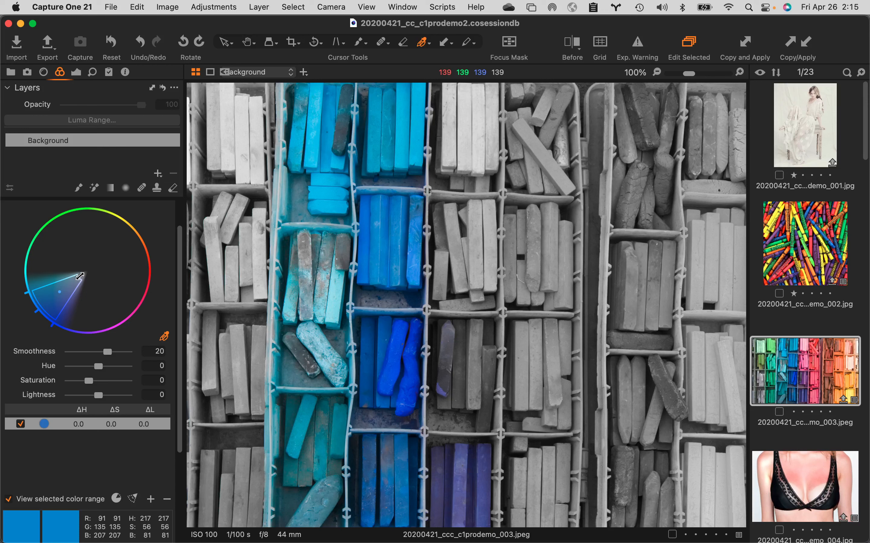
{"action": "left_click_drag", "start_coordinate": [80, 276], "coordinate": [67, 288]}
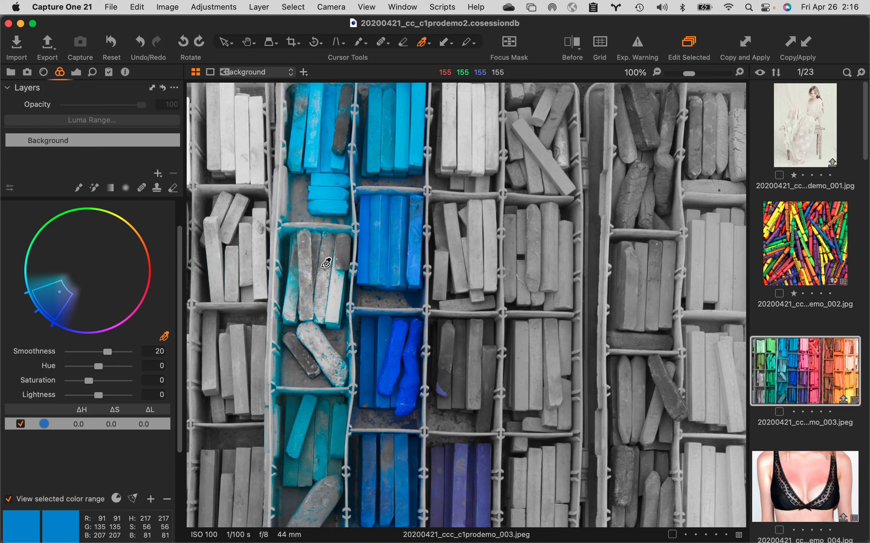
{"action": "left_click_drag", "start_coordinate": [26, 293], "coordinate": [27, 296]}
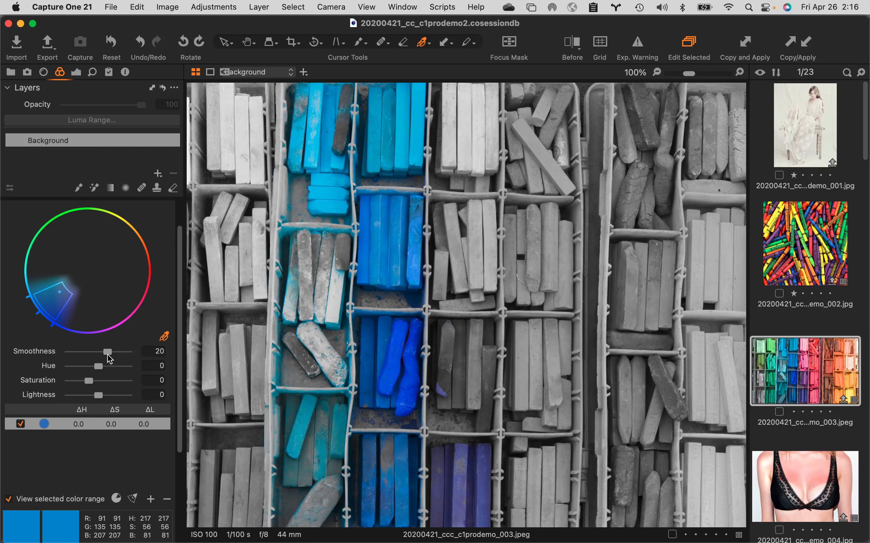
Set Smoothness to 11.9 and resize the blue slice to reach the wheel centre but stop short of the rim.
{"action": "left_click_drag", "start_coordinate": [110, 355], "coordinate": [93, 355]}
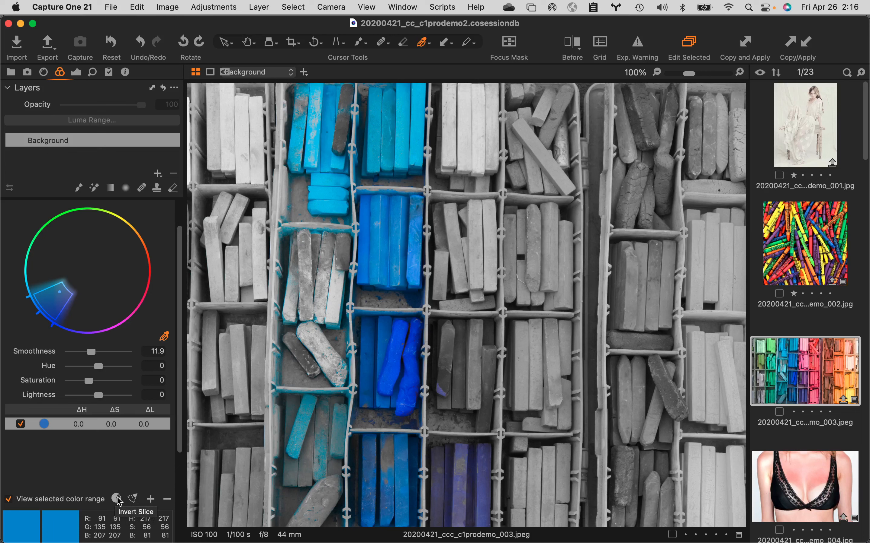
{"action": "left_click_drag", "start_coordinate": [64, 285], "coordinate": [90, 270]}
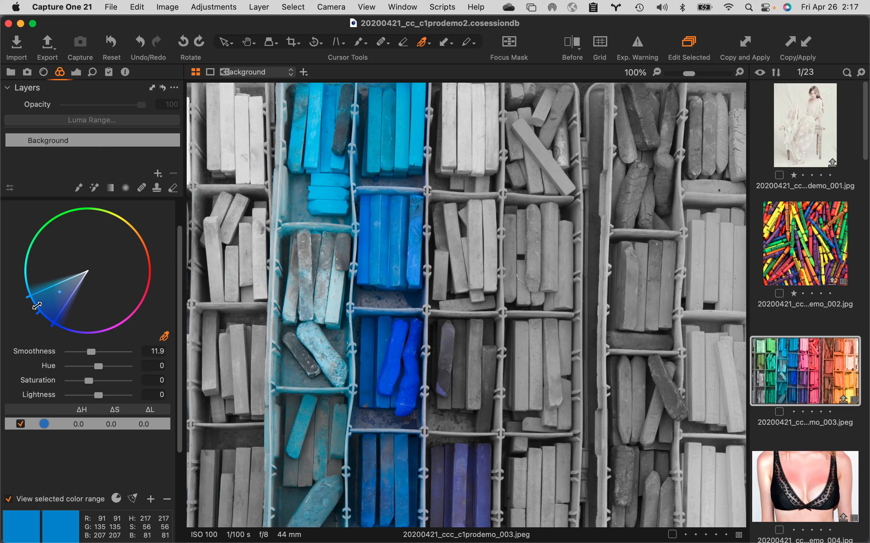
{"action": "left_click_drag", "start_coordinate": [37, 306], "coordinate": [51, 297]}
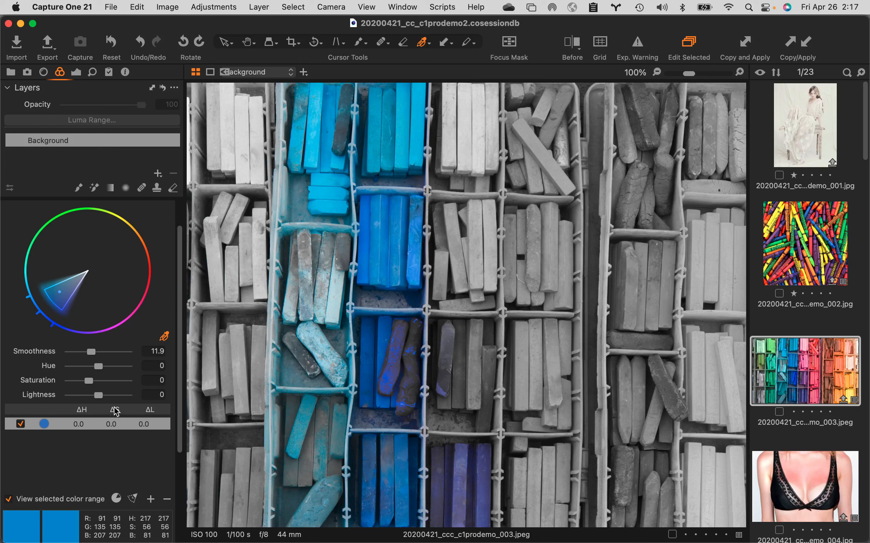
Widen the blue range's slice out to the wheel rim and set its Smoothness to 20.1.
{"action": "left_click", "coordinate": [133, 499]}
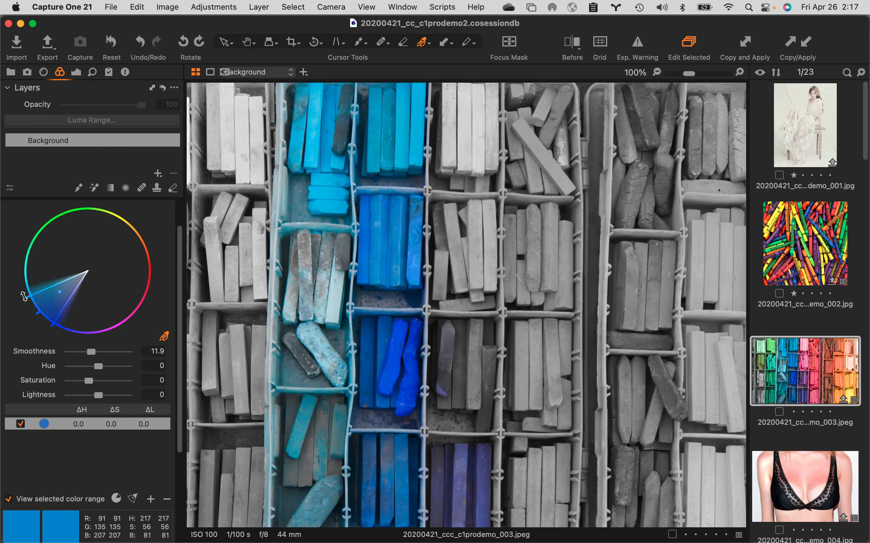
{"action": "left_click_drag", "start_coordinate": [28, 295], "coordinate": [21, 283]}
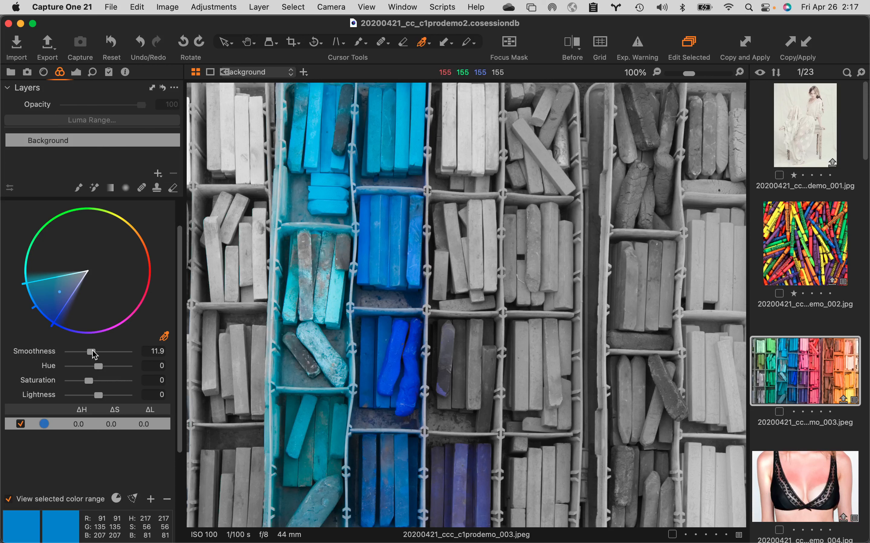
{"action": "left_click_drag", "start_coordinate": [93, 355], "coordinate": [111, 358]}
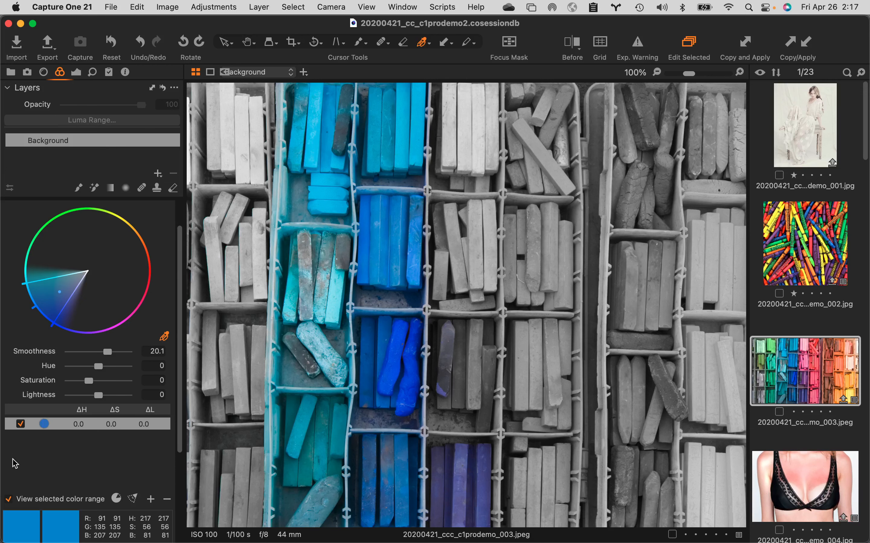
Turn off the selected color range preview and try the blue range's Hue at 30 and -30.
{"action": "left_click", "coordinate": [8, 499]}
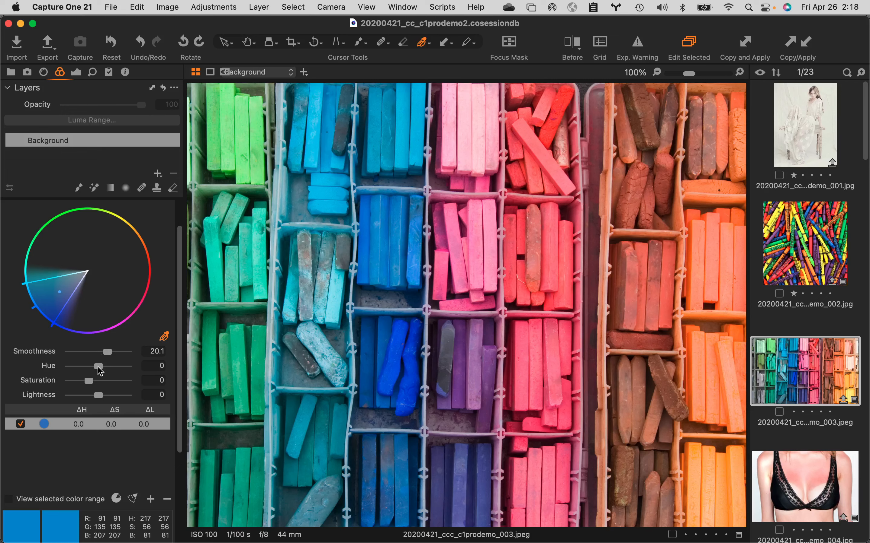
{"action": "left_click_drag", "start_coordinate": [98, 365], "coordinate": [127, 365]}
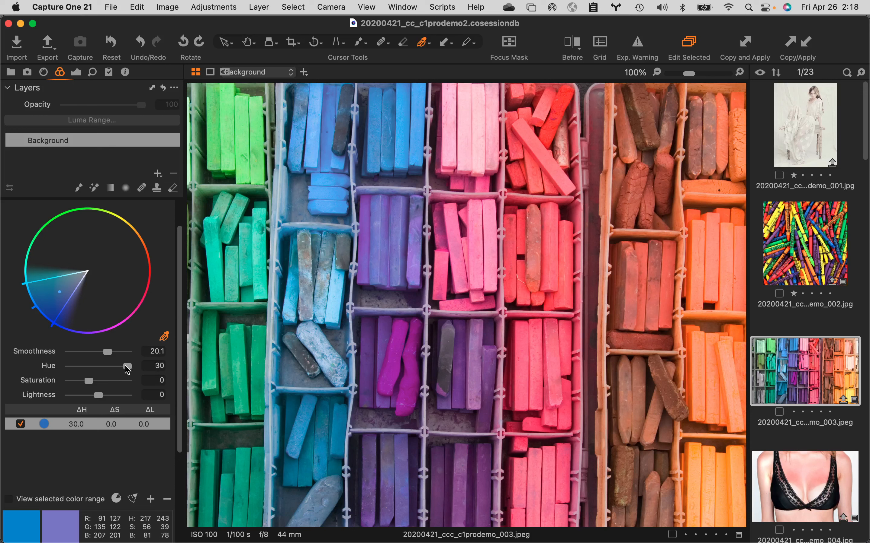
{"action": "left_click_drag", "start_coordinate": [127, 367], "coordinate": [46, 370]}
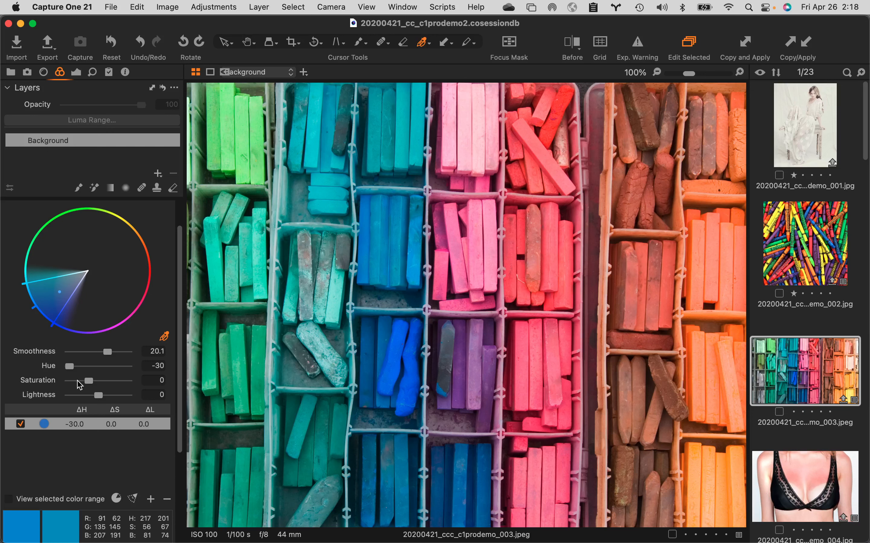
Try the blue range's Saturation at -100 and Lightness at -97.4, resetting each back to 0.
{"action": "left_click_drag", "start_coordinate": [89, 381], "coordinate": [116, 387]}
{"action": "left_click_drag", "start_coordinate": [67, 383], "coordinate": [50, 383]}
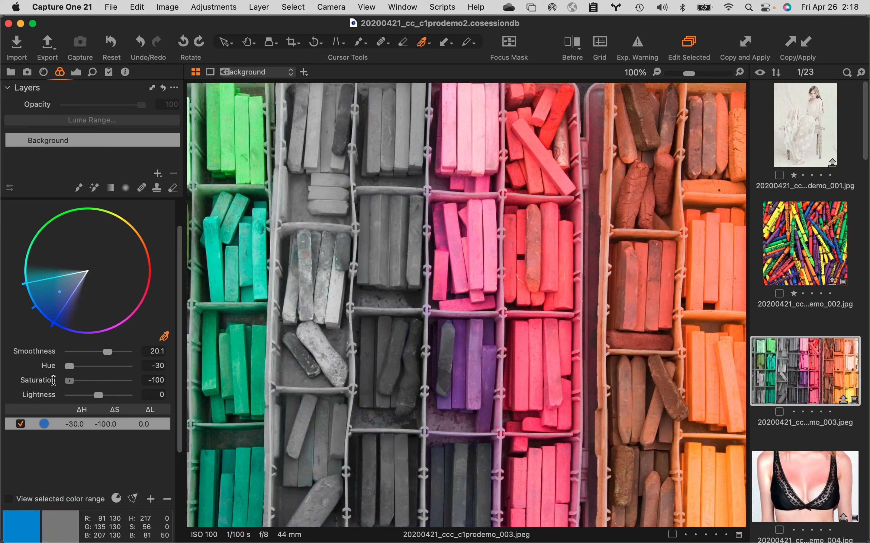
{"action": "left_click_drag", "start_coordinate": [70, 382], "coordinate": [80, 383]}
{"action": "double_click", "coordinate": [80, 383]}
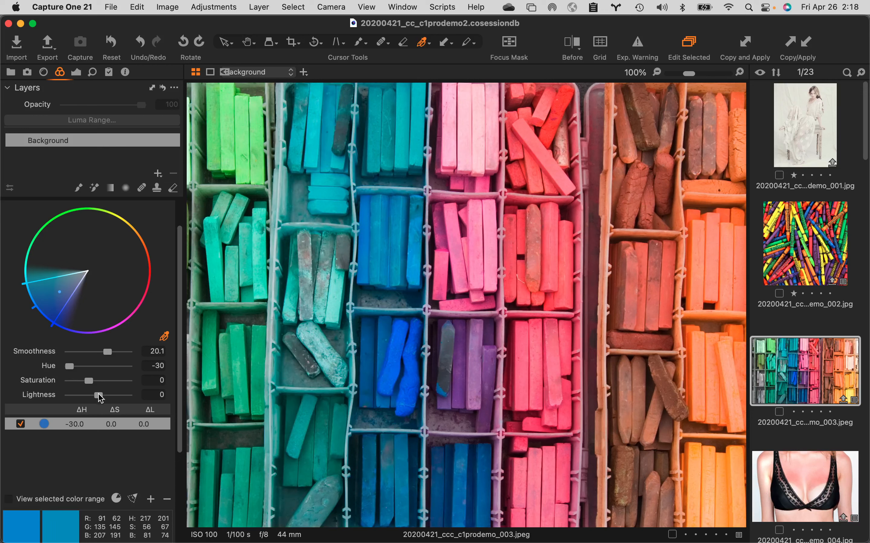
{"action": "left_click_drag", "start_coordinate": [100, 396], "coordinate": [73, 396]}
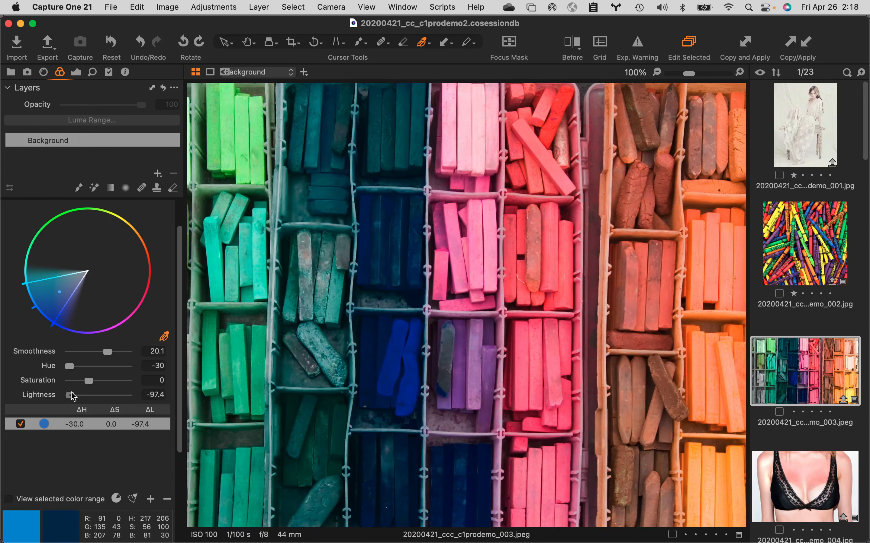
{"action": "double_click", "coordinate": [73, 396]}
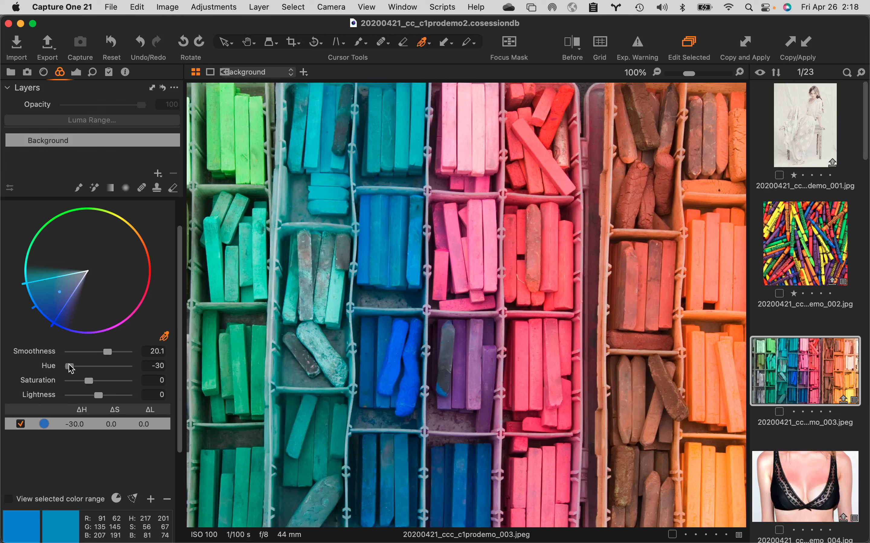
Set the blue range's Hue to 30.
{"action": "left_click_drag", "start_coordinate": [70, 365], "coordinate": [155, 365]}
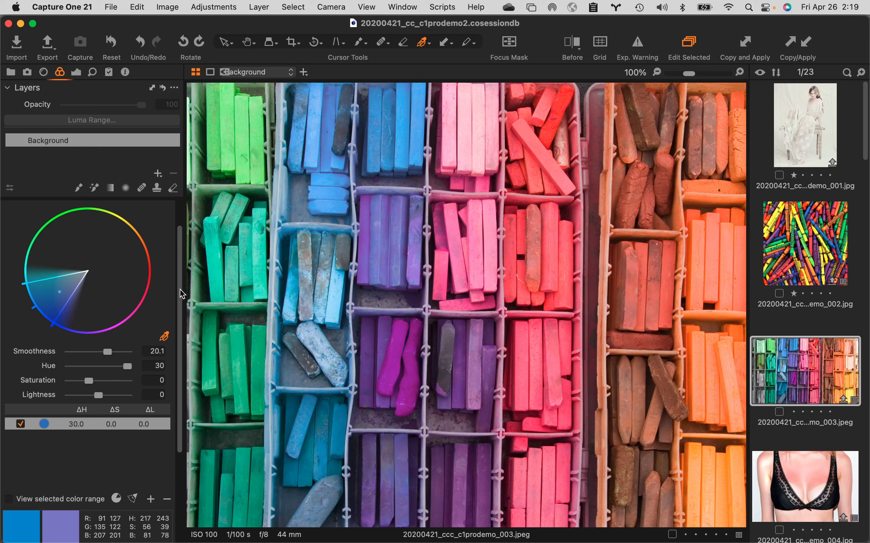
{"action": "left_click", "coordinate": [164, 337]}
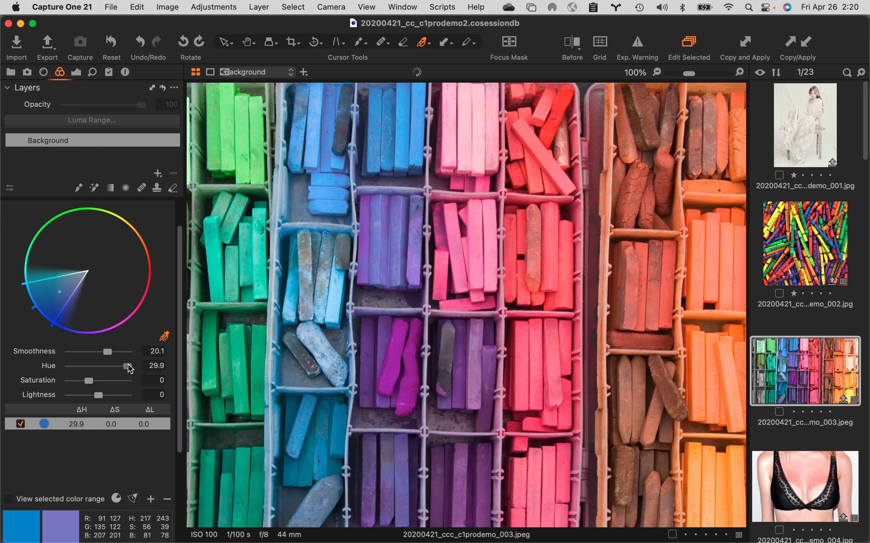
{"action": "double_click", "coordinate": [127, 366]}
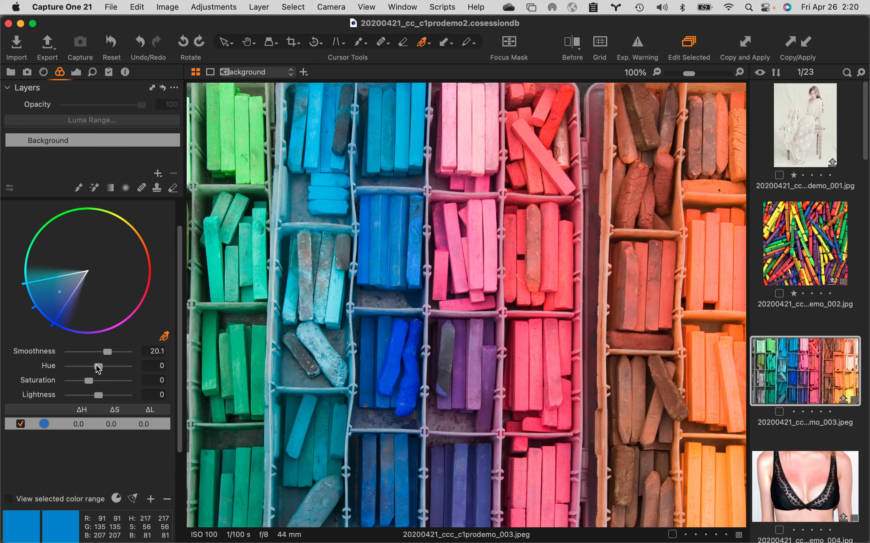
{"action": "left_click_drag", "start_coordinate": [98, 366], "coordinate": [127, 366]}
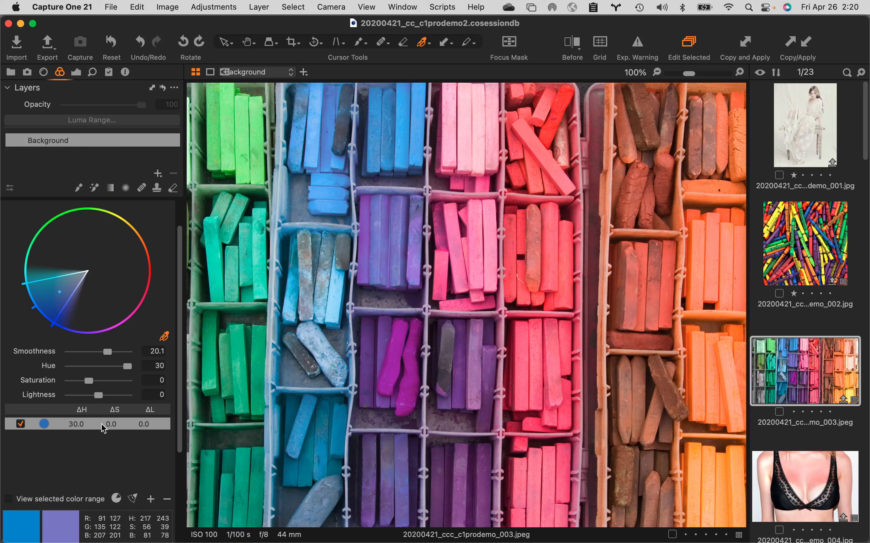
Pick a second color range from the blue pastels and set its Hue to 30.
{"action": "left_click", "coordinate": [165, 338]}
{"action": "left_click", "coordinate": [165, 339]}
{"action": "left_click", "coordinate": [165, 336]}
{"action": "left_click", "coordinate": [400, 236]}
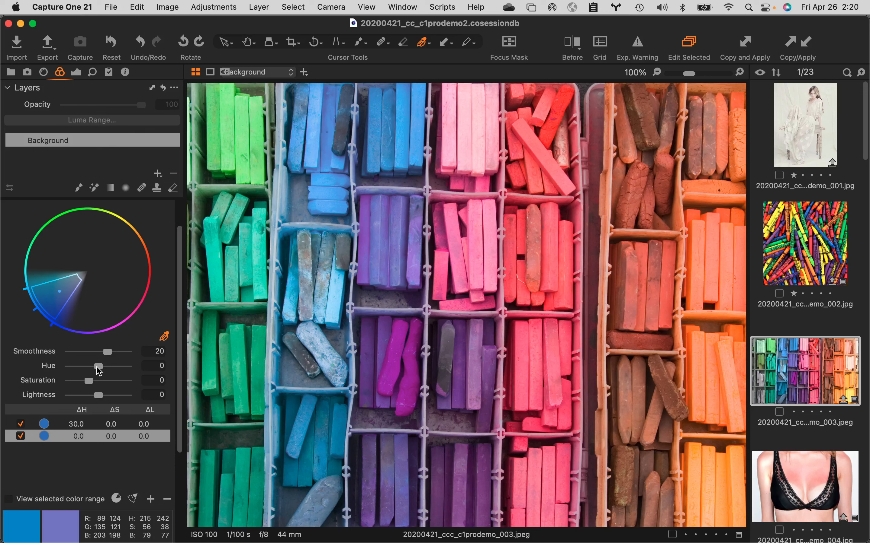
{"action": "left_click_drag", "start_coordinate": [99, 370], "coordinate": [127, 368]}
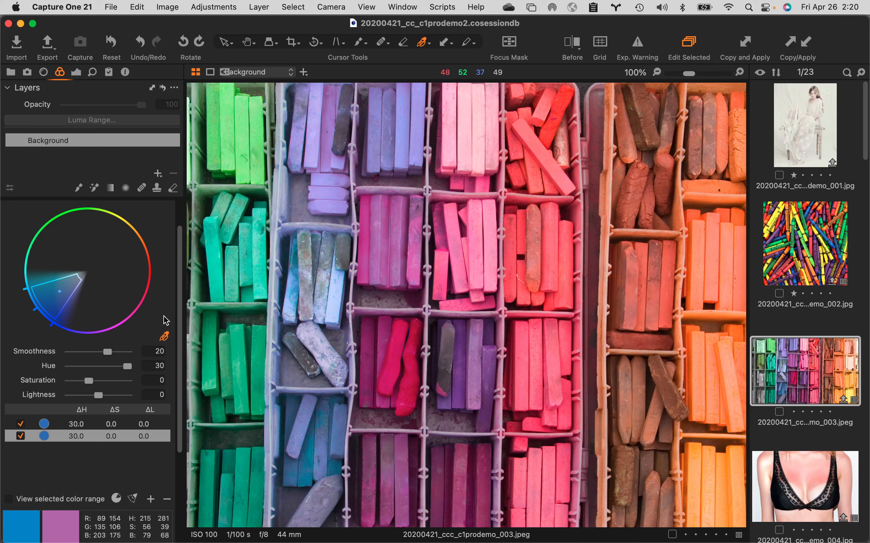
Pick a third color range from the blue pastels and set its Hue to 30.
{"action": "left_click", "coordinate": [165, 337]}
{"action": "left_click", "coordinate": [397, 233]}
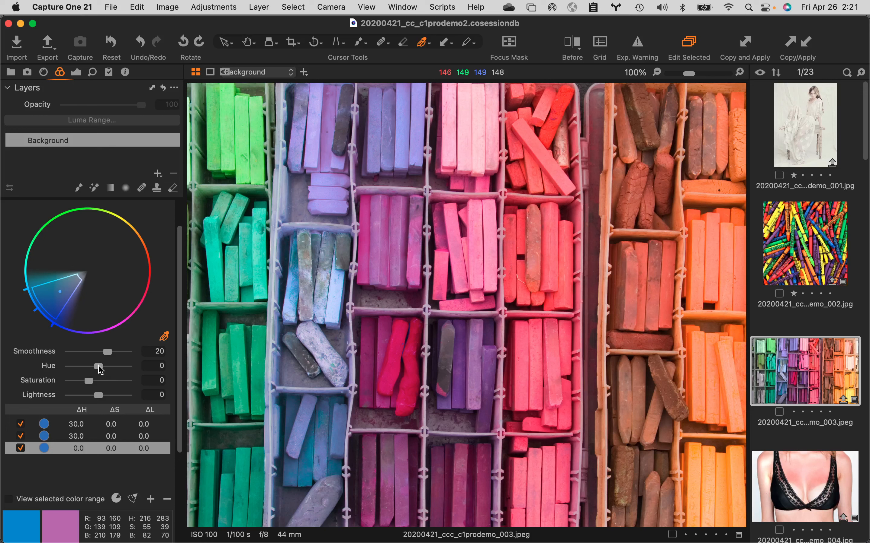
{"action": "left_click_drag", "start_coordinate": [99, 367], "coordinate": [127, 366]}
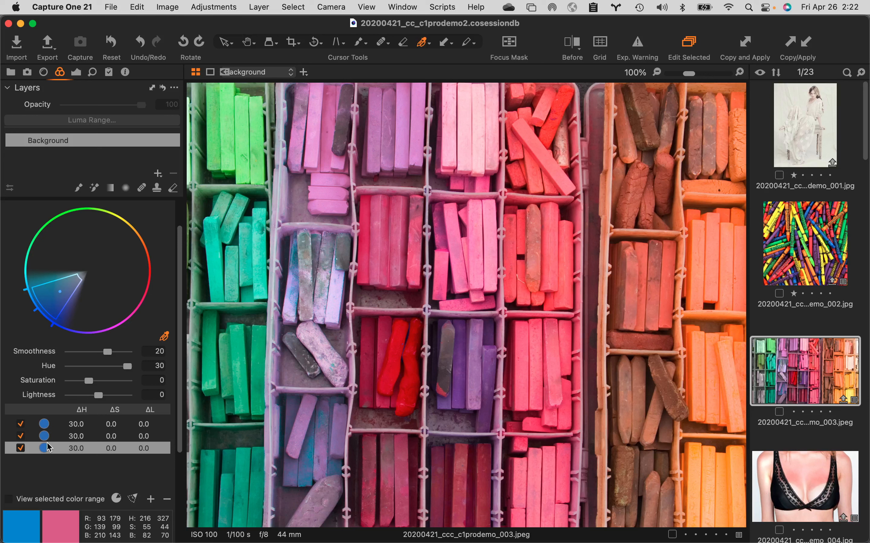
Disable the third range and switch the first two ranges off and back on.
{"action": "left_click", "coordinate": [20, 449]}
{"action": "left_click", "coordinate": [21, 450]}
{"action": "left_click", "coordinate": [20, 448]}
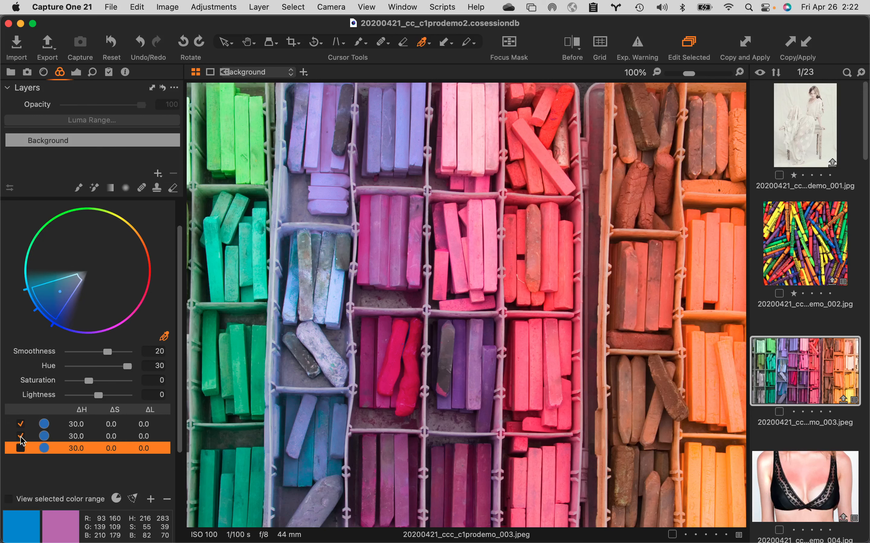
{"action": "left_click", "coordinate": [20, 436]}
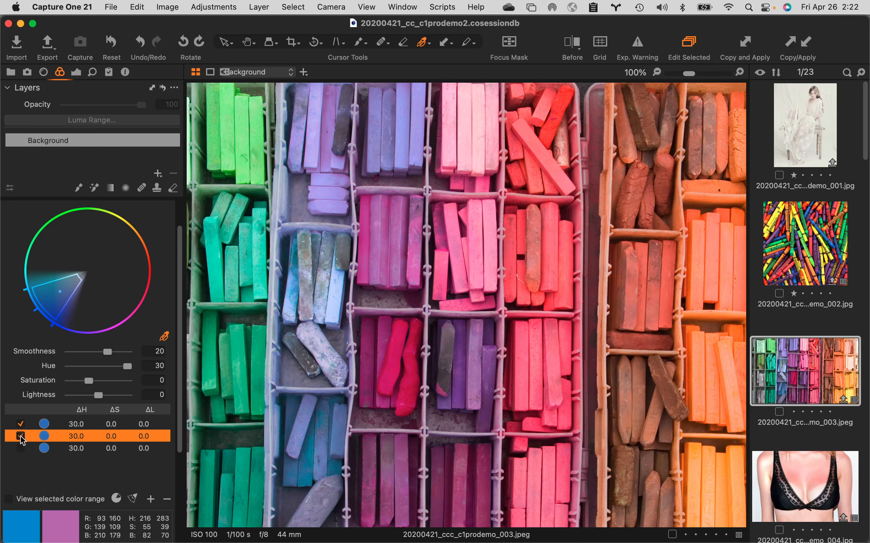
{"action": "left_click", "coordinate": [21, 424]}
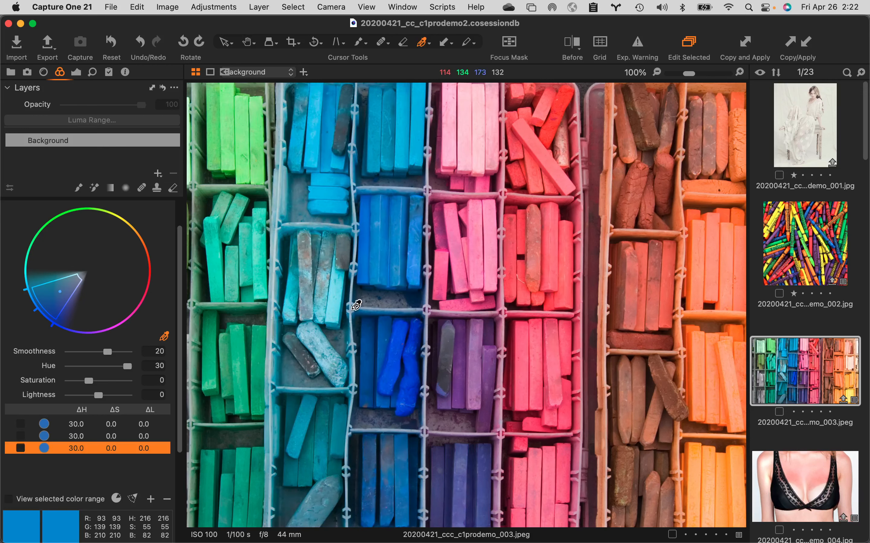
{"action": "left_click", "coordinate": [20, 424]}
{"action": "left_click", "coordinate": [20, 436]}
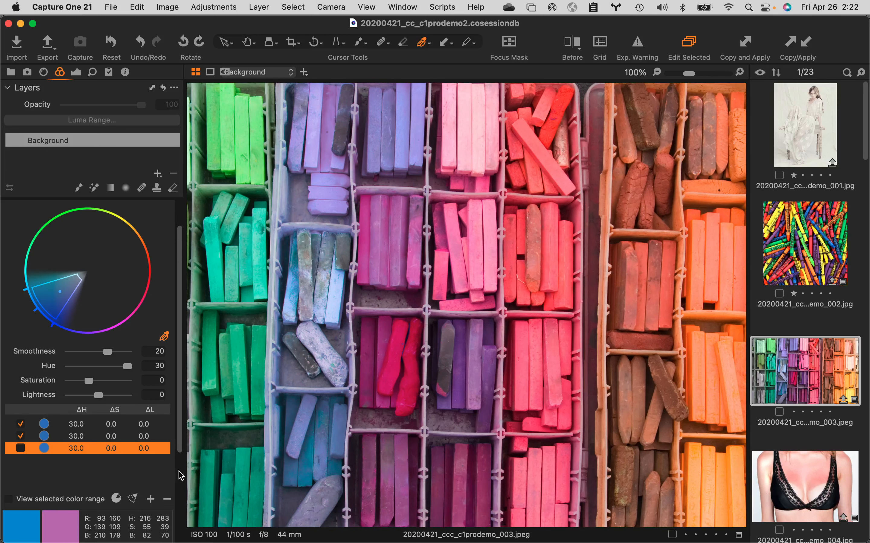
Delete all three color ranges from the list.
{"action": "left_click", "coordinate": [168, 500]}
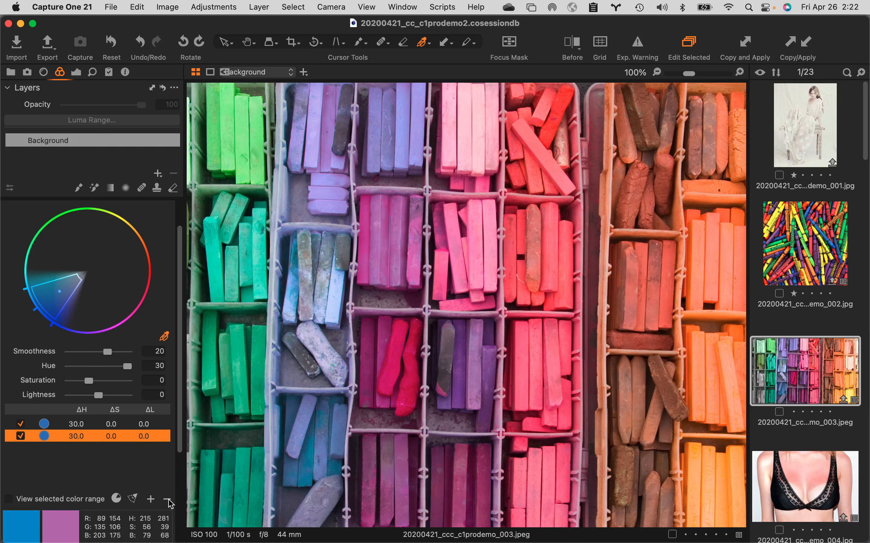
{"action": "left_click", "coordinate": [168, 499]}
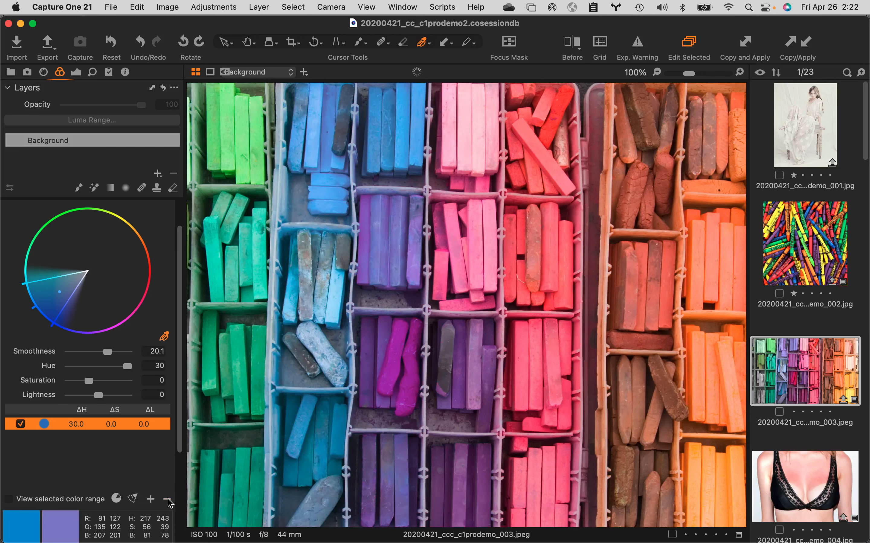
{"action": "left_click", "coordinate": [168, 500]}
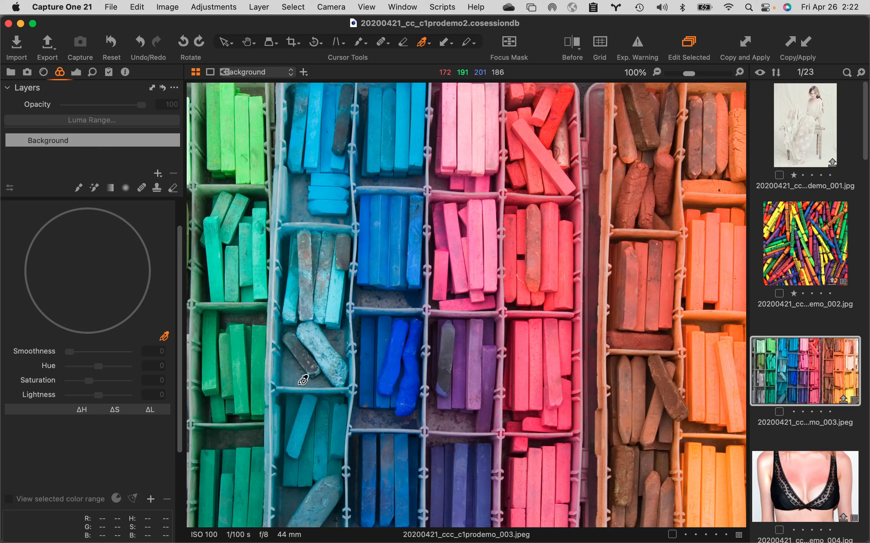
Pick a new color range from the blue pastels and show the wheel in full color.
{"action": "left_click", "coordinate": [400, 238]}
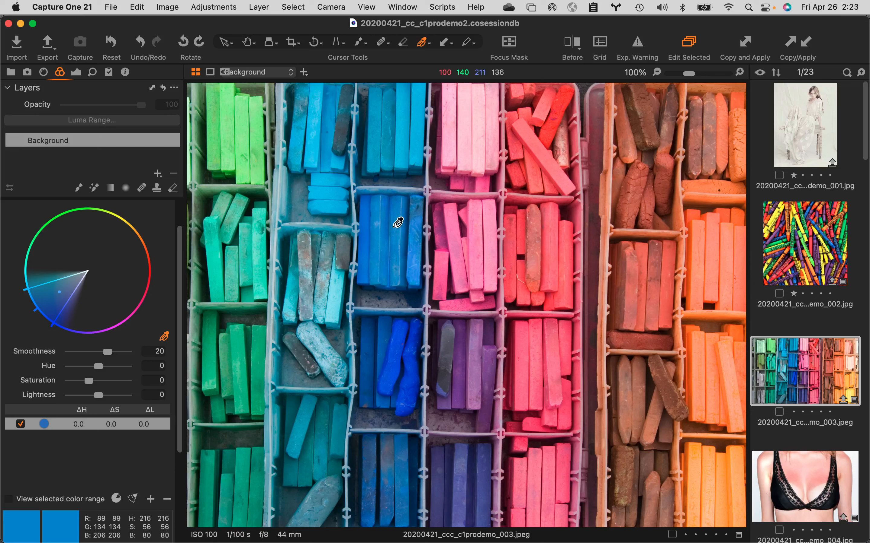
{"action": "left_click", "coordinate": [116, 499]}
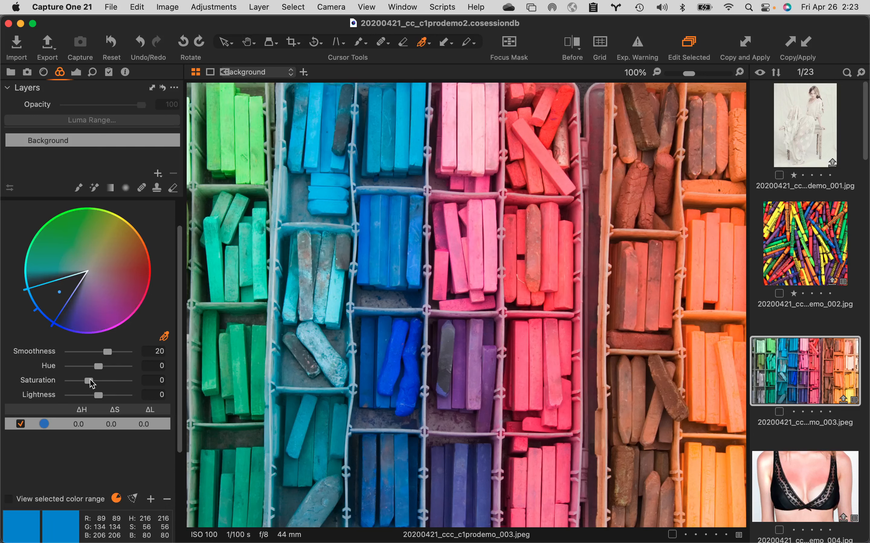
Try the new range's Saturation at -100, then reset it to 0.
{"action": "left_click_drag", "start_coordinate": [95, 380], "coordinate": [65, 380]}
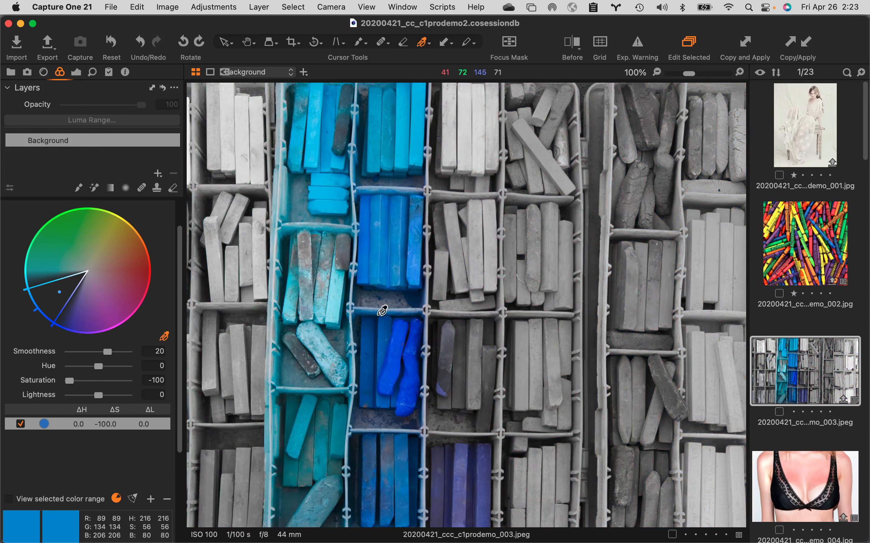
{"action": "double_click", "coordinate": [70, 381]}
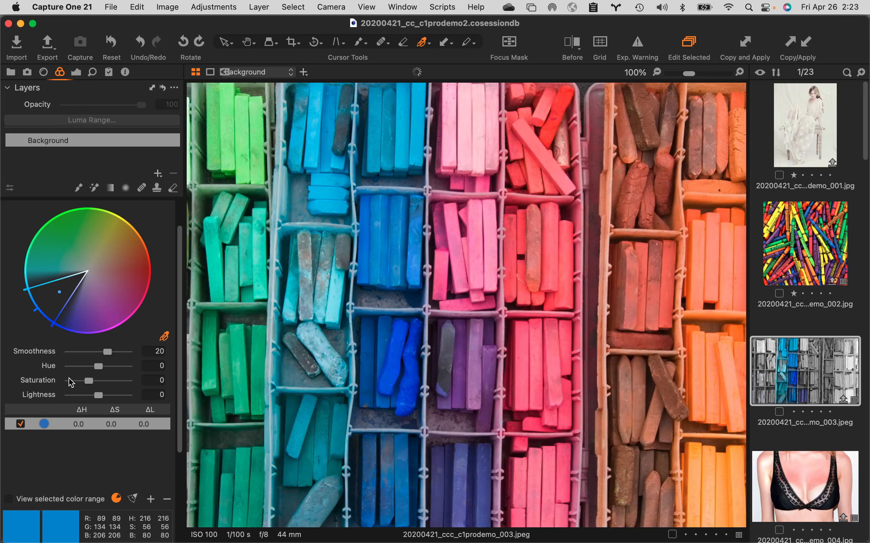
Return the wheel to range-only display and set the new range's Hue to 30.
{"action": "left_click", "coordinate": [117, 500]}
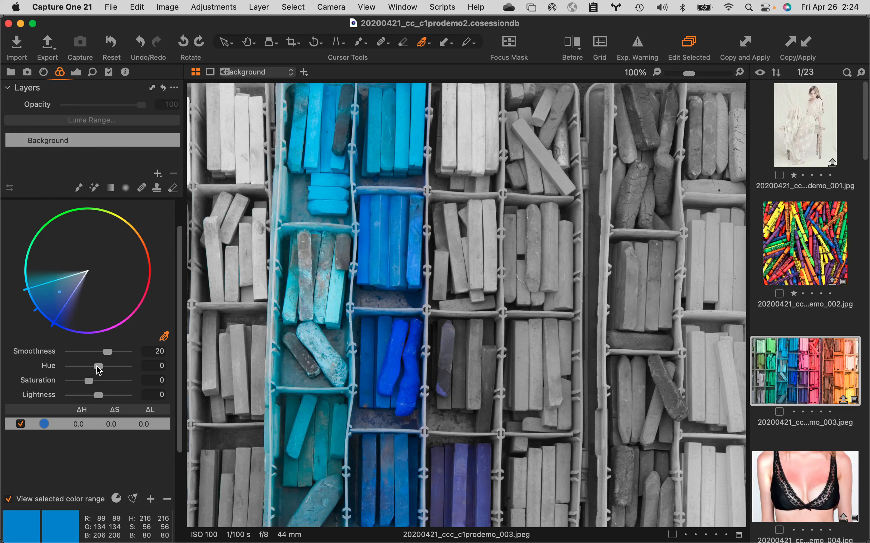
{"action": "left_click_drag", "start_coordinate": [98, 367], "coordinate": [127, 366]}
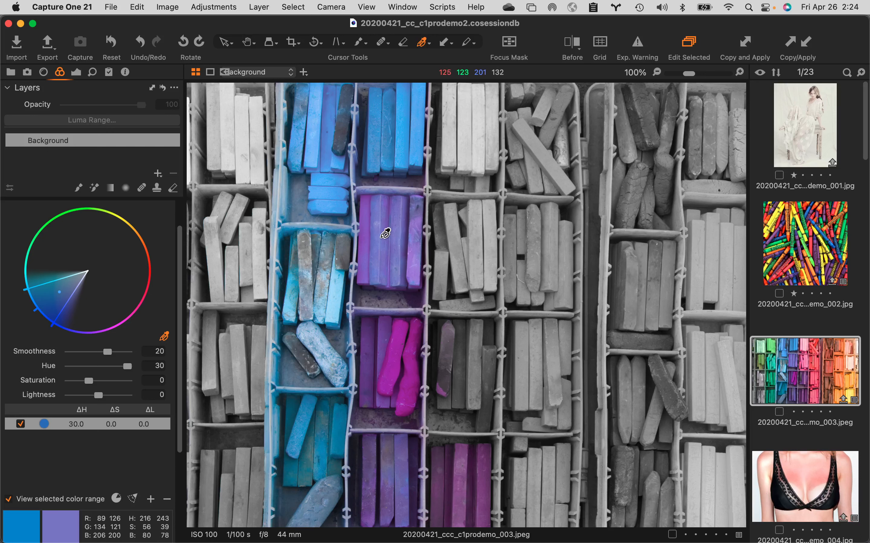
Pick a second range from the blue pastels, set its Hue to 30, and pick a third range.
{"action": "left_click", "coordinate": [400, 230]}
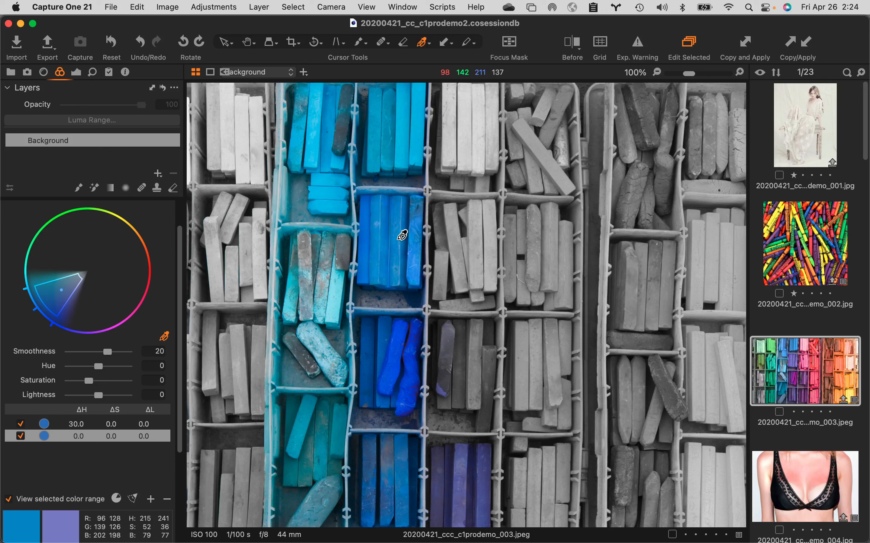
{"action": "left_click", "coordinate": [132, 499]}
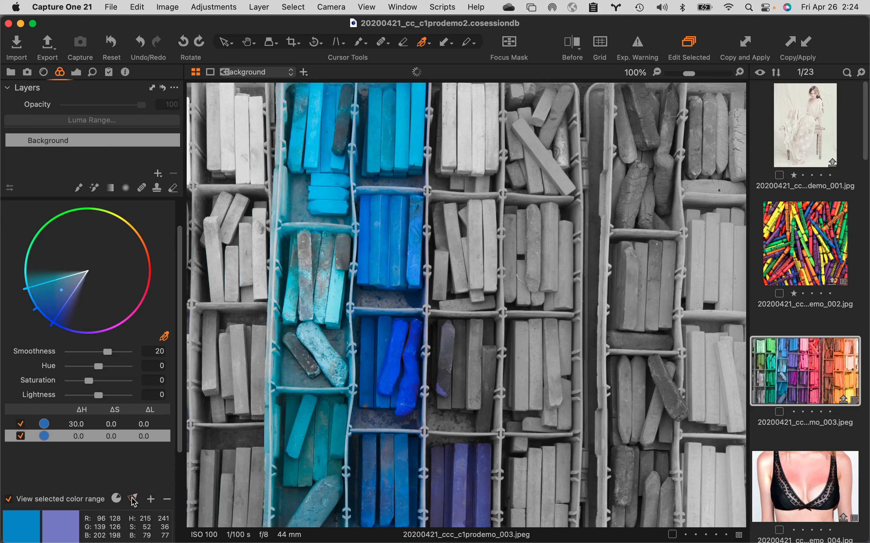
{"action": "left_click_drag", "start_coordinate": [101, 367], "coordinate": [128, 366]}
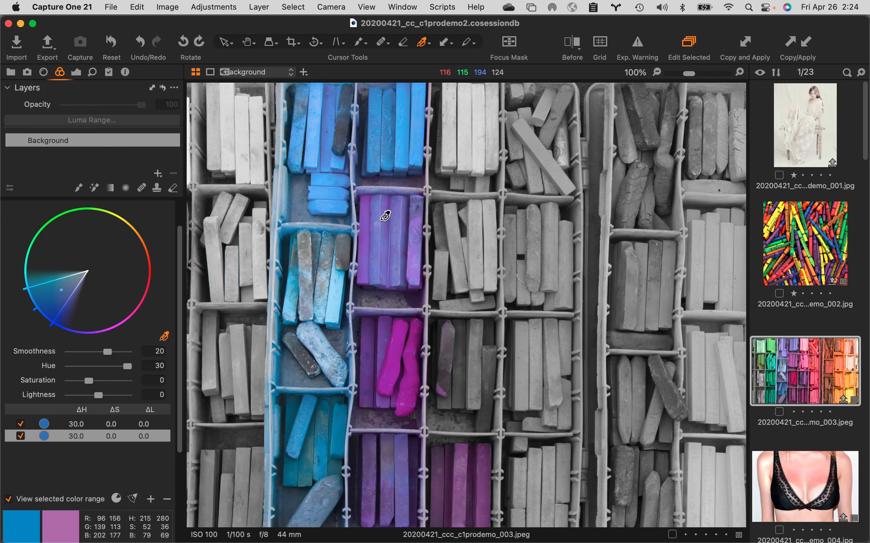
{"action": "left_click", "coordinate": [399, 235]}
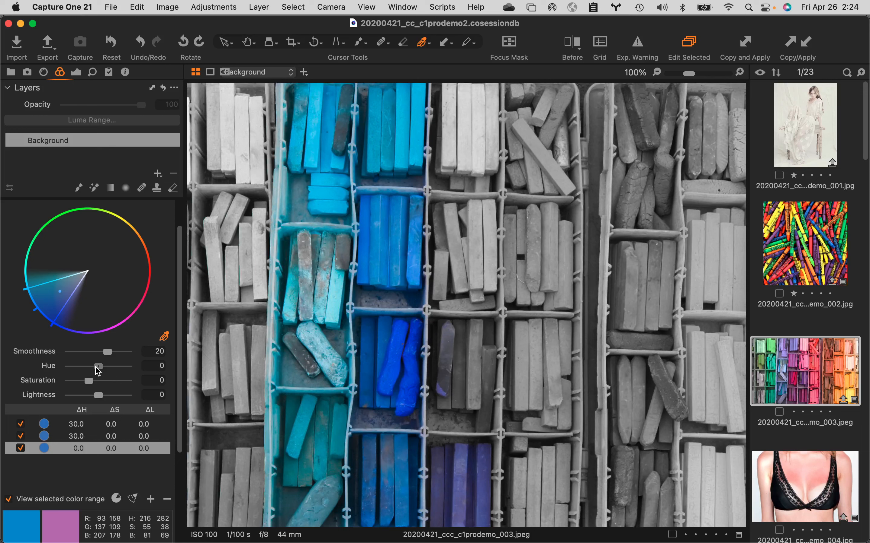
Set the third range's Hue to 30, then delete all three color ranges.
{"action": "left_click_drag", "start_coordinate": [98, 370], "coordinate": [174, 369]}
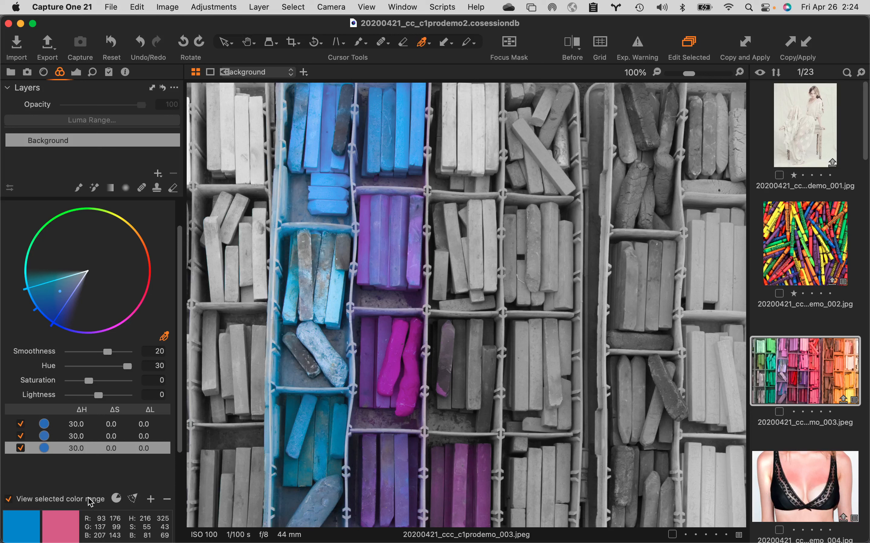
{"action": "left_click", "coordinate": [167, 499]}
{"action": "left_click", "coordinate": [167, 500]}
{"action": "left_click", "coordinate": [167, 499]}
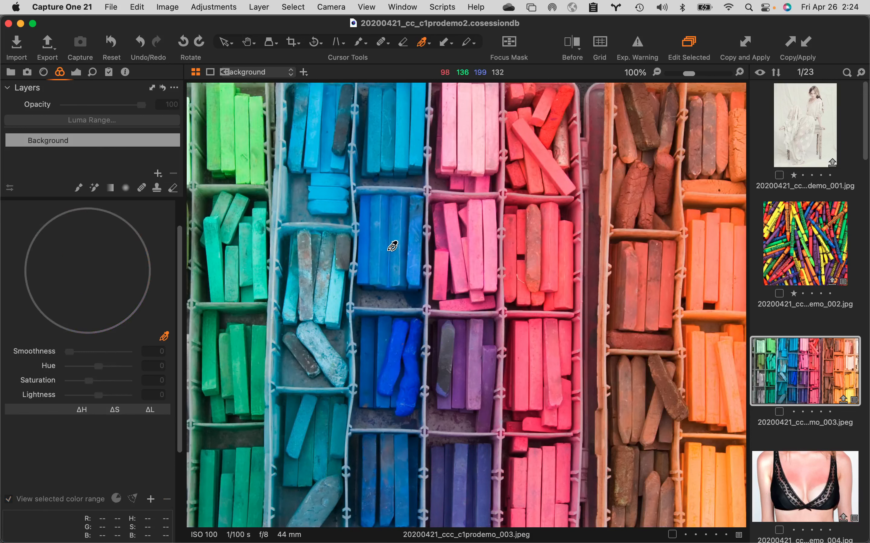
Pick a new color range from the blue pastels, turn off the selected-range view, and set its Hue to 30.
{"action": "left_click", "coordinate": [393, 236]}
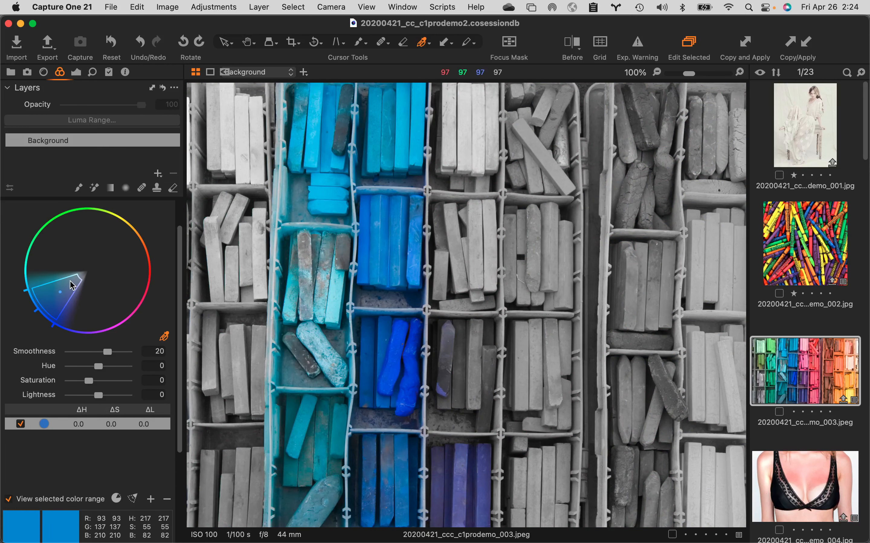
{"action": "left_click", "coordinate": [132, 498]}
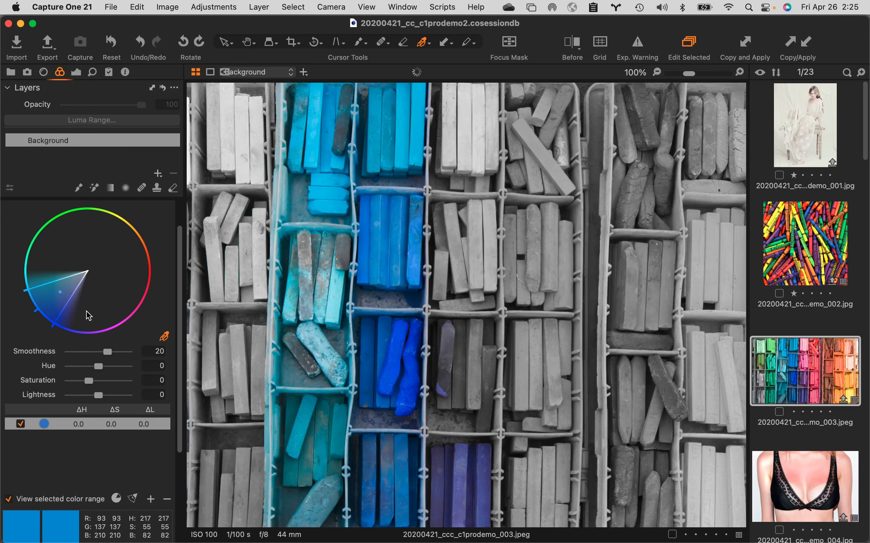
{"action": "left_click", "coordinate": [8, 500]}
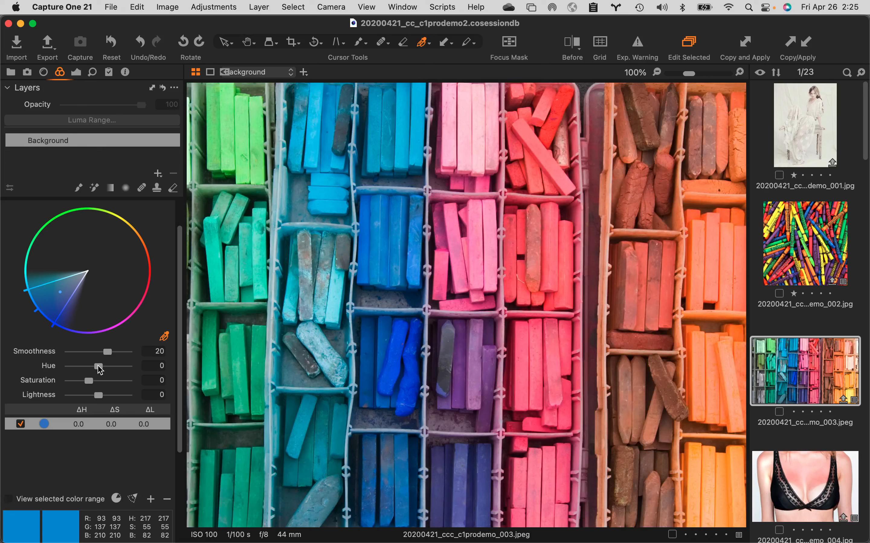
{"action": "left_click_drag", "start_coordinate": [99, 366], "coordinate": [127, 366]}
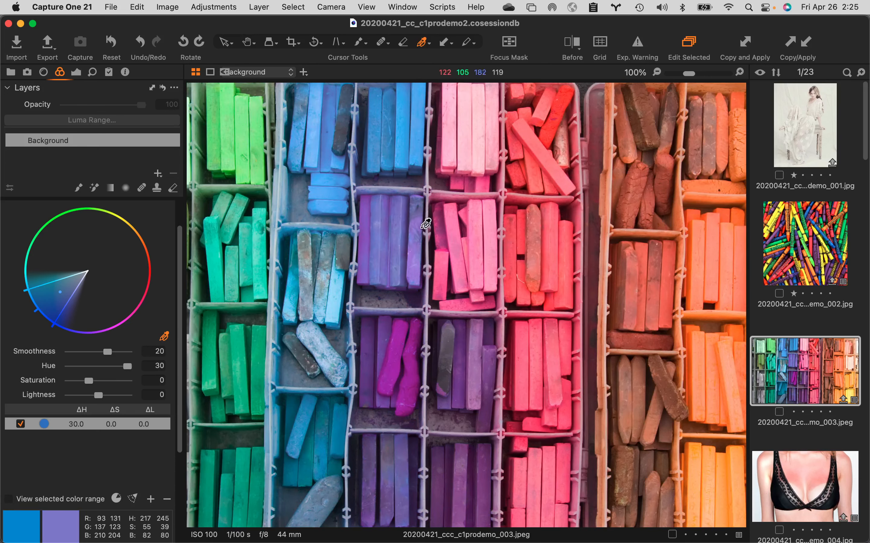
Pick two more ranges from the shifted pastels, setting each one's Hue to 30.
{"action": "left_click", "coordinate": [401, 235]}
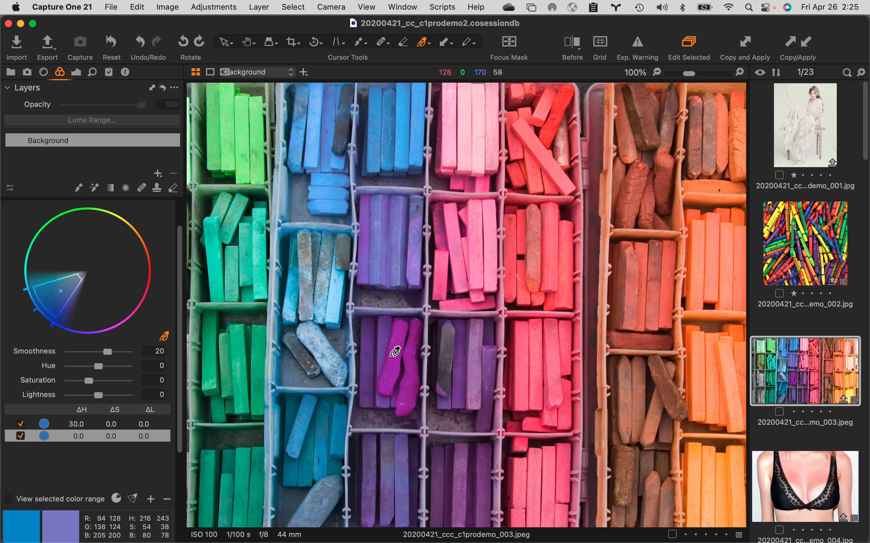
{"action": "left_click_drag", "start_coordinate": [100, 369], "coordinate": [144, 369]}
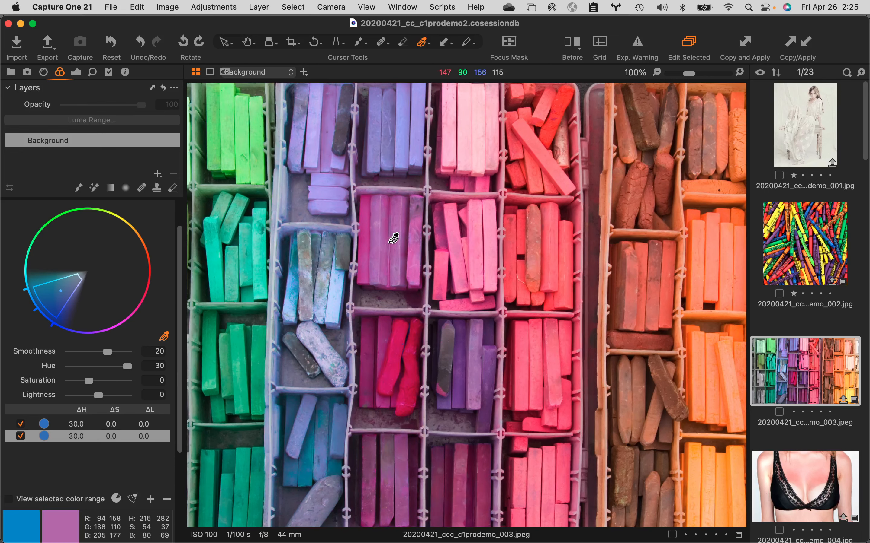
{"action": "left_click", "coordinate": [397, 236]}
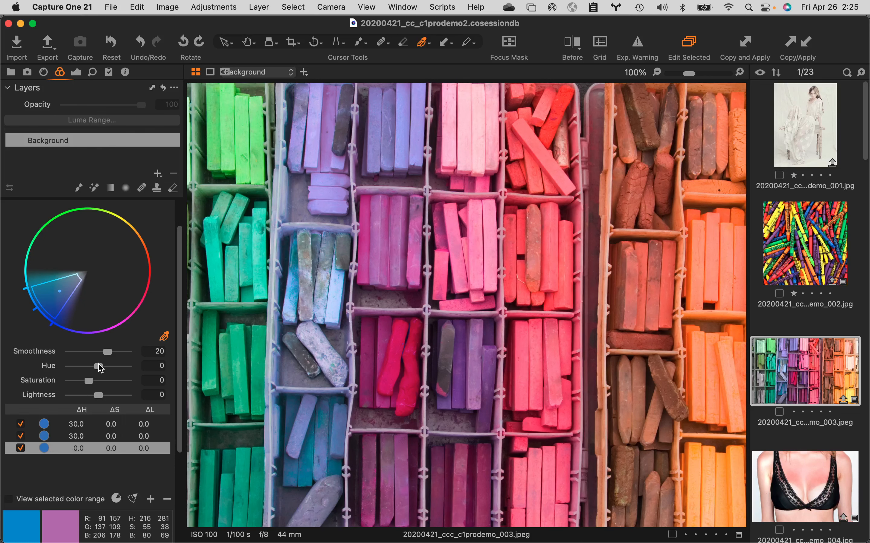
{"action": "left_click_drag", "start_coordinate": [100, 367], "coordinate": [127, 367]}
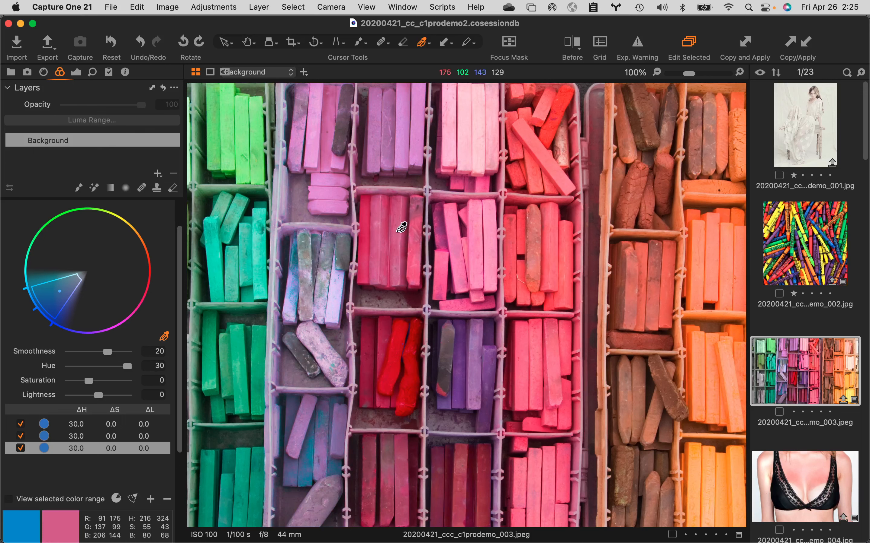
Pick a fourth range from the same pastels, set its Hue to 30, and pick a fifth range.
{"action": "left_click", "coordinate": [401, 227]}
{"action": "left_click", "coordinate": [103, 367]}
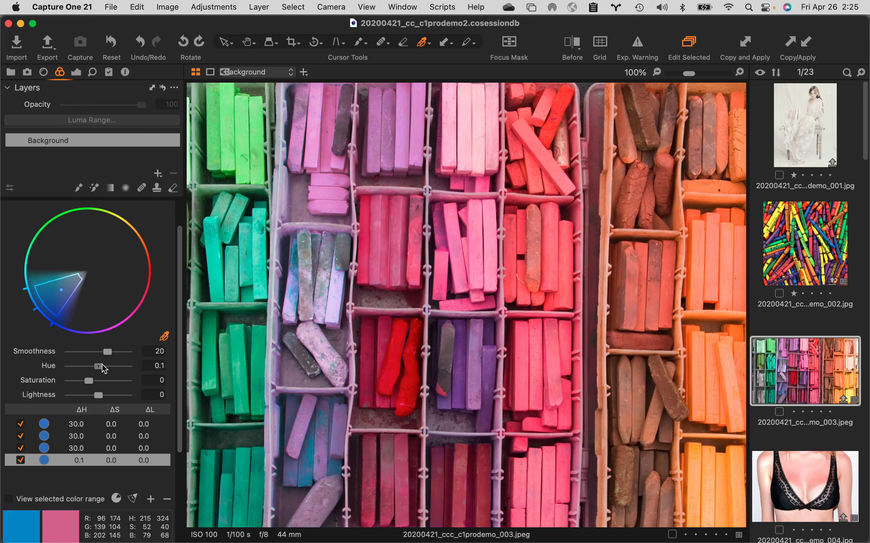
{"action": "left_click_drag", "start_coordinate": [104, 369], "coordinate": [127, 366]}
{"action": "left_click", "coordinate": [388, 243]}
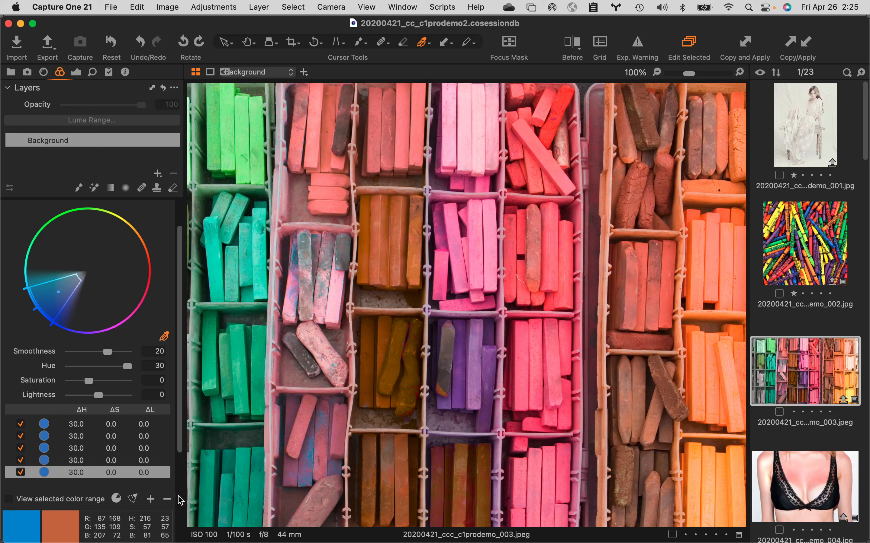
Delete all five color ranges.
{"action": "left_click", "coordinate": [168, 502]}
{"action": "left_click", "coordinate": [168, 502]}
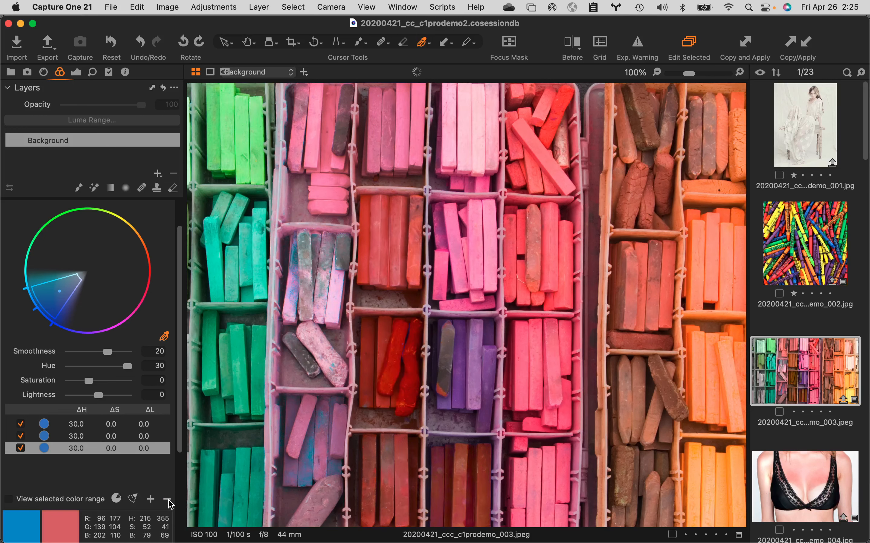
{"action": "left_click", "coordinate": [168, 501]}
{"action": "left_click", "coordinate": [168, 501]}
{"action": "left_click", "coordinate": [168, 502]}
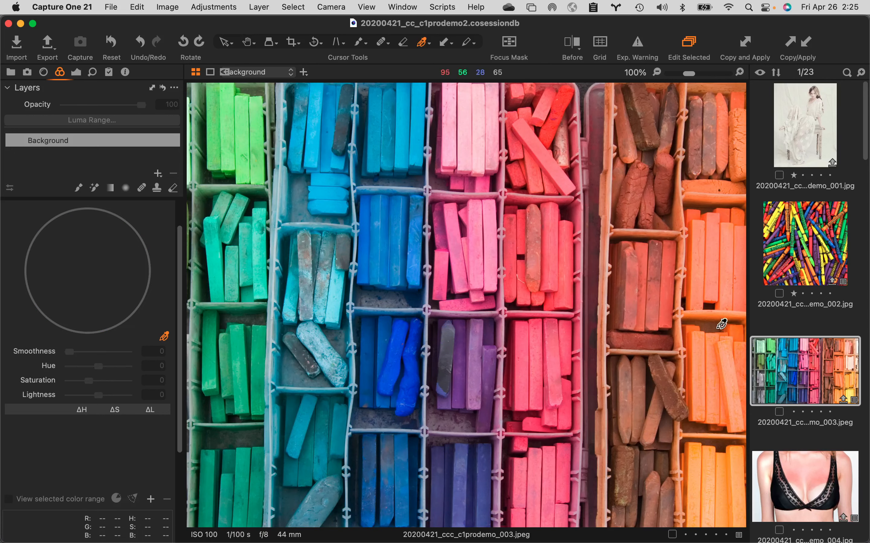
Open the crayons image and pick a color range from a yellow crayon.
{"action": "left_click", "coordinate": [817, 237]}
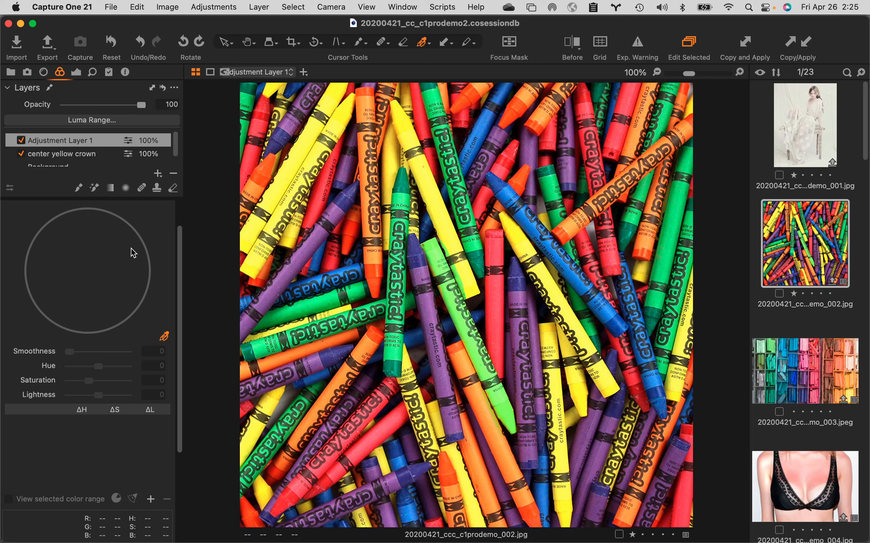
{"action": "left_click", "coordinate": [164, 337]}
{"action": "left_click", "coordinate": [164, 338]}
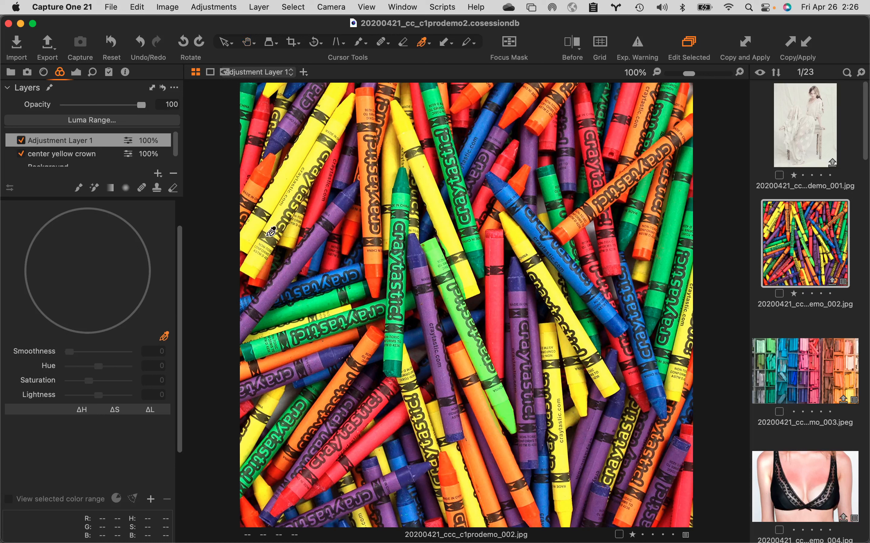
{"action": "left_click", "coordinate": [306, 143]}
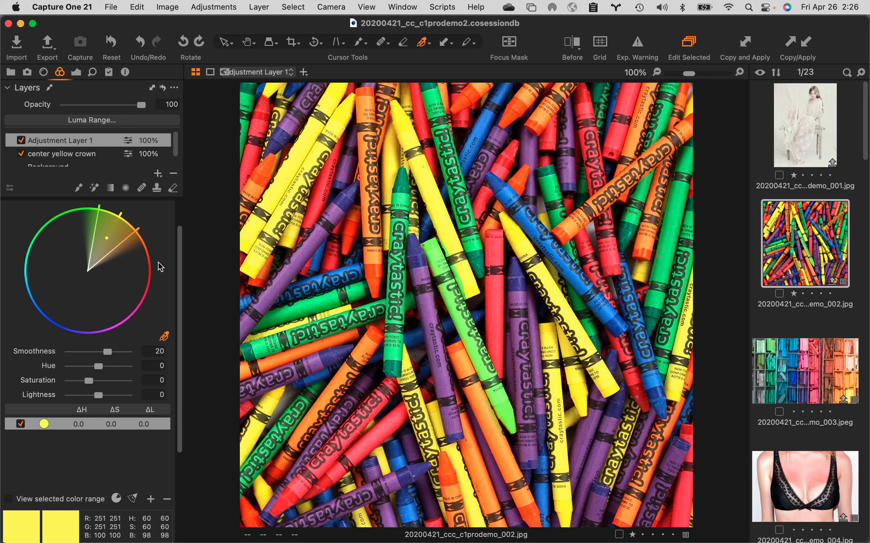
Toggle the selected-color-range view to compare the yellow range against the full image.
{"action": "left_click", "coordinate": [9, 499]}
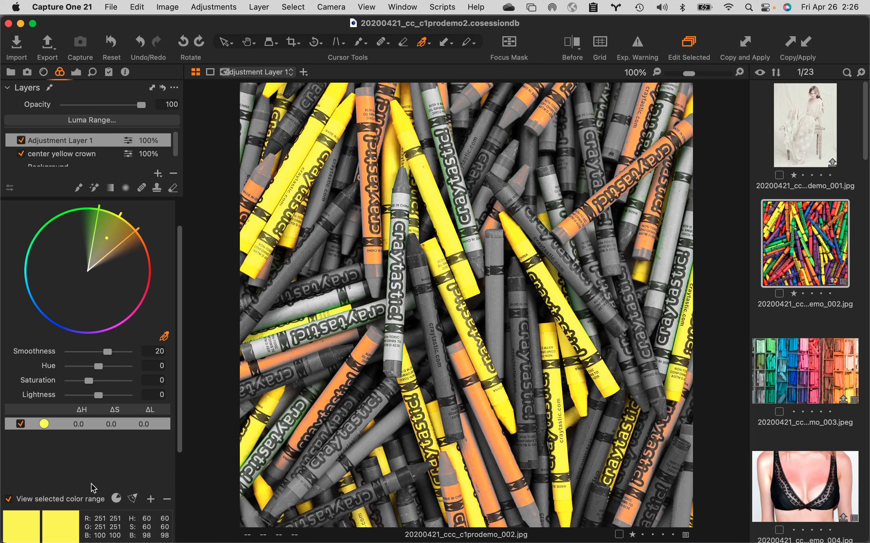
{"action": "left_click", "coordinate": [8, 499]}
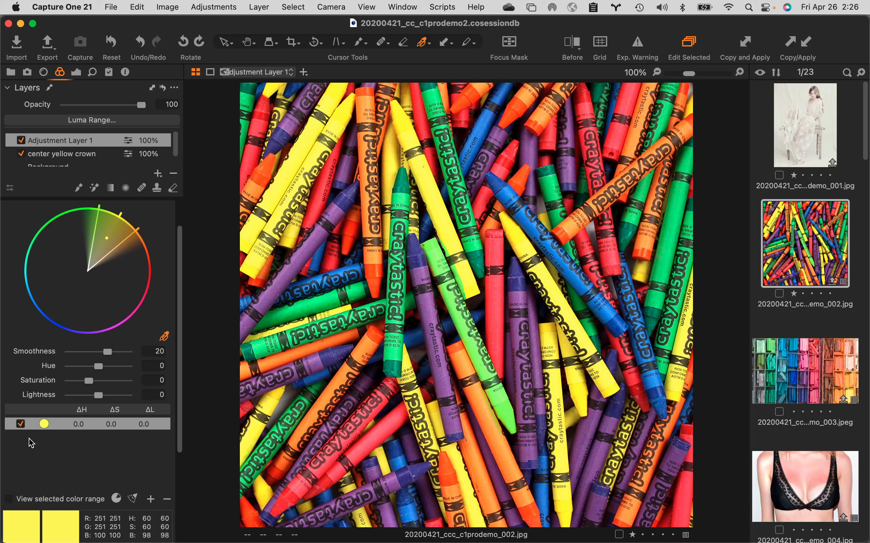
{"action": "left_click", "coordinate": [8, 499]}
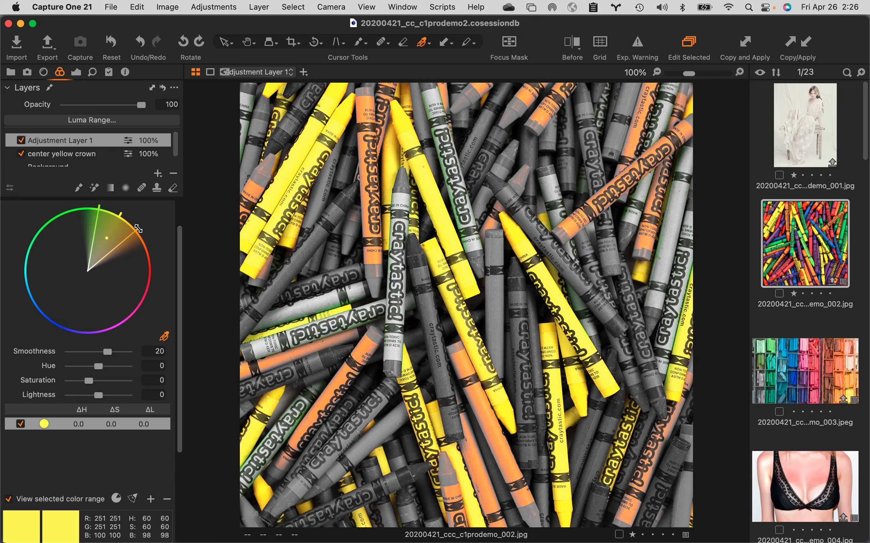
Narrow the yellow range's boundaries on the wheel and lower its Smoothness to 15.7.
{"action": "left_click_drag", "start_coordinate": [138, 228], "coordinate": [125, 215]}
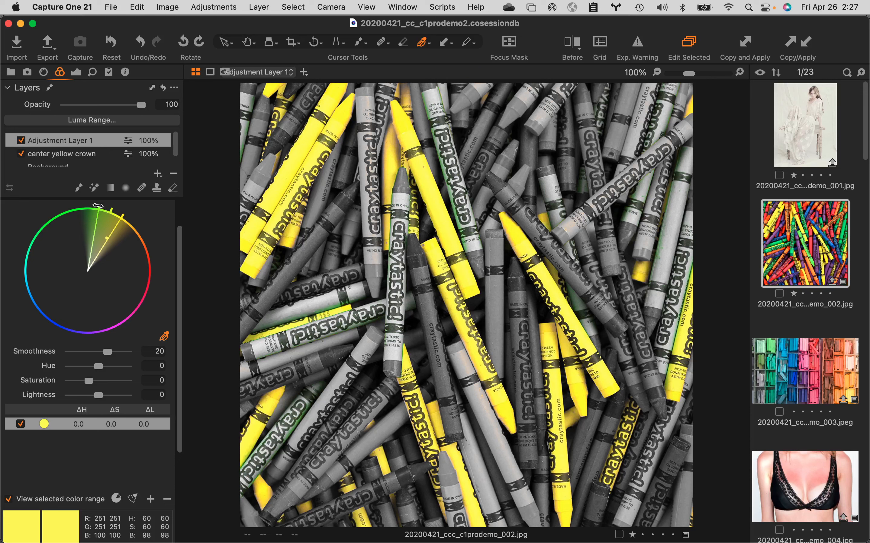
{"action": "left_click_drag", "start_coordinate": [98, 205], "coordinate": [103, 208]}
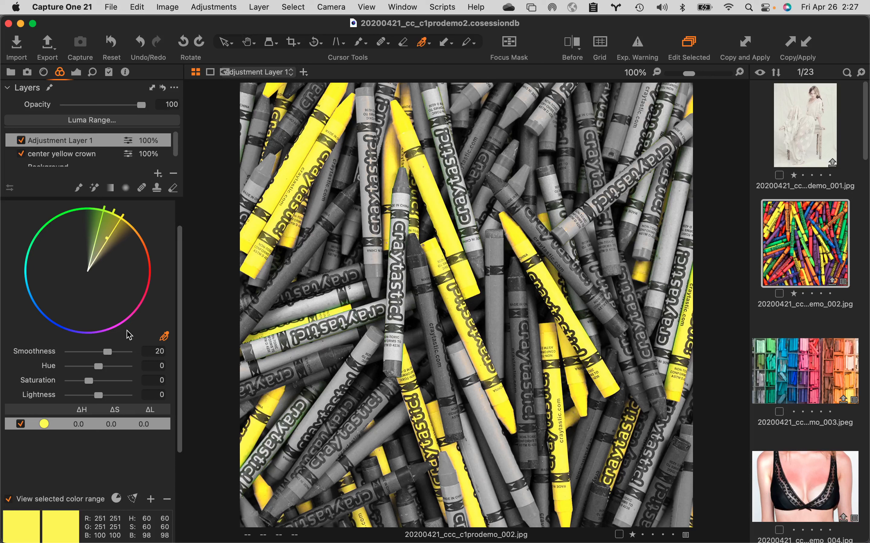
{"action": "left_click_drag", "start_coordinate": [107, 354], "coordinate": [102, 354]}
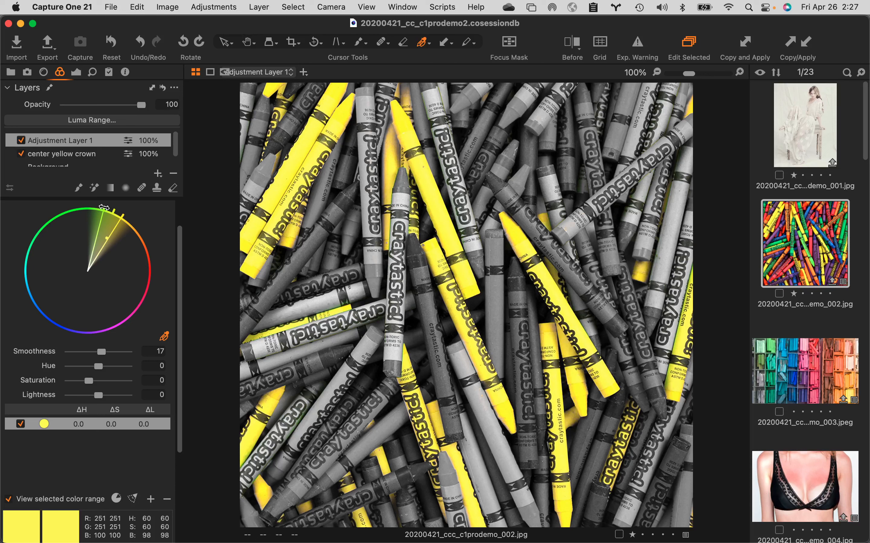
{"action": "left_click_drag", "start_coordinate": [104, 207], "coordinate": [108, 211]}
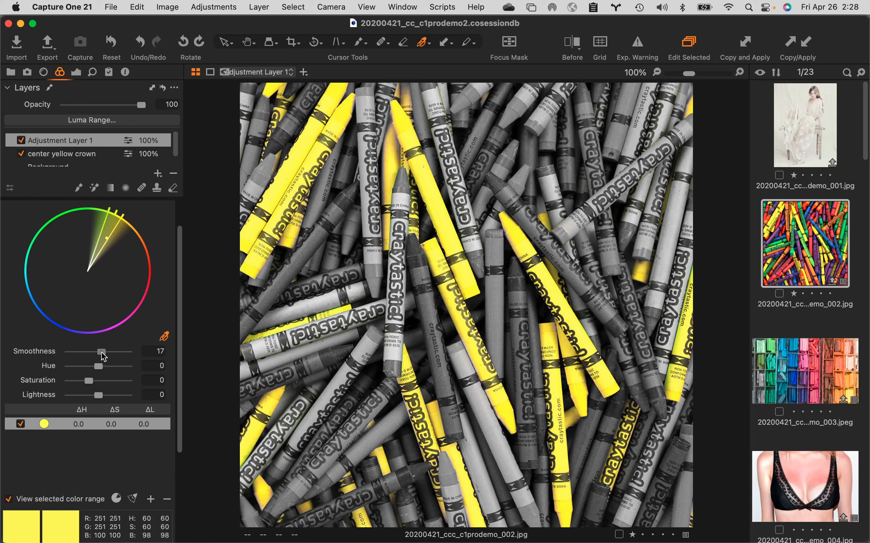
{"action": "left_click_drag", "start_coordinate": [101, 353], "coordinate": [102, 355]}
{"action": "left_click", "coordinate": [8, 499]}
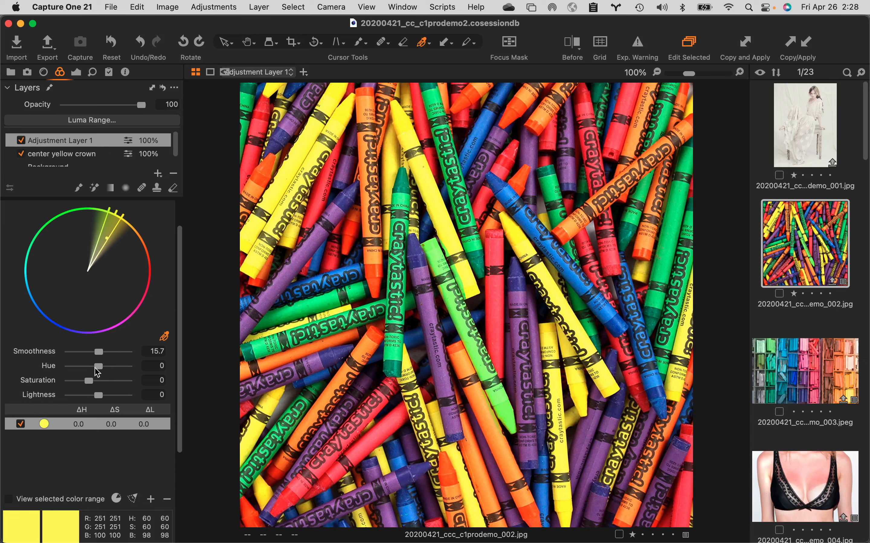
Try the yellow range's Hue at 30 and -30, then reset it to 0.
{"action": "left_click_drag", "start_coordinate": [95, 368], "coordinate": [136, 366]}
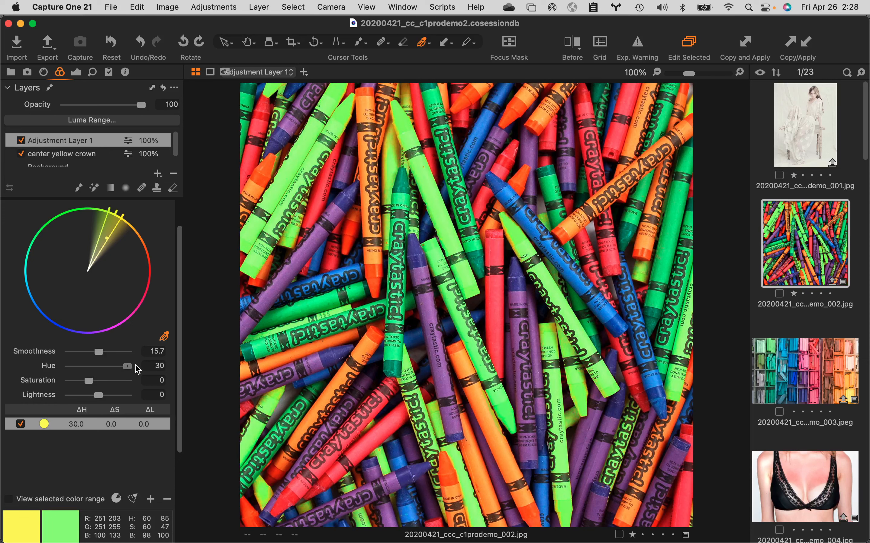
{"action": "left_click_drag", "start_coordinate": [136, 364], "coordinate": [42, 357]}
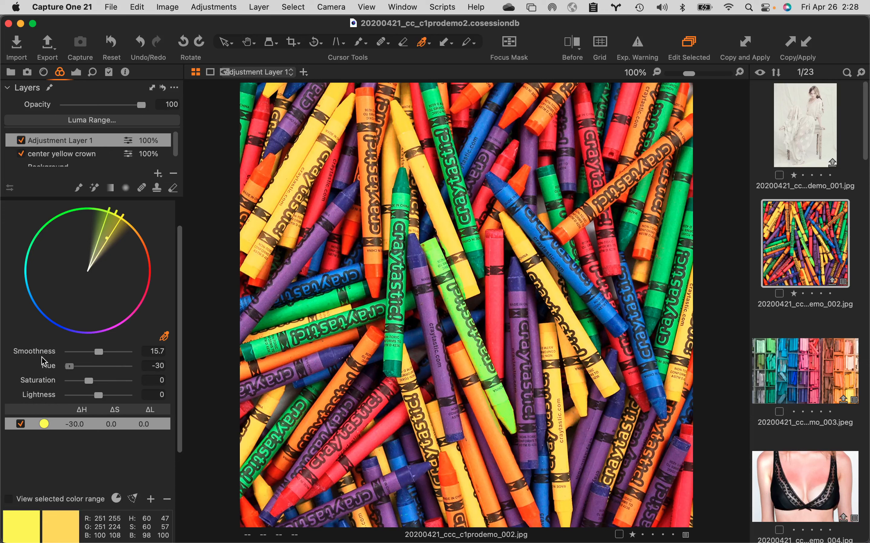
{"action": "left_click", "coordinate": [97, 366]}
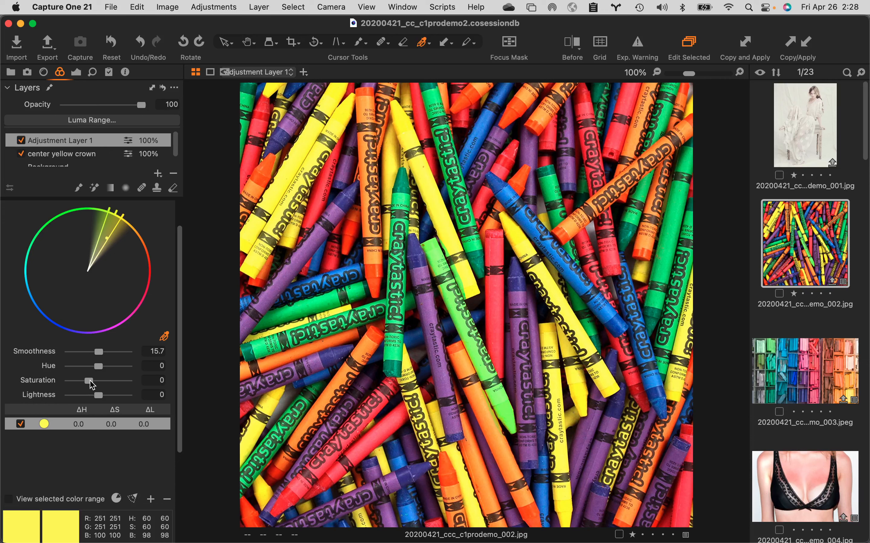
Try Saturation at -100 and Lightness at -73.5 for the yellow range, then reset both to 0.
{"action": "left_click_drag", "start_coordinate": [89, 381], "coordinate": [3, 379]}
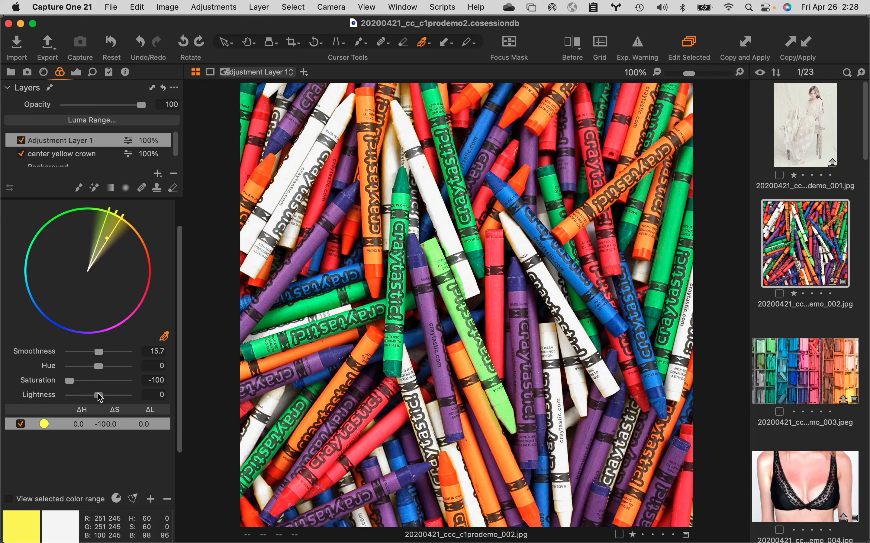
{"action": "left_click_drag", "start_coordinate": [97, 393], "coordinate": [79, 397]}
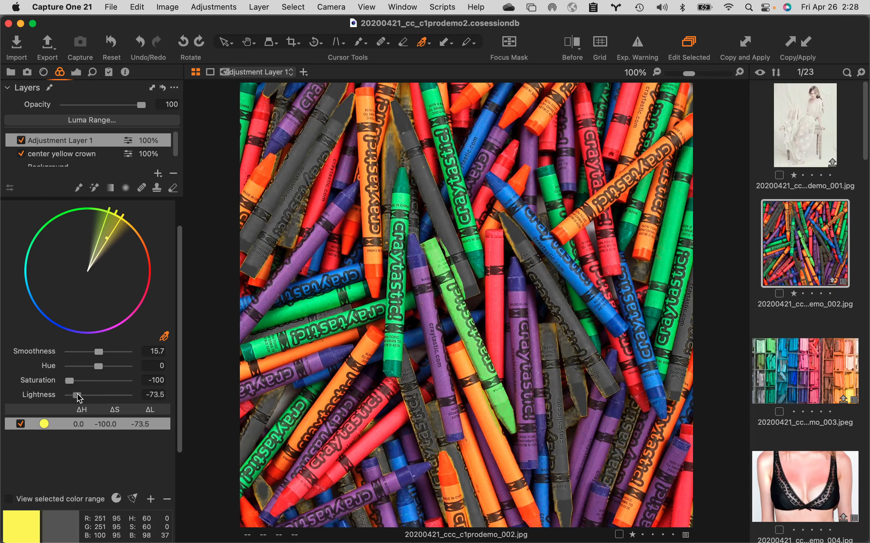
{"action": "double_click", "coordinate": [78, 395]}
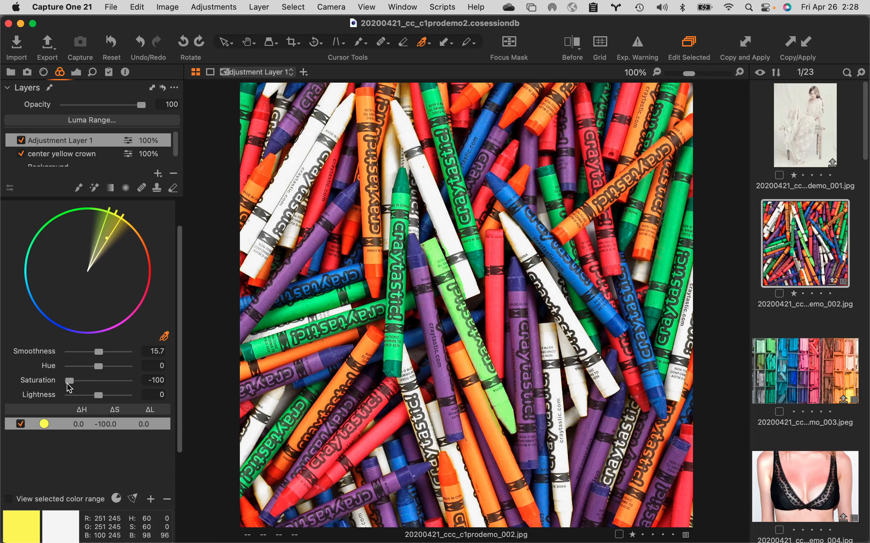
{"action": "double_click", "coordinate": [68, 382]}
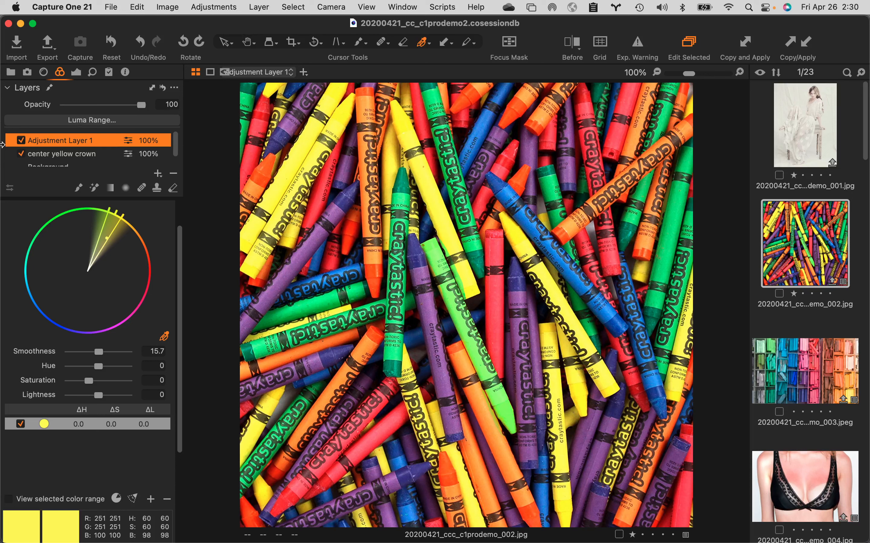
Delete both adjustment layers and add a new adjustment layer.
{"action": "left_click", "coordinate": [174, 174]}
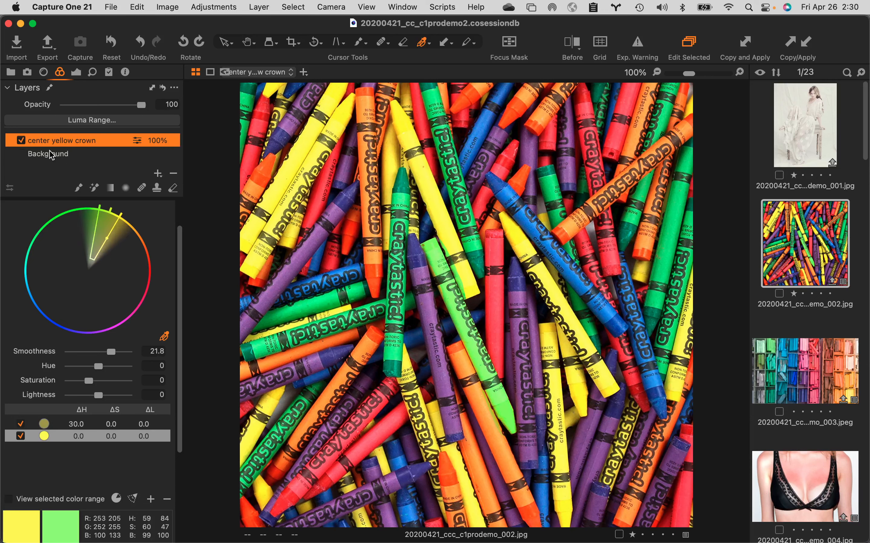
{"action": "left_click", "coordinate": [174, 175]}
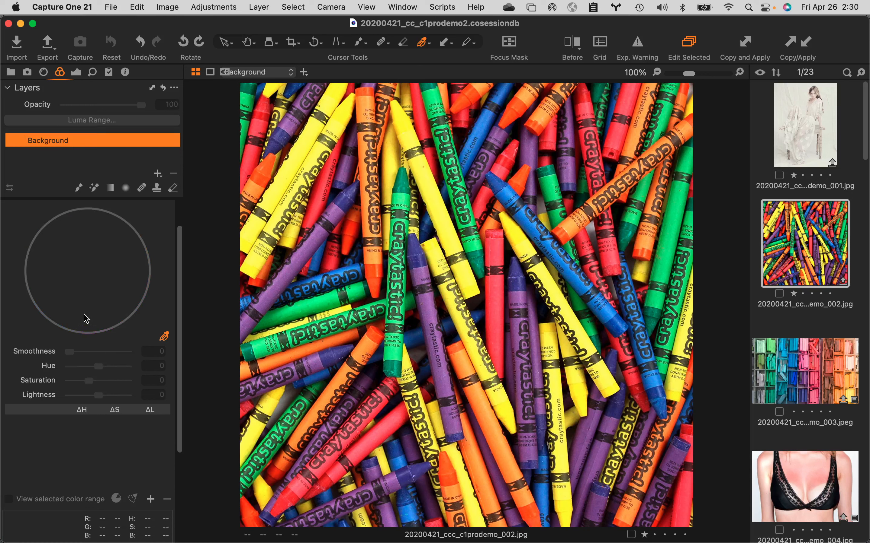
{"action": "left_click", "coordinate": [158, 174]}
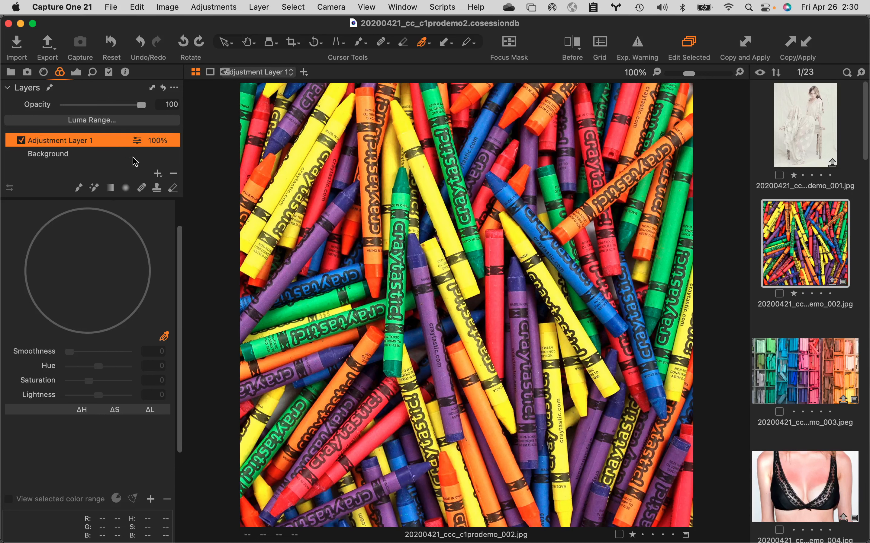
Pick a color range from a yellow crayon in the new layer and zoom into the image.
{"action": "left_click", "coordinate": [165, 337]}
{"action": "left_click", "coordinate": [308, 151]}
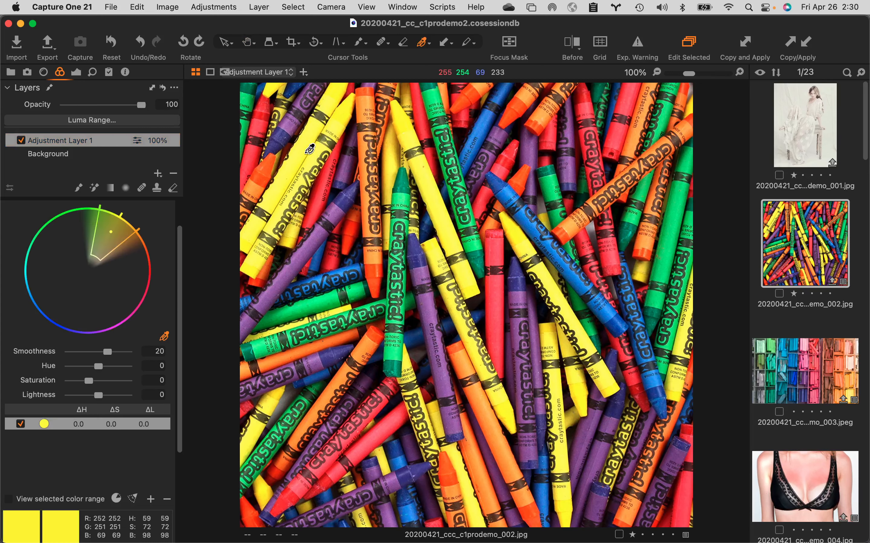
{"action": "scroll", "coordinate": [309, 149], "scroll_direction": "up", "scroll_amount": 10}
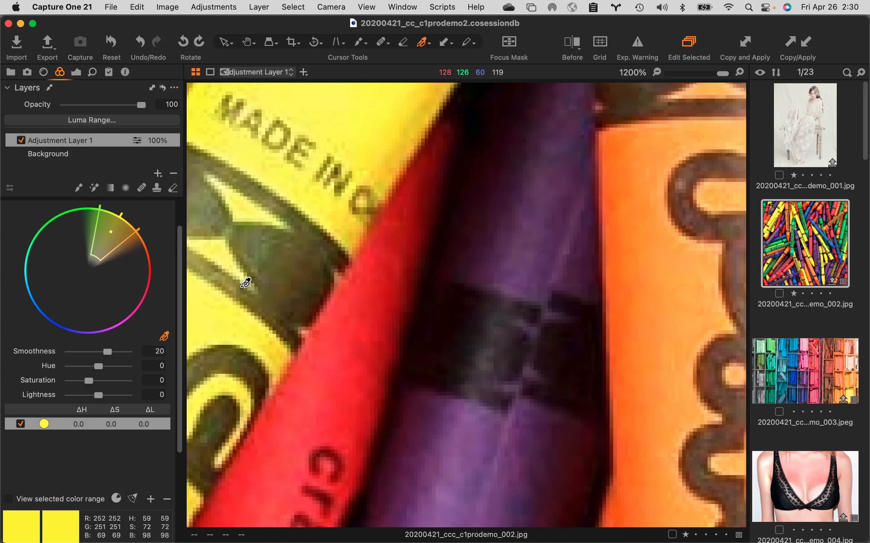
Show the selected color range on the whole image, narrow the yellow range on the wheel, and set Smoothness to 12.4.
{"action": "scroll", "coordinate": [316, 263], "scroll_direction": "down", "scroll_amount": 10}
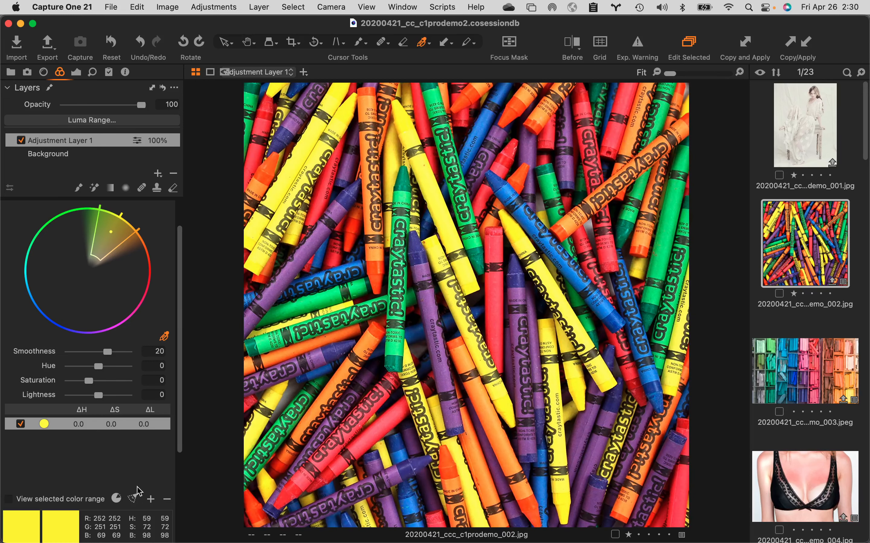
{"action": "left_click", "coordinate": [134, 499]}
{"action": "left_click", "coordinate": [7, 500]}
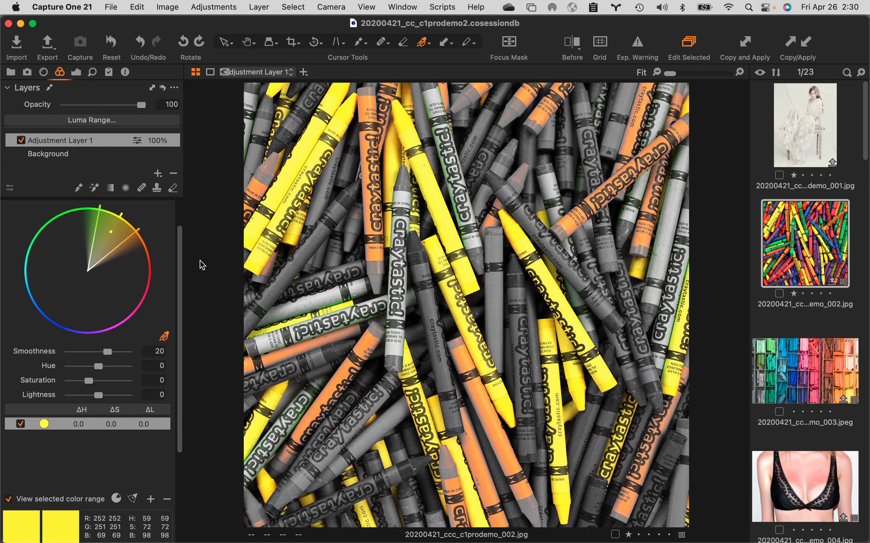
{"action": "left_click_drag", "start_coordinate": [136, 230], "coordinate": [130, 223]}
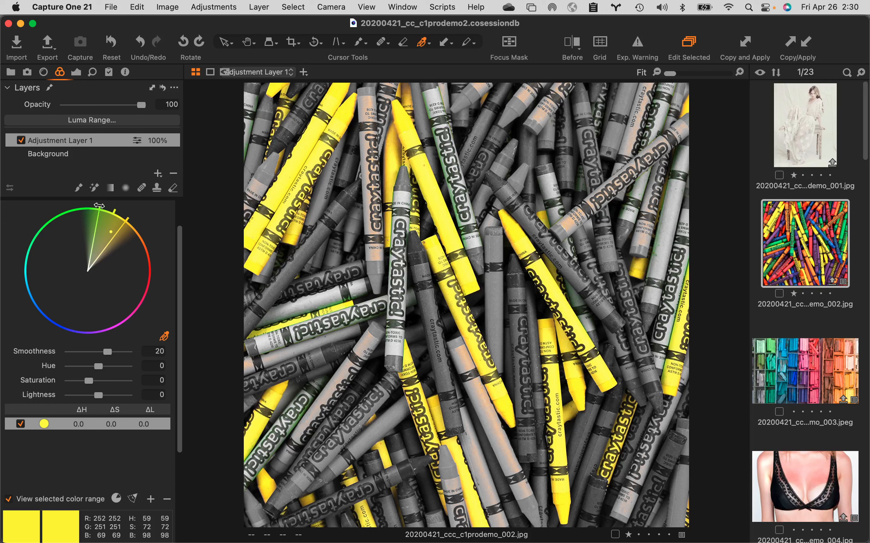
{"action": "left_click_drag", "start_coordinate": [98, 205], "coordinate": [110, 210]}
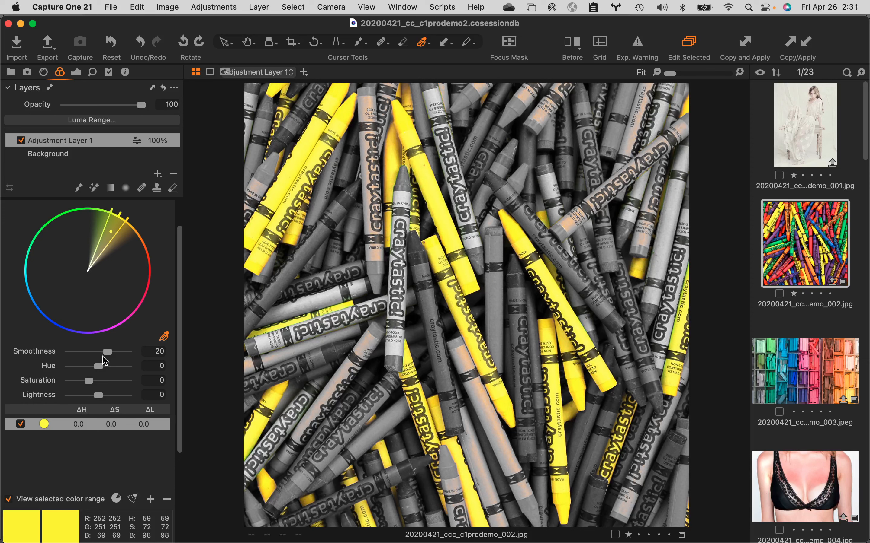
{"action": "left_click_drag", "start_coordinate": [108, 353], "coordinate": [94, 353]}
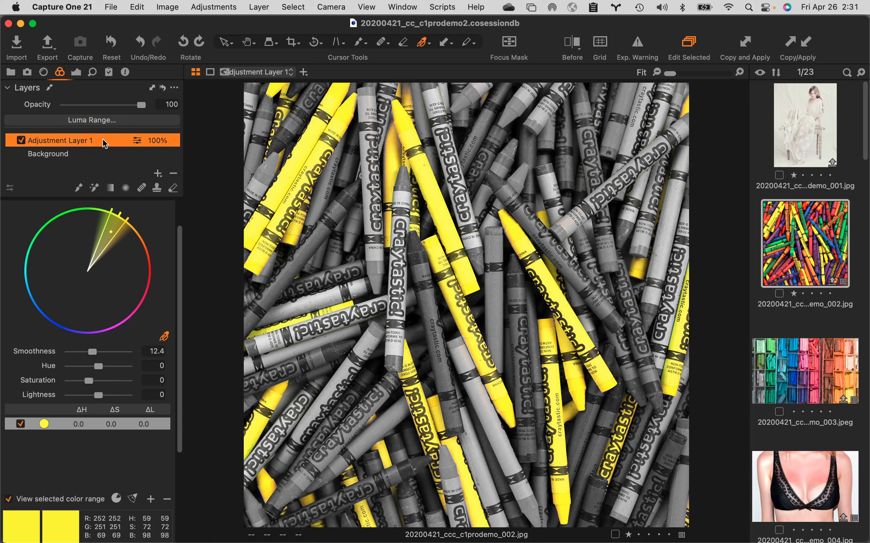
Rename the adjustment layer to "yellow crayons".
{"action": "double_click", "coordinate": [85, 144]}
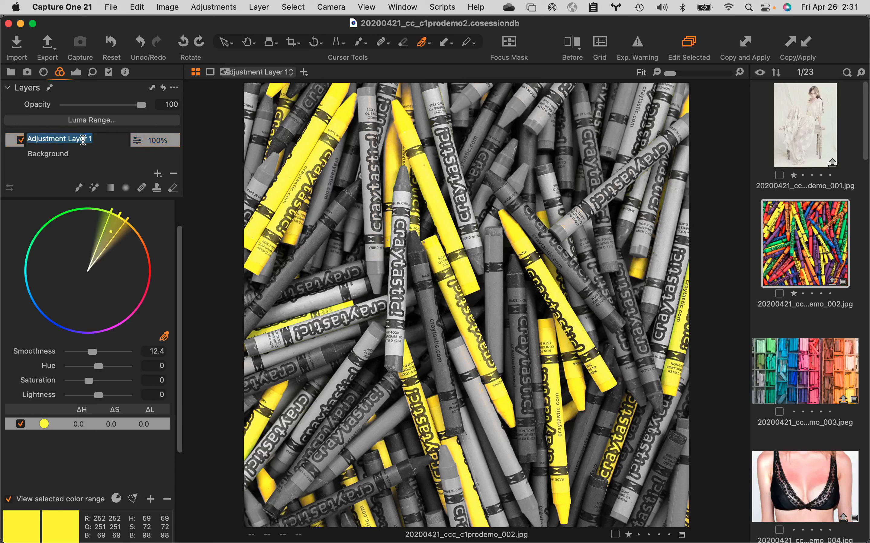
{"action": "type", "text": "y"}
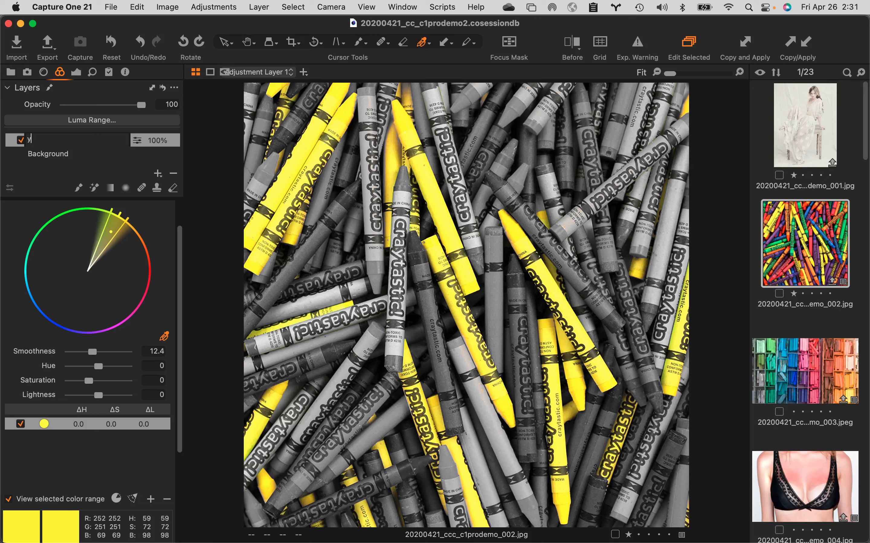
{"action": "type", "text": "ellow crayons"}
{"action": "left_click", "coordinate": [110, 151]}
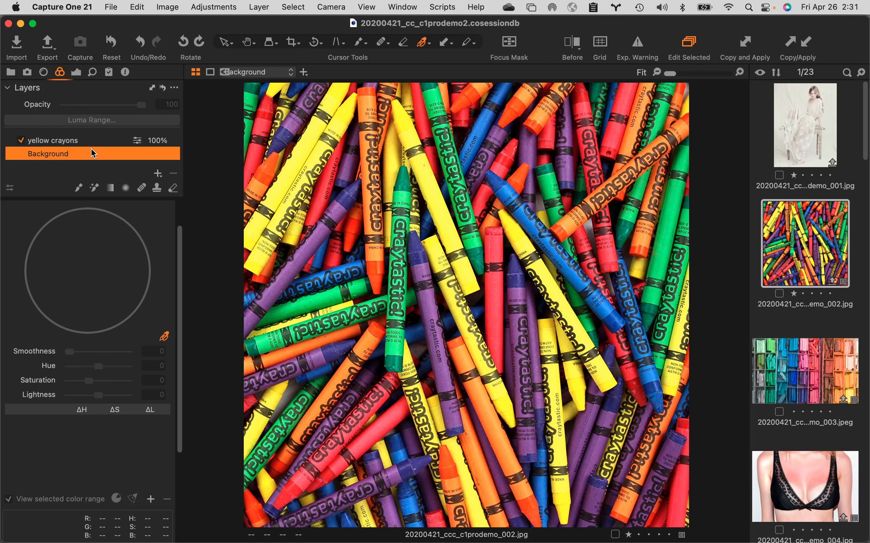
Set the yellow range's Saturation to -100 and toggle the yellow crayons layer's visibility off and on.
{"action": "left_click", "coordinate": [96, 141]}
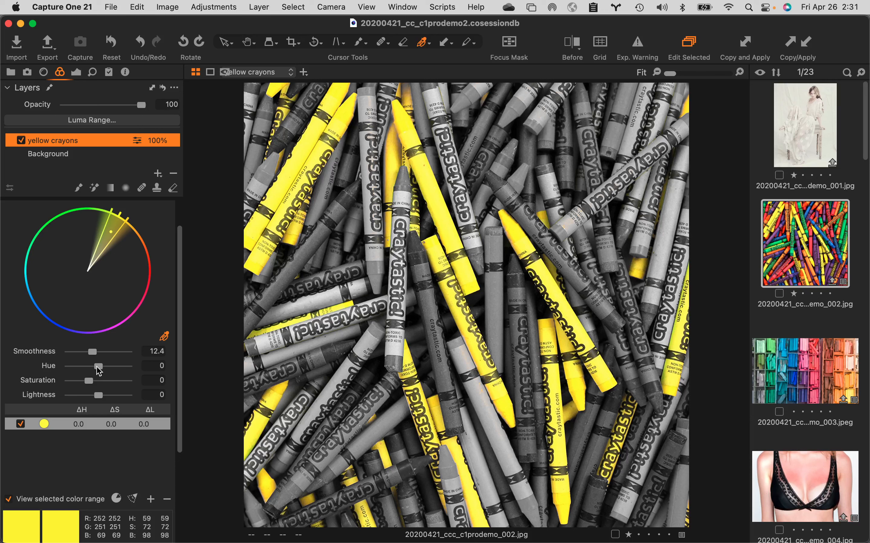
{"action": "left_click_drag", "start_coordinate": [90, 381], "coordinate": [51, 380]}
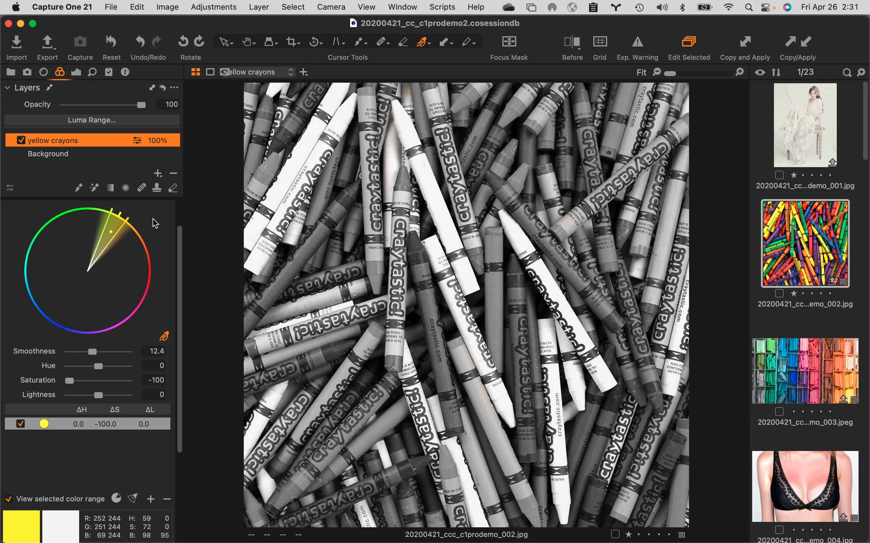
{"action": "left_click", "coordinate": [22, 140]}
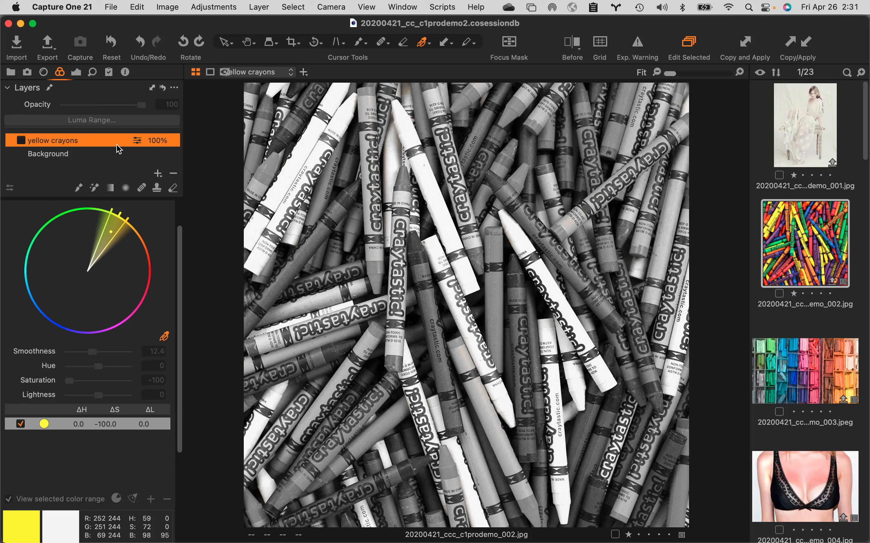
{"action": "left_click", "coordinate": [21, 140]}
Switch between the Background and yellow crayons layers and turn off the selected color range view.
{"action": "left_click", "coordinate": [68, 155]}
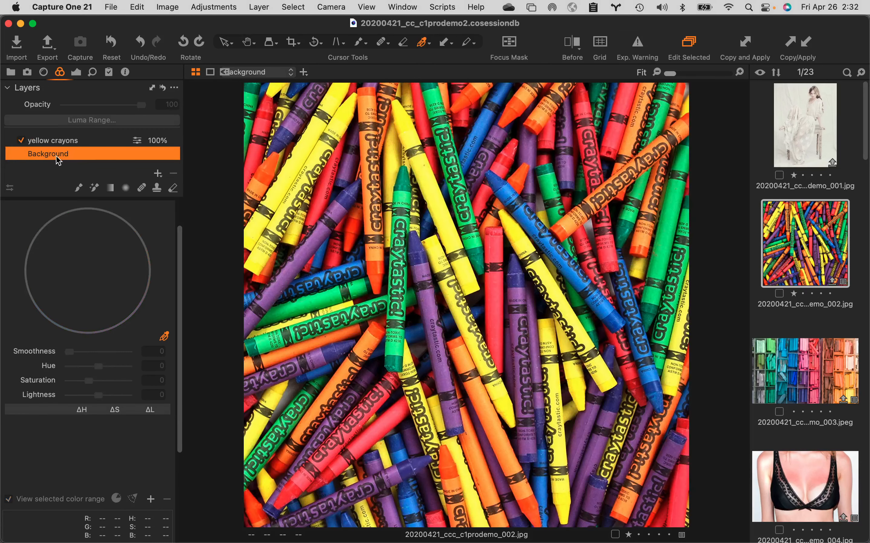
{"action": "left_click", "coordinate": [95, 142]}
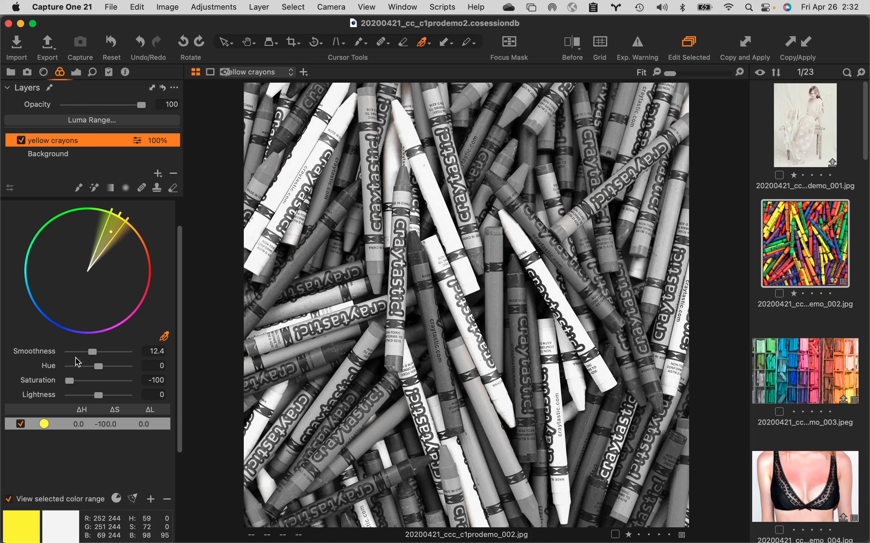
{"action": "left_click", "coordinate": [9, 500]}
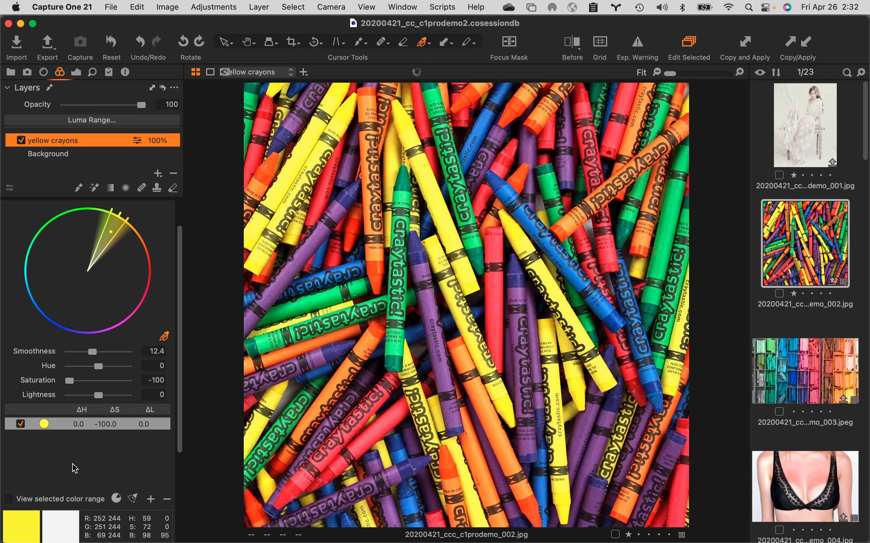
{"action": "double_click", "coordinate": [83, 141]}
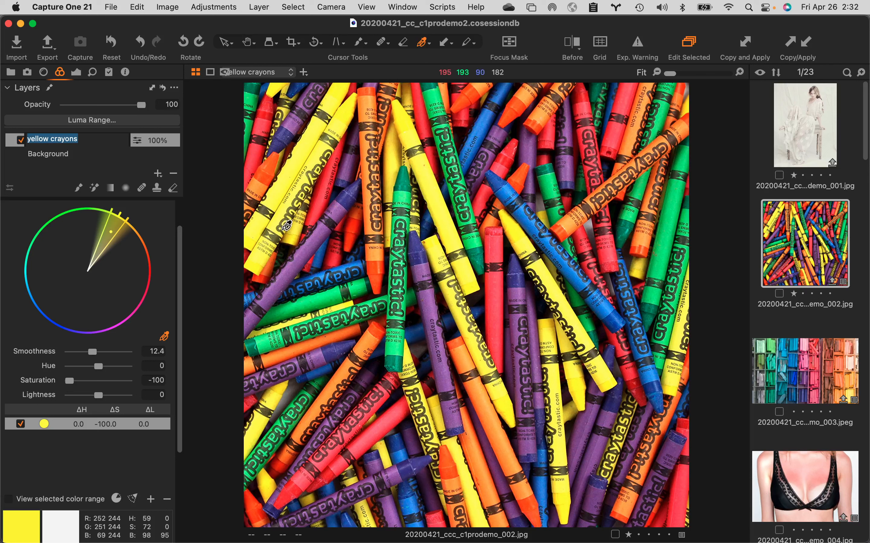
{"action": "left_click", "coordinate": [93, 139]}
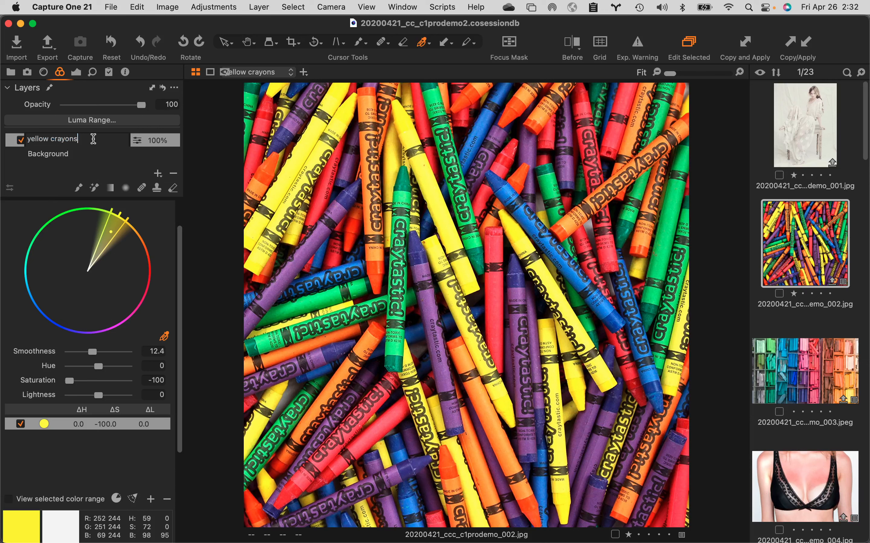
{"action": "left_click", "coordinate": [19, 140]}
{"action": "left_click", "coordinate": [22, 141]}
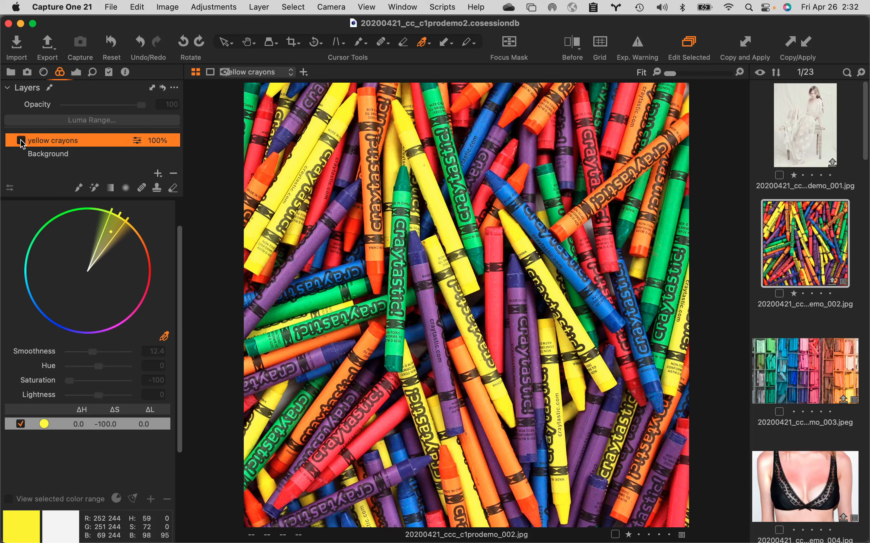
{"action": "left_click", "coordinate": [21, 140]}
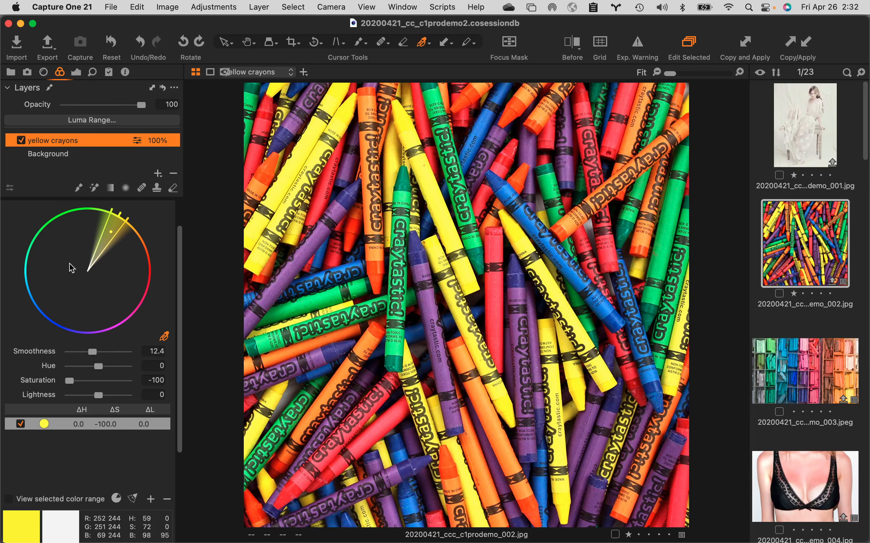
Try the yellow range's Saturation at -100 again, then reset it to 0.
{"action": "double_click", "coordinate": [68, 381]}
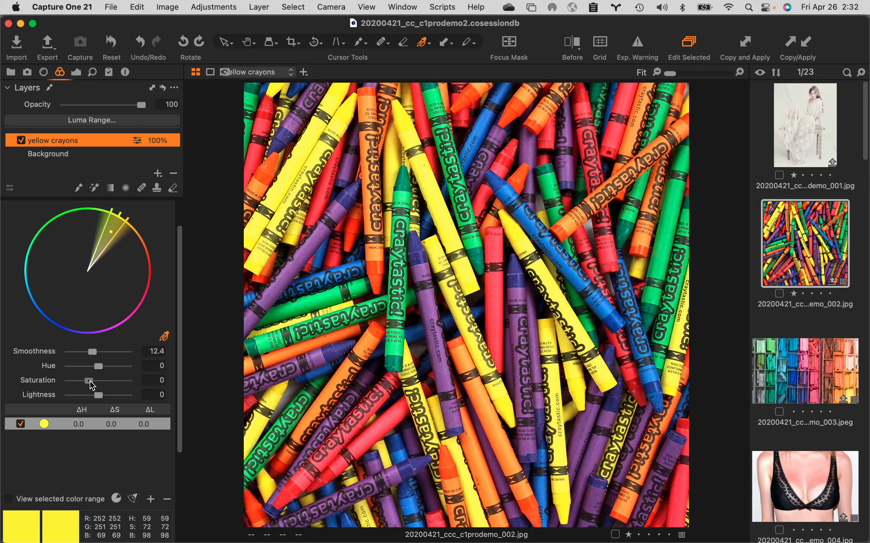
{"action": "left_click_drag", "start_coordinate": [87, 381], "coordinate": [35, 377]}
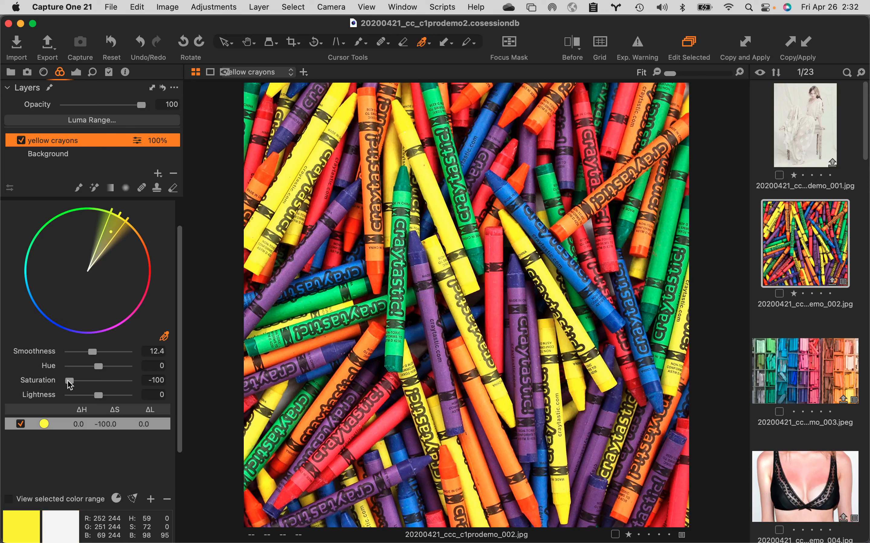
{"action": "double_click", "coordinate": [69, 381]}
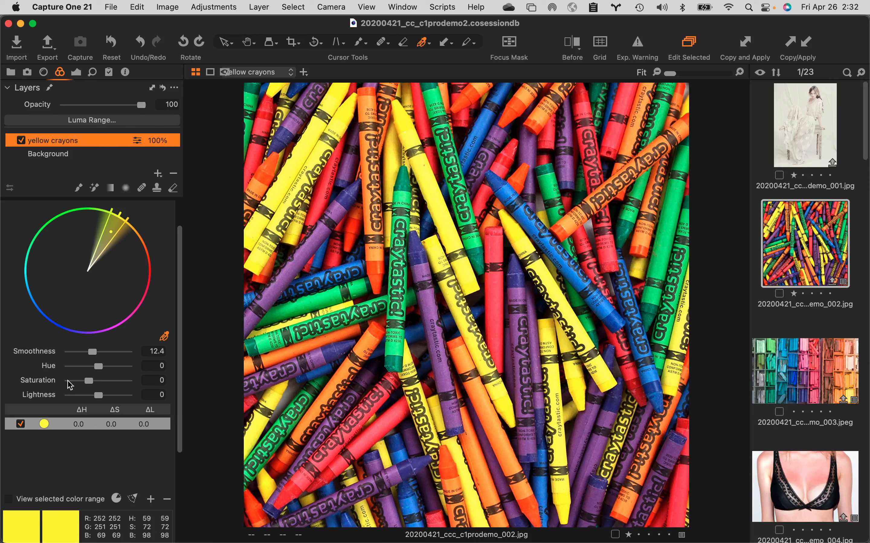
{"action": "left_click", "coordinate": [67, 381]}
{"action": "double_click", "coordinate": [68, 381]}
Reselect the yellow crayons layer and toggle its visibility off and on several times.
{"action": "left_click", "coordinate": [74, 154]}
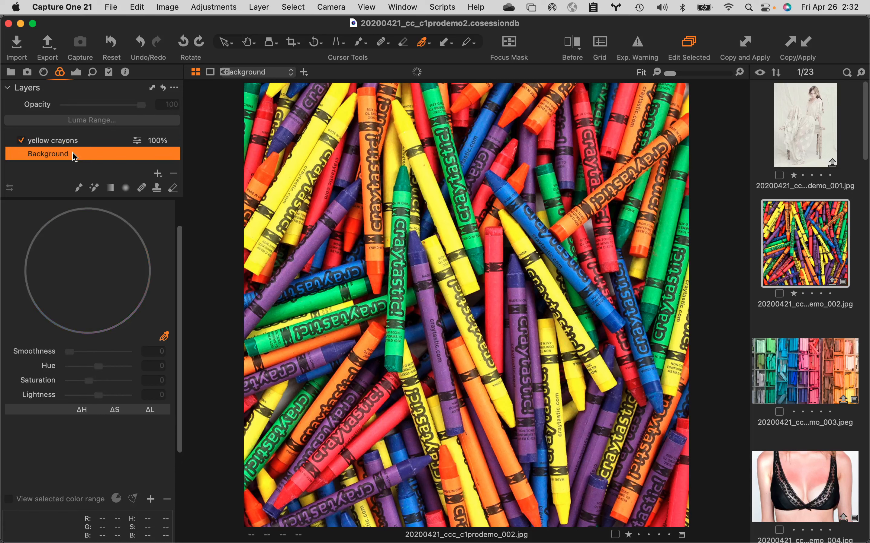
{"action": "left_click", "coordinate": [89, 141]}
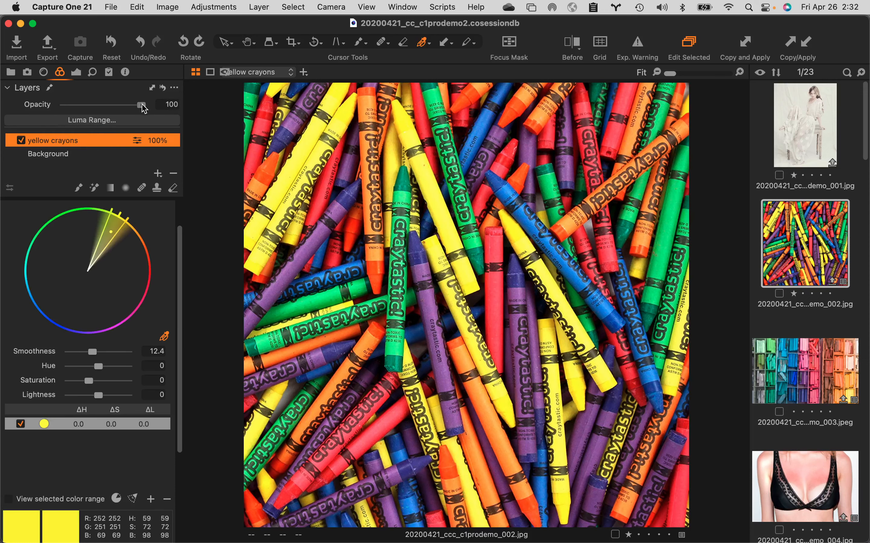
{"action": "left_click_drag", "start_coordinate": [140, 104], "coordinate": [267, 107]}
{"action": "left_click", "coordinate": [21, 140]}
{"action": "left_click", "coordinate": [21, 141]}
{"action": "left_click", "coordinate": [21, 141]}
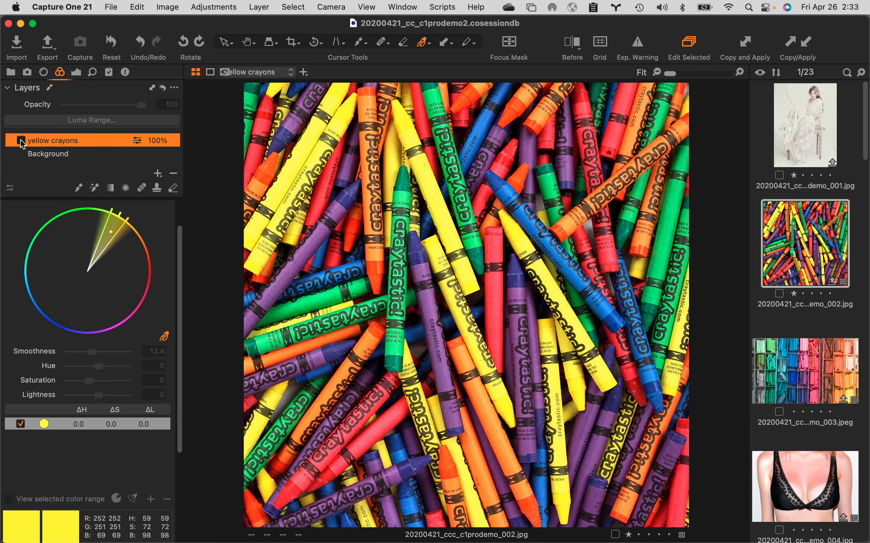
{"action": "left_click", "coordinate": [21, 140]}
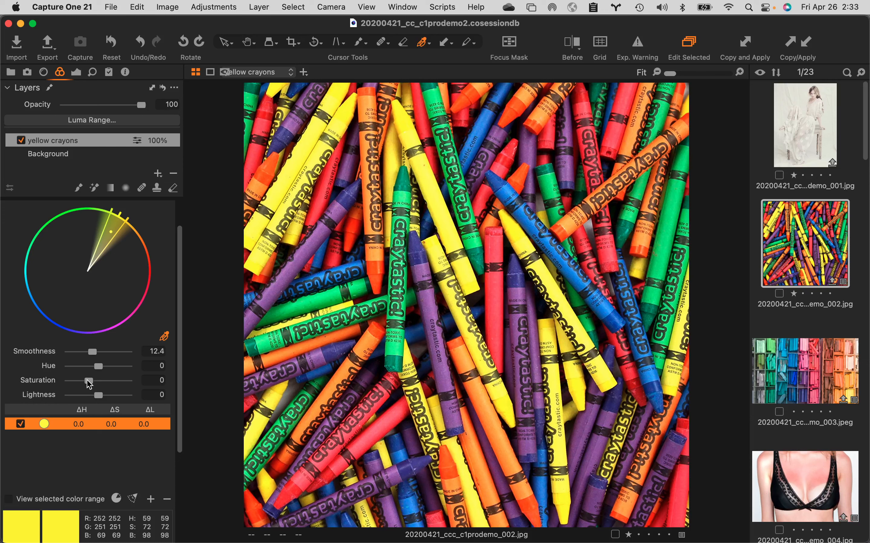
Remove the yellow color range from the layer and delete the yellow crayons layer.
{"action": "left_click_drag", "start_coordinate": [89, 381], "coordinate": [25, 382]}
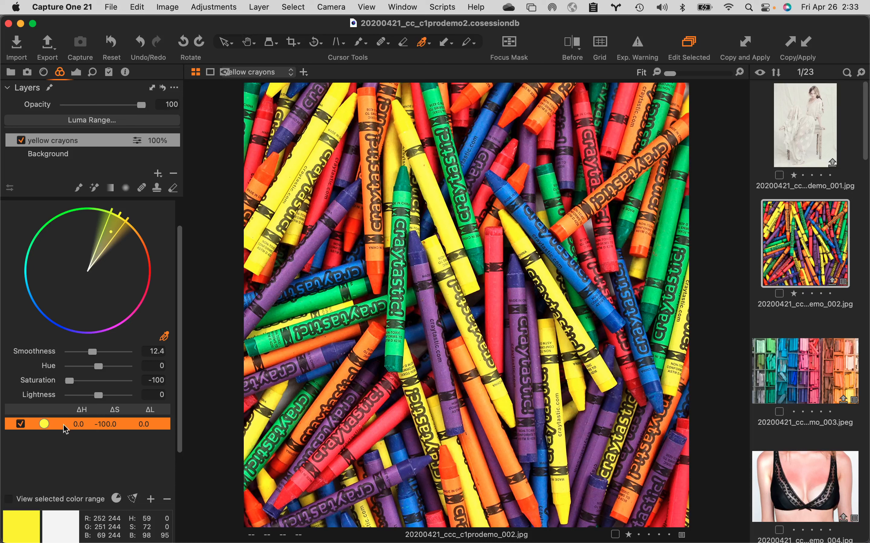
{"action": "left_click", "coordinate": [167, 500]}
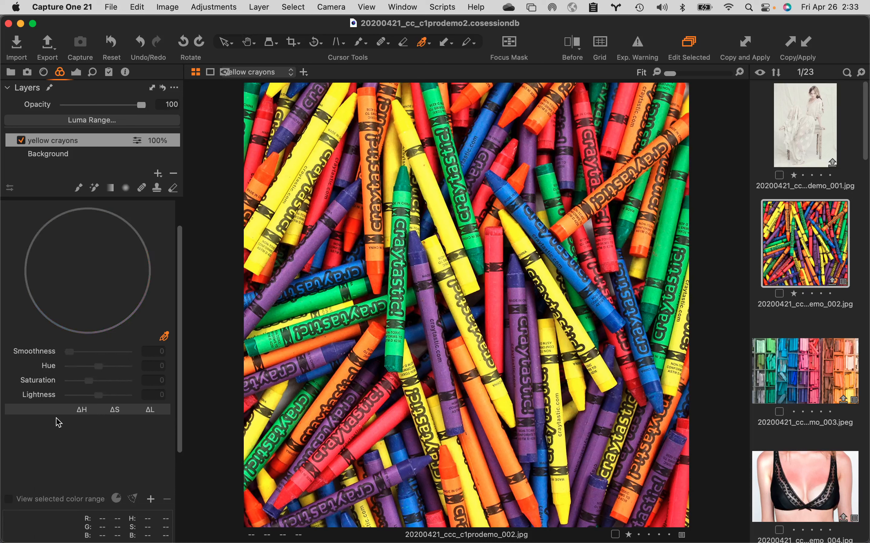
{"action": "left_click", "coordinate": [122, 142]}
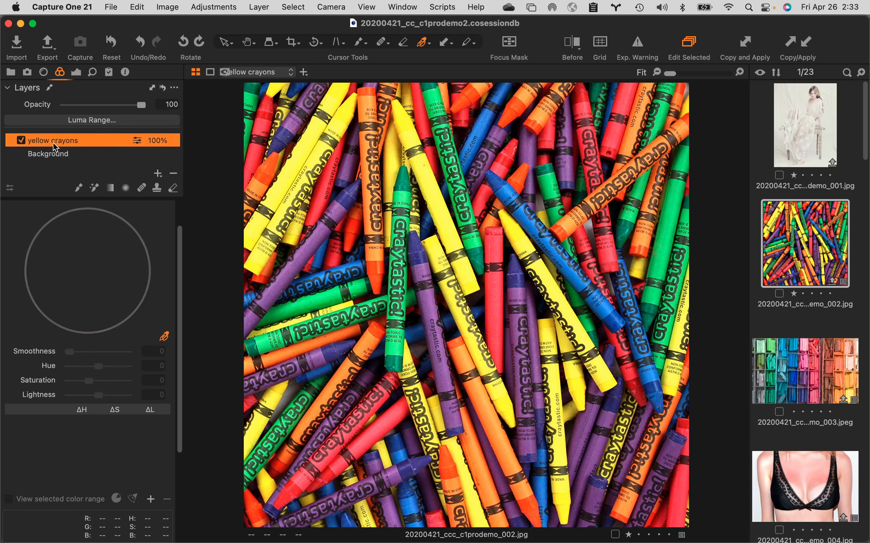
{"action": "left_click", "coordinate": [174, 175]}
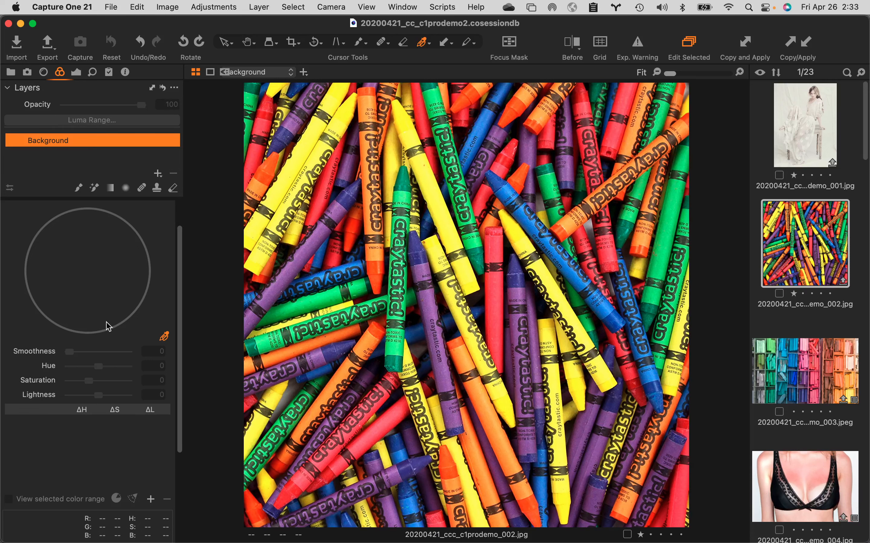
Add a new adjustment layer, pick a color range from a yellow crayon, and view the selected color range.
{"action": "left_click", "coordinate": [158, 174]}
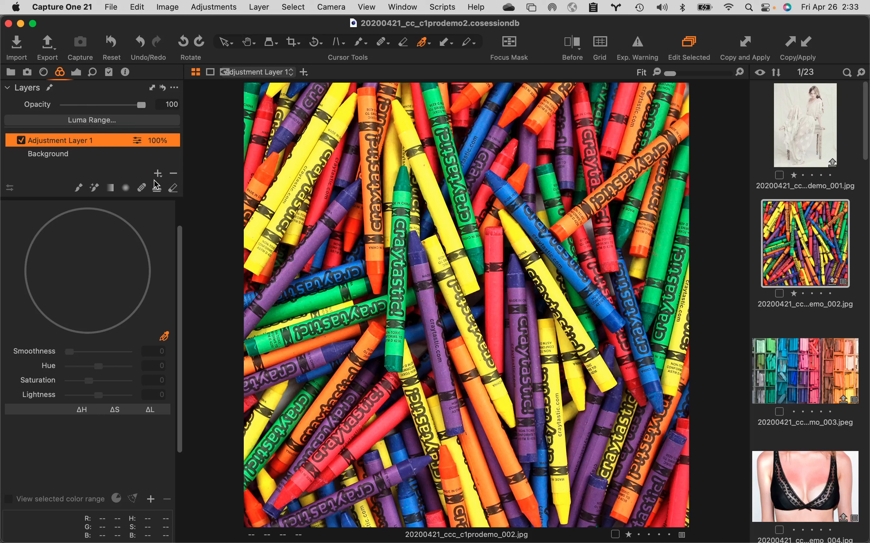
{"action": "left_click", "coordinate": [164, 336]}
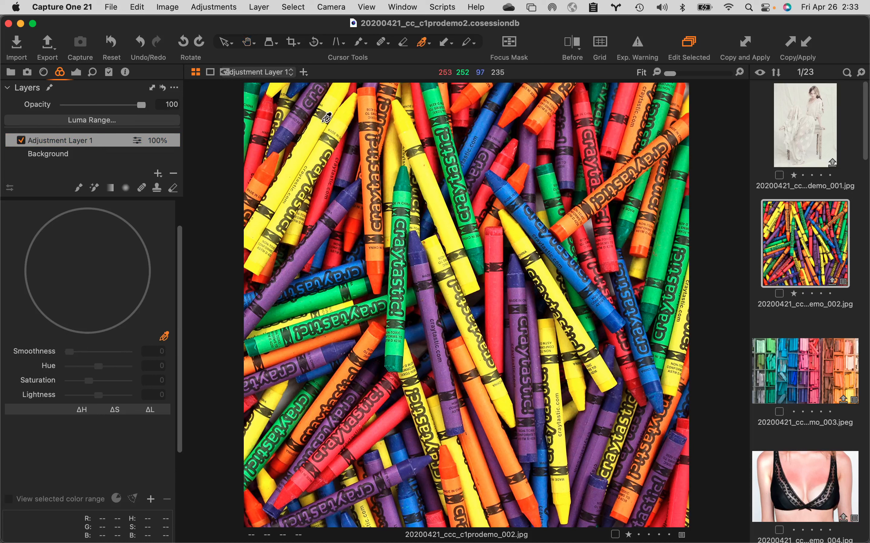
{"action": "left_click", "coordinate": [316, 142]}
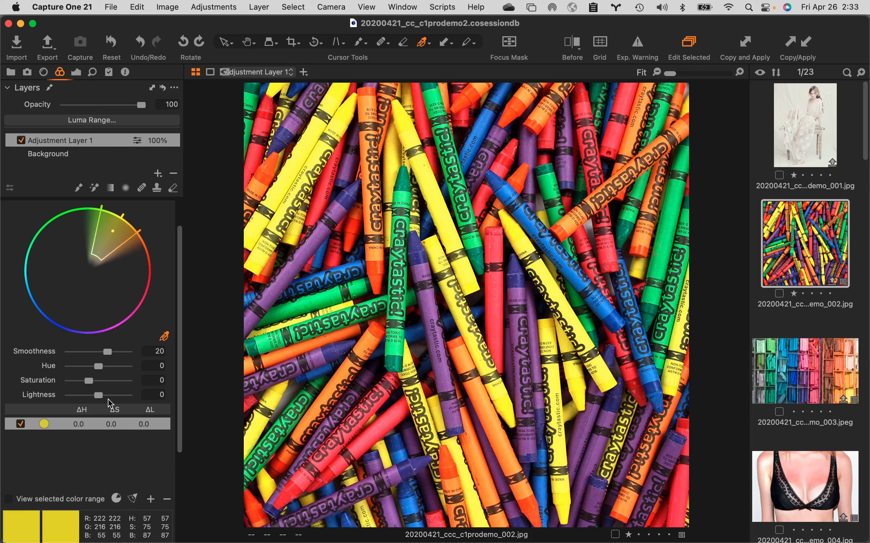
{"action": "left_click", "coordinate": [134, 499]}
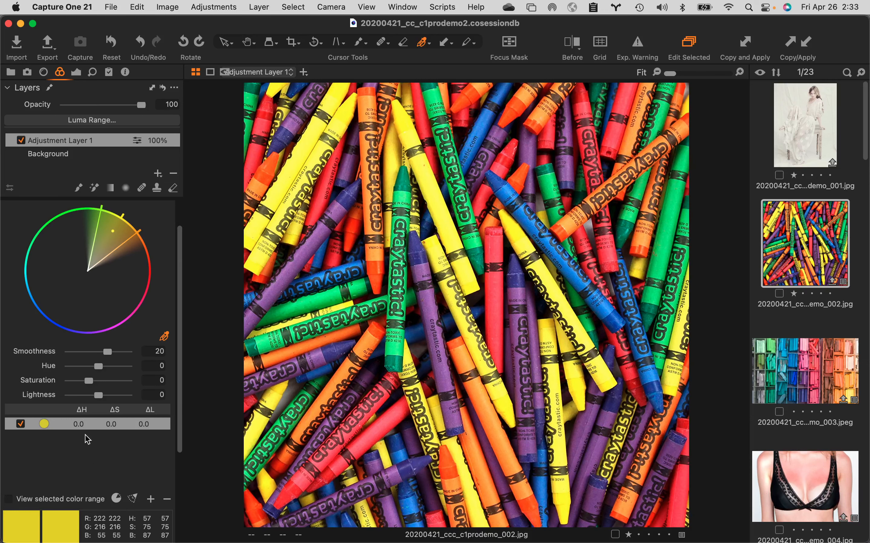
{"action": "left_click", "coordinate": [8, 500]}
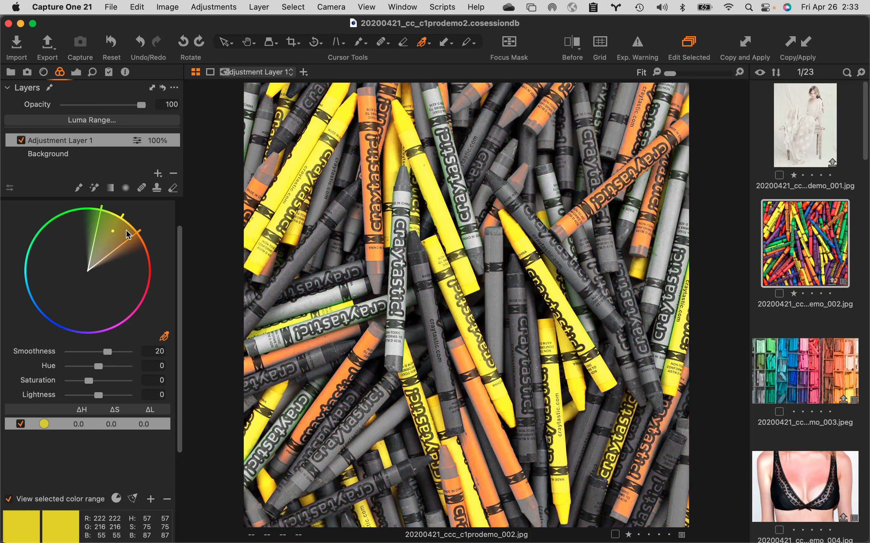
Narrow the yellow range on the wheel, set Smoothness to 12 and Saturation to -100.
{"action": "left_click_drag", "start_coordinate": [139, 232], "coordinate": [116, 212]}
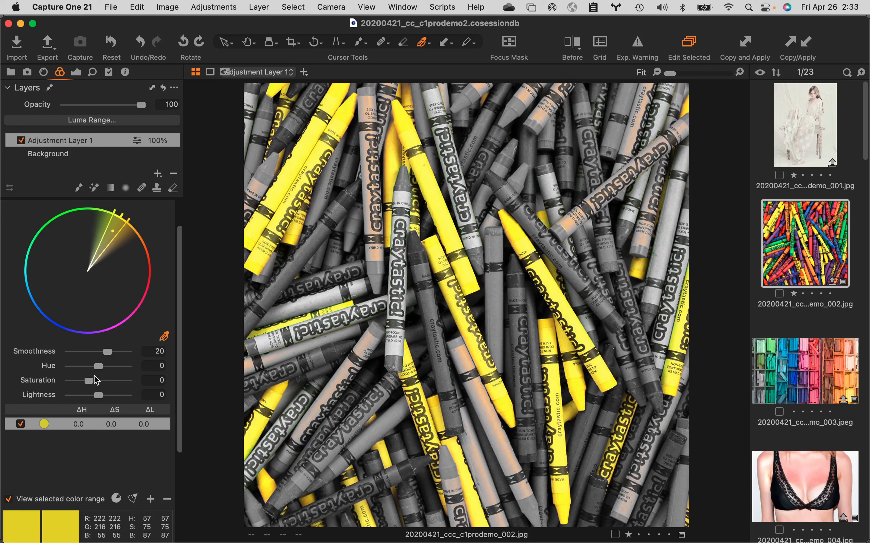
{"action": "left_click_drag", "start_coordinate": [108, 352], "coordinate": [92, 354]}
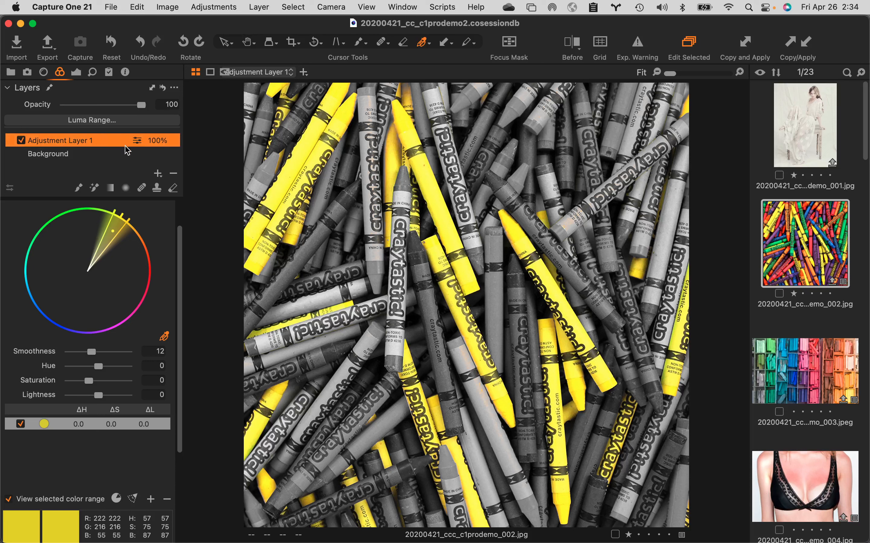
{"action": "left_click_drag", "start_coordinate": [90, 381], "coordinate": [66, 381]}
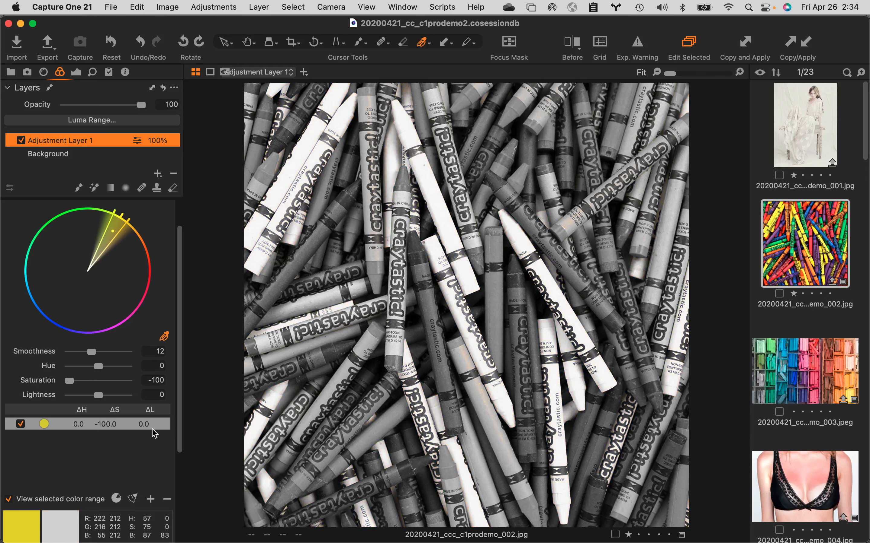
Toggle Adjustment Layer 1's visibility off and on, select the Background layer, and reselect the adjustment layer.
{"action": "left_click", "coordinate": [21, 142]}
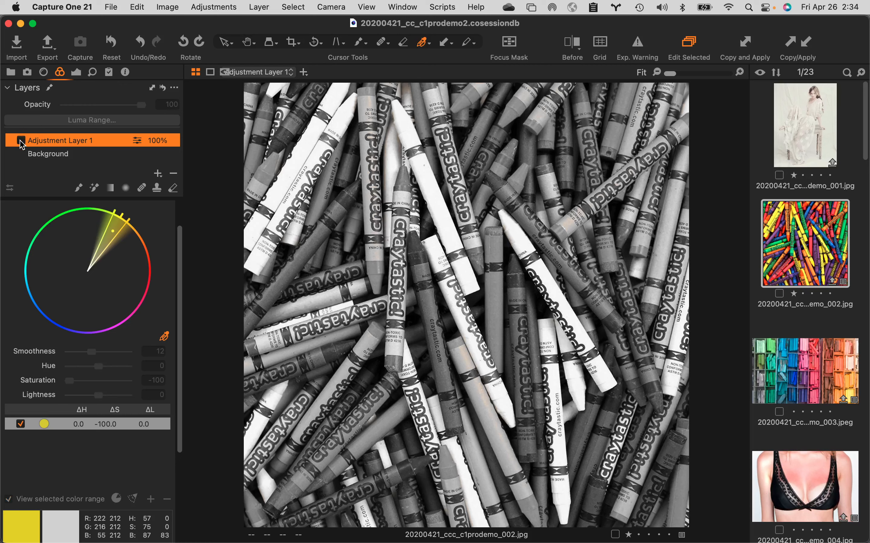
{"action": "left_click", "coordinate": [21, 142]}
{"action": "left_click", "coordinate": [48, 154]}
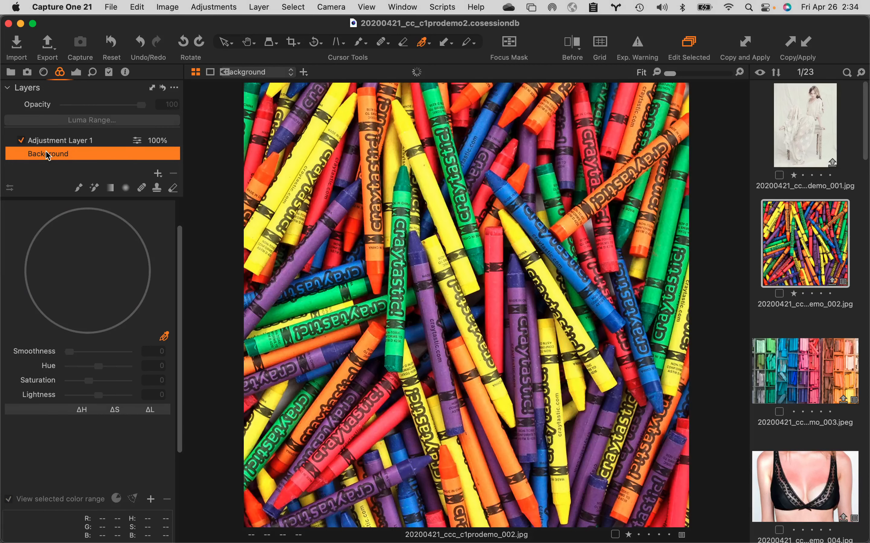
{"action": "left_click", "coordinate": [62, 142]}
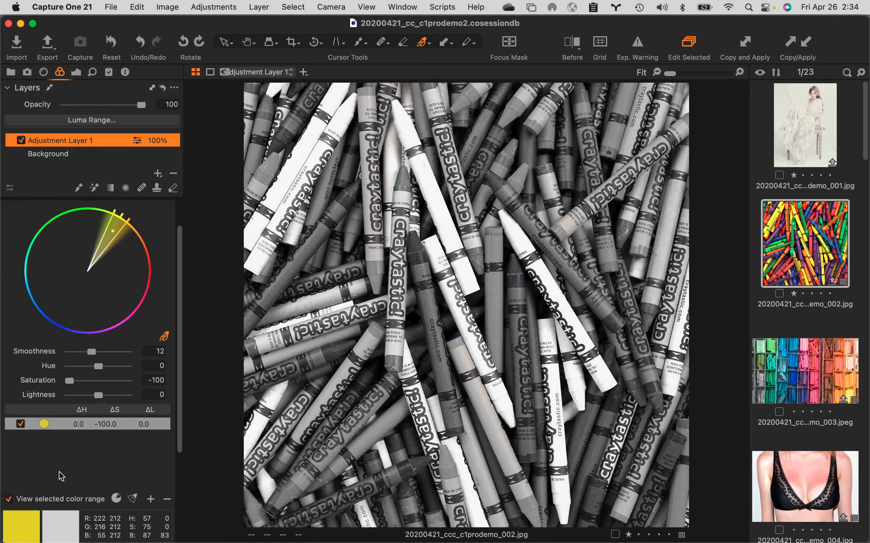
Turn off the selected color range view and delete Adjustment Layer 1.
{"action": "left_click", "coordinate": [8, 500]}
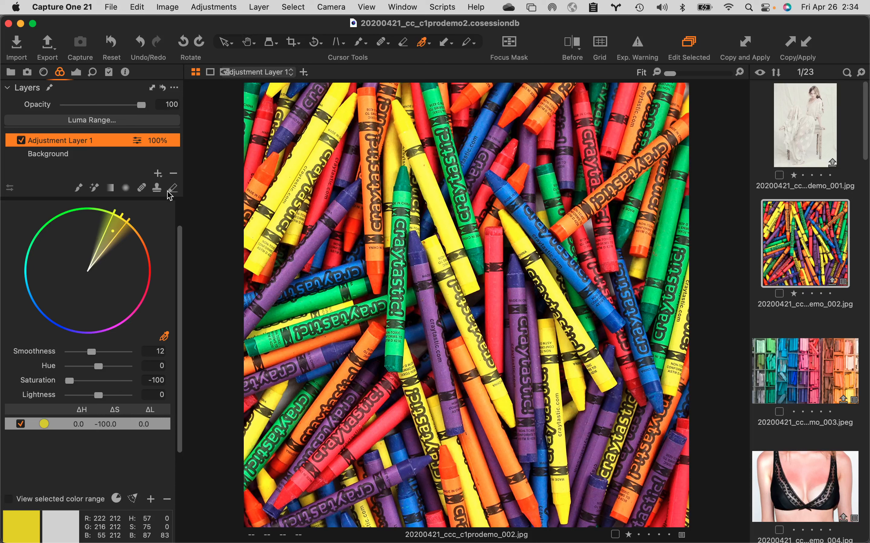
{"action": "left_click", "coordinate": [174, 173]}
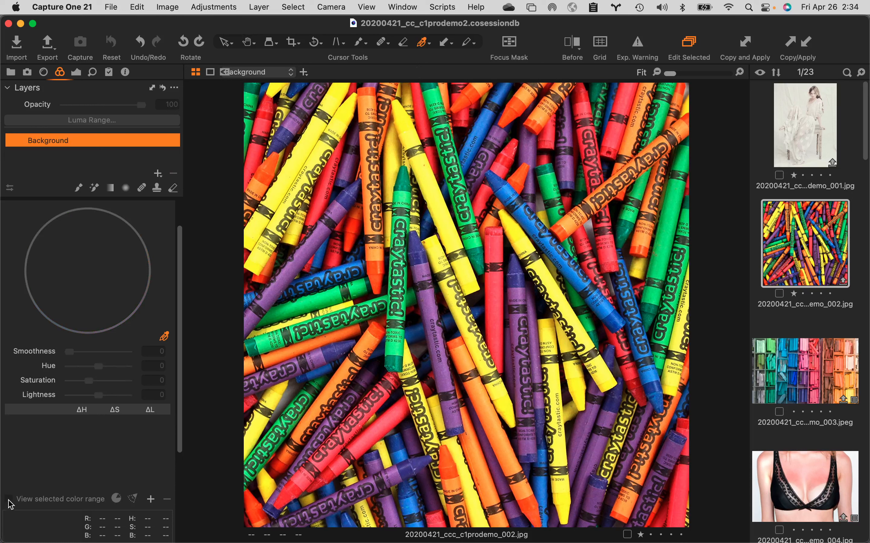
Add a new adjustment layer, pick a color range from a yellow crayon, and view the selected color range.
{"action": "left_click", "coordinate": [157, 174]}
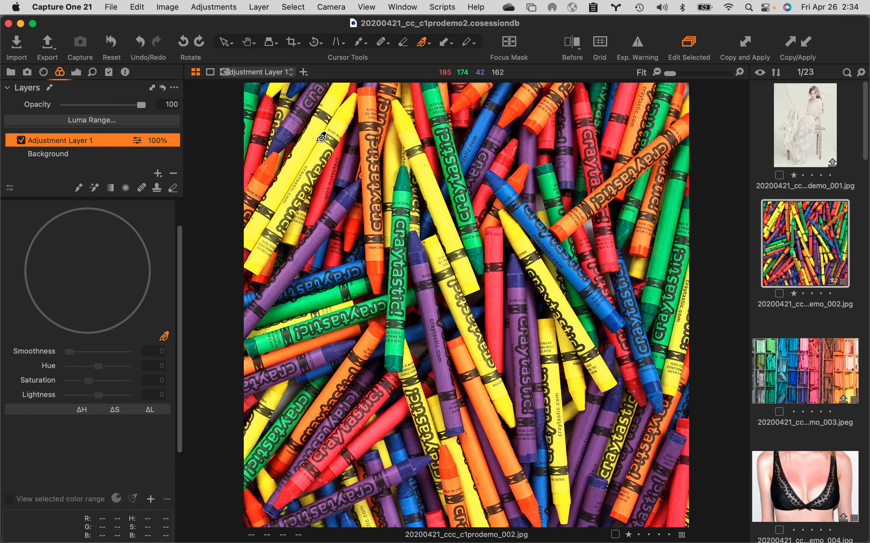
{"action": "left_click", "coordinate": [316, 150]}
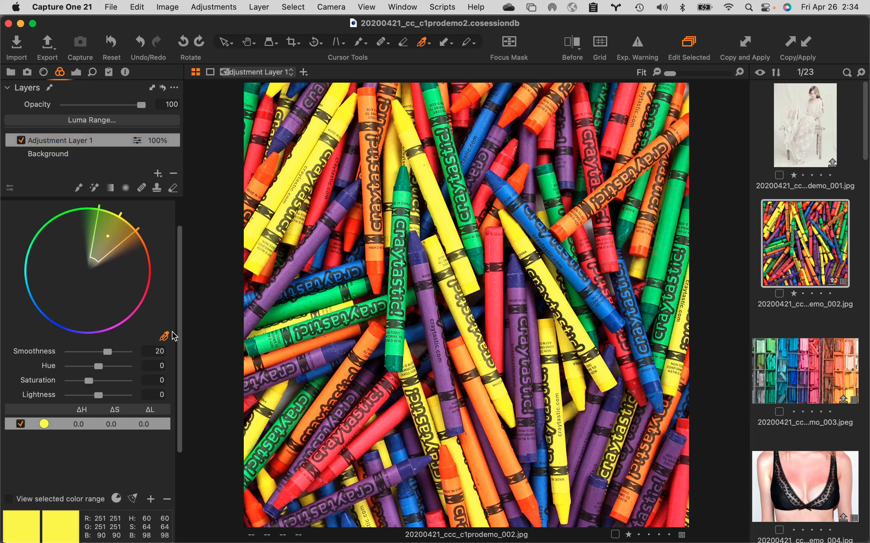
{"action": "left_click", "coordinate": [130, 498]}
{"action": "left_click", "coordinate": [8, 499]}
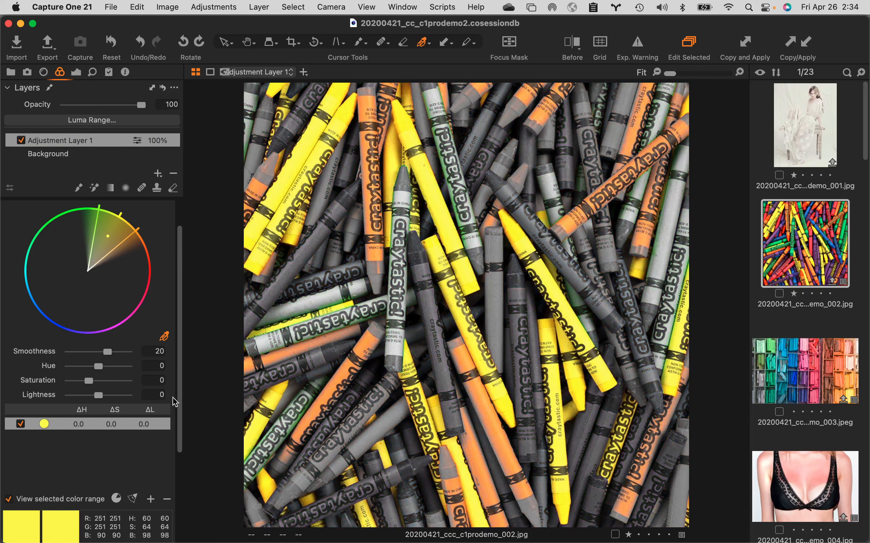
Narrow the yellow range on the color wheel and set Smoothness to 11.9.
{"action": "left_click_drag", "start_coordinate": [139, 227], "coordinate": [112, 209]}
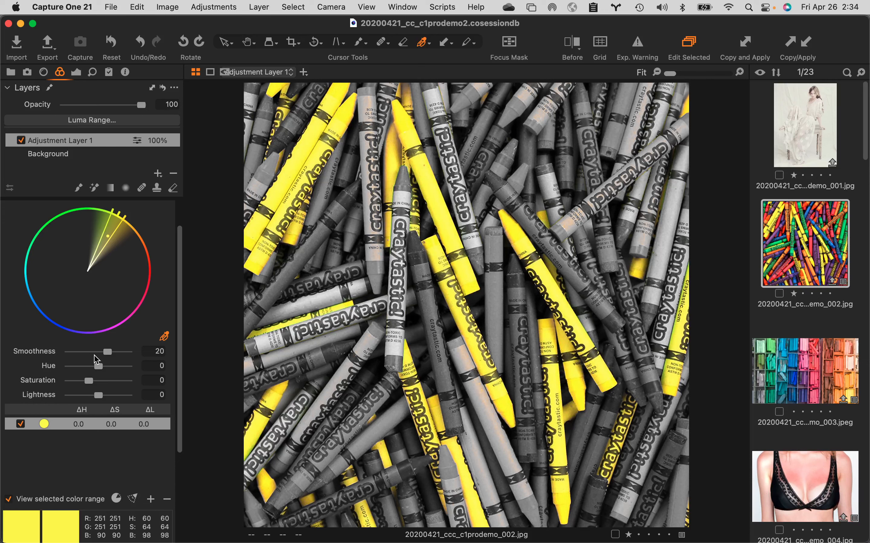
{"action": "left_click_drag", "start_coordinate": [107, 354], "coordinate": [92, 354]}
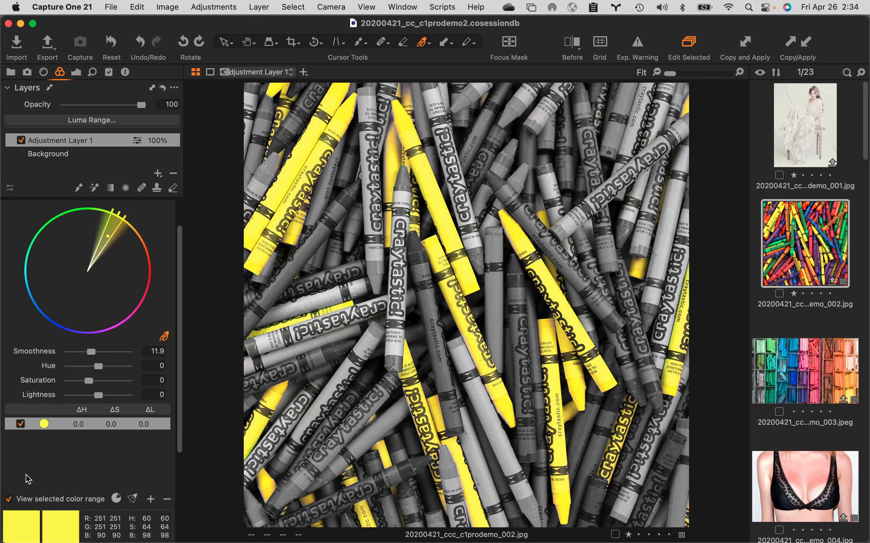
Turn off the color range view and set the yellow range's Saturation to -100.
{"action": "left_click", "coordinate": [8, 500]}
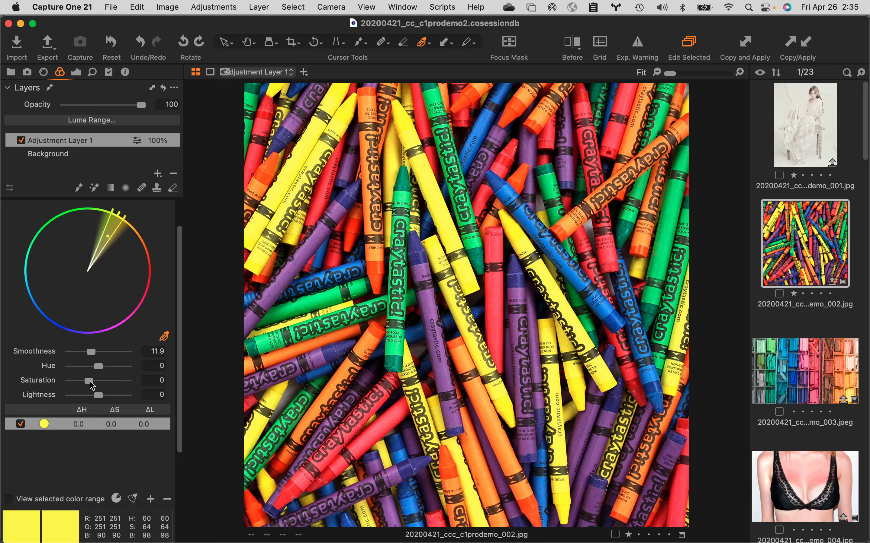
{"action": "left_click_drag", "start_coordinate": [90, 382], "coordinate": [40, 390]}
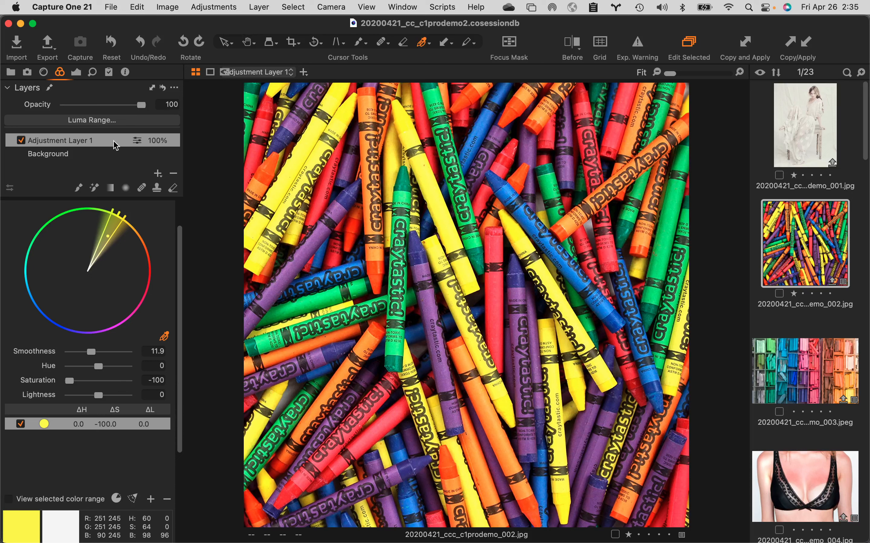
{"action": "double_click", "coordinate": [67, 379]}
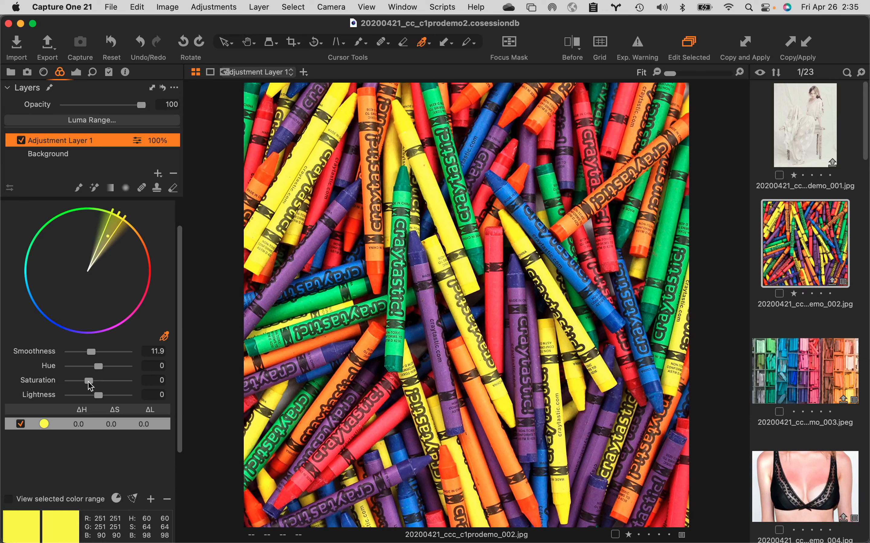
{"action": "left_click_drag", "start_coordinate": [88, 382], "coordinate": [35, 374]}
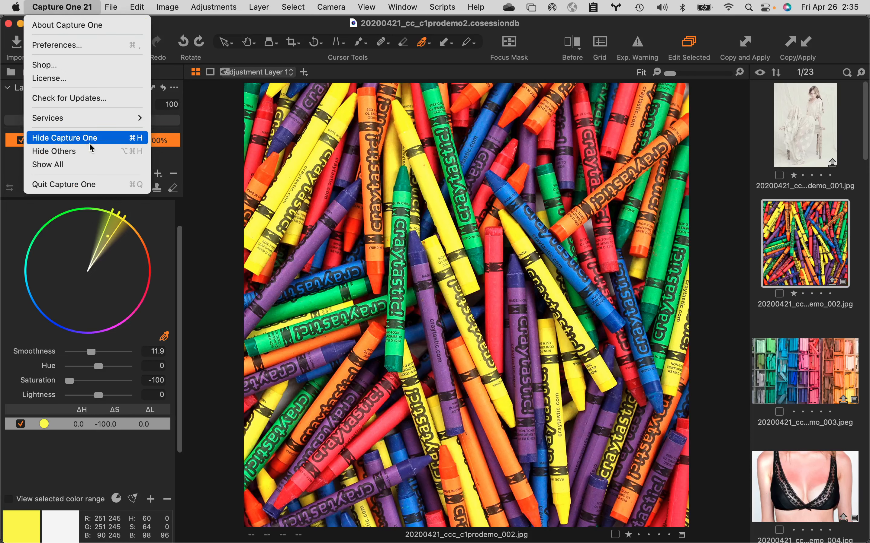
Quit Capture One and relaunch it from the Dock.
{"action": "left_click", "coordinate": [107, 184]}
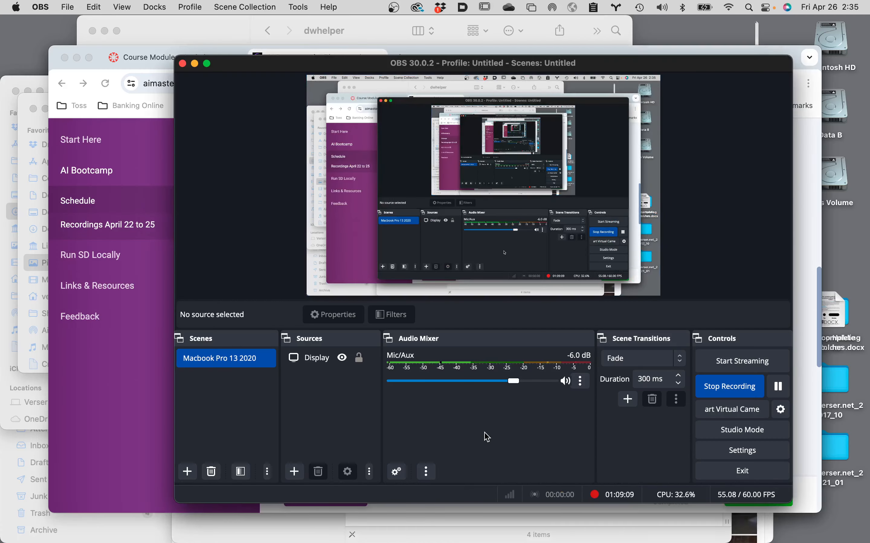
{"action": "mouse_move", "coordinate": [334, 542]}
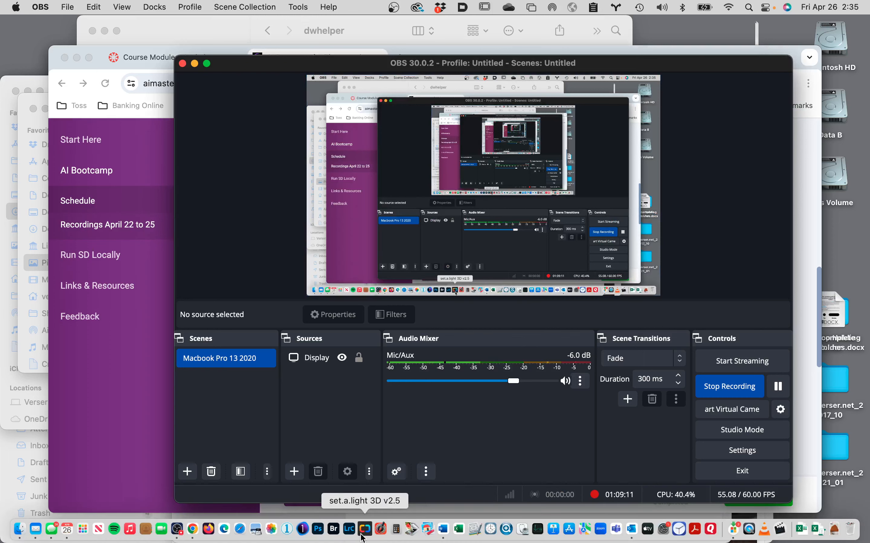
{"action": "left_click", "coordinate": [302, 531]}
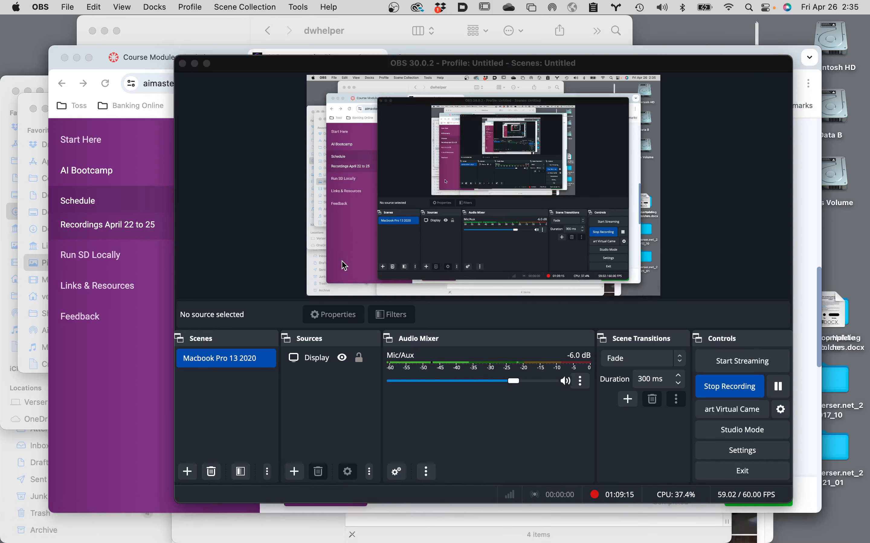
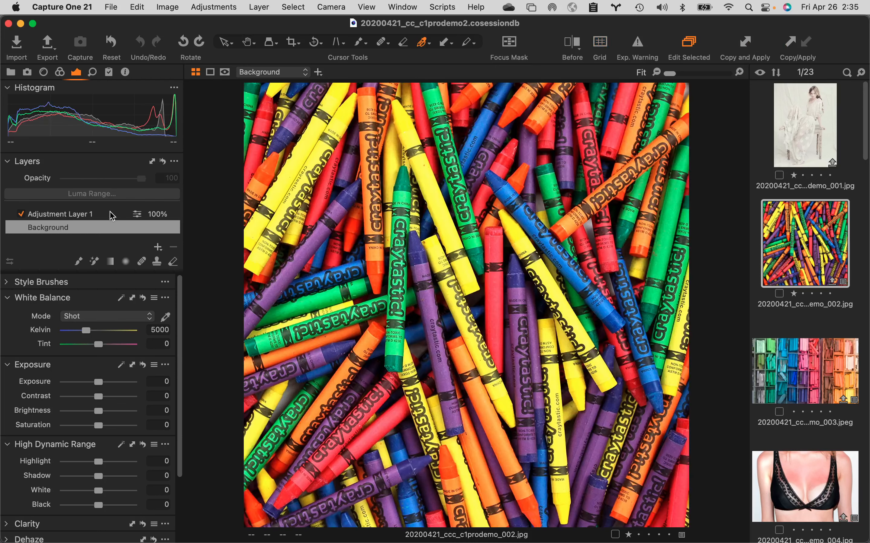
Select Adjustment Layer 1 and delete it from the layer stack.
{"action": "left_click", "coordinate": [112, 215]}
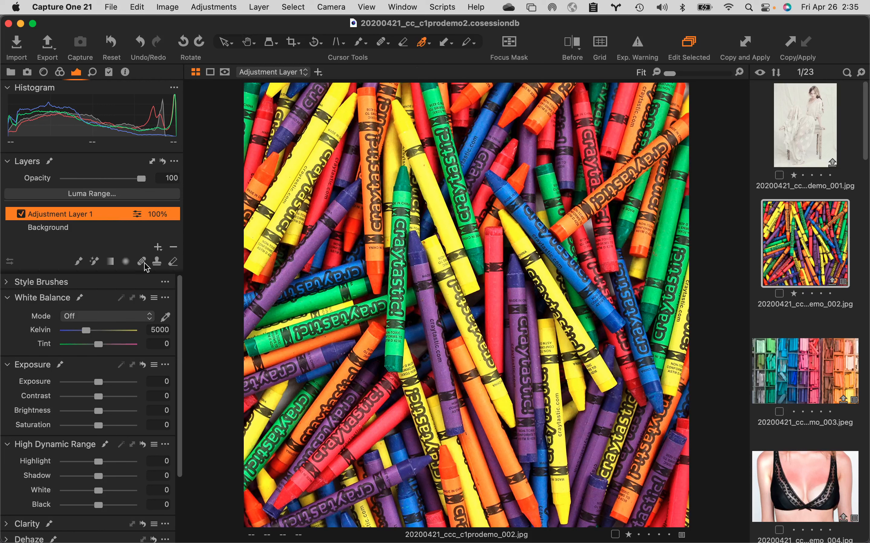
{"action": "left_click", "coordinate": [60, 72]}
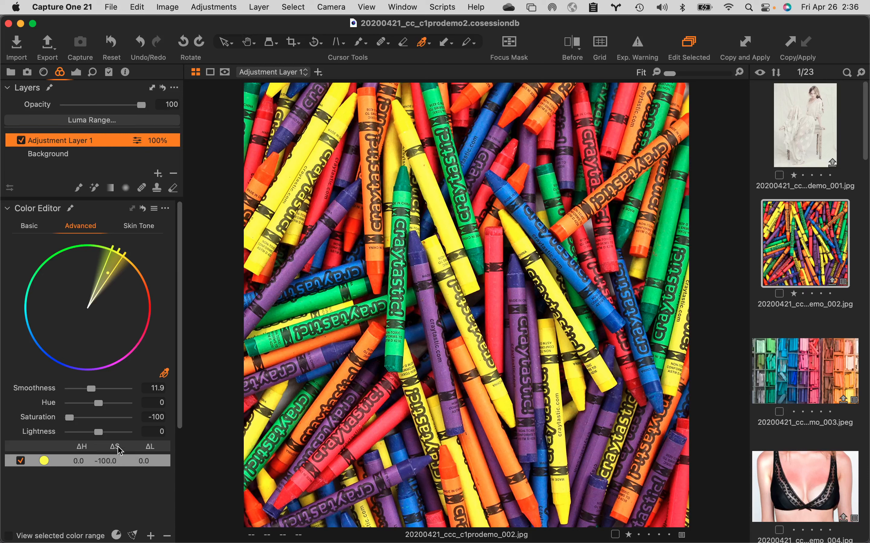
{"action": "left_click", "coordinate": [21, 461]}
{"action": "left_click_drag", "start_coordinate": [143, 107], "coordinate": [175, 124]}
{"action": "left_click", "coordinate": [172, 175]}
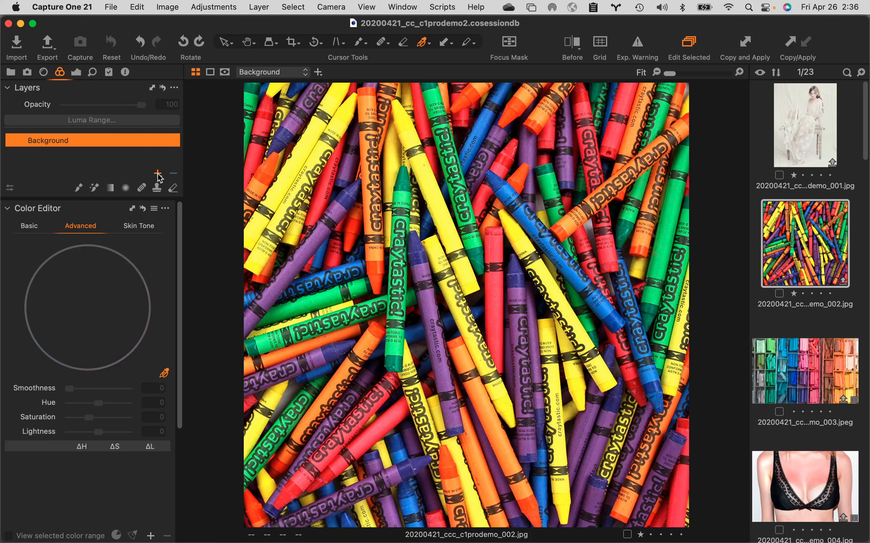
Add a new adjustment layer, pick the color range from a yellow crayon, and set its Saturation to -100.
{"action": "left_click", "coordinate": [158, 174]}
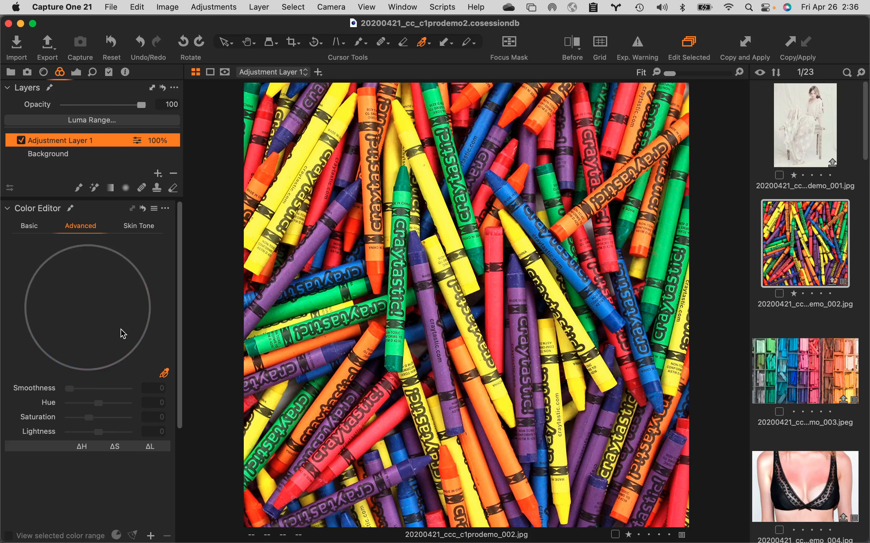
{"action": "left_click", "coordinate": [165, 374]}
{"action": "left_click", "coordinate": [318, 155]}
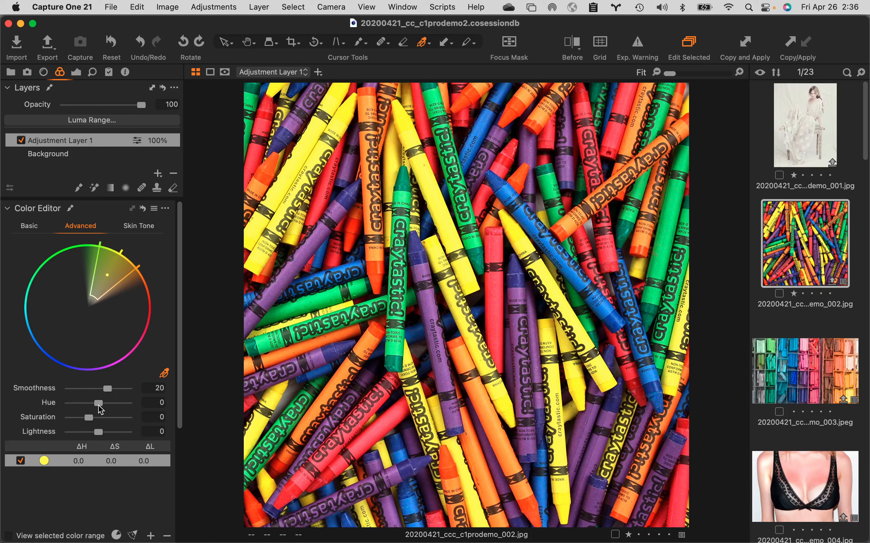
{"action": "left_click_drag", "start_coordinate": [99, 406], "coordinate": [176, 404]}
{"action": "double_click", "coordinate": [128, 403]}
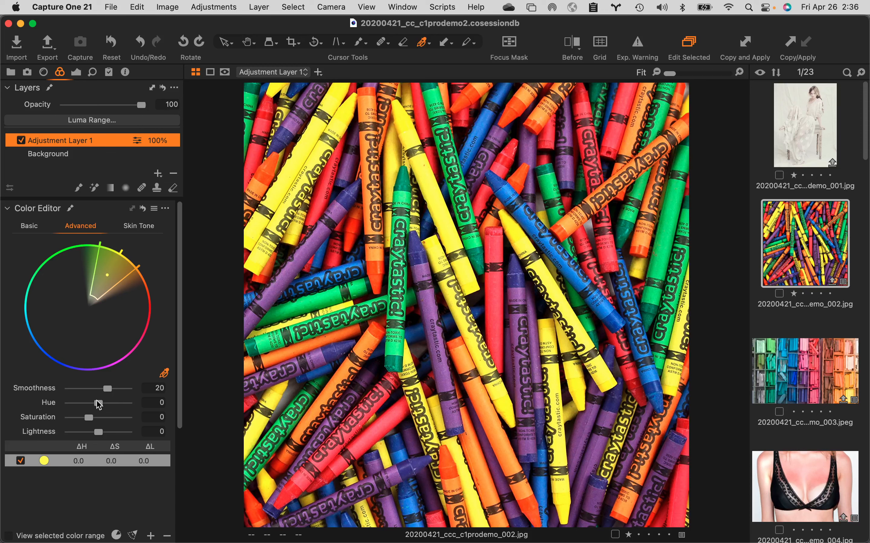
{"action": "left_click_drag", "start_coordinate": [88, 417], "coordinate": [32, 415]}
Switch between the Background and the new adjustment layer, then delete the adjustment layer.
{"action": "left_click", "coordinate": [57, 160]}
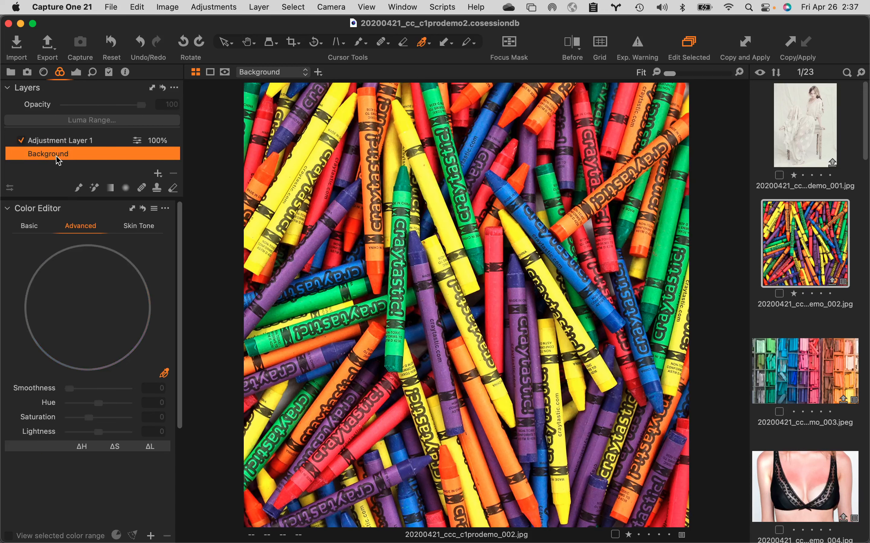
{"action": "left_click", "coordinate": [107, 144]}
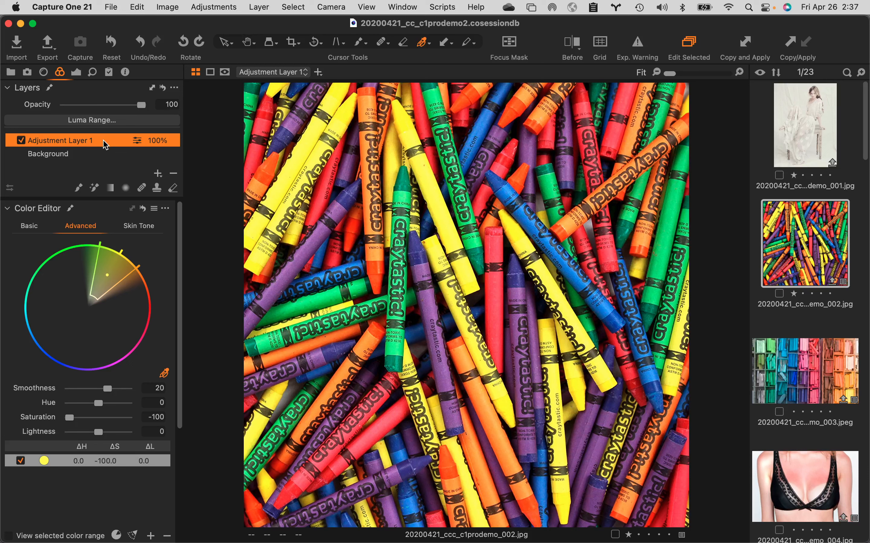
{"action": "left_click", "coordinate": [158, 173]}
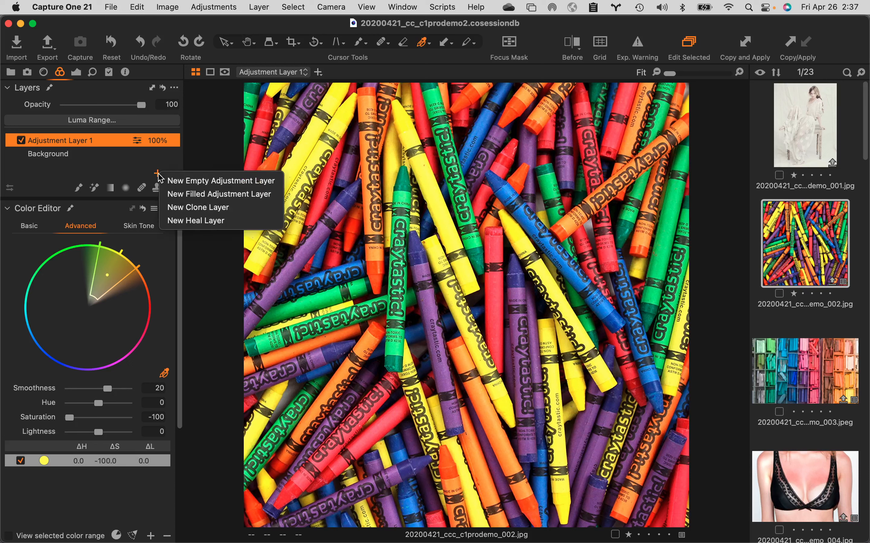
{"action": "left_click", "coordinate": [117, 166]}
{"action": "left_click", "coordinate": [174, 174]}
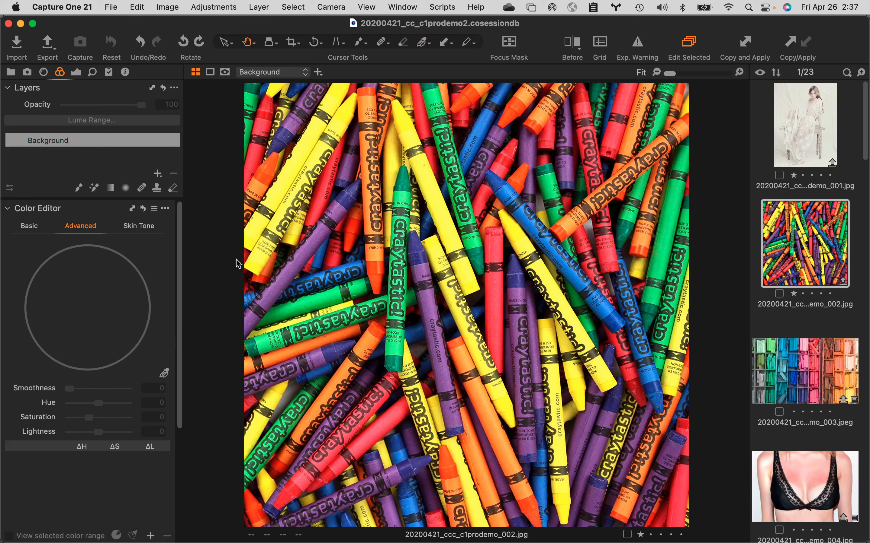
On the Background layer, pick the yellow crayon color range, view it, narrow it on the wheel, and set Smoothness to 12.
{"action": "left_click", "coordinate": [164, 373]}
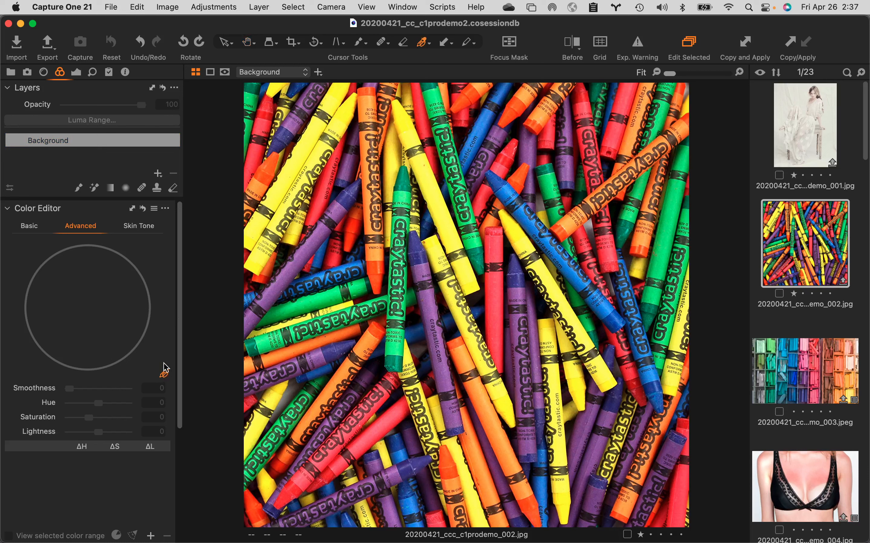
{"action": "left_click", "coordinate": [306, 155]}
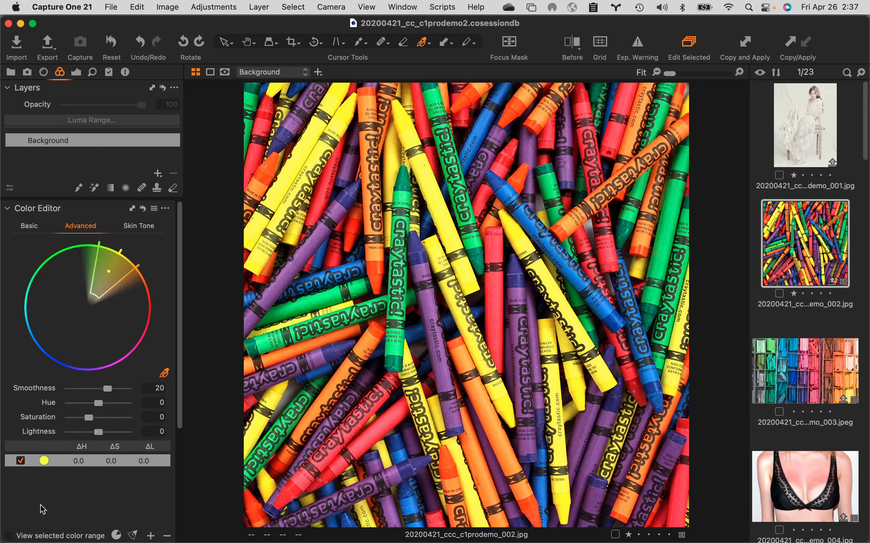
{"action": "left_click", "coordinate": [8, 536]}
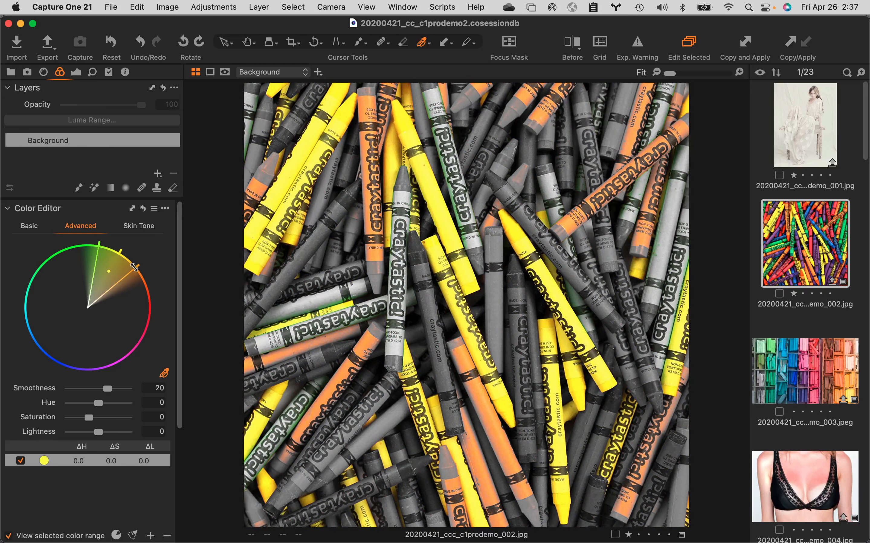
{"action": "left_click_drag", "start_coordinate": [134, 267], "coordinate": [111, 247]}
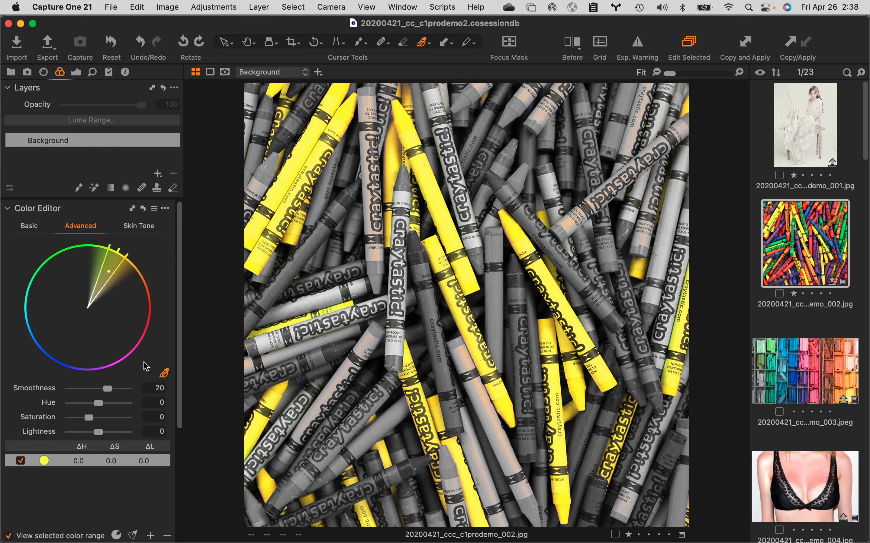
{"action": "left_click_drag", "start_coordinate": [107, 389], "coordinate": [92, 391]}
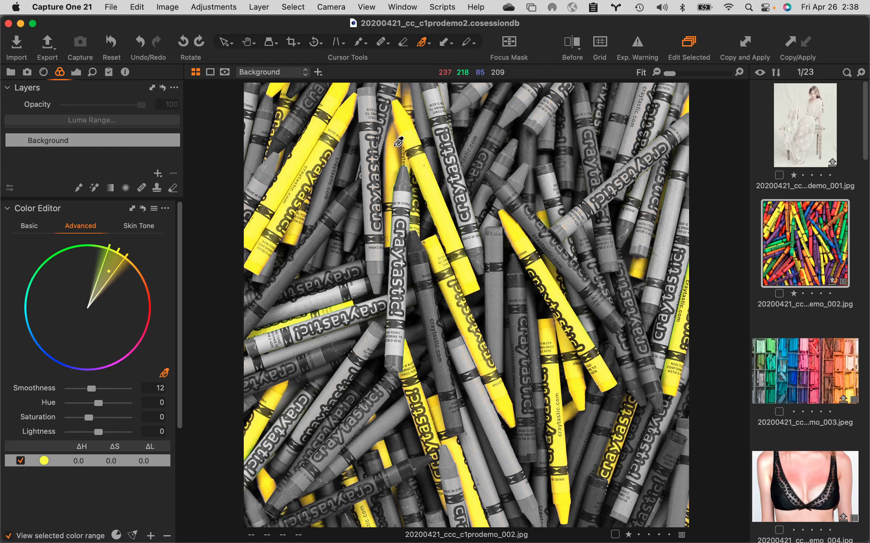
Create a masked layer from the yellow color selection.
{"action": "left_click", "coordinate": [166, 209]}
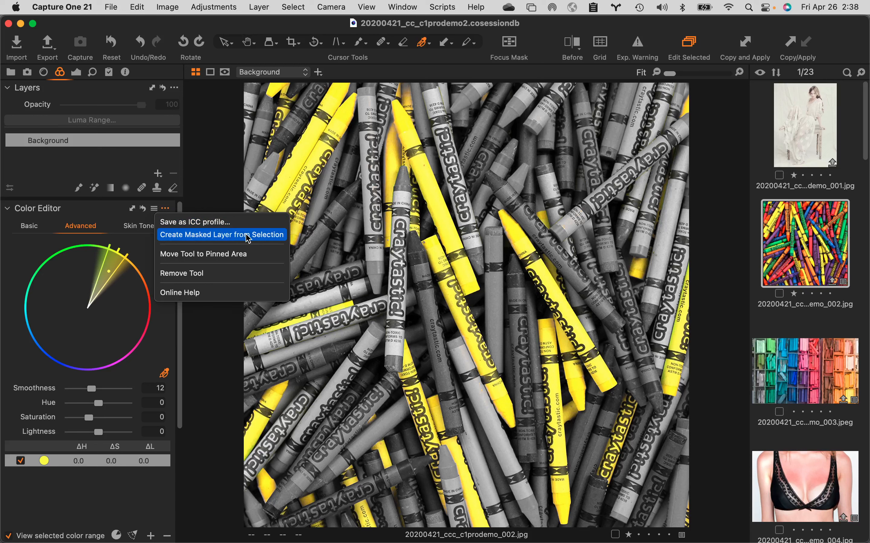
{"action": "left_click", "coordinate": [264, 236]}
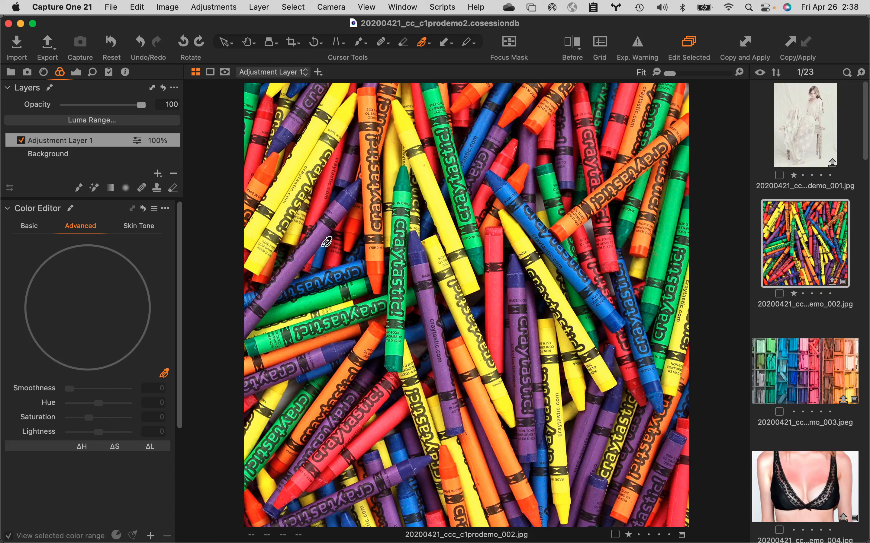
{"action": "key", "text": "super+z"}
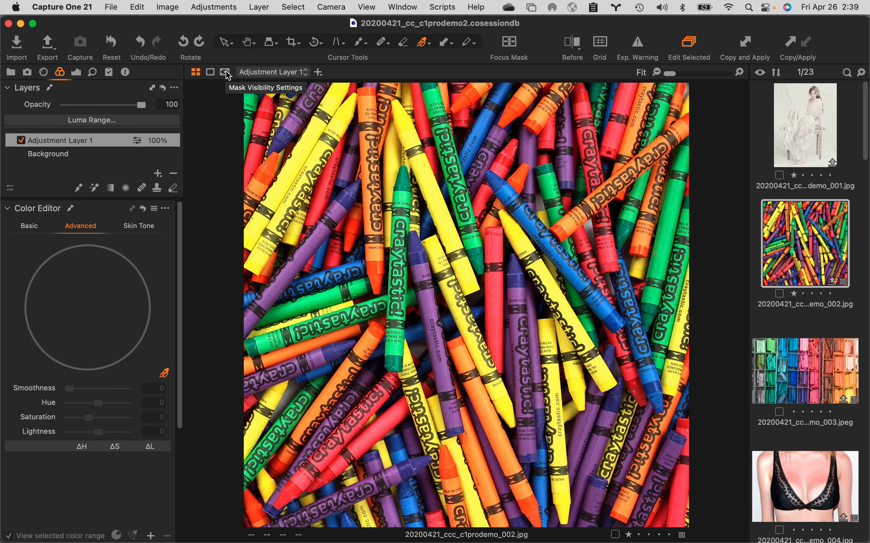
Display the new layer's mask as a grayscale mask and as an always-visible overlay.
{"action": "left_click", "coordinate": [226, 72]}
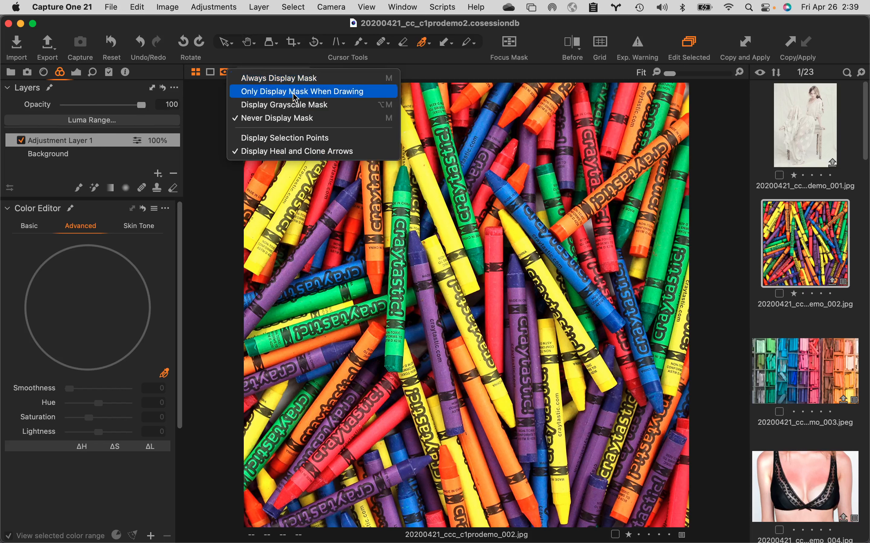
{"action": "left_click", "coordinate": [304, 108]}
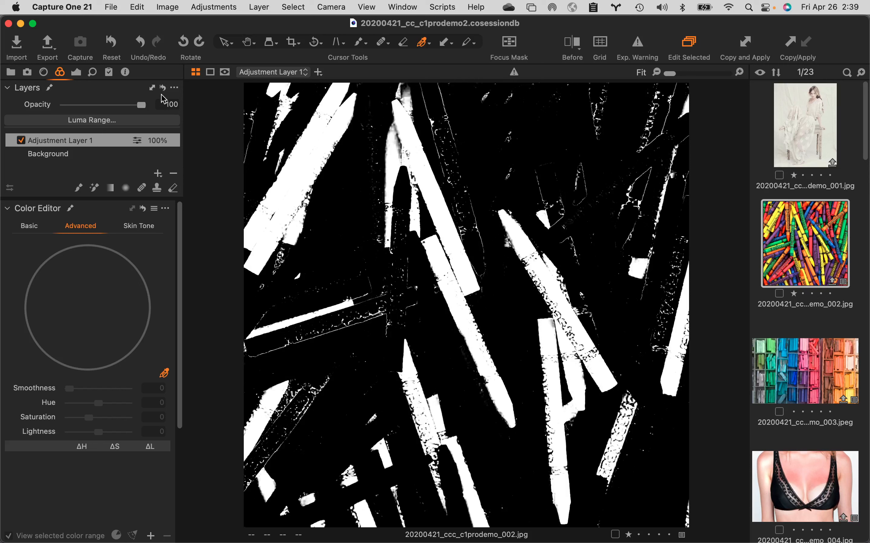
{"action": "left_click", "coordinate": [225, 73]}
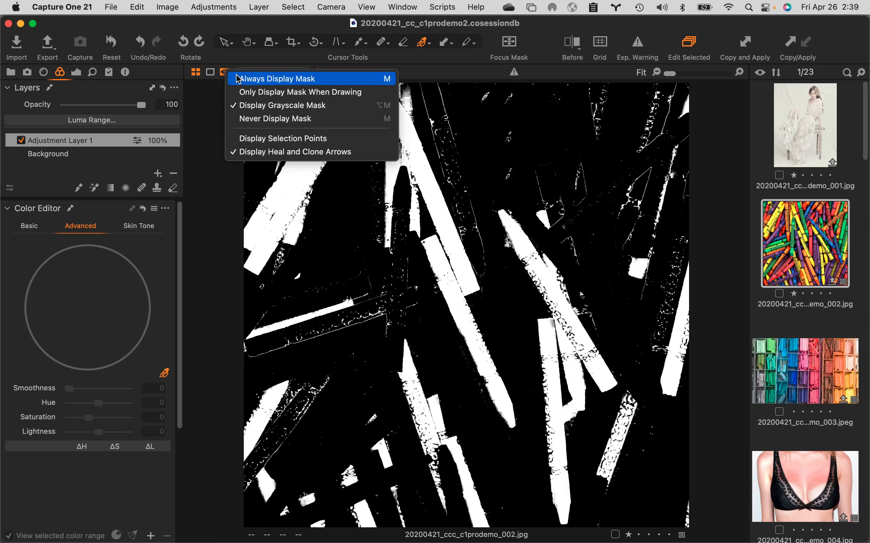
{"action": "left_click", "coordinate": [263, 81]}
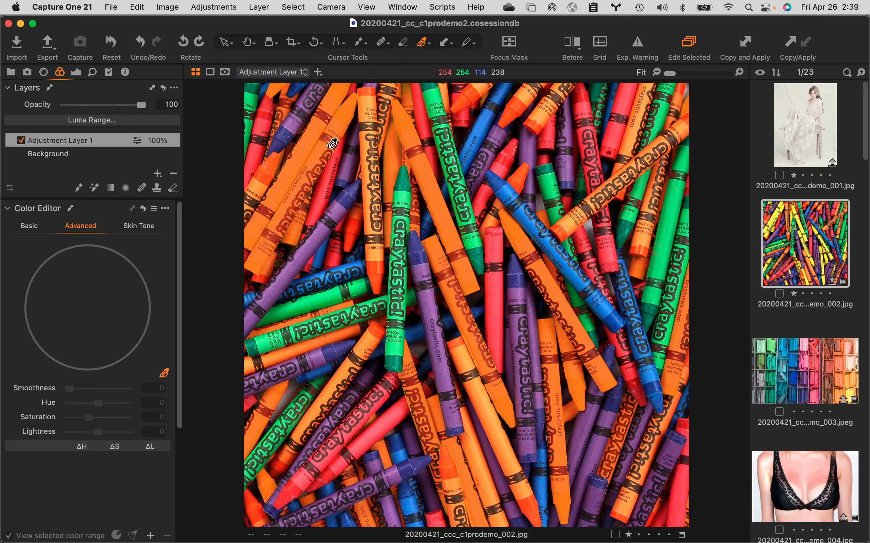
{"action": "key", "text": "m"}
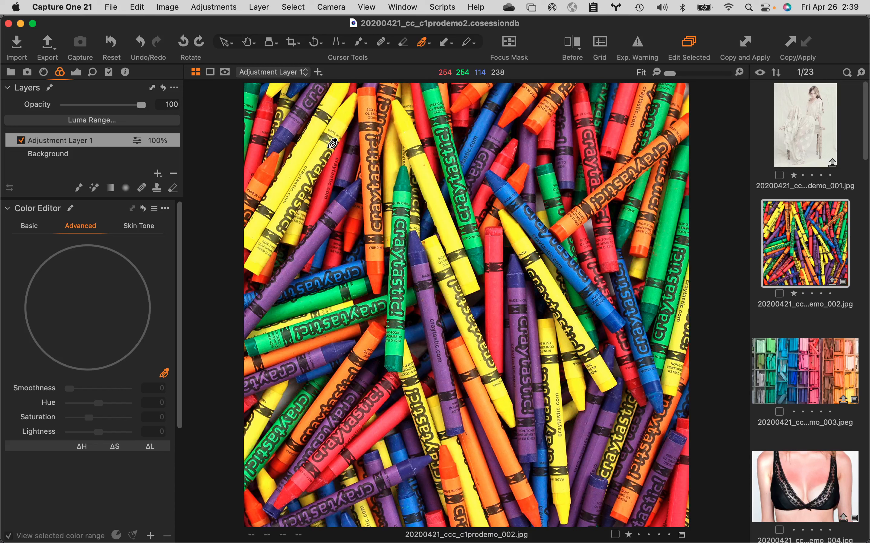
{"action": "left_click", "coordinate": [292, 110]}
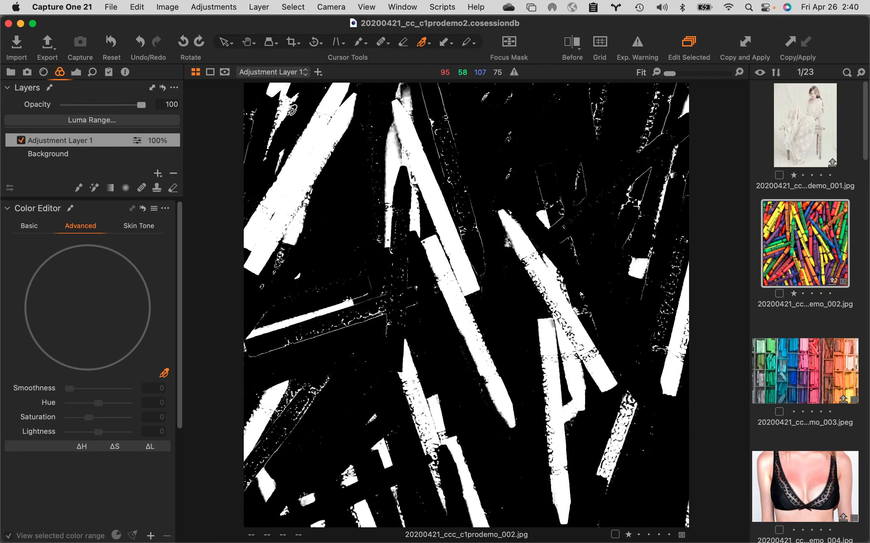
{"action": "key", "text": "alt+m"}
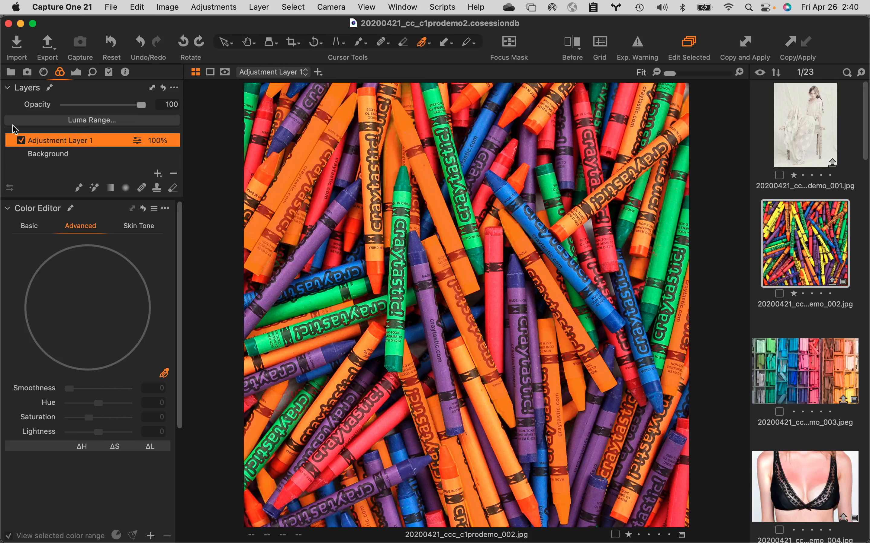
Toggle Adjustment Layer 1 off and back on, then hide the mask overlay.
{"action": "left_click", "coordinate": [21, 140]}
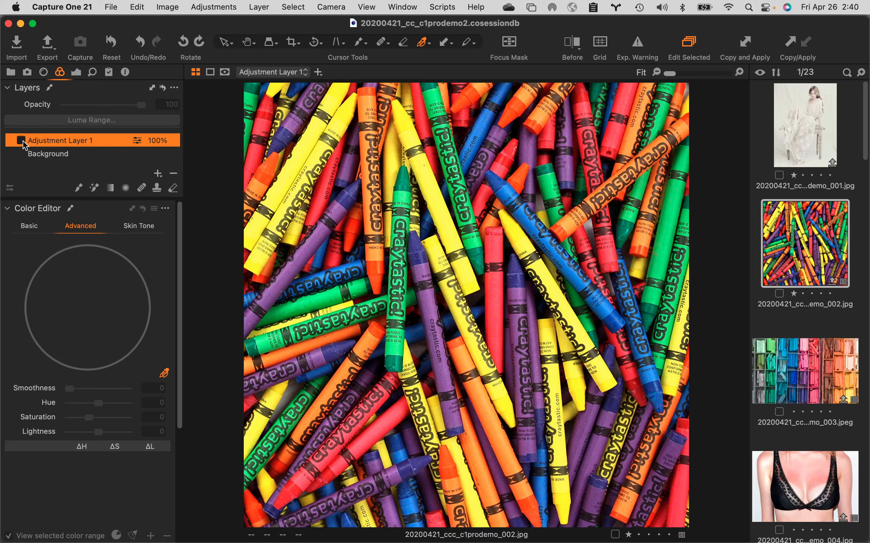
{"action": "left_click", "coordinate": [22, 140]}
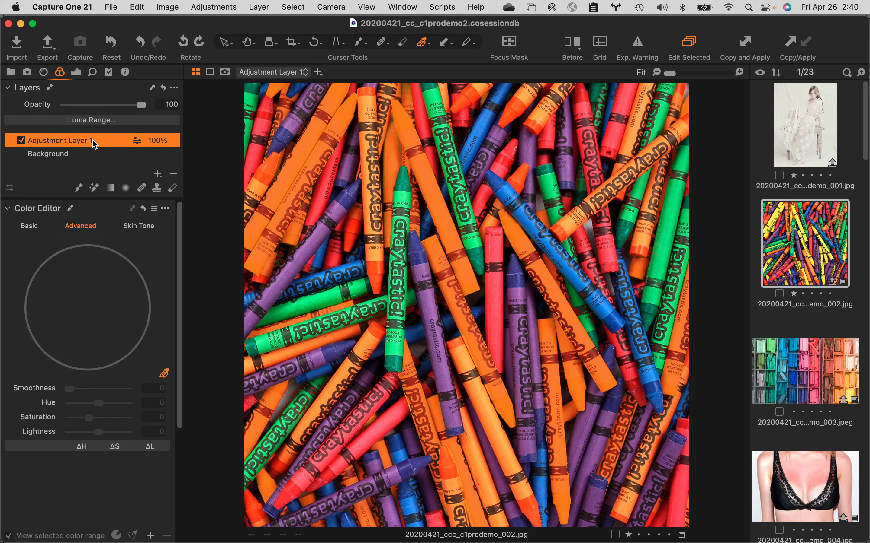
{"action": "key", "text": "m"}
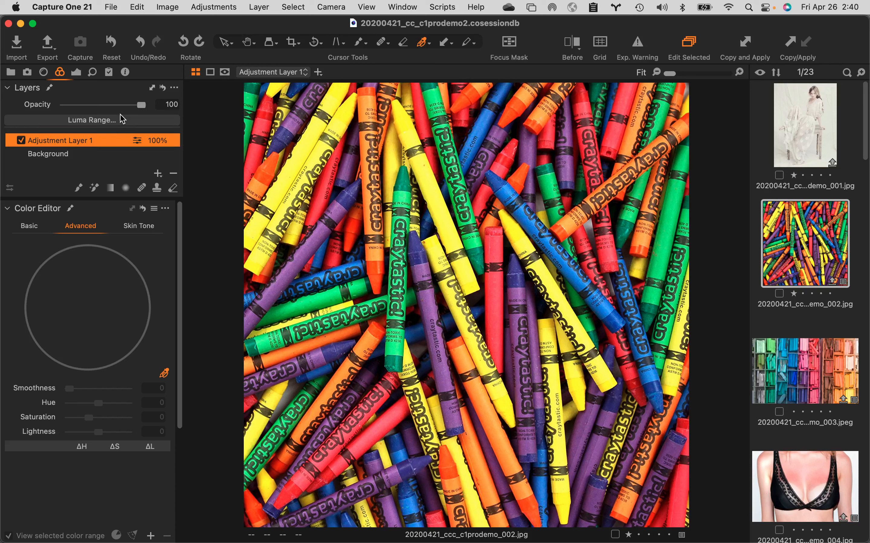
Try an Exposure of -3.04 and a layer Opacity of 42 on the masked layer, then reset both.
{"action": "left_click", "coordinate": [75, 74]}
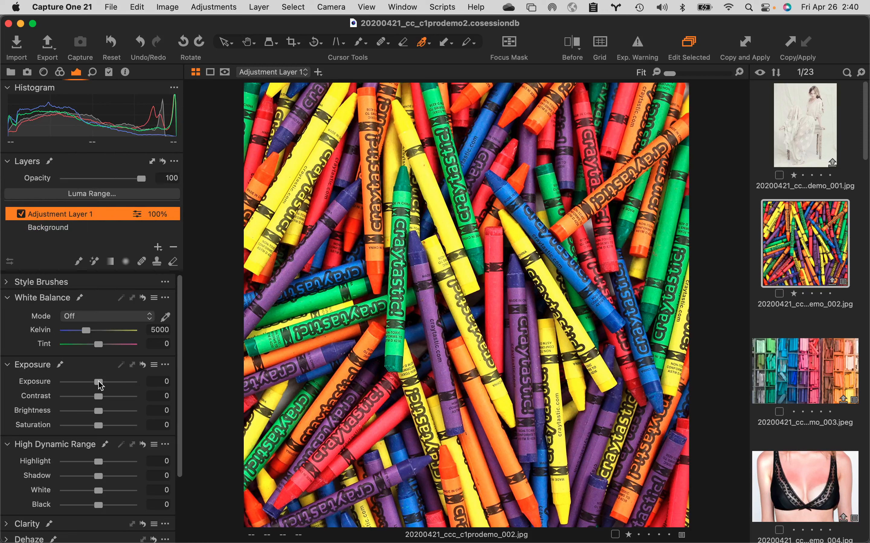
{"action": "left_click_drag", "start_coordinate": [99, 382], "coordinate": [75, 383]}
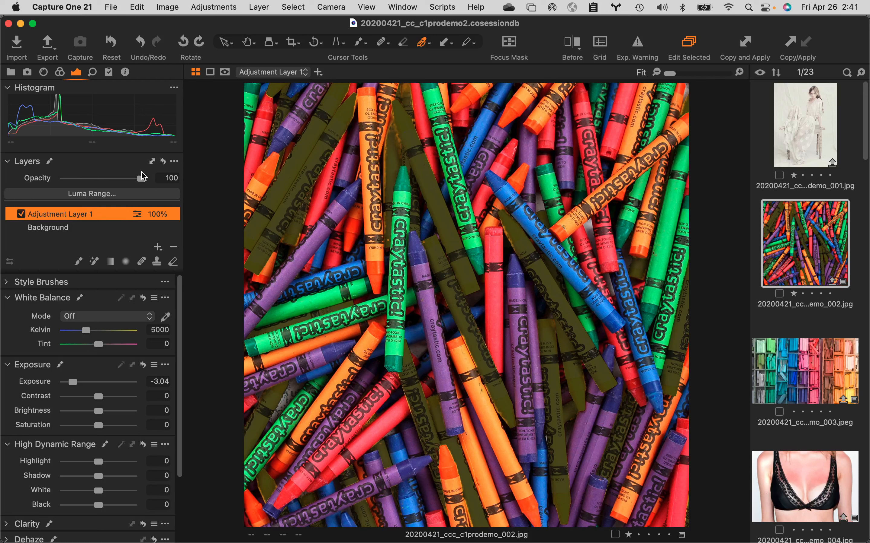
{"action": "left_click_drag", "start_coordinate": [141, 179], "coordinate": [98, 179]}
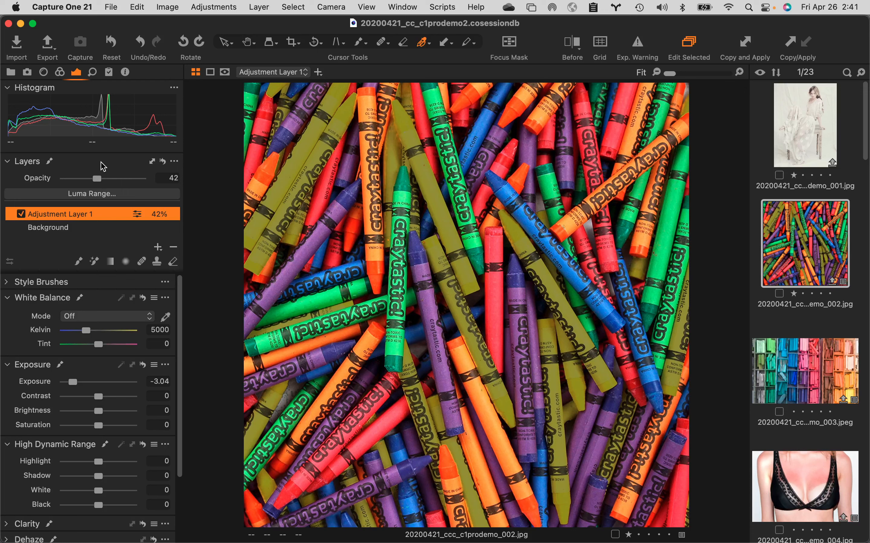
{"action": "left_click_drag", "start_coordinate": [98, 180], "coordinate": [197, 160]}
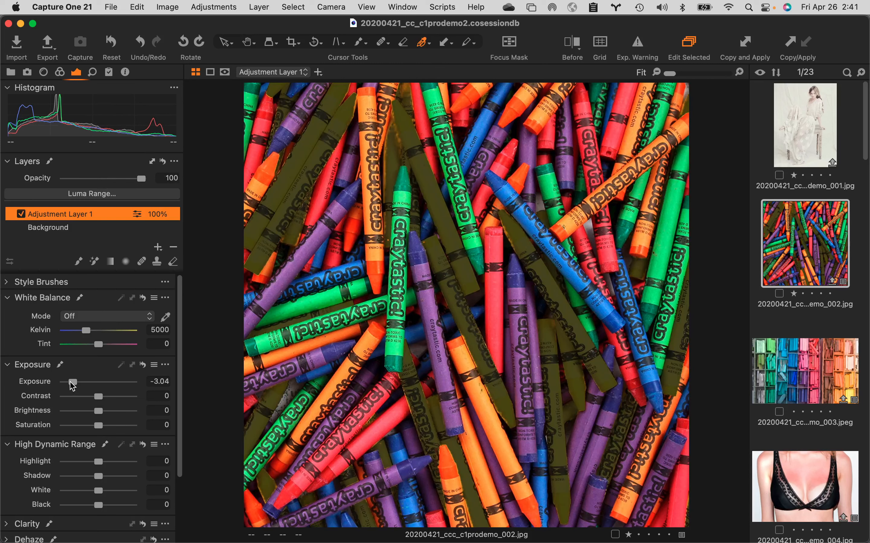
{"action": "double_click", "coordinate": [72, 383]}
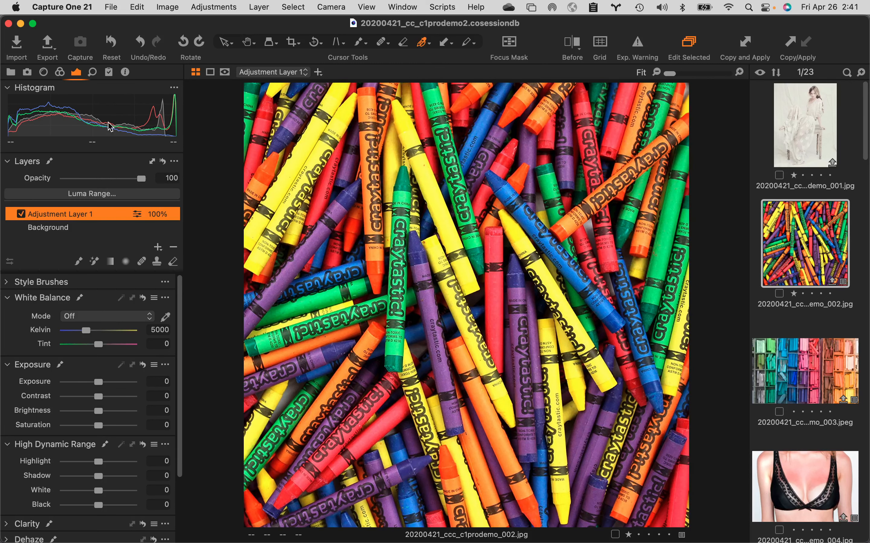
On the masked layer, pick the yellow crayon color range, turn off its view, and set its Saturation to -100.
{"action": "left_click", "coordinate": [60, 73]}
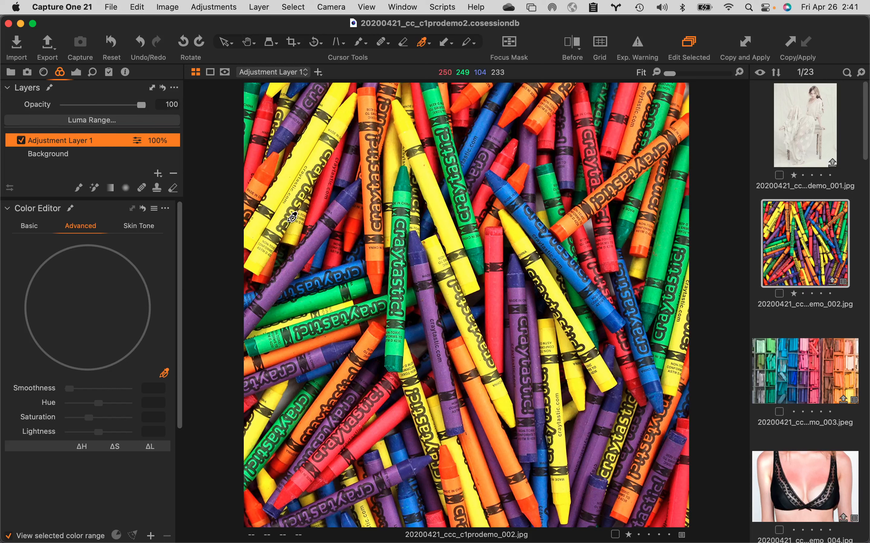
{"action": "left_click", "coordinate": [302, 161]}
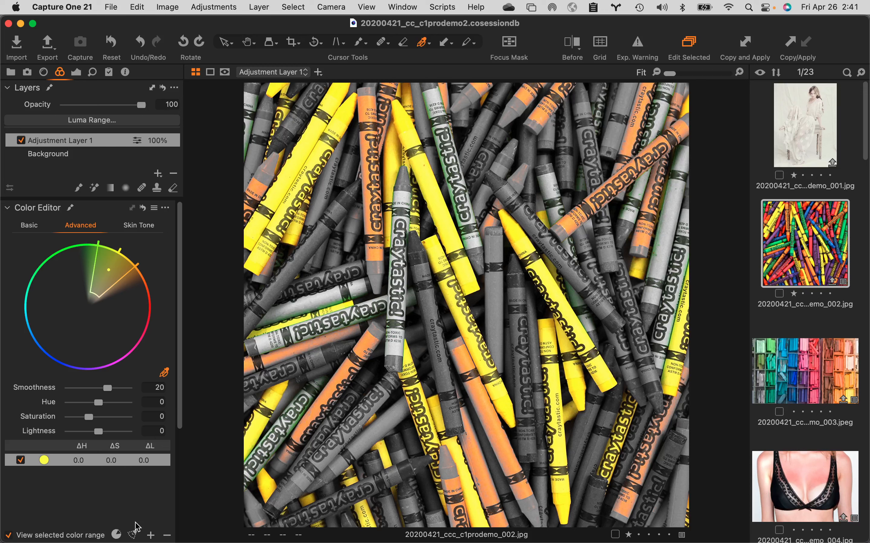
{"action": "left_click", "coordinate": [132, 535]}
{"action": "left_click", "coordinate": [8, 535]}
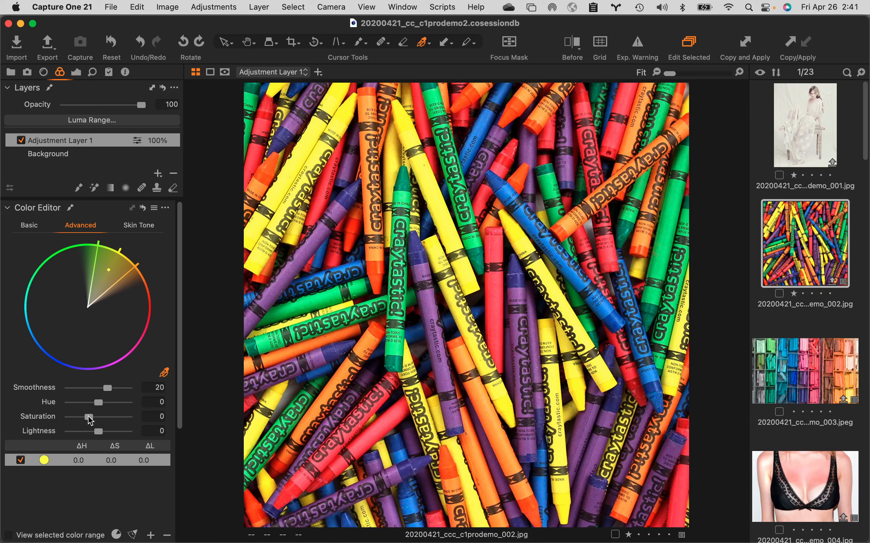
{"action": "left_click_drag", "start_coordinate": [88, 417], "coordinate": [54, 420]}
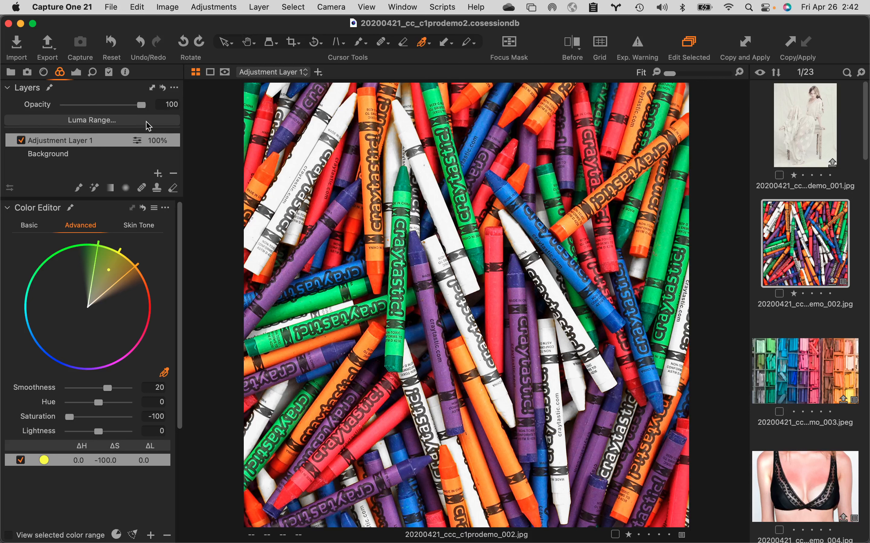
Try a Lightness of -55.9 on the yellow color range, then reset it to 0.
{"action": "mouse_move", "coordinate": [142, 105]}
{"action": "left_mouse_down"}
{"action": "mouse_move", "coordinate": [107, 105]}
{"action": "mouse_move", "coordinate": [146, 105]}
{"action": "left_mouse_up"}
{"action": "left_click_drag", "start_coordinate": [98, 431], "coordinate": [83, 432]}
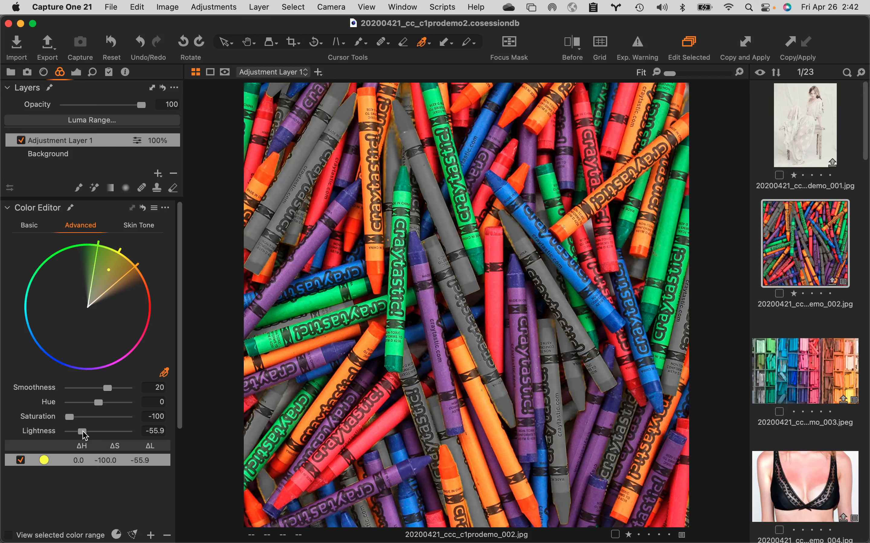
{"action": "double_click", "coordinate": [82, 431]}
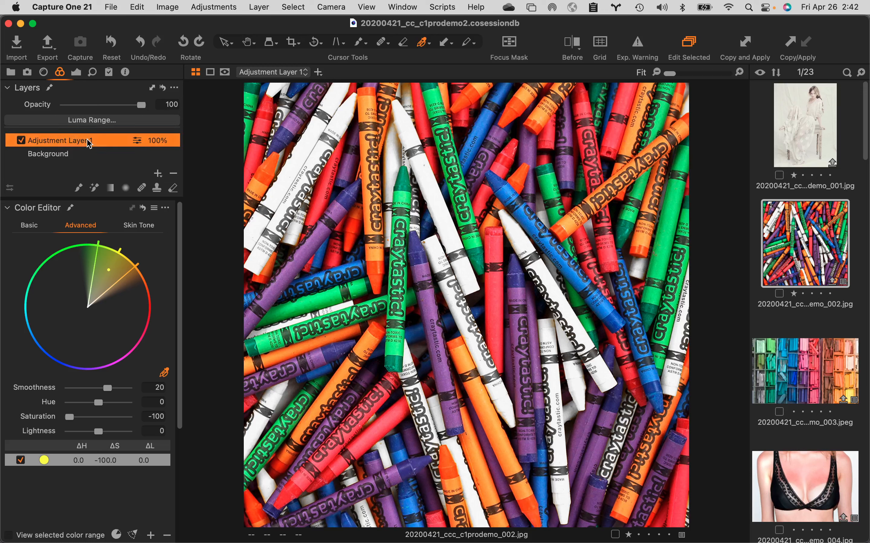
Toggle Adjustment Layer 1 off and on, delete the layer, and remove the remaining color range from the Color Editor.
{"action": "left_click", "coordinate": [20, 141]}
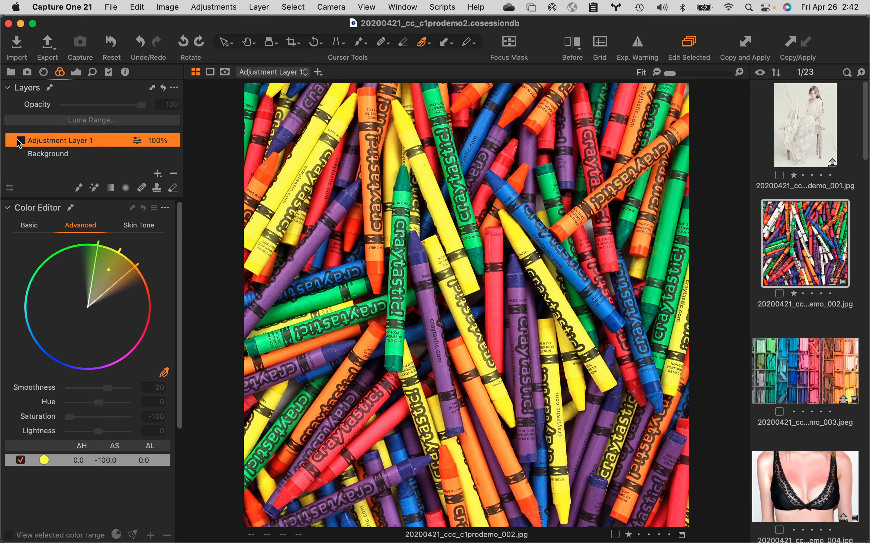
{"action": "left_click", "coordinate": [20, 140]}
{"action": "double_click", "coordinate": [124, 143]}
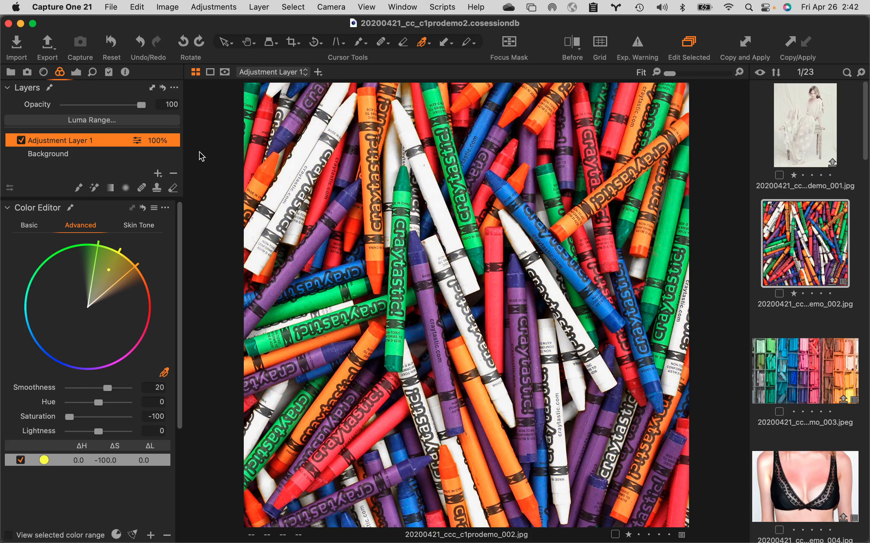
{"action": "left_click", "coordinate": [174, 174]}
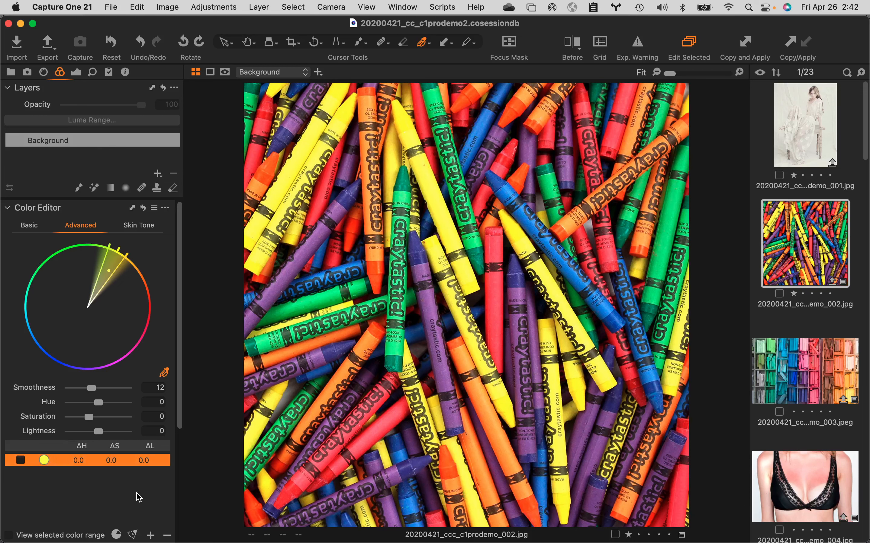
{"action": "left_click", "coordinate": [167, 536]}
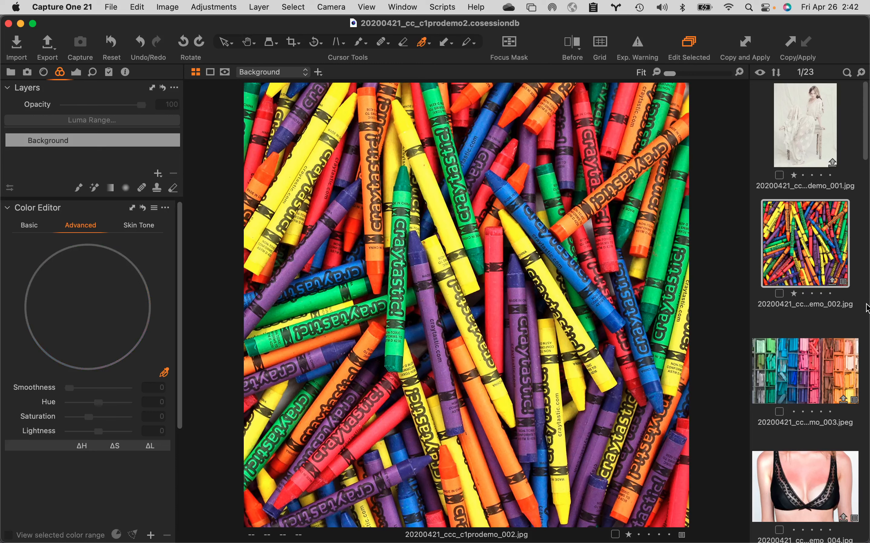
Open the green-screen portrait 20200421_ccc_c1prodemo_019.IIQ from the browser.
{"action": "scroll", "coordinate": [814, 334], "scroll_direction": "down", "scroll_amount": 4}
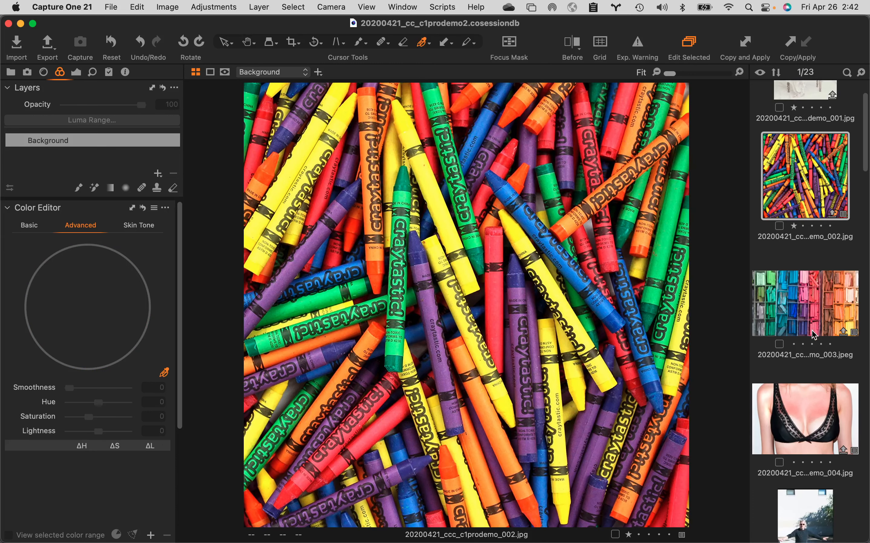
{"action": "scroll", "coordinate": [814, 334], "scroll_direction": "down", "scroll_amount": 20}
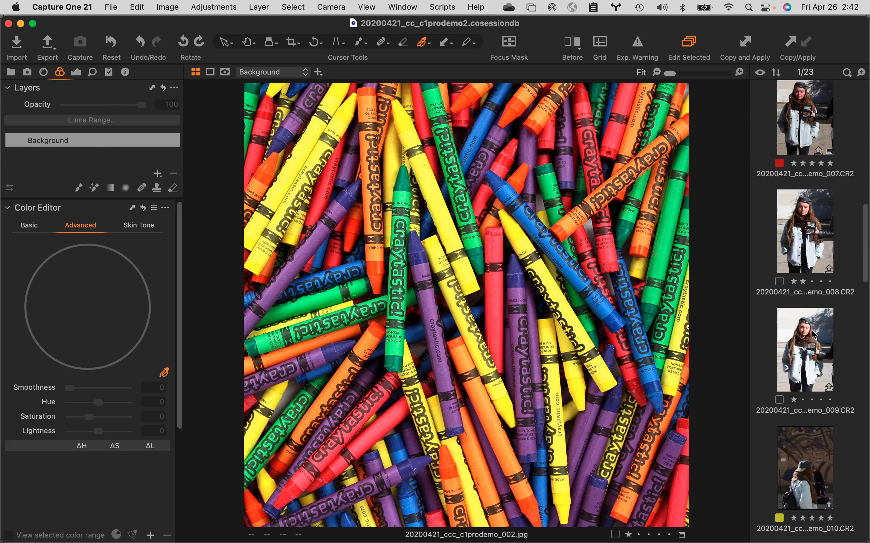
{"action": "scroll", "coordinate": [815, 334], "scroll_direction": "down", "scroll_amount": 12}
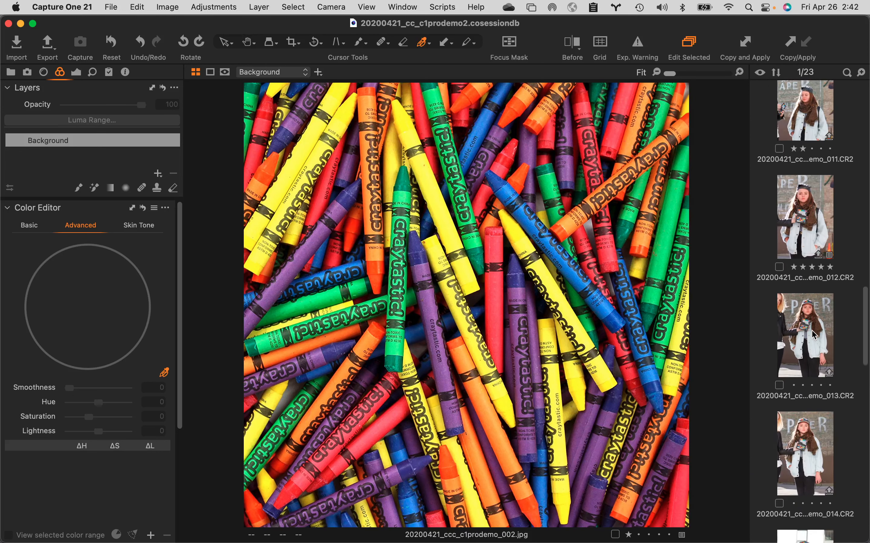
{"action": "scroll", "coordinate": [815, 335], "scroll_direction": "down", "scroll_amount": 12}
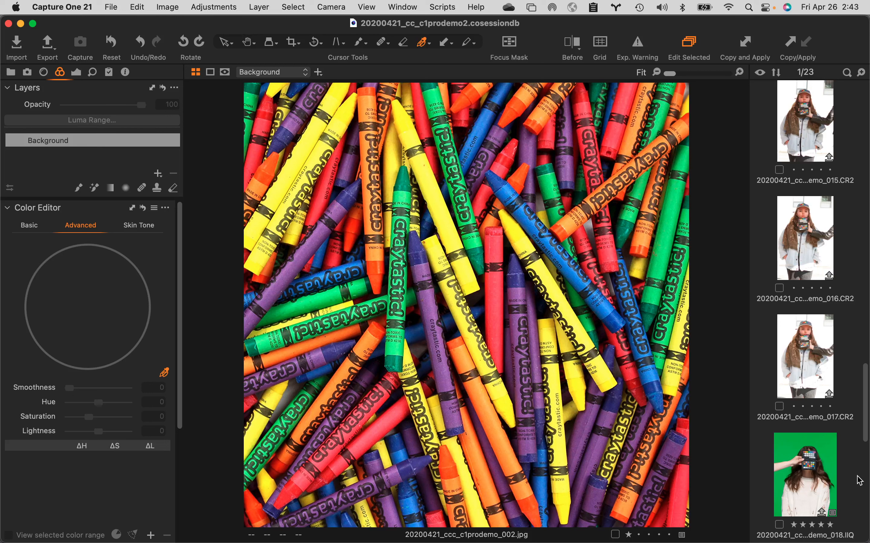
{"action": "scroll", "coordinate": [824, 467], "scroll_direction": "down", "scroll_amount": 3}
{"action": "scroll", "coordinate": [824, 468], "scroll_direction": "down", "scroll_amount": 2}
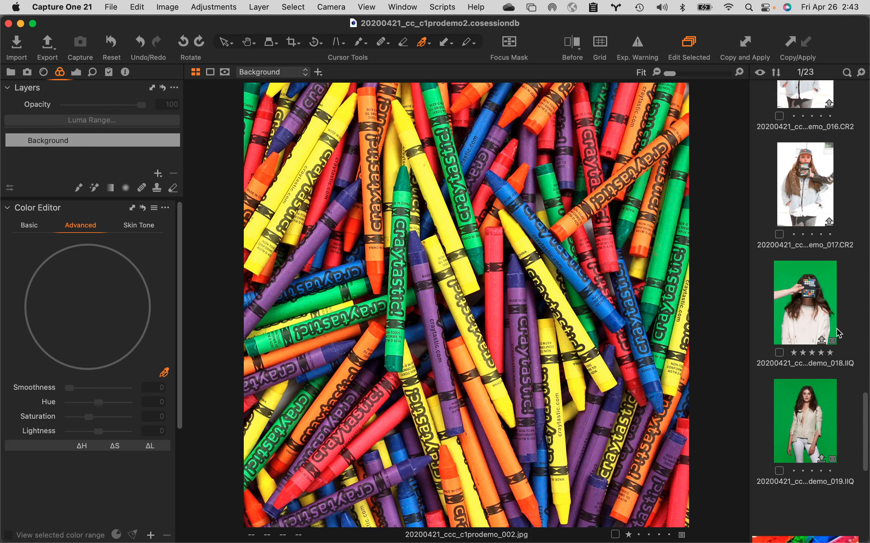
{"action": "left_click", "coordinate": [811, 416]}
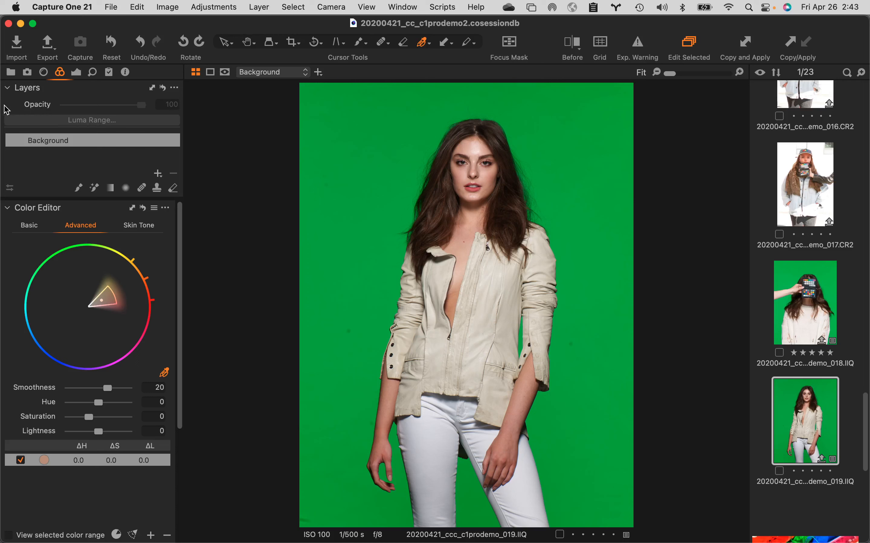
Collapse the Color Editor and set the white balance by sampling the model's white trousers.
{"action": "left_click", "coordinate": [8, 209]}
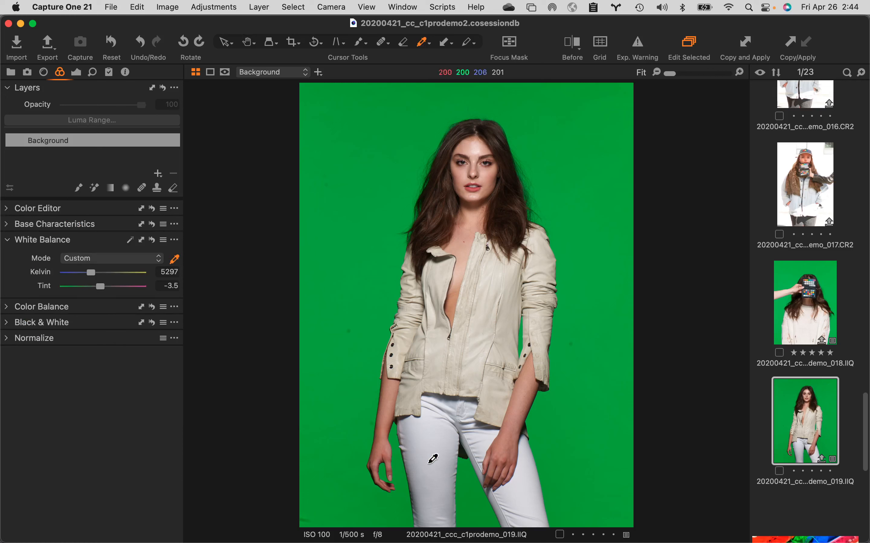
{"action": "left_click", "coordinate": [438, 431]}
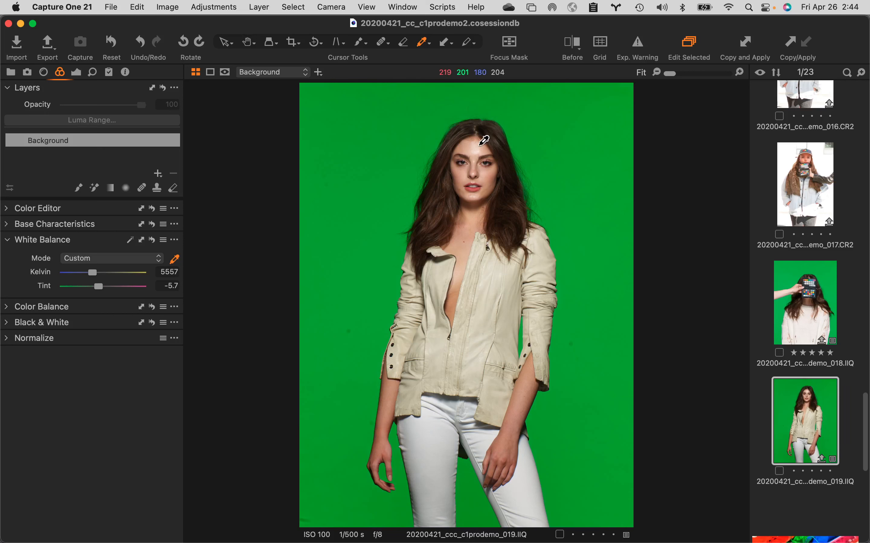
Zoom into the face and remove the existing color range from the Color Editor.
{"action": "left_click", "coordinate": [475, 169]}
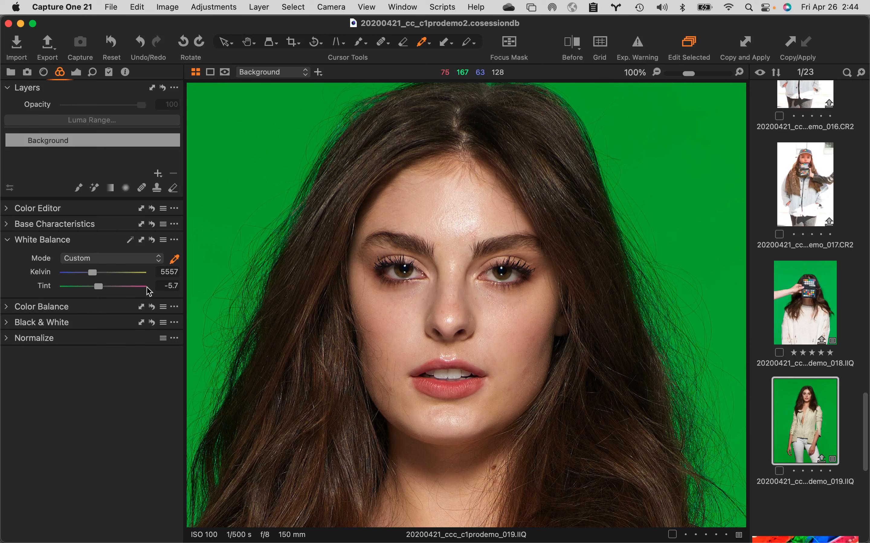
{"action": "left_click", "coordinate": [7, 210]}
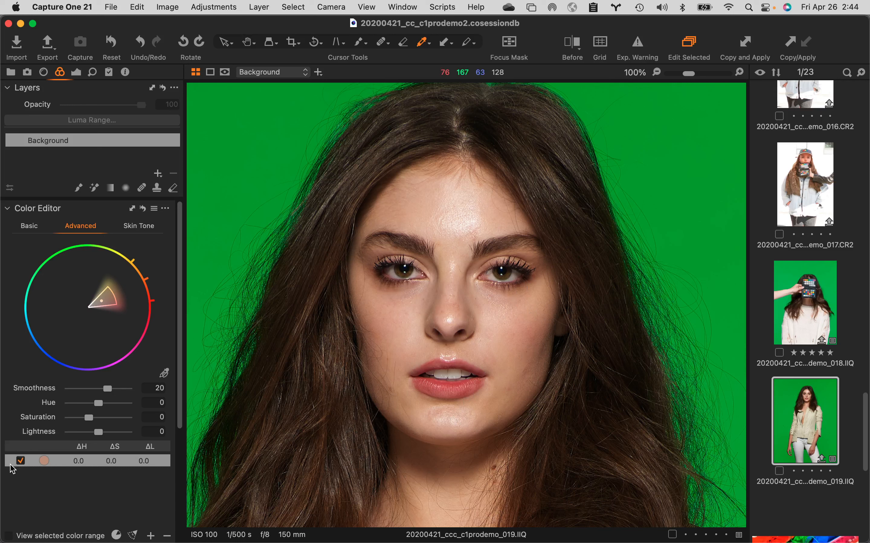
{"action": "left_click", "coordinate": [167, 537]}
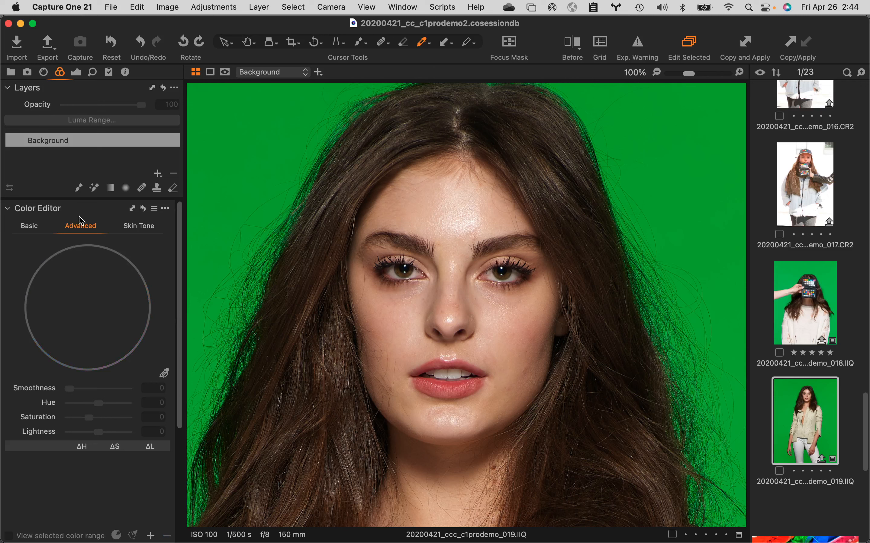
In the Skin Tone editor at 200% zoom, pick the skin color range from the model's cheek.
{"action": "left_click", "coordinate": [143, 229]}
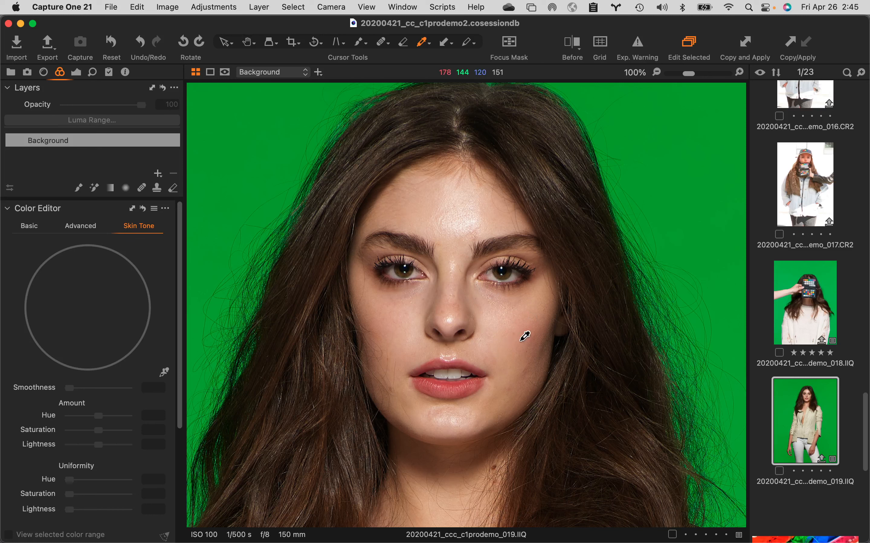
{"action": "left_click", "coordinate": [741, 73]}
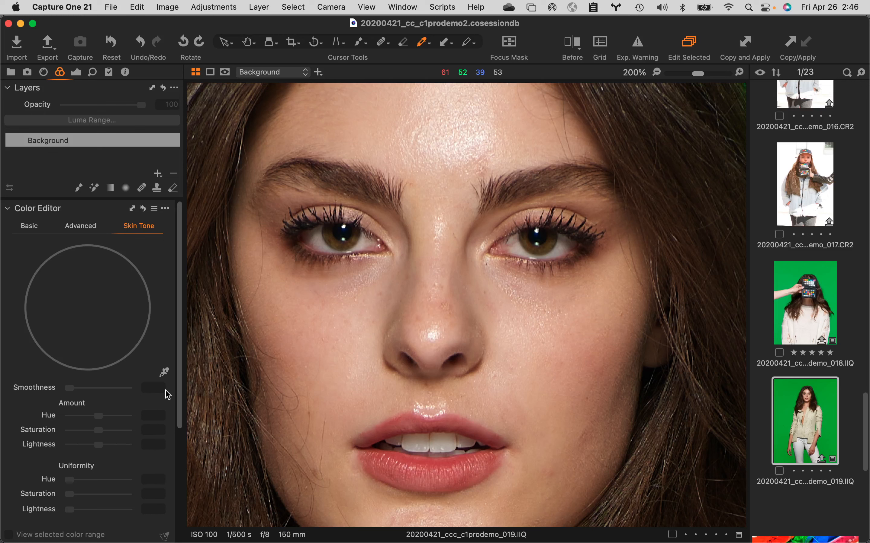
{"action": "left_click", "coordinate": [166, 373]}
{"action": "left_click", "coordinate": [339, 356]}
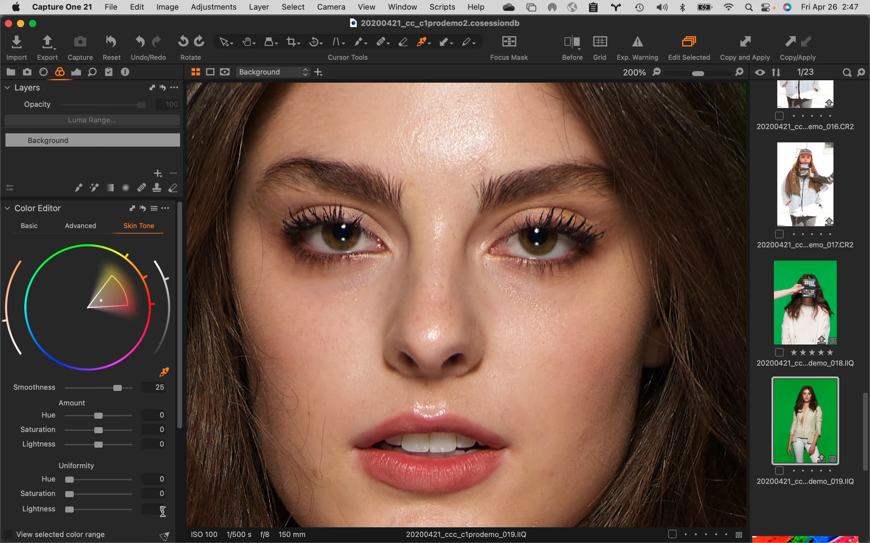
Extend the selected skin tone range to span the full saturation range.
{"action": "scroll", "coordinate": [133, 536], "scroll_direction": "down", "scroll_amount": 1}
{"action": "scroll", "coordinate": [132, 538], "scroll_direction": "down", "scroll_amount": 2}
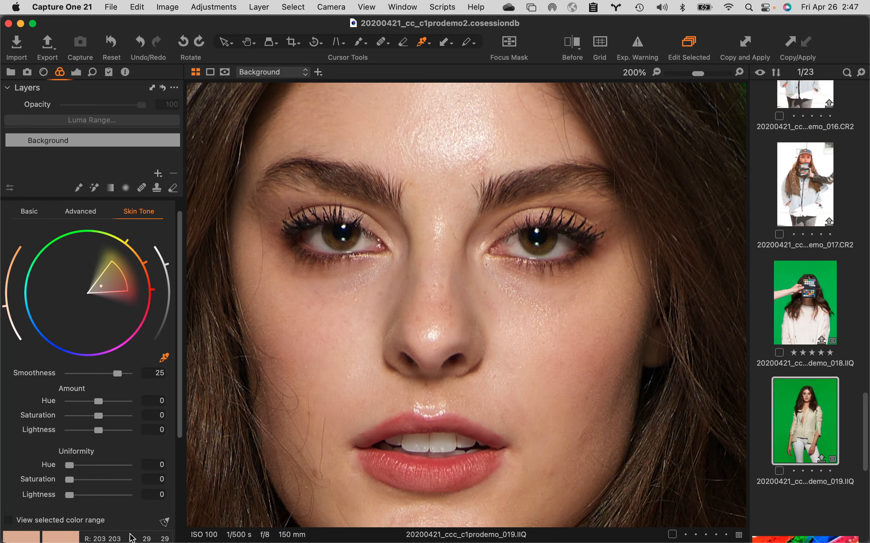
{"action": "left_click", "coordinate": [166, 522]}
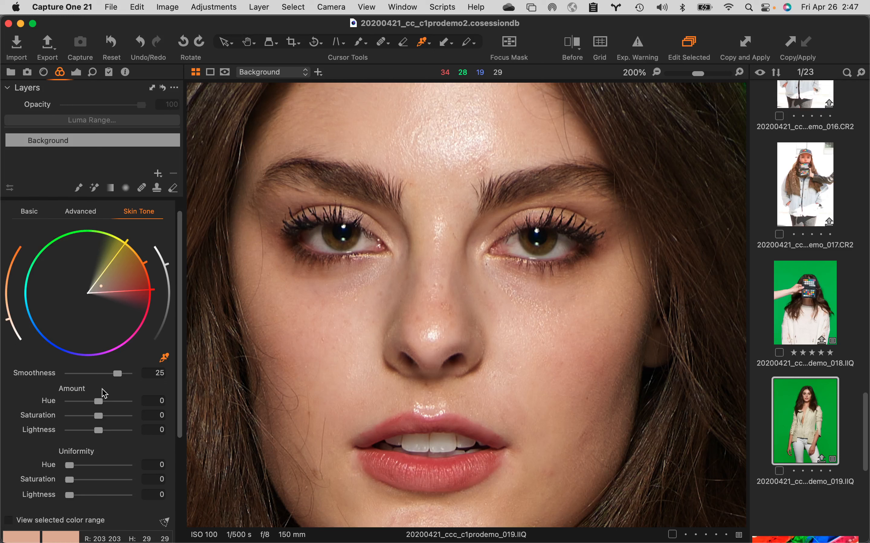
Try shifting the skin tone Hue amount, then reset it.
{"action": "left_click_drag", "start_coordinate": [100, 404], "coordinate": [127, 401]}
{"action": "double_click", "coordinate": [126, 402]}
Set the skin tone Uniformity Hue, Saturation and Lightness to 100.
{"action": "left_click_drag", "start_coordinate": [66, 467], "coordinate": [161, 468]}
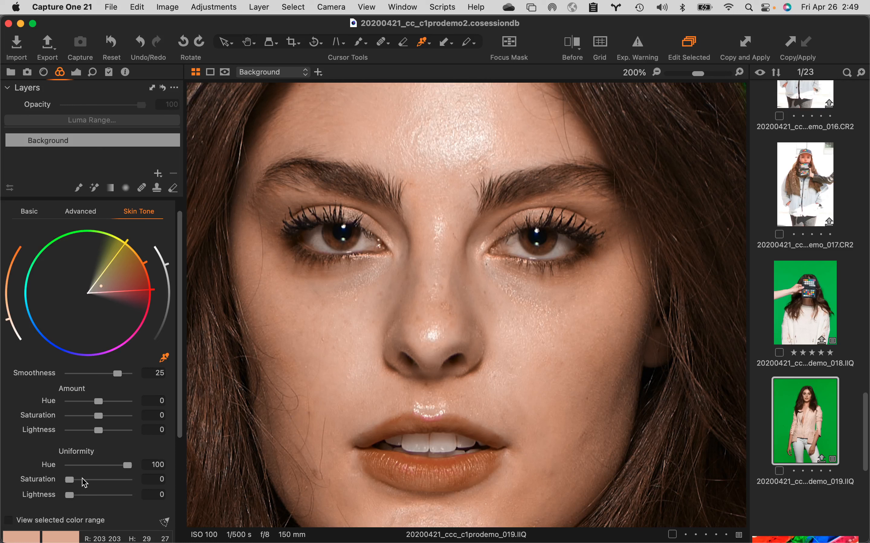
{"action": "left_click_drag", "start_coordinate": [72, 483], "coordinate": [147, 480]}
{"action": "left_click_drag", "start_coordinate": [73, 496], "coordinate": [129, 495]}
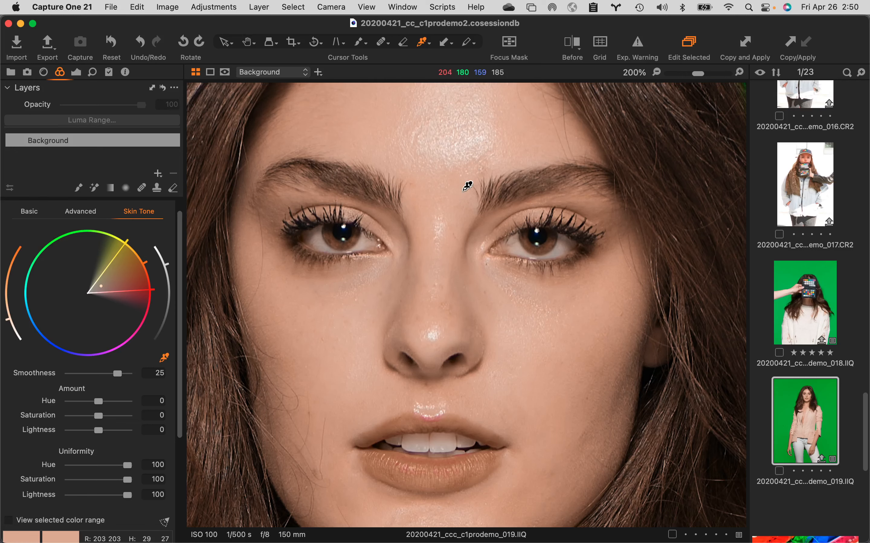
Fit the image to the view and reset the Uniformity Hue, Saturation and Lightness sliders to 0.
{"action": "key", "text": "super+0"}
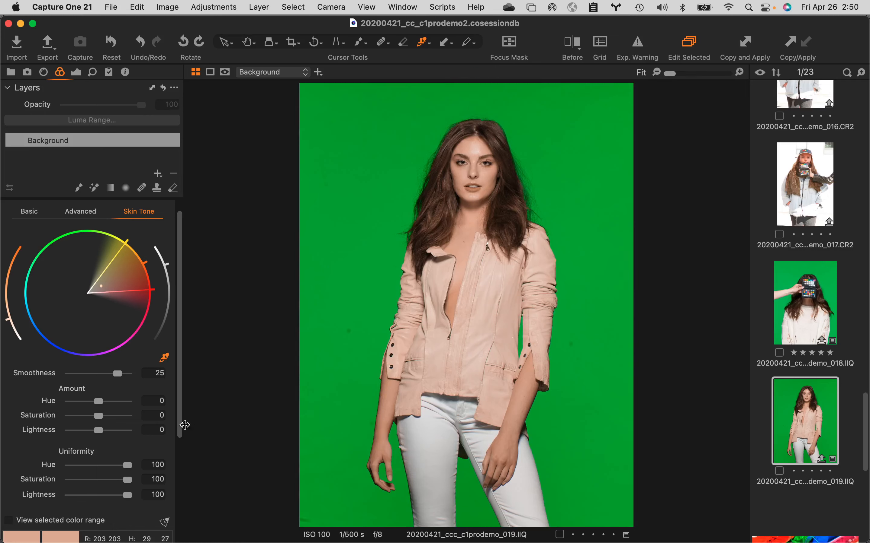
{"action": "scroll", "coordinate": [140, 468], "scroll_direction": "down", "scroll_amount": 5}
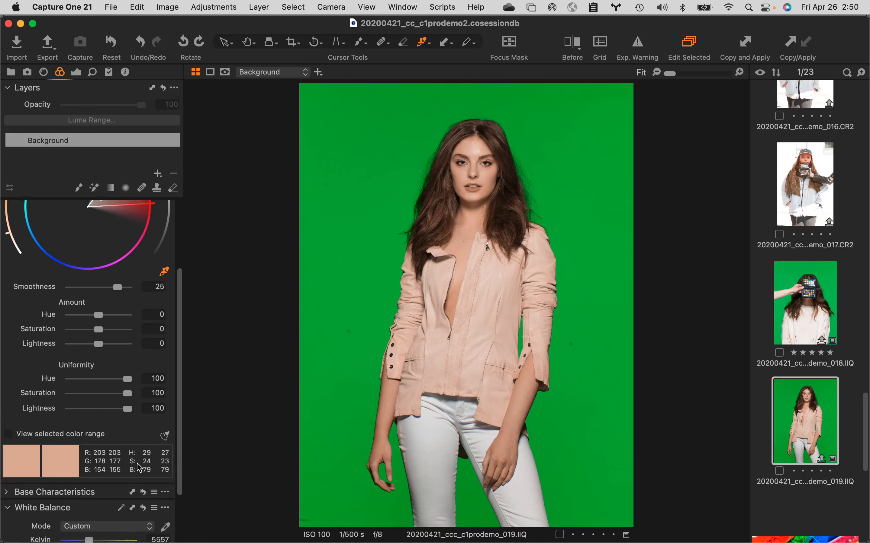
{"action": "scroll", "coordinate": [140, 467], "scroll_direction": "up", "scroll_amount": 3}
{"action": "scroll", "coordinate": [139, 467], "scroll_direction": "up", "scroll_amount": 3}
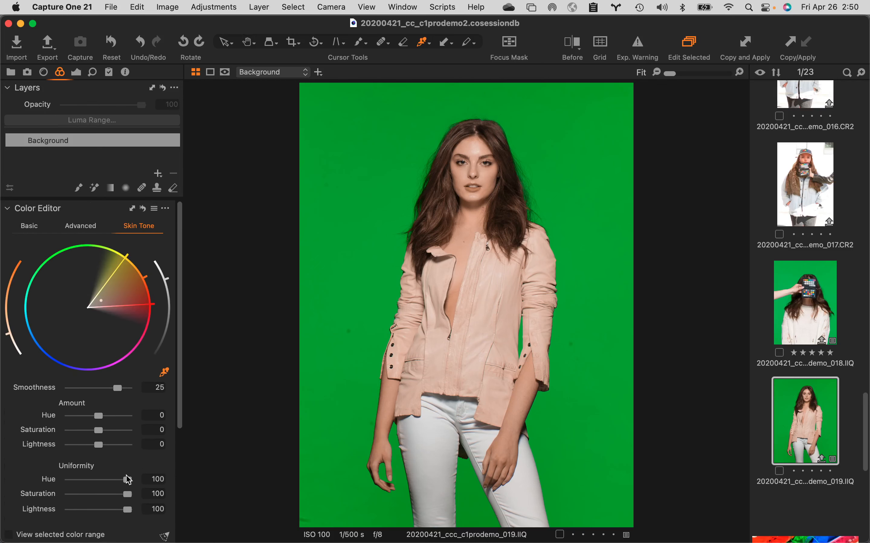
{"action": "double_click", "coordinate": [127, 480]}
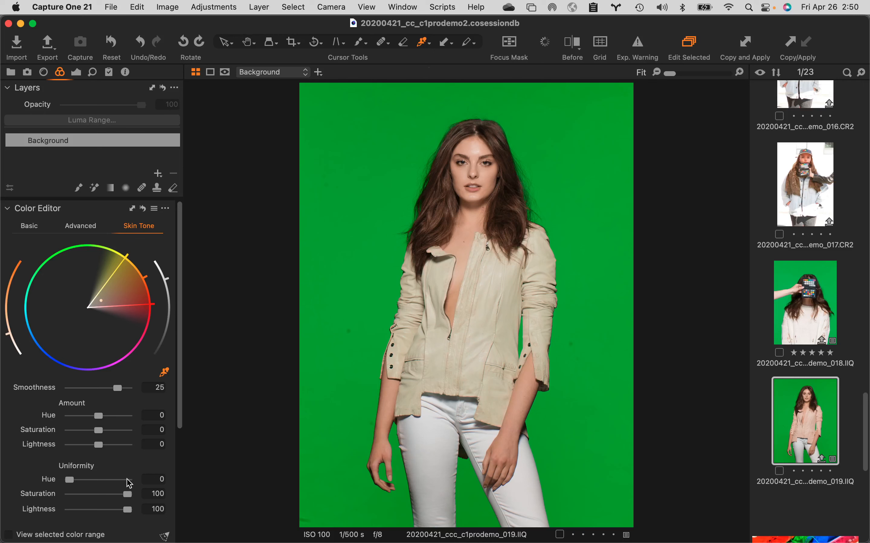
{"action": "double_click", "coordinate": [128, 495]}
{"action": "double_click", "coordinate": [128, 510]}
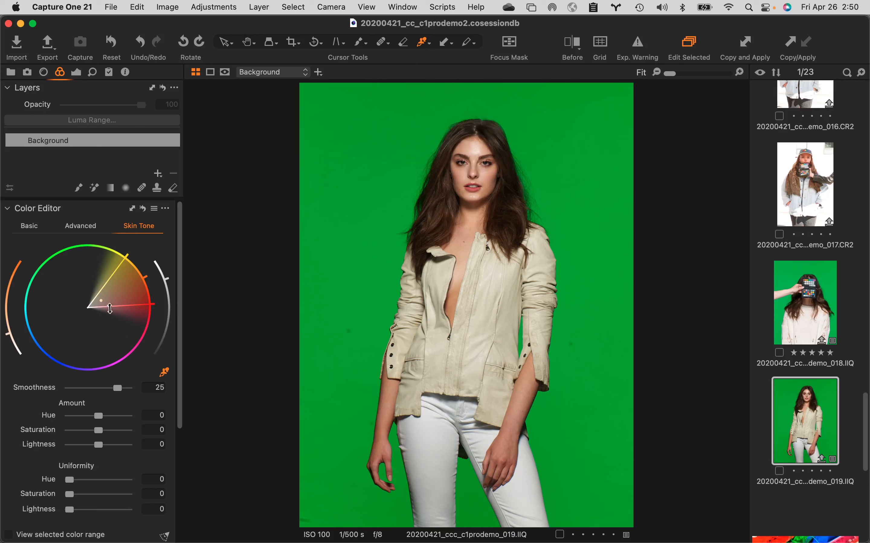
Add a new filled adjustment layer and display its mask overlay.
{"action": "scroll", "coordinate": [109, 367], "scroll_direction": "down", "scroll_amount": 5}
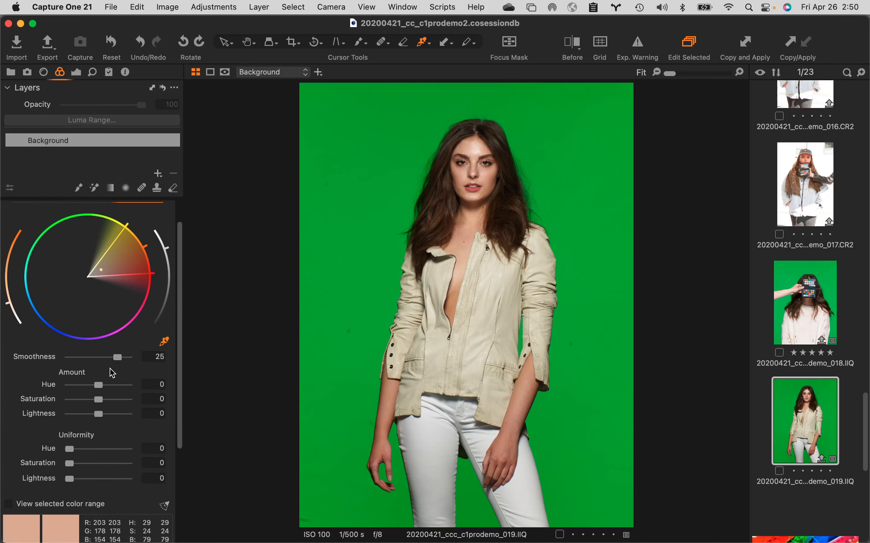
{"action": "scroll", "coordinate": [110, 368], "scroll_direction": "down", "scroll_amount": 1}
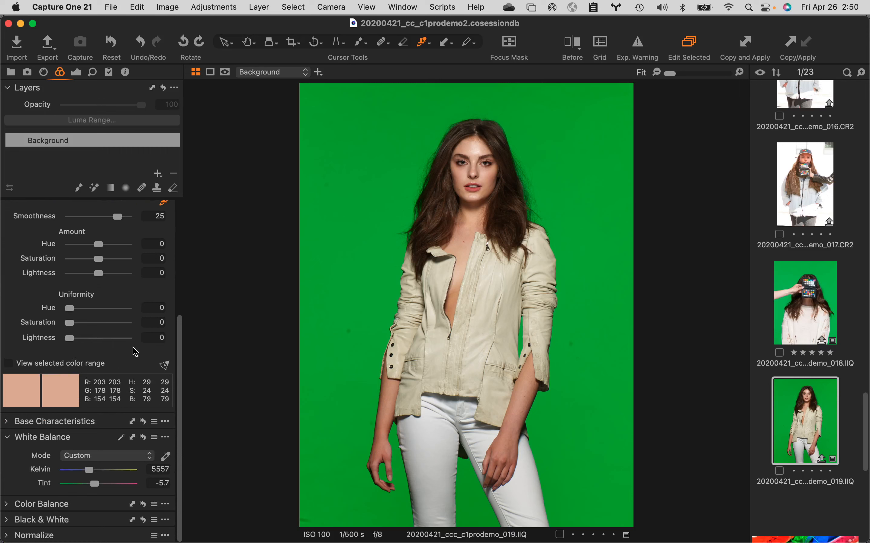
{"action": "scroll", "coordinate": [123, 353], "scroll_direction": "up", "scroll_amount": 5}
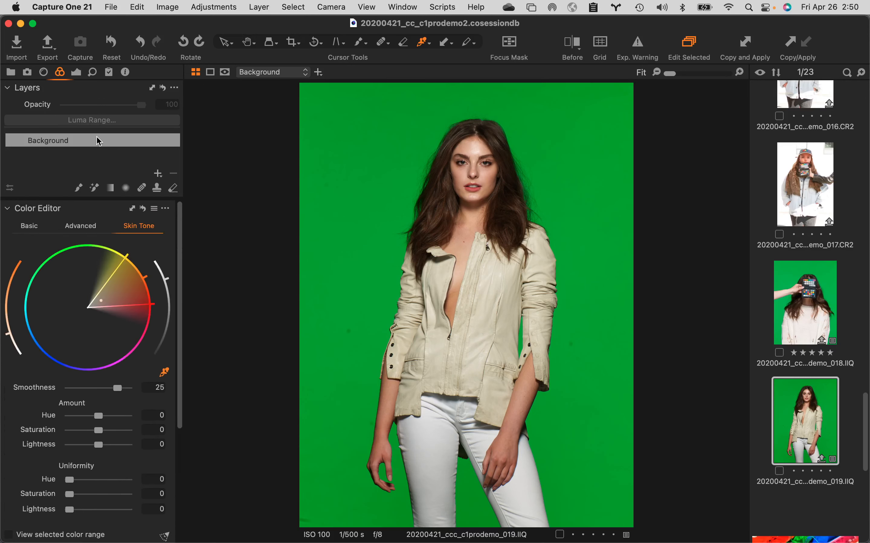
{"action": "left_click", "coordinate": [158, 174]}
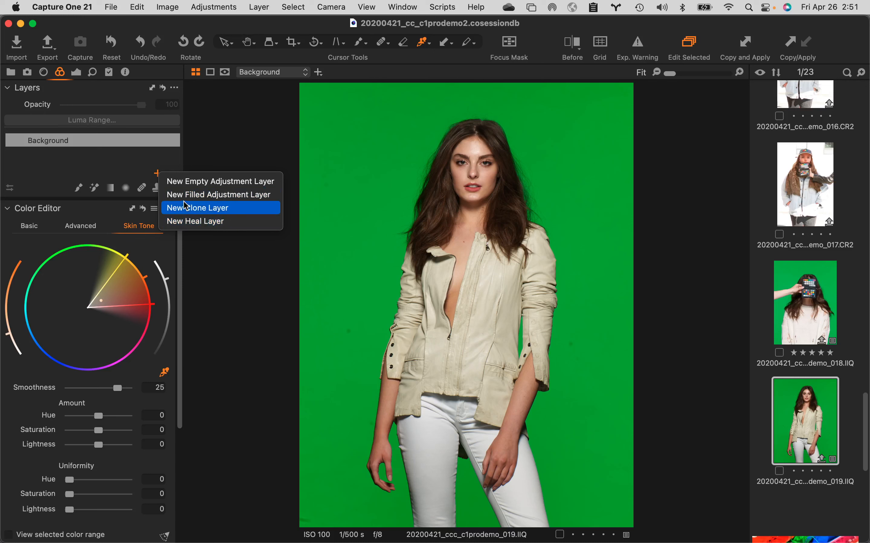
{"action": "left_click", "coordinate": [247, 196]}
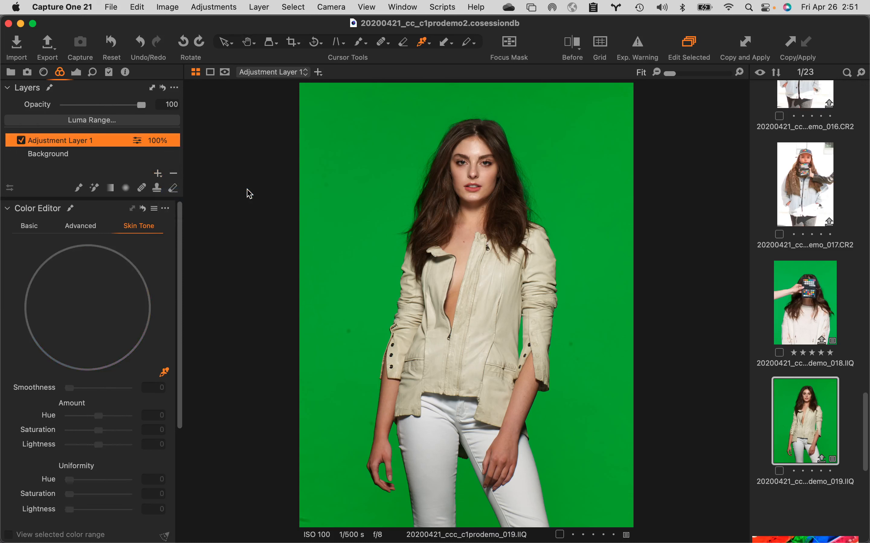
{"action": "key", "text": "m"}
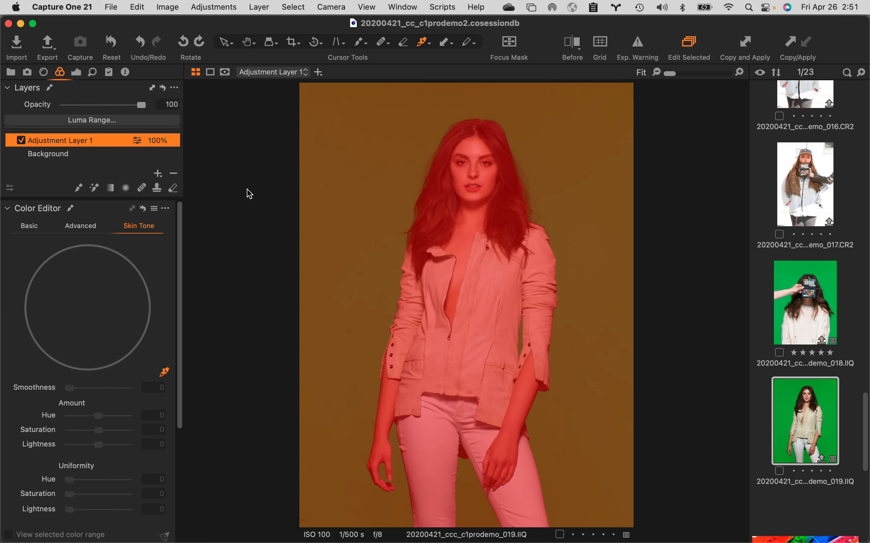
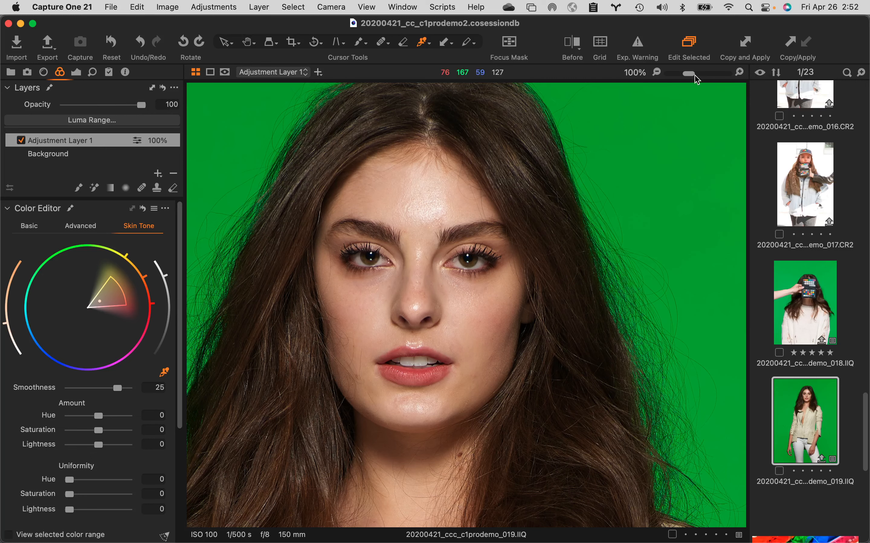
Sample the skin tone from the cheek and set the Uniformity Hue, Saturation and Lightness to 100.
{"action": "left_click_drag", "start_coordinate": [695, 79], "coordinate": [706, 78]}
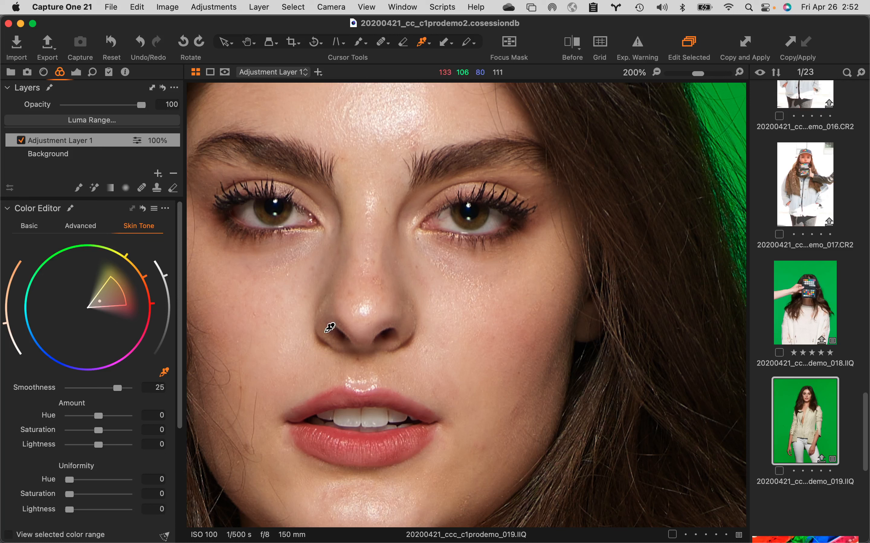
{"action": "left_click", "coordinate": [280, 329]}
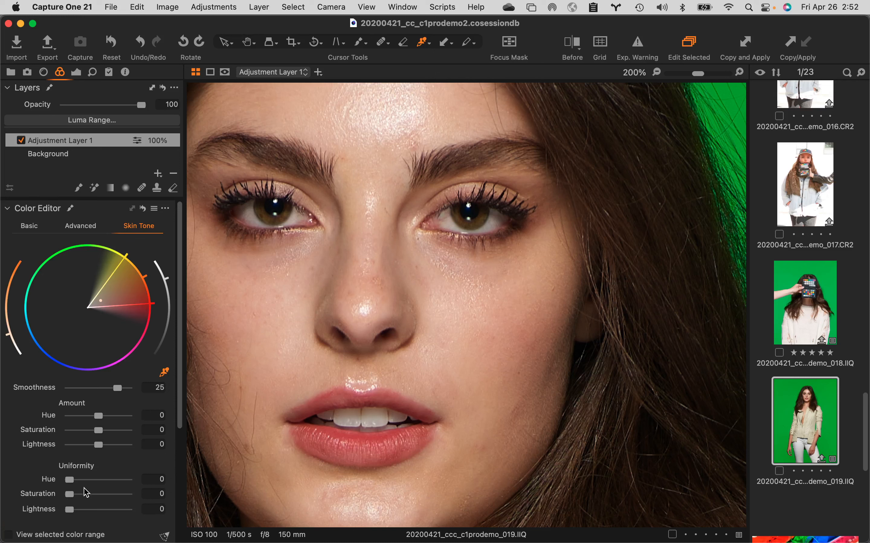
{"action": "left_click_drag", "start_coordinate": [69, 480], "coordinate": [173, 489]}
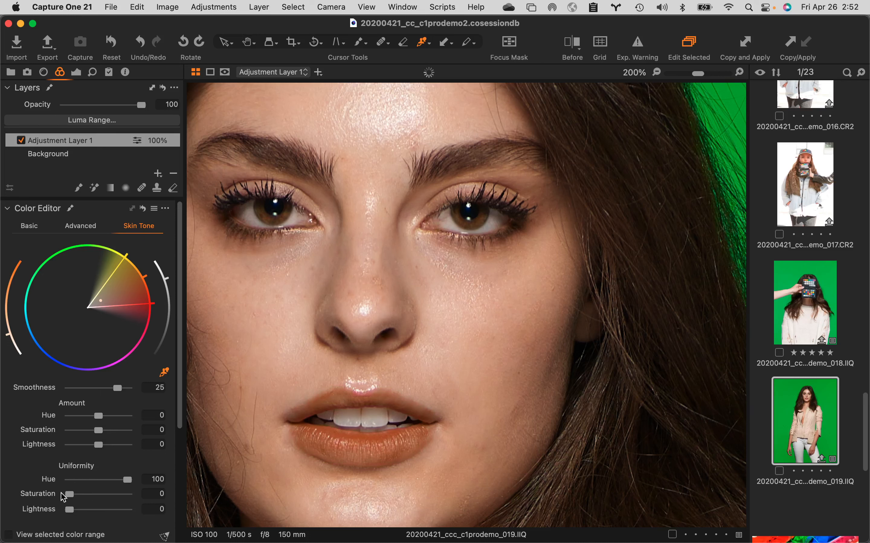
{"action": "left_click_drag", "start_coordinate": [68, 495], "coordinate": [189, 509]}
{"action": "left_click_drag", "start_coordinate": [69, 509], "coordinate": [179, 509]}
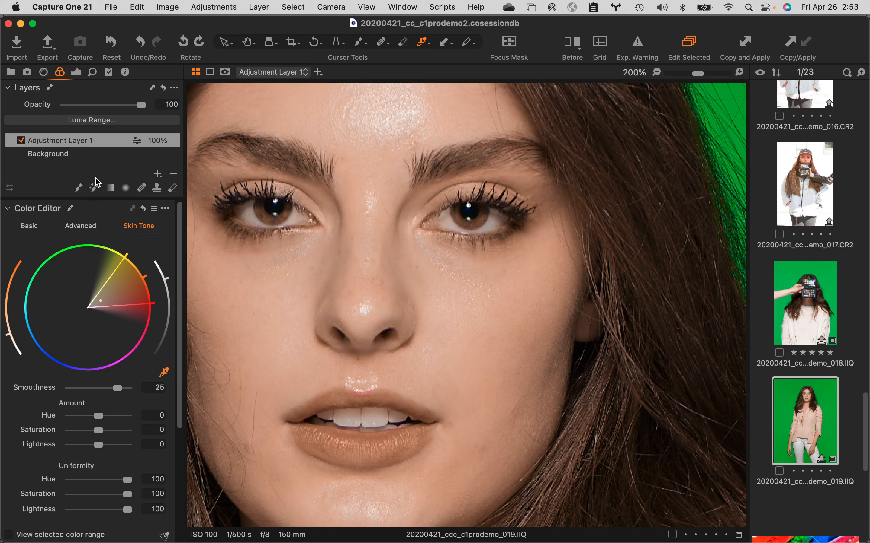
Select the Eraser tool and adjust its settings to size about 117 and hardness 51.
{"action": "left_click", "coordinate": [174, 189]}
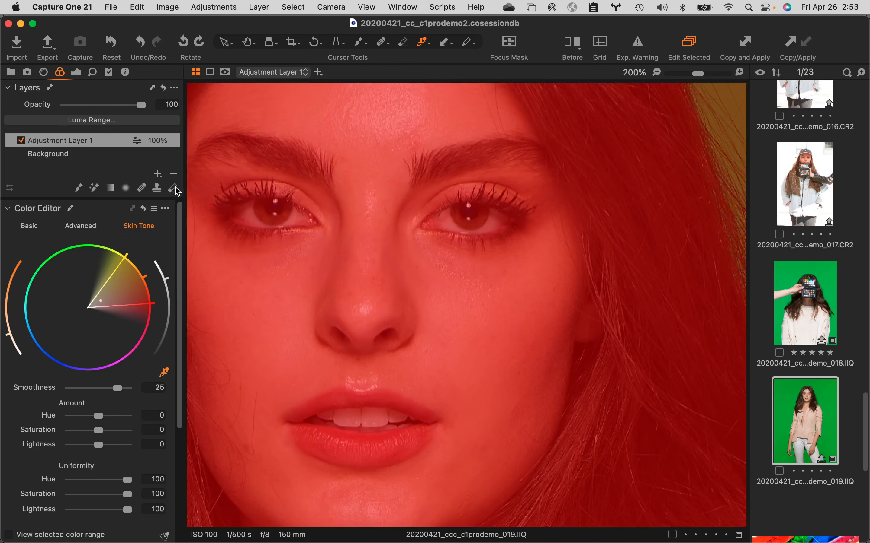
{"action": "left_click", "coordinate": [174, 189]}
{"action": "left_click", "coordinate": [10, 188]}
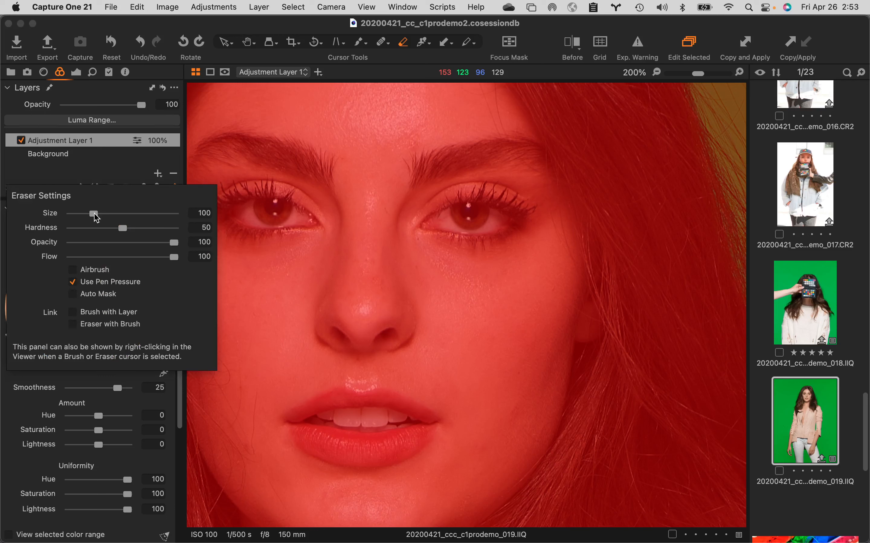
{"action": "left_click_drag", "start_coordinate": [94, 214], "coordinate": [131, 228]}
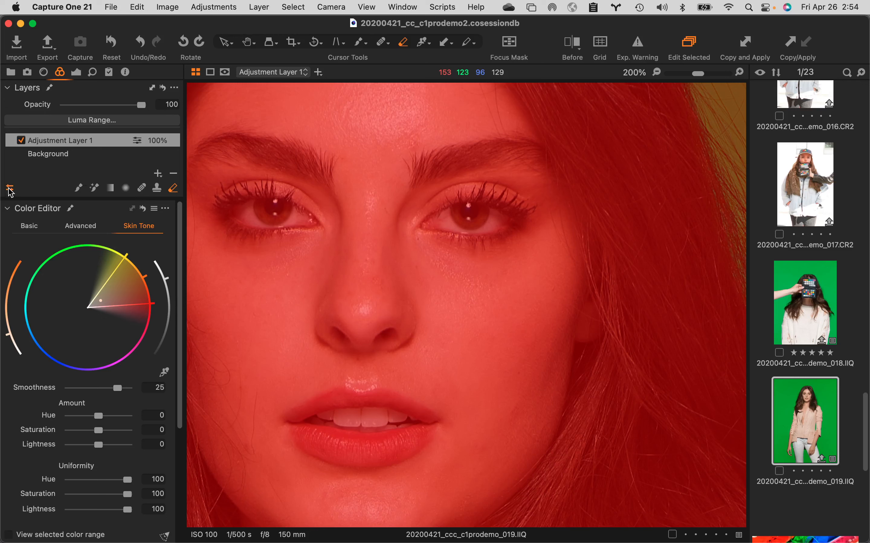
{"action": "left_click", "coordinate": [10, 189]}
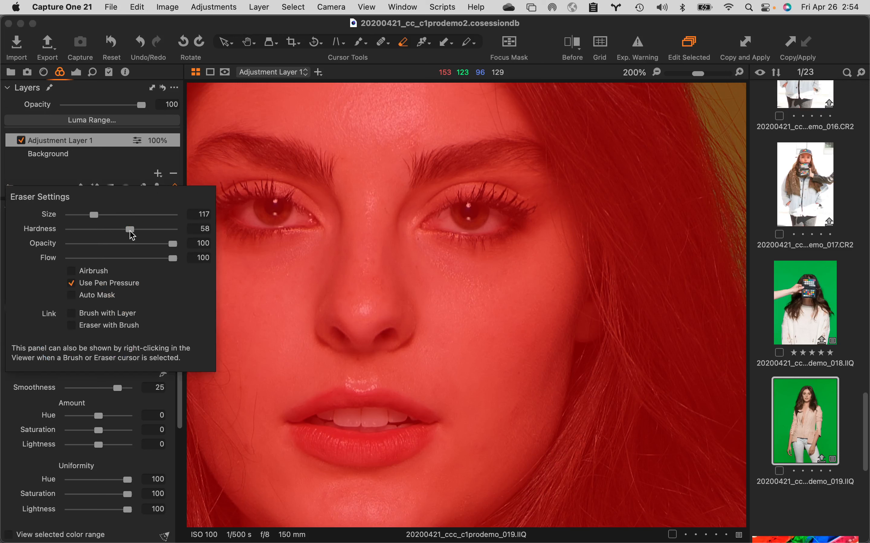
{"action": "left_click_drag", "start_coordinate": [130, 231], "coordinate": [134, 231]}
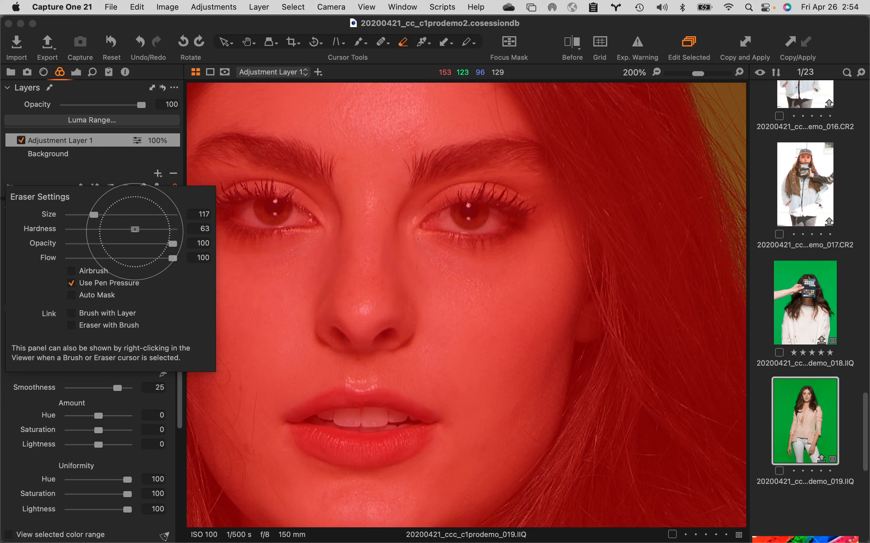
{"action": "mouse_move", "coordinate": [135, 230]}
{"action": "left_mouse_down"}
{"action": "mouse_move", "coordinate": [194, 234]}
{"action": "mouse_move", "coordinate": [142, 223]}
{"action": "mouse_move", "coordinate": [53, 242]}
{"action": "mouse_move", "coordinate": [88, 230]}
{"action": "mouse_move", "coordinate": [123, 233]}
{"action": "left_mouse_up"}
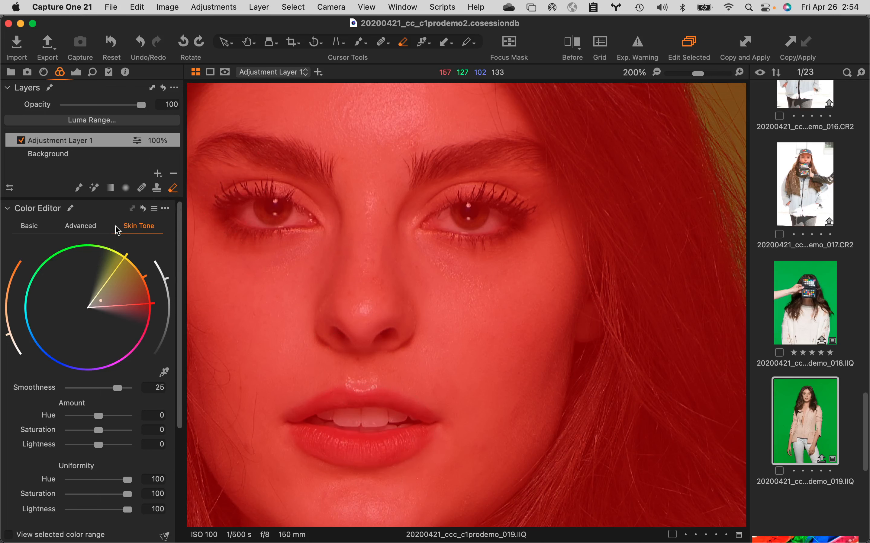
{"action": "left_click", "coordinate": [9, 188]}
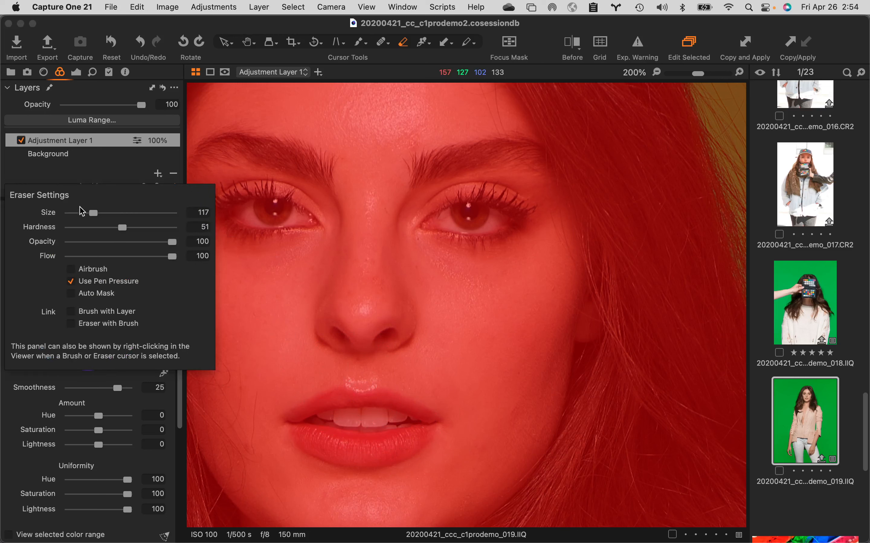
{"action": "left_click_drag", "start_coordinate": [92, 212], "coordinate": [86, 213]}
{"action": "left_click", "coordinate": [132, 164]}
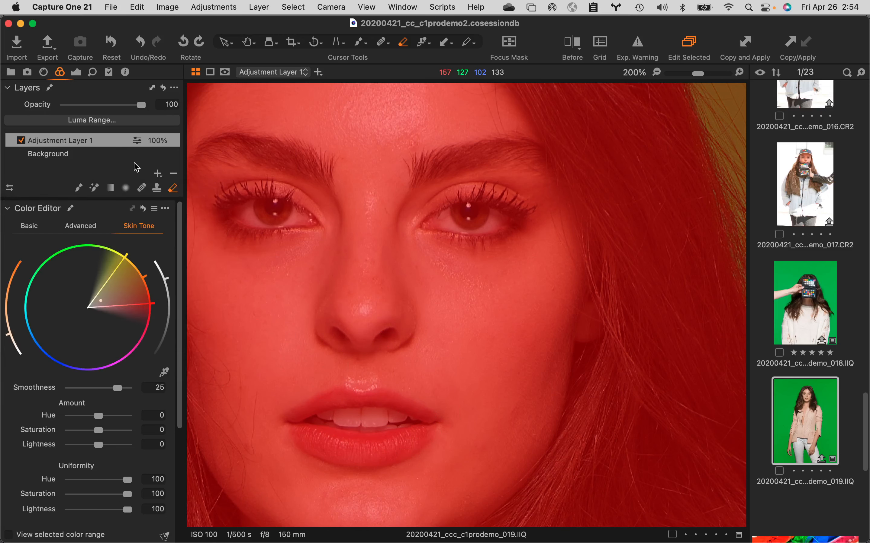
Try erasing the lips from the adjustment mask, then undo the stroke.
{"action": "mouse_move", "coordinate": [322, 436]}
{"action": "left_mouse_down"}
{"action": "mouse_move", "coordinate": [306, 426]}
{"action": "mouse_move", "coordinate": [344, 409]}
{"action": "mouse_move", "coordinate": [394, 408]}
{"action": "mouse_move", "coordinate": [412, 415]}
{"action": "mouse_move", "coordinate": [420, 431]}
{"action": "mouse_move", "coordinate": [412, 437]}
{"action": "mouse_move", "coordinate": [305, 434]}
{"action": "mouse_move", "coordinate": [360, 446]}
{"action": "mouse_move", "coordinate": [425, 432]}
{"action": "mouse_move", "coordinate": [385, 408]}
{"action": "mouse_move", "coordinate": [320, 407]}
{"action": "mouse_move", "coordinate": [293, 427]}
{"action": "left_mouse_up"}
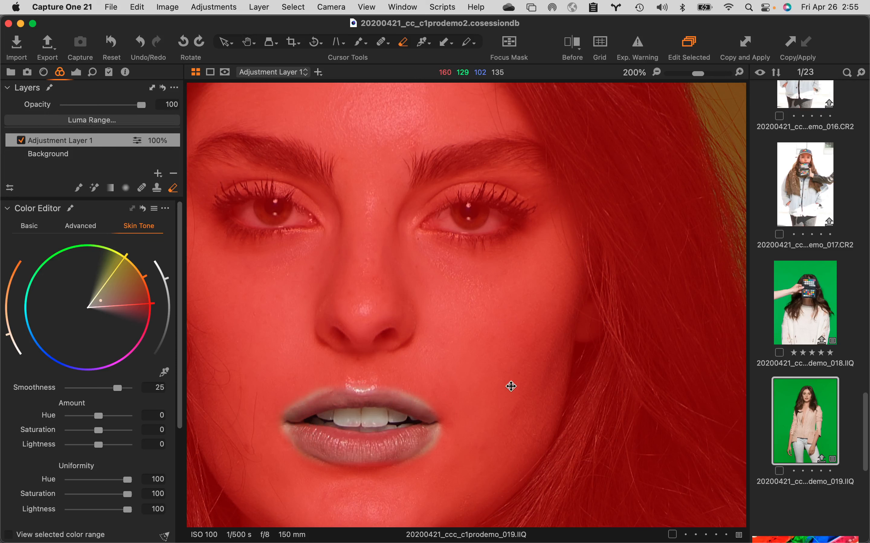
{"action": "key", "text": "super+z"}
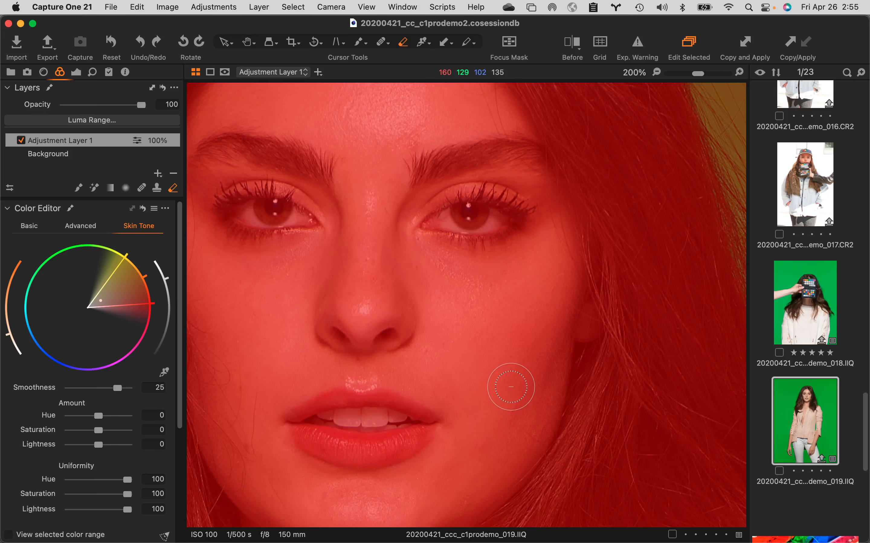
Hide the mask overlay and erase the lips and eyes from the adjustment mask.
{"action": "key", "text": "m"}
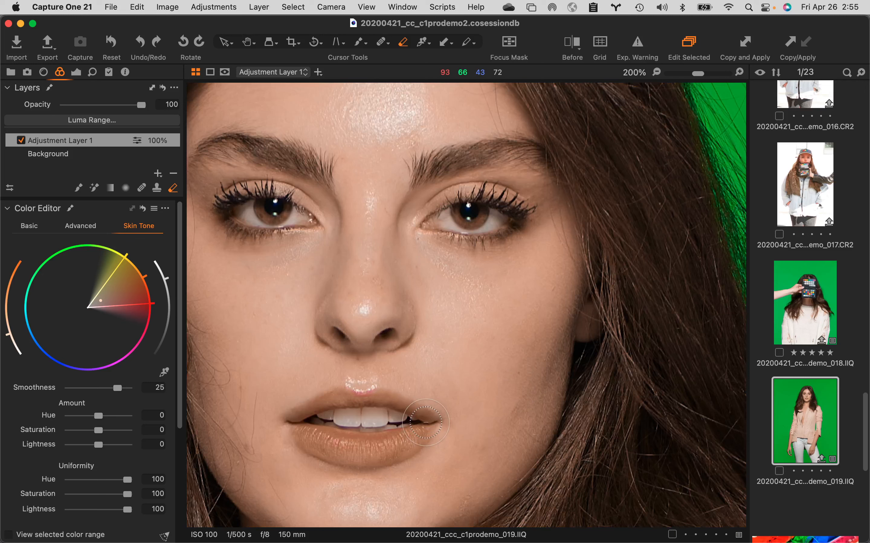
{"action": "mouse_move", "coordinate": [425, 422]}
{"action": "left_mouse_down"}
{"action": "mouse_move", "coordinate": [407, 408]}
{"action": "mouse_move", "coordinate": [345, 403]}
{"action": "mouse_move", "coordinate": [296, 423]}
{"action": "mouse_move", "coordinate": [327, 449]}
{"action": "mouse_move", "coordinate": [416, 435]}
{"action": "left_mouse_up"}
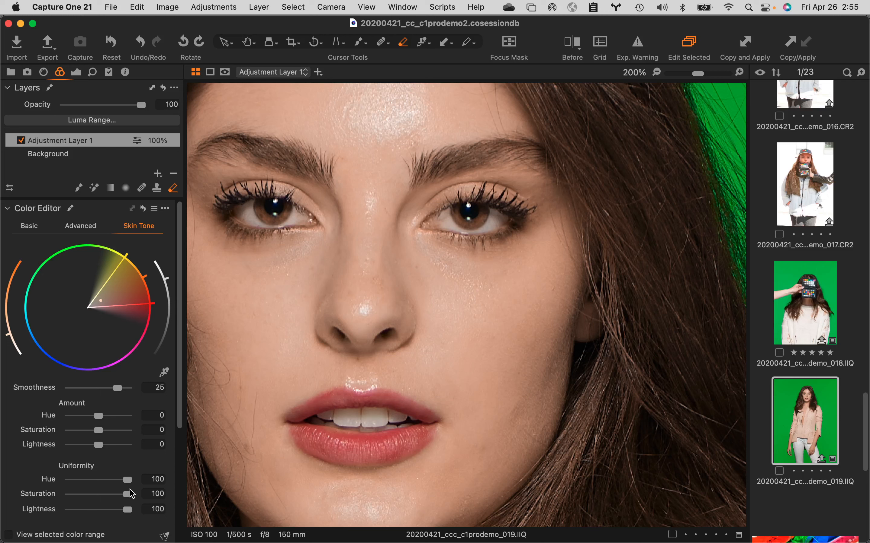
{"action": "left_click_drag", "start_coordinate": [468, 209], "coordinate": [477, 210]}
{"action": "mouse_move", "coordinate": [275, 210]}
{"action": "left_mouse_down"}
{"action": "mouse_move", "coordinate": [264, 206]}
{"action": "mouse_move", "coordinate": [282, 210]}
{"action": "mouse_move", "coordinate": [266, 208]}
{"action": "mouse_move", "coordinate": [275, 212]}
{"action": "left_mouse_up"}
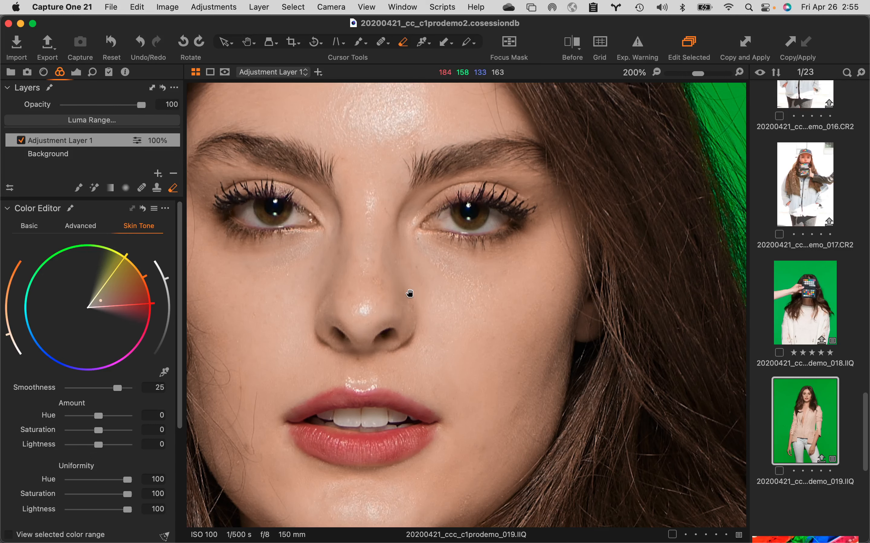
Enlarge the Eraser and erase the jacket from the adjustment mask across the full image.
{"action": "key", "text": "super+0"}
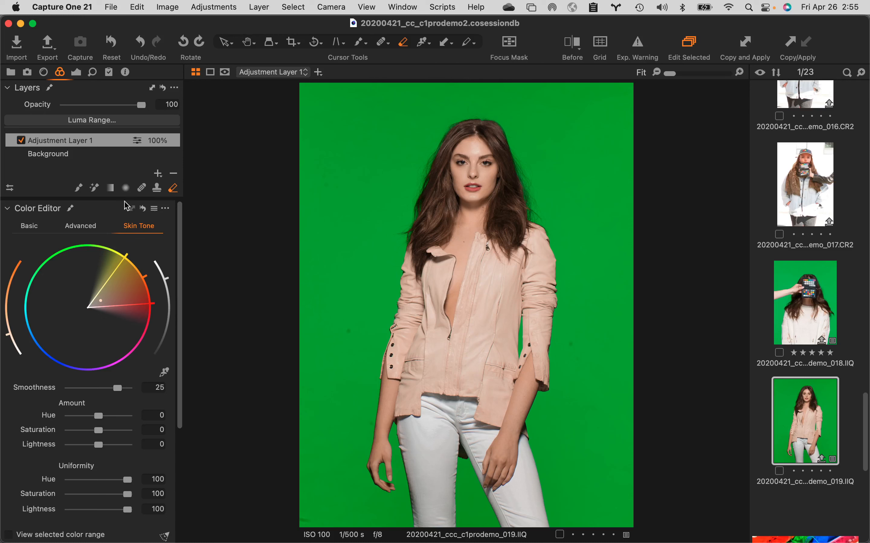
{"action": "left_click", "coordinate": [11, 189]}
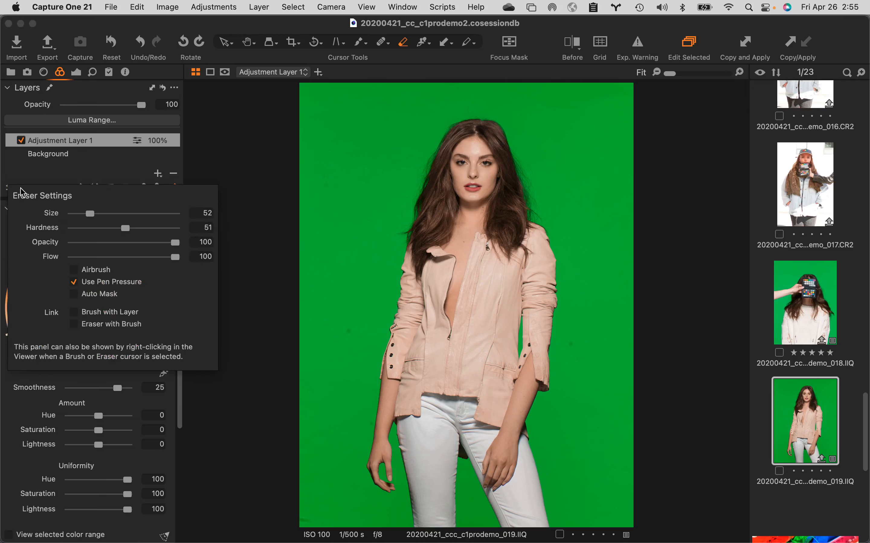
{"action": "left_click_drag", "start_coordinate": [101, 213], "coordinate": [124, 213]}
{"action": "mouse_move", "coordinate": [485, 309]}
{"action": "left_mouse_down"}
{"action": "mouse_move", "coordinate": [515, 261]}
{"action": "mouse_move", "coordinate": [498, 336]}
{"action": "mouse_move", "coordinate": [502, 316]}
{"action": "mouse_move", "coordinate": [487, 328]}
{"action": "mouse_move", "coordinate": [485, 363]}
{"action": "mouse_move", "coordinate": [431, 362]}
{"action": "mouse_move", "coordinate": [447, 278]}
{"action": "mouse_move", "coordinate": [414, 407]}
{"action": "left_mouse_up"}
{"action": "mouse_move", "coordinate": [519, 366]}
{"action": "left_mouse_down"}
{"action": "mouse_move", "coordinate": [520, 264]}
{"action": "mouse_move", "coordinate": [518, 381]}
{"action": "mouse_move", "coordinate": [503, 403]}
{"action": "mouse_move", "coordinate": [502, 395]}
{"action": "left_mouse_up"}
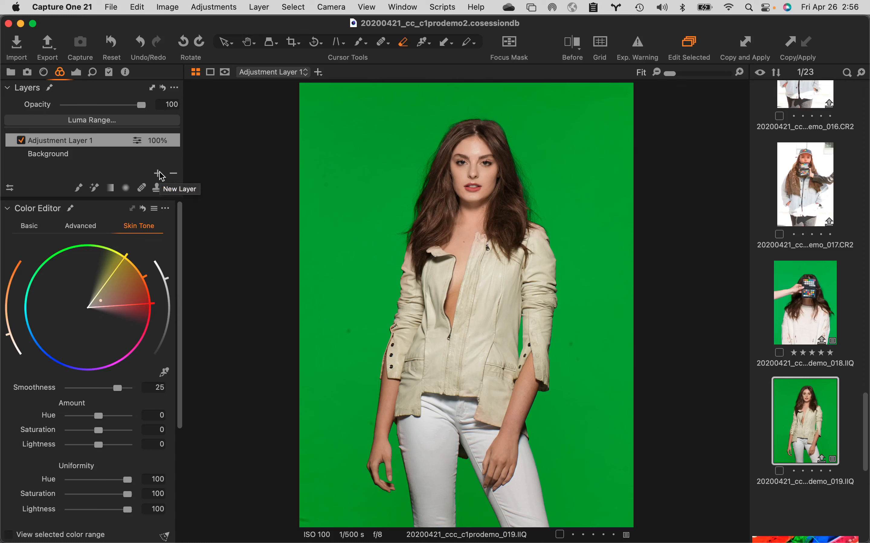
Delete the adjustment layer and try sampling the skin tone from the cheek on the Background.
{"action": "left_click", "coordinate": [174, 175]}
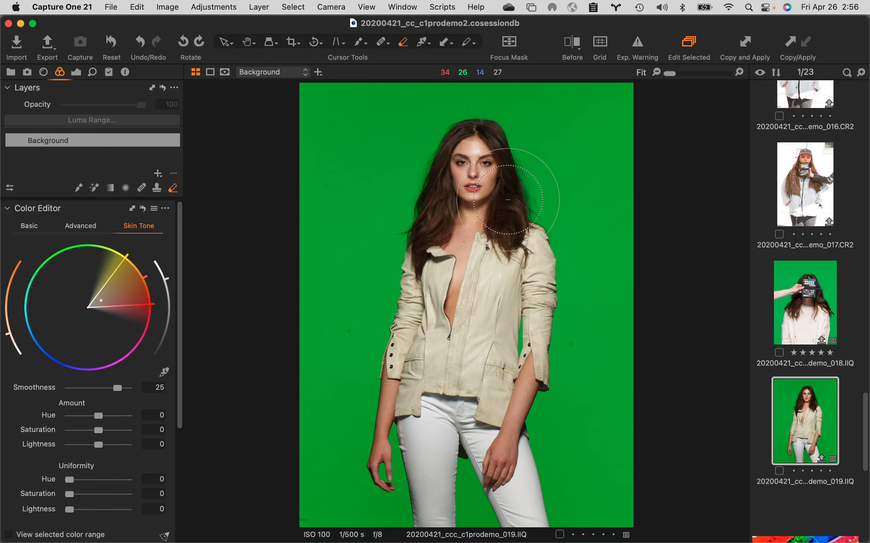
{"action": "left_click", "coordinate": [482, 170]}
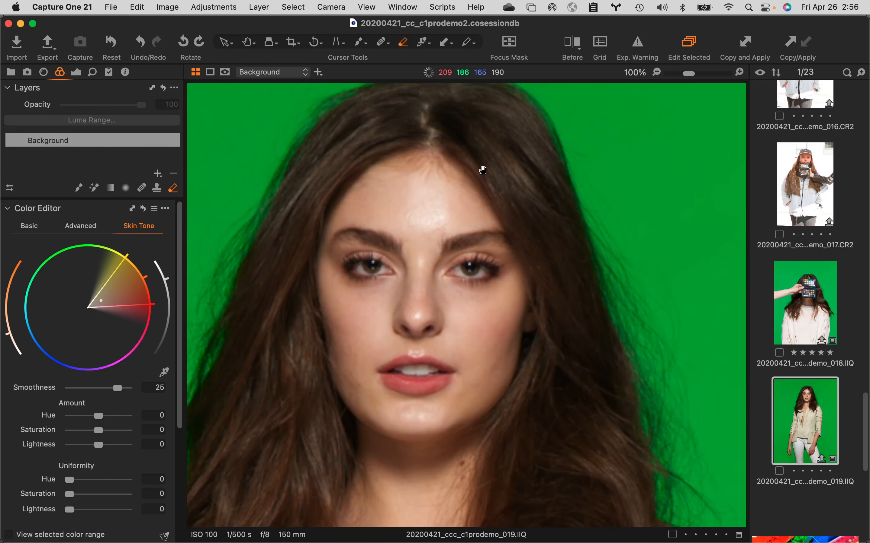
{"action": "left_click", "coordinate": [739, 73]}
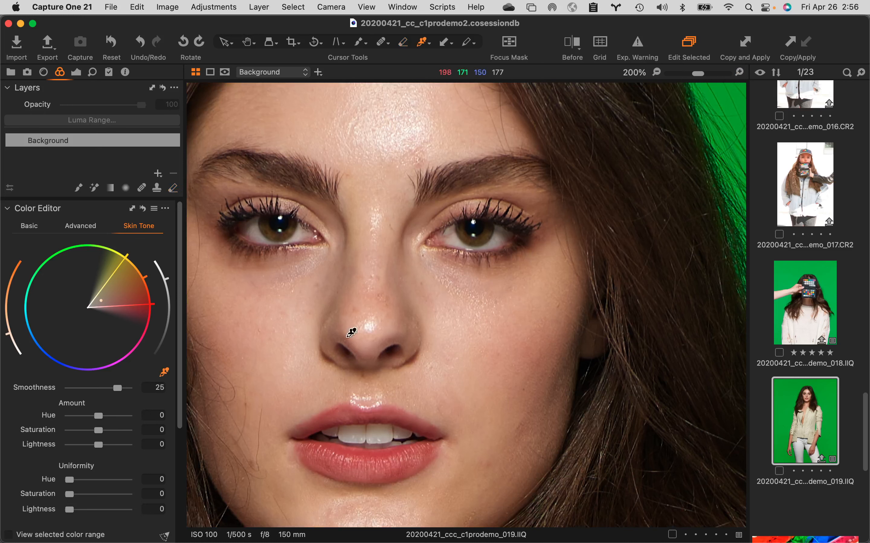
{"action": "left_click", "coordinate": [286, 348]}
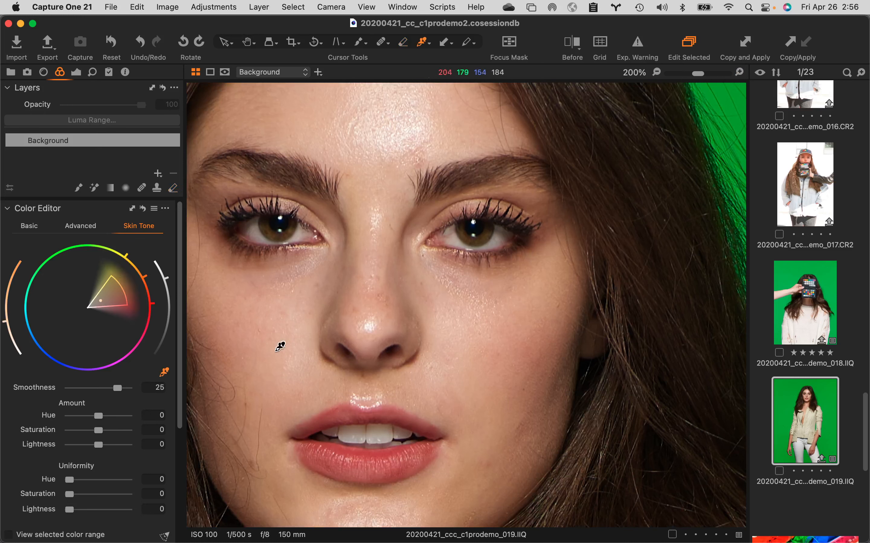
{"action": "left_click", "coordinate": [165, 535]}
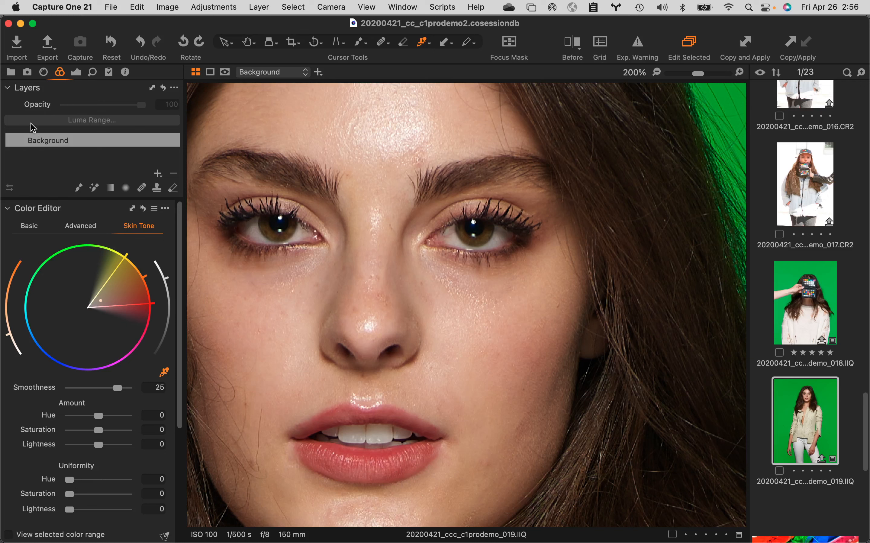
Add a new empty adjustment layer and sample the skin tone from the cheek.
{"action": "left_click", "coordinate": [158, 174]}
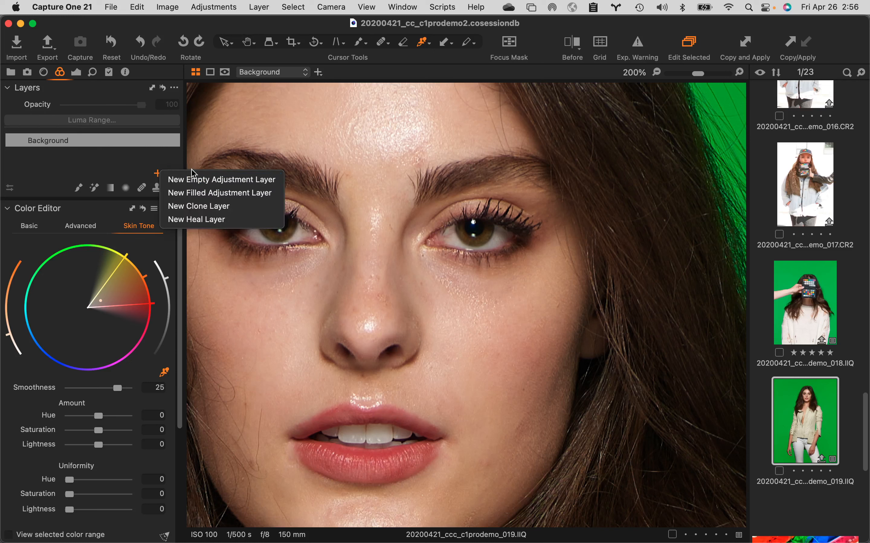
{"action": "left_click", "coordinate": [235, 183]}
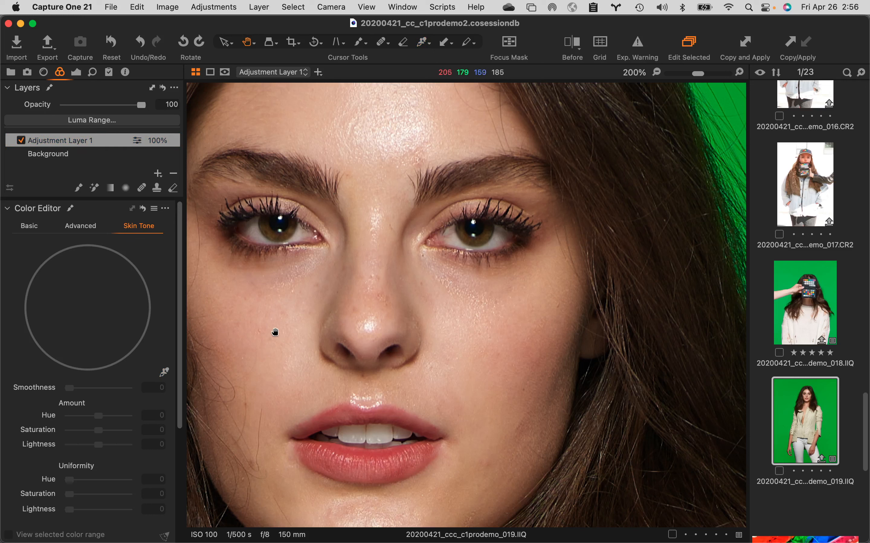
{"action": "left_click", "coordinate": [166, 374]}
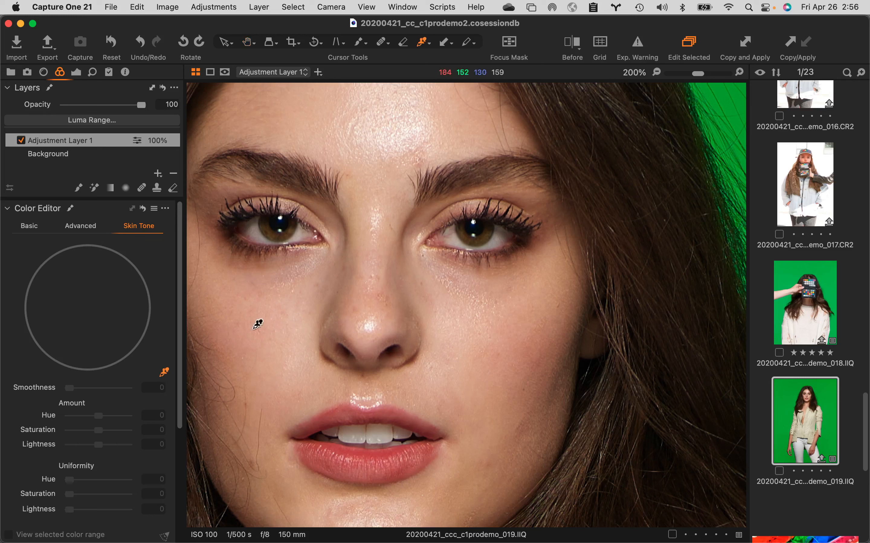
{"action": "left_click", "coordinate": [284, 330]}
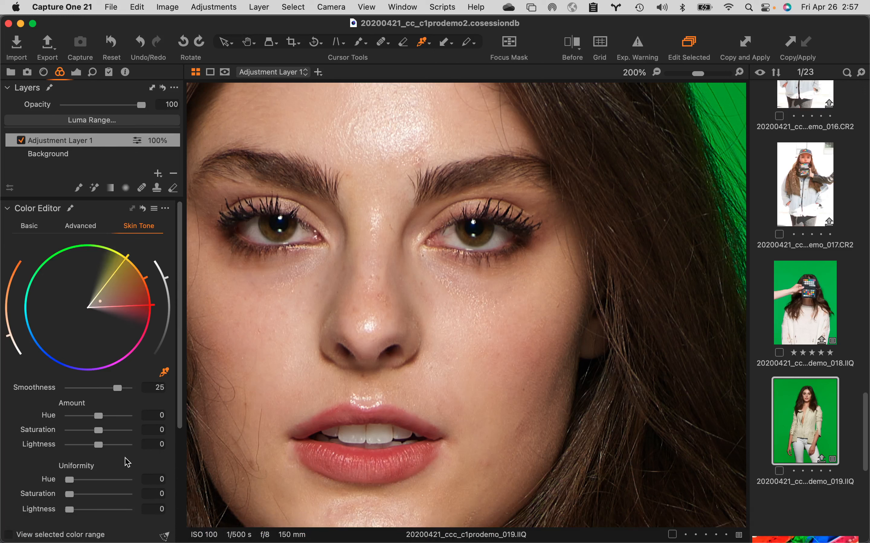
Set the Uniformity Hue, Saturation and Lightness to 100 on the empty layer.
{"action": "left_click_drag", "start_coordinate": [69, 481], "coordinate": [180, 482]}
{"action": "left_click_drag", "start_coordinate": [66, 492], "coordinate": [168, 506]}
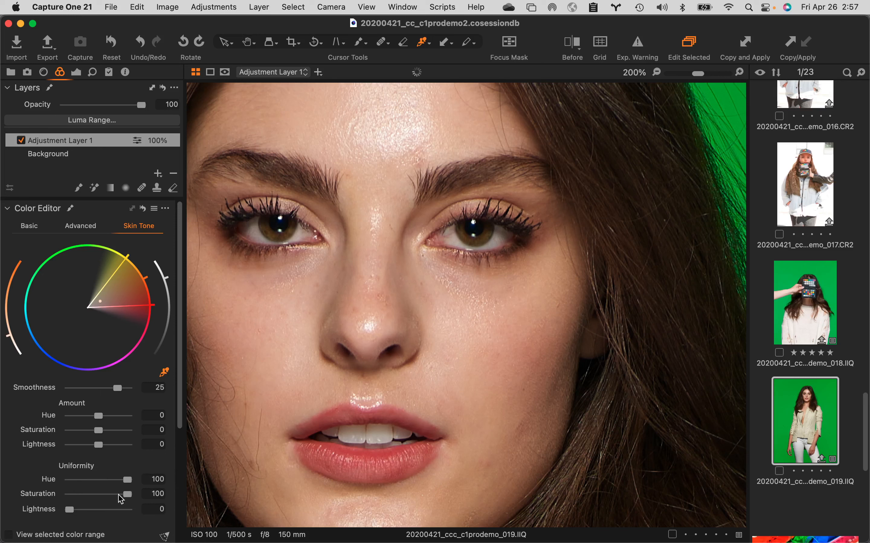
{"action": "left_click_drag", "start_coordinate": [67, 511], "coordinate": [151, 510]}
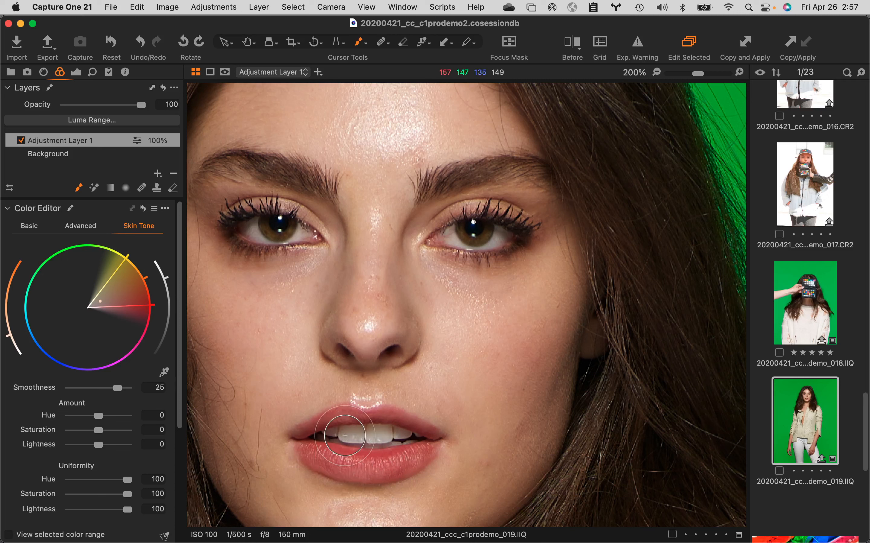
{"action": "mouse_move", "coordinate": [310, 442]}
{"action": "left_mouse_down"}
{"action": "mouse_move", "coordinate": [352, 421]}
{"action": "mouse_move", "coordinate": [399, 422]}
{"action": "mouse_move", "coordinate": [429, 445]}
{"action": "mouse_move", "coordinate": [399, 457]}
{"action": "mouse_move", "coordinate": [316, 458]}
{"action": "mouse_move", "coordinate": [303, 439]}
{"action": "left_mouse_up"}
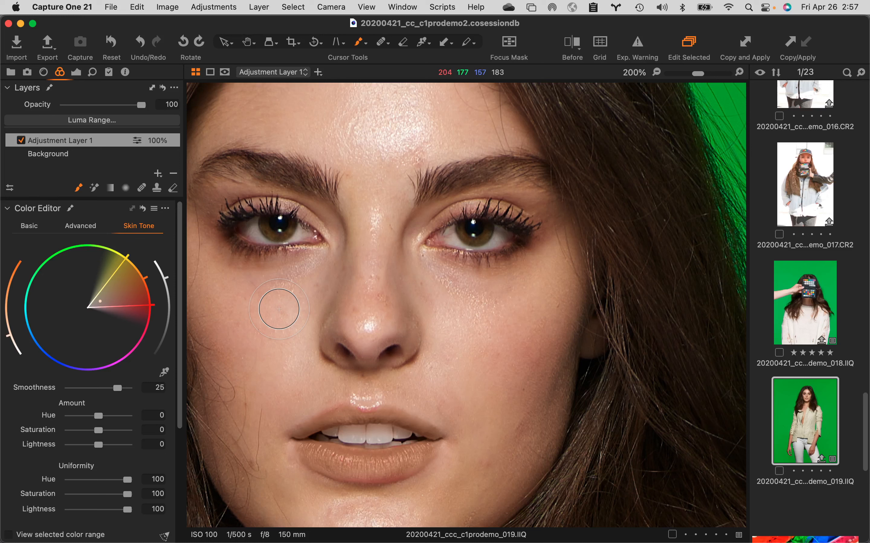
{"action": "key", "text": "m"}
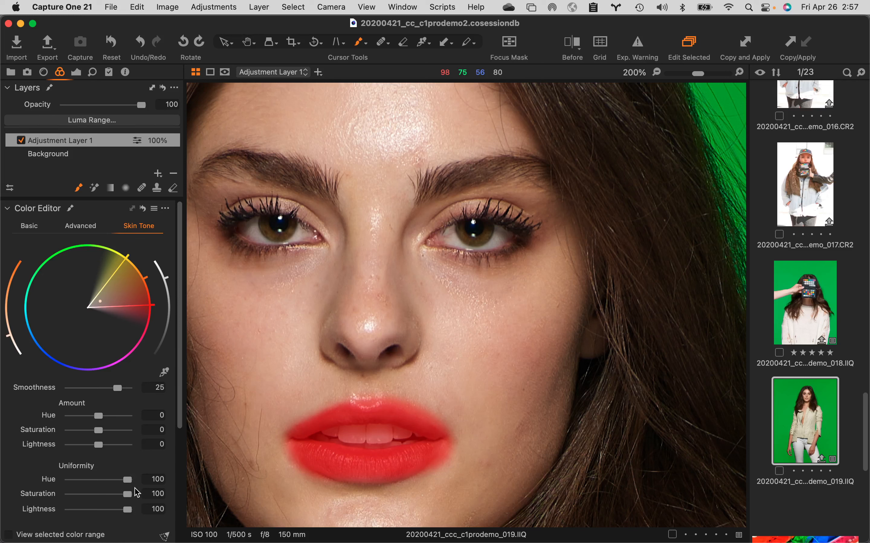
{"action": "key", "text": "super+z"}
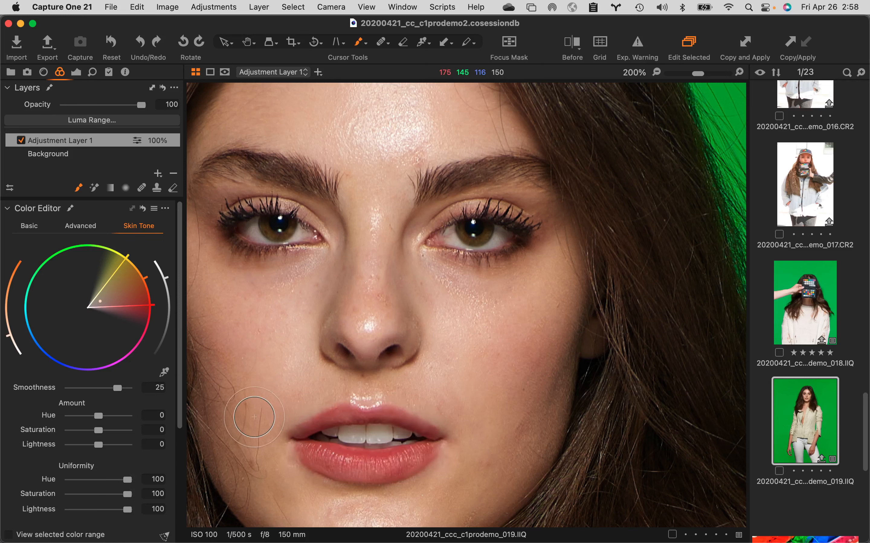
{"action": "left_click", "coordinate": [11, 192]}
{"action": "left_click", "coordinate": [10, 190]}
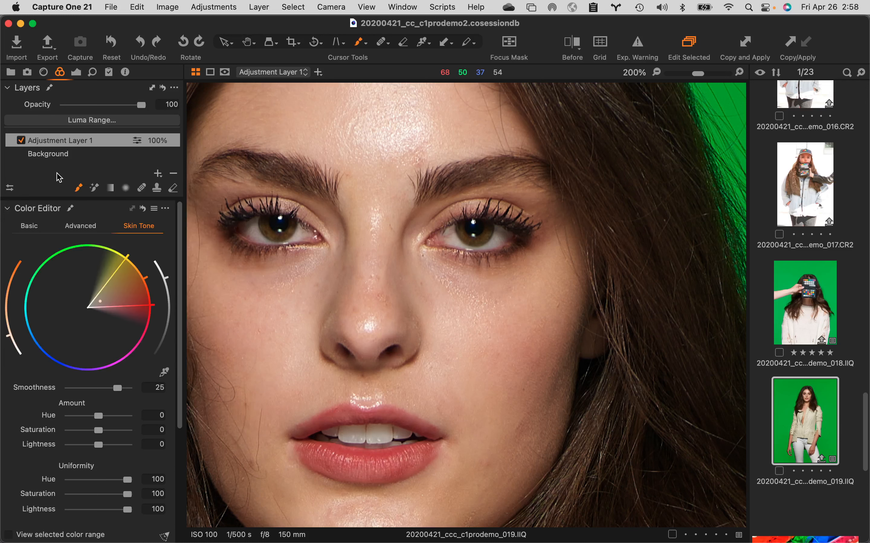
Lower the brush Flow to 9 and brush over the lips, undoing the last stroke.
{"action": "left_click", "coordinate": [11, 190]}
{"action": "left_click", "coordinate": [11, 191]}
{"action": "left_click", "coordinate": [11, 191]}
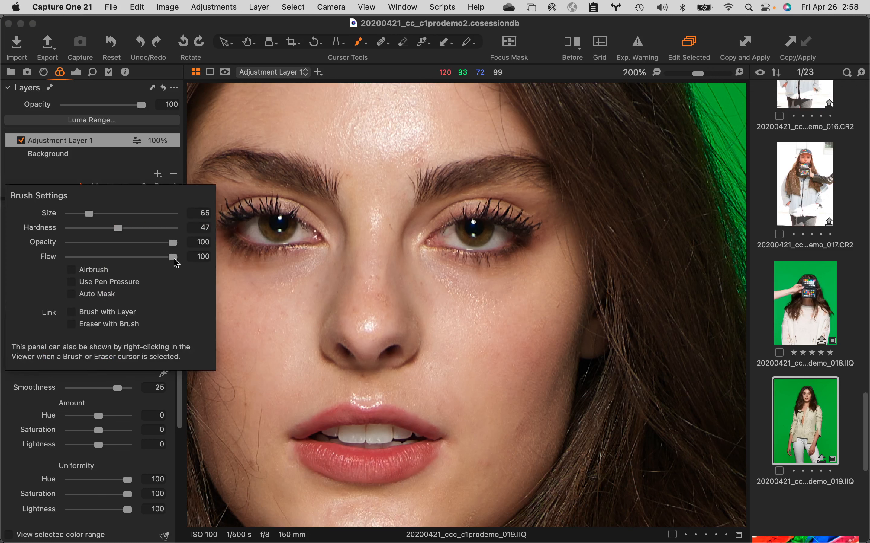
{"action": "left_click_drag", "start_coordinate": [174, 258], "coordinate": [81, 259]}
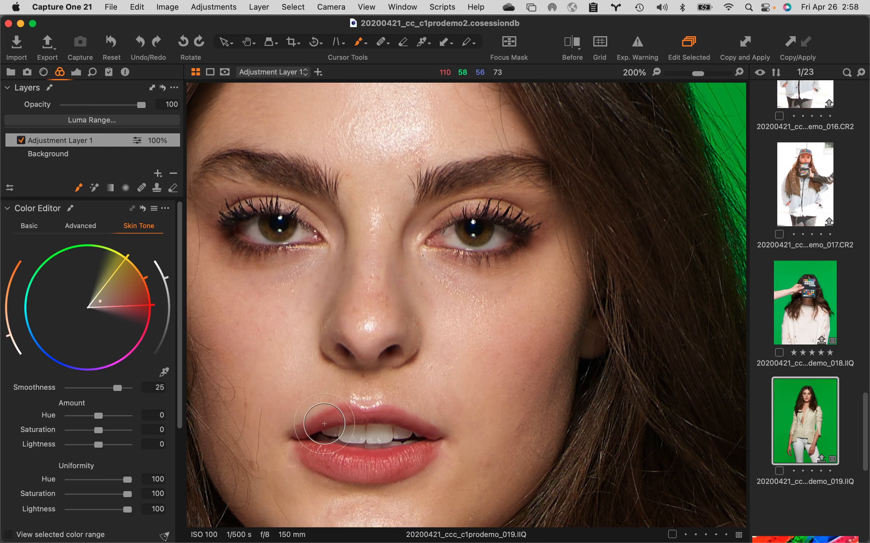
{"action": "mouse_move", "coordinate": [305, 429]}
{"action": "left_mouse_down"}
{"action": "mouse_move", "coordinate": [343, 422]}
{"action": "mouse_move", "coordinate": [300, 440]}
{"action": "mouse_move", "coordinate": [350, 426]}
{"action": "mouse_move", "coordinate": [343, 441]}
{"action": "mouse_move", "coordinate": [302, 440]}
{"action": "mouse_move", "coordinate": [311, 461]}
{"action": "mouse_move", "coordinate": [362, 475]}
{"action": "mouse_move", "coordinate": [343, 449]}
{"action": "left_mouse_up"}
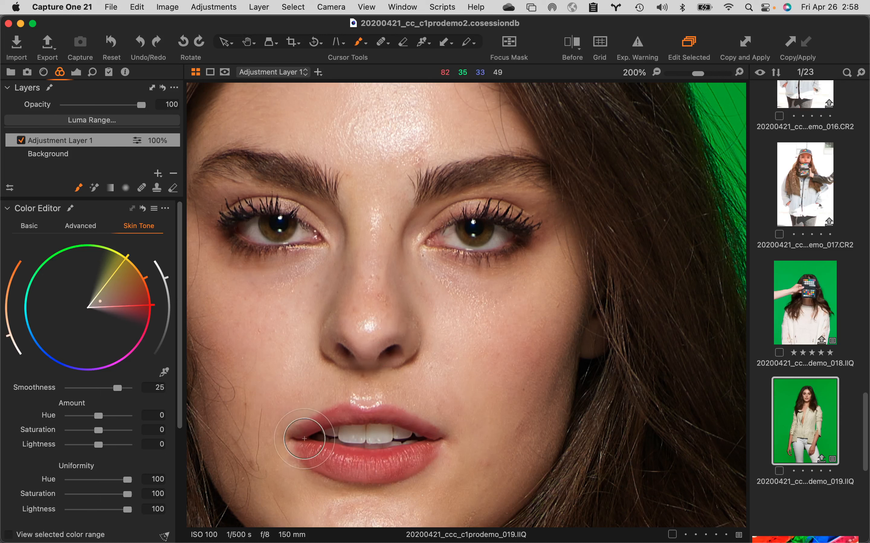
{"action": "mouse_move", "coordinate": [309, 434]}
{"action": "left_mouse_down"}
{"action": "mouse_move", "coordinate": [340, 468]}
{"action": "mouse_move", "coordinate": [418, 453]}
{"action": "mouse_move", "coordinate": [378, 437]}
{"action": "mouse_move", "coordinate": [369, 422]}
{"action": "mouse_move", "coordinate": [413, 414]}
{"action": "mouse_move", "coordinate": [301, 439]}
{"action": "mouse_move", "coordinate": [328, 418]}
{"action": "mouse_move", "coordinate": [353, 417]}
{"action": "mouse_move", "coordinate": [393, 430]}
{"action": "mouse_move", "coordinate": [408, 456]}
{"action": "mouse_move", "coordinate": [425, 456]}
{"action": "left_mouse_up"}
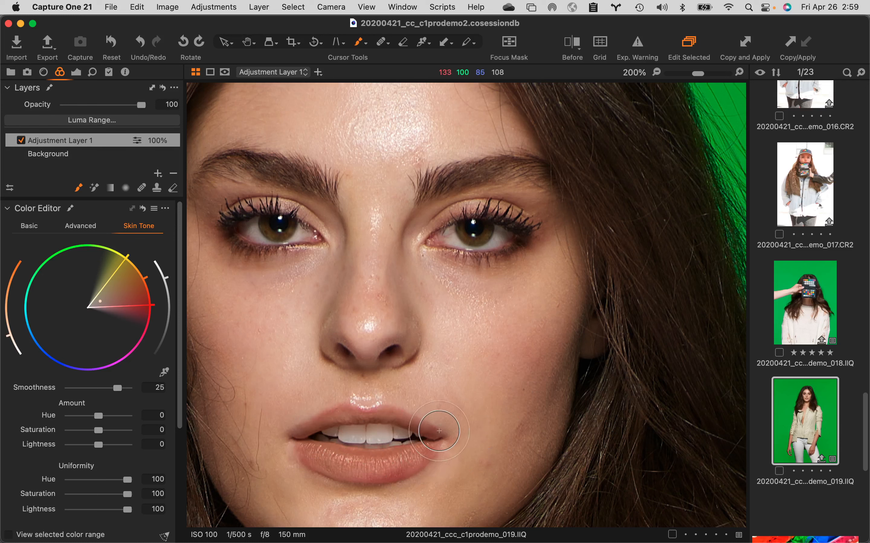
{"action": "key", "text": "super+z"}
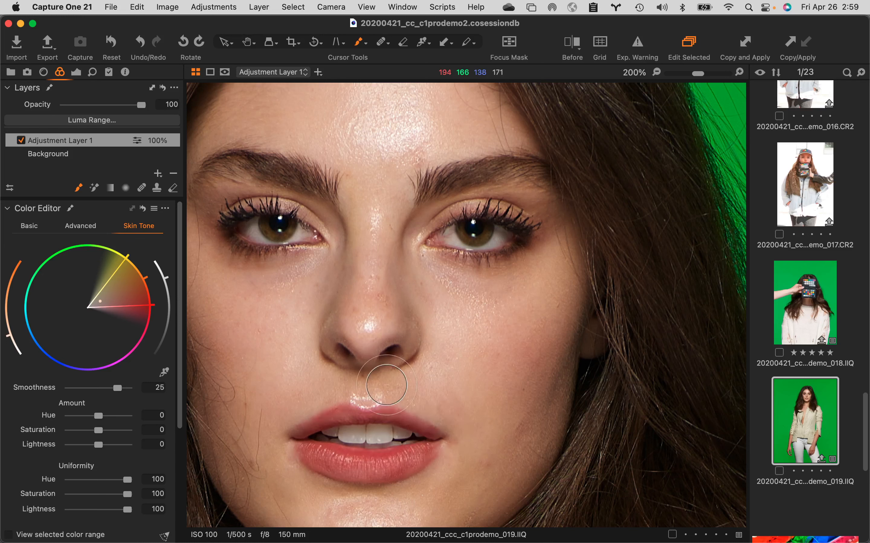
Enlarge the brush to size 159 and paint up from the cheek across the bridge of the nose.
{"action": "left_click", "coordinate": [10, 189]}
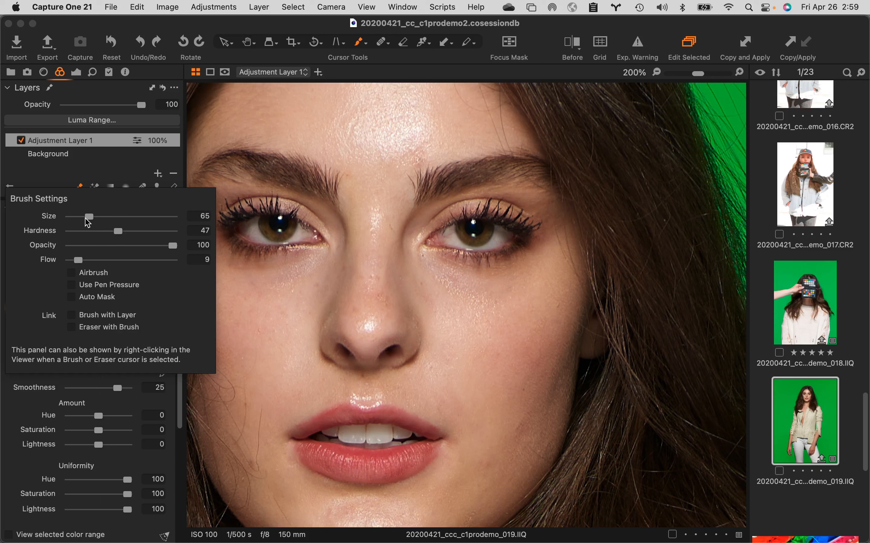
{"action": "left_click_drag", "start_coordinate": [86, 217], "coordinate": [93, 218]}
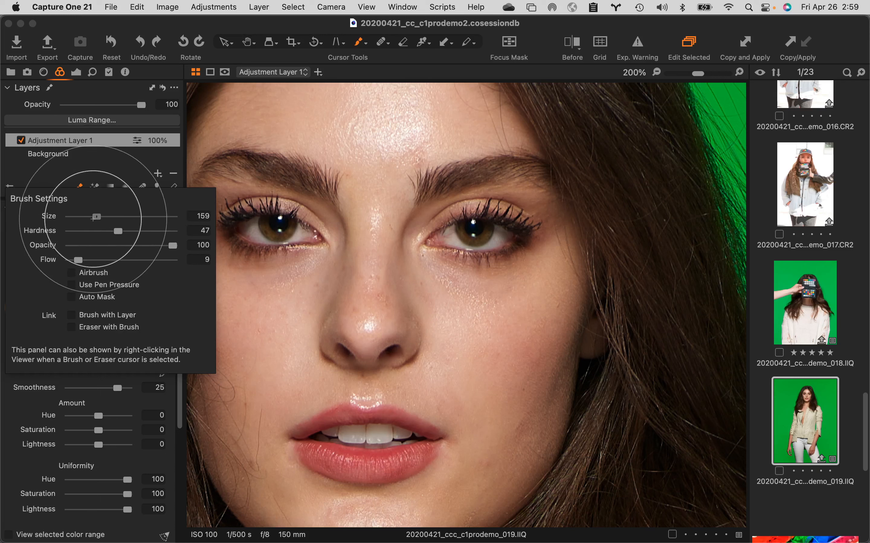
{"action": "mouse_move", "coordinate": [521, 320]}
{"action": "left_mouse_down"}
{"action": "mouse_move", "coordinate": [517, 391]}
{"action": "mouse_move", "coordinate": [510, 362]}
{"action": "mouse_move", "coordinate": [428, 307]}
{"action": "mouse_move", "coordinate": [459, 297]}
{"action": "mouse_move", "coordinate": [331, 307]}
{"action": "mouse_move", "coordinate": [234, 355]}
{"action": "mouse_move", "coordinate": [228, 340]}
{"action": "mouse_move", "coordinate": [242, 312]}
{"action": "mouse_move", "coordinate": [242, 281]}
{"action": "mouse_move", "coordinate": [314, 239]}
{"action": "mouse_move", "coordinate": [374, 209]}
{"action": "mouse_move", "coordinate": [365, 247]}
{"action": "mouse_move", "coordinate": [307, 307]}
{"action": "mouse_move", "coordinate": [229, 358]}
{"action": "mouse_move", "coordinate": [218, 353]}
{"action": "mouse_move", "coordinate": [350, 295]}
{"action": "mouse_move", "coordinate": [331, 287]}
{"action": "mouse_move", "coordinate": [440, 330]}
{"action": "mouse_move", "coordinate": [509, 436]}
{"action": "mouse_move", "coordinate": [447, 505]}
{"action": "mouse_move", "coordinate": [497, 475]}
{"action": "mouse_move", "coordinate": [471, 498]}
{"action": "mouse_move", "coordinate": [490, 464]}
{"action": "mouse_move", "coordinate": [528, 432]}
{"action": "mouse_move", "coordinate": [494, 456]}
{"action": "mouse_move", "coordinate": [343, 498]}
{"action": "mouse_move", "coordinate": [271, 458]}
{"action": "mouse_move", "coordinate": [275, 469]}
{"action": "mouse_move", "coordinate": [250, 444]}
{"action": "mouse_move", "coordinate": [252, 412]}
{"action": "mouse_move", "coordinate": [245, 440]}
{"action": "mouse_move", "coordinate": [230, 426]}
{"action": "mouse_move", "coordinate": [228, 441]}
{"action": "mouse_move", "coordinate": [240, 461]}
{"action": "mouse_move", "coordinate": [351, 522]}
{"action": "mouse_move", "coordinate": [333, 509]}
{"action": "mouse_move", "coordinate": [415, 503]}
{"action": "mouse_move", "coordinate": [368, 528]}
{"action": "mouse_move", "coordinate": [514, 508]}
{"action": "mouse_move", "coordinate": [487, 388]}
{"action": "mouse_move", "coordinate": [458, 341]}
{"action": "mouse_move", "coordinate": [336, 346]}
{"action": "mouse_move", "coordinate": [396, 327]}
{"action": "mouse_move", "coordinate": [325, 356]}
{"action": "mouse_move", "coordinate": [301, 349]}
{"action": "mouse_move", "coordinate": [410, 357]}
{"action": "mouse_move", "coordinate": [444, 340]}
{"action": "mouse_move", "coordinate": [435, 350]}
{"action": "mouse_move", "coordinate": [387, 353]}
{"action": "mouse_move", "coordinate": [459, 375]}
{"action": "mouse_move", "coordinate": [413, 343]}
{"action": "mouse_move", "coordinate": [451, 383]}
{"action": "mouse_move", "coordinate": [490, 401]}
{"action": "mouse_move", "coordinate": [398, 341]}
{"action": "mouse_move", "coordinate": [295, 334]}
{"action": "mouse_move", "coordinate": [354, 287]}
{"action": "mouse_move", "coordinate": [373, 201]}
{"action": "left_mouse_up"}
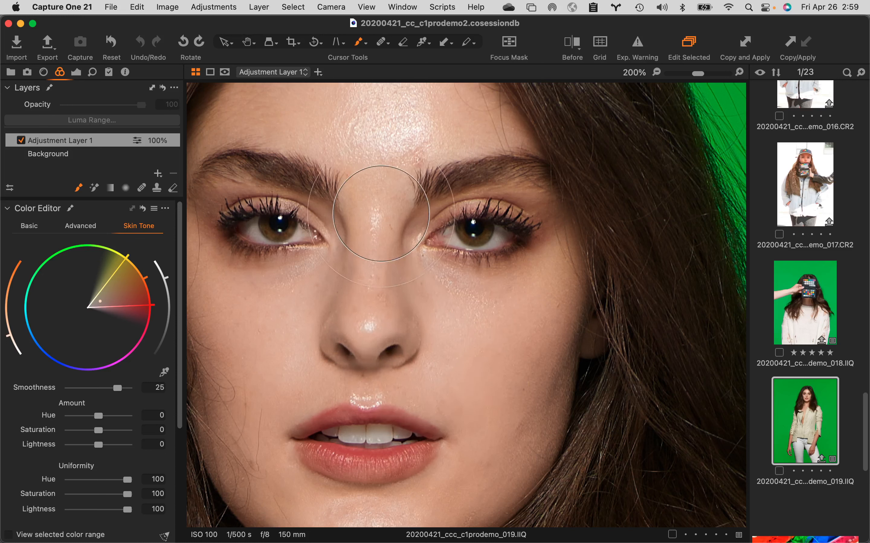
Toggle the mask overlay on and off, then display the mask on its own.
{"action": "key", "text": "m"}
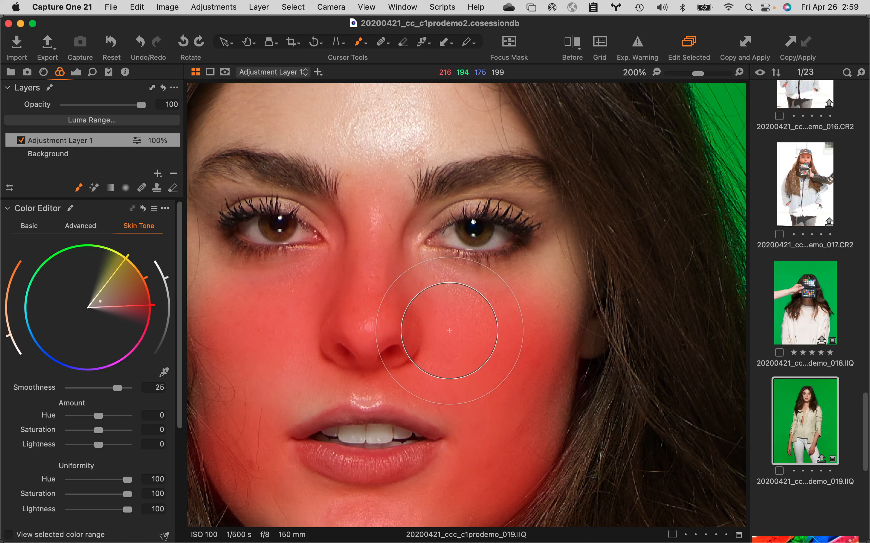
{"action": "key", "text": "m"}
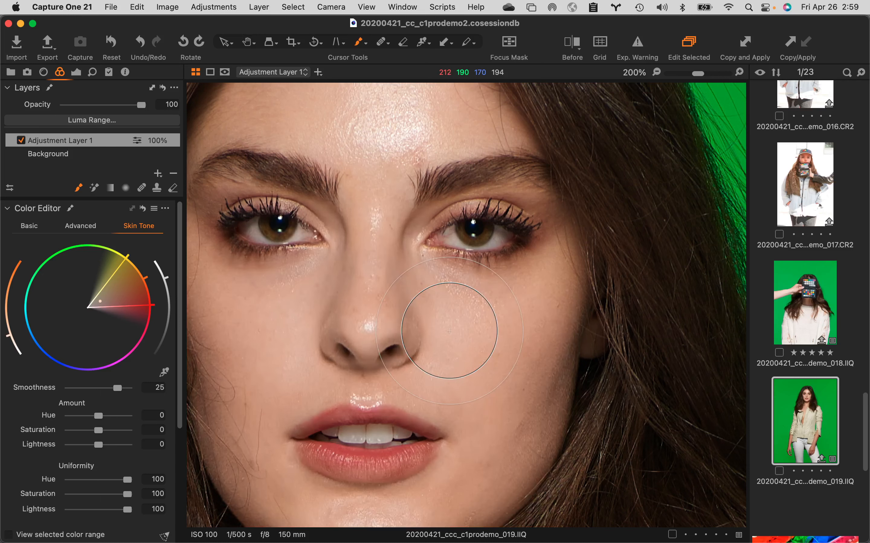
{"action": "key", "text": "alt+m"}
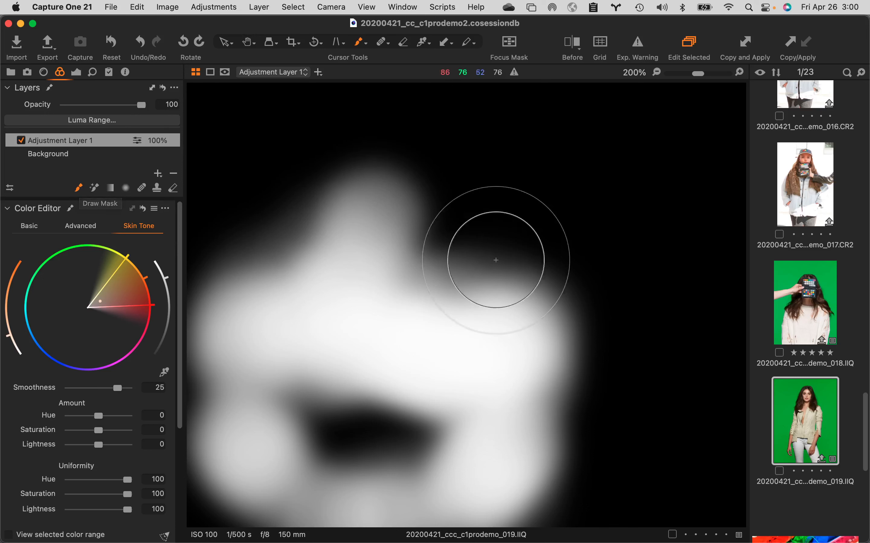
Try erasing across the upper mask with the Eraser and undo the stroke.
{"action": "mouse_move", "coordinate": [520, 217]}
{"action": "left_mouse_down"}
{"action": "mouse_move", "coordinate": [469, 245]}
{"action": "mouse_move", "coordinate": [456, 227]}
{"action": "mouse_move", "coordinate": [453, 249]}
{"action": "left_mouse_up"}
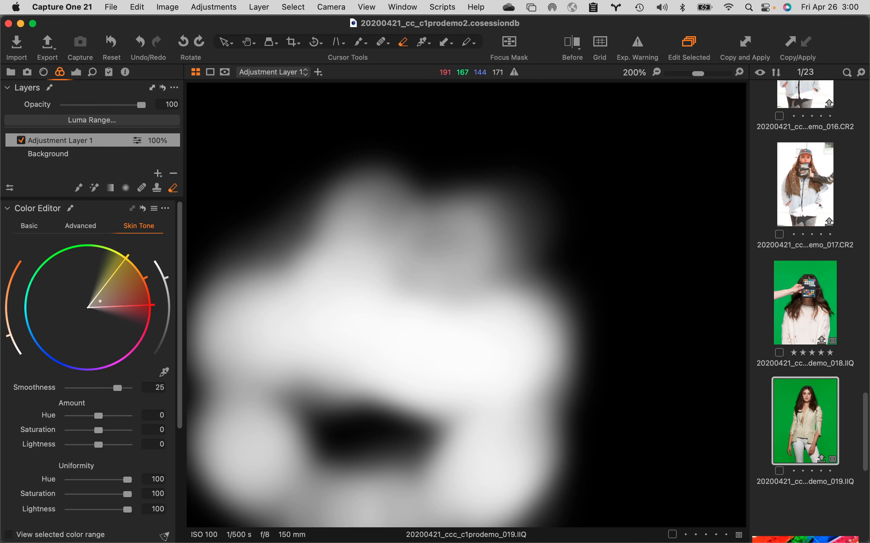
{"action": "left_click_drag", "start_coordinate": [365, 175], "coordinate": [353, 218]}
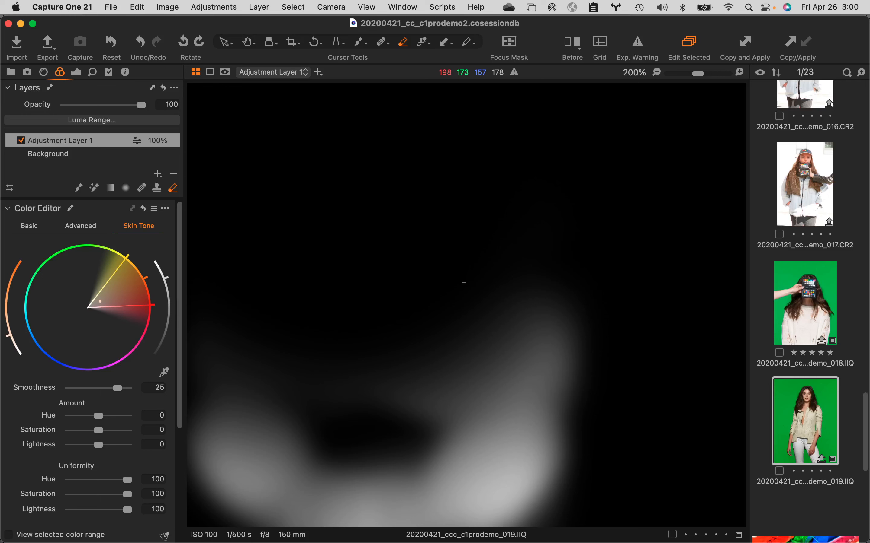
{"action": "key", "text": "super+z"}
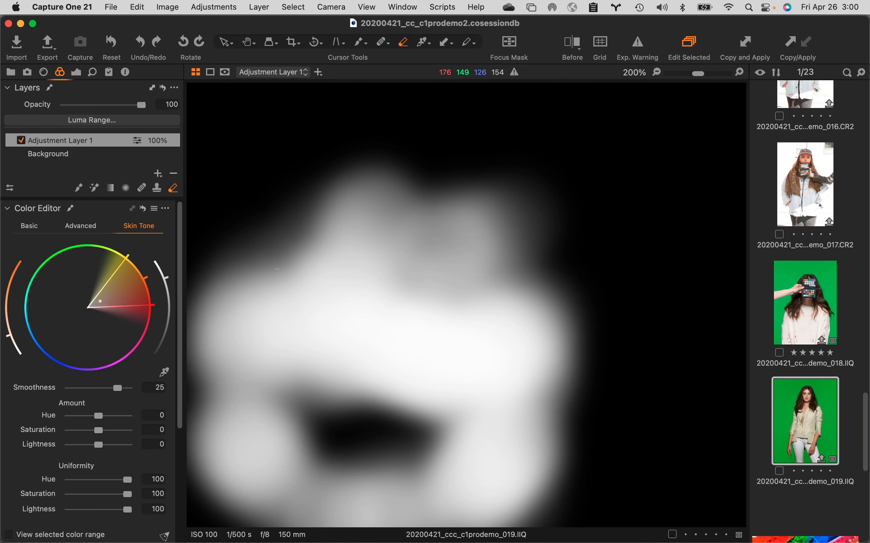
Return to the normal image view and set the adjustment layer's opacity to 52.
{"action": "key", "text": "alt+m"}
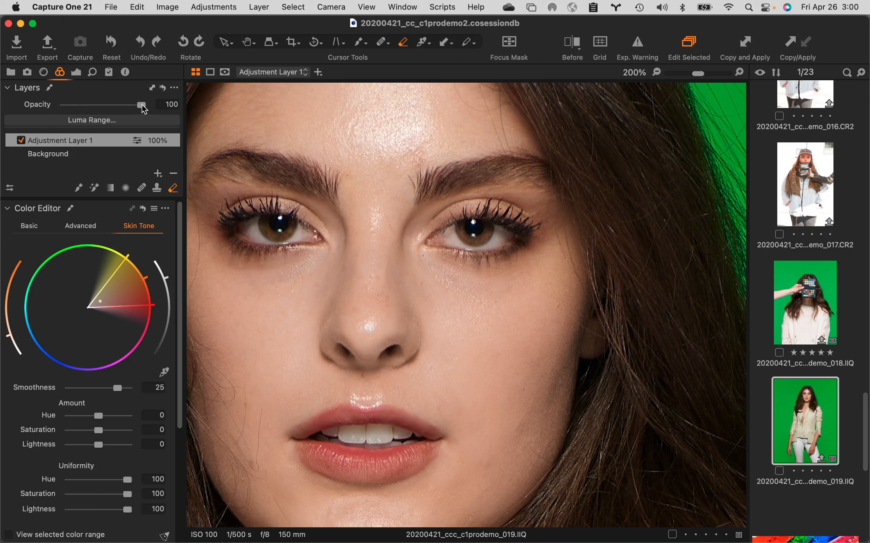
{"action": "left_click_drag", "start_coordinate": [144, 108], "coordinate": [107, 113]}
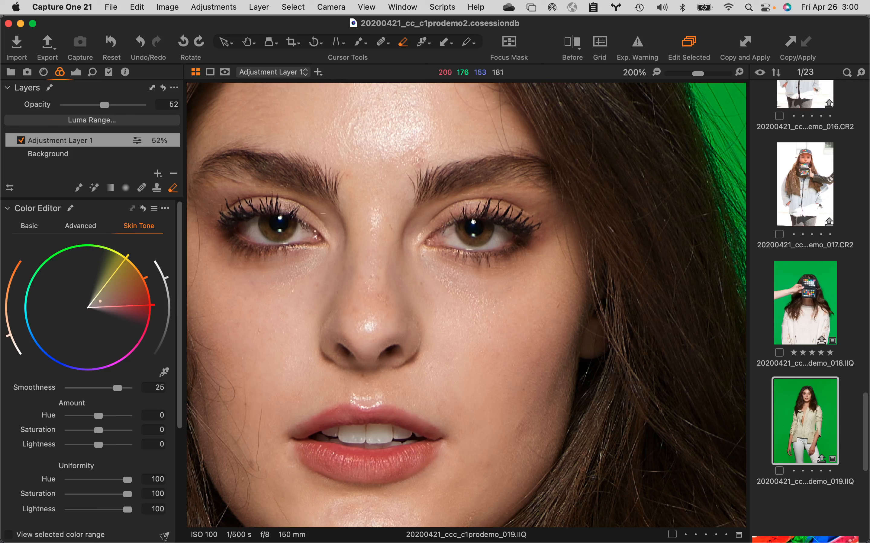
Delete the adjustment layer, leaving only the Background.
{"action": "scroll", "coordinate": [129, 302], "scroll_direction": "down", "scroll_amount": 10}
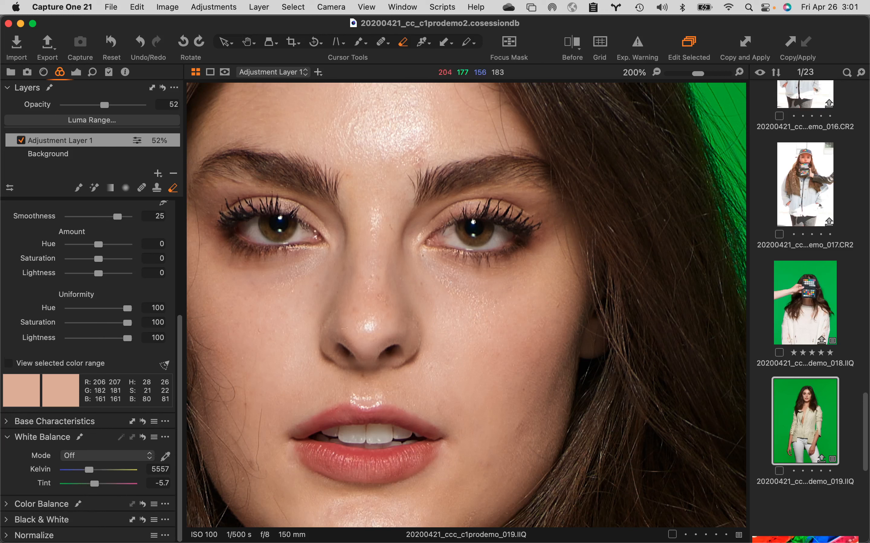
{"action": "scroll", "coordinate": [106, 363], "scroll_direction": "up", "scroll_amount": 5}
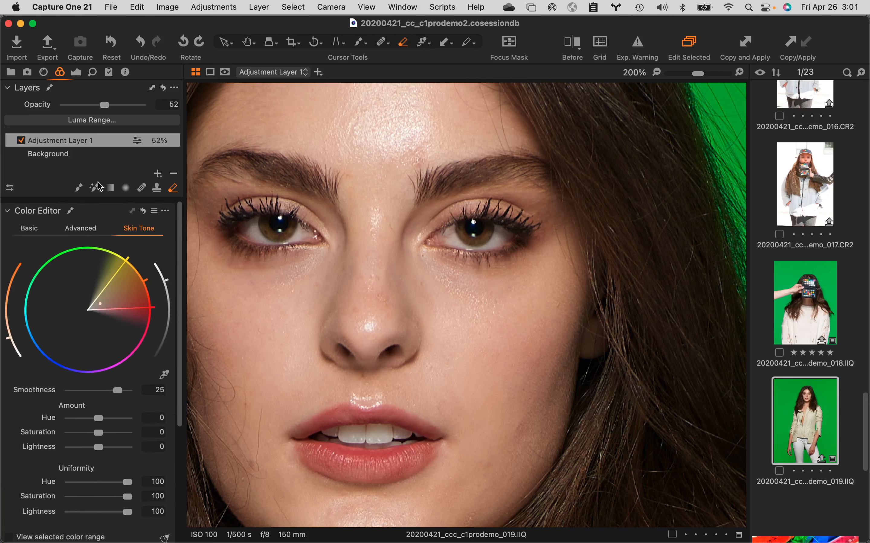
{"action": "left_click_drag", "start_coordinate": [121, 146], "coordinate": [172, 175]}
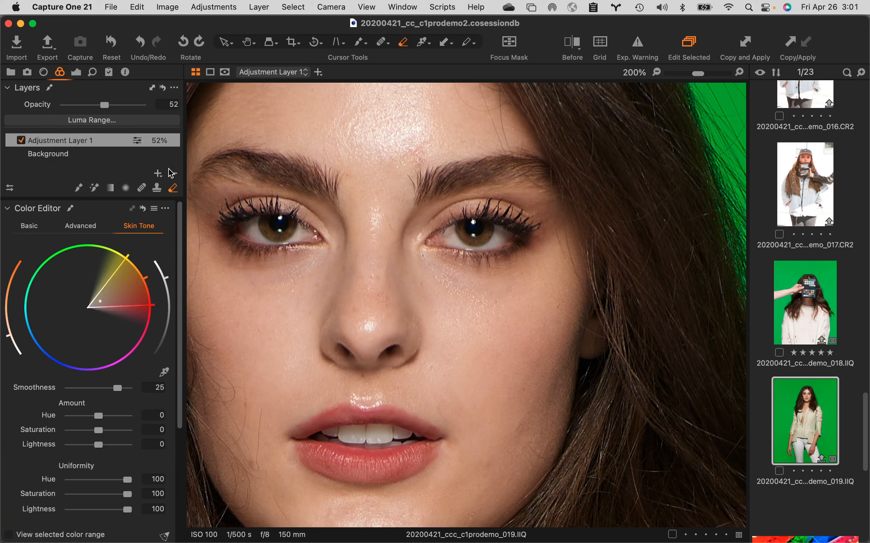
{"action": "left_click", "coordinate": [172, 176]}
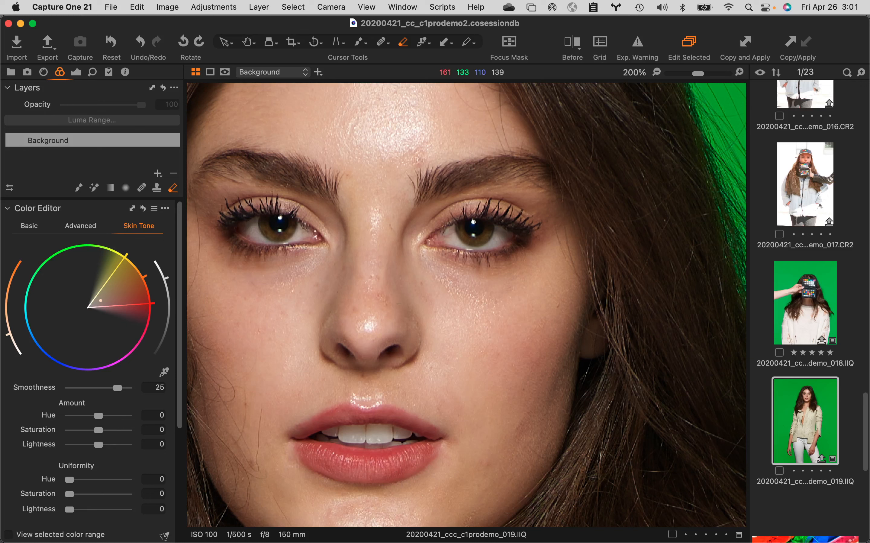
Fit the image to the viewer, collapse the Color Editor and open Color Balance on its Master tab.
{"action": "double_click", "coordinate": [395, 276]}
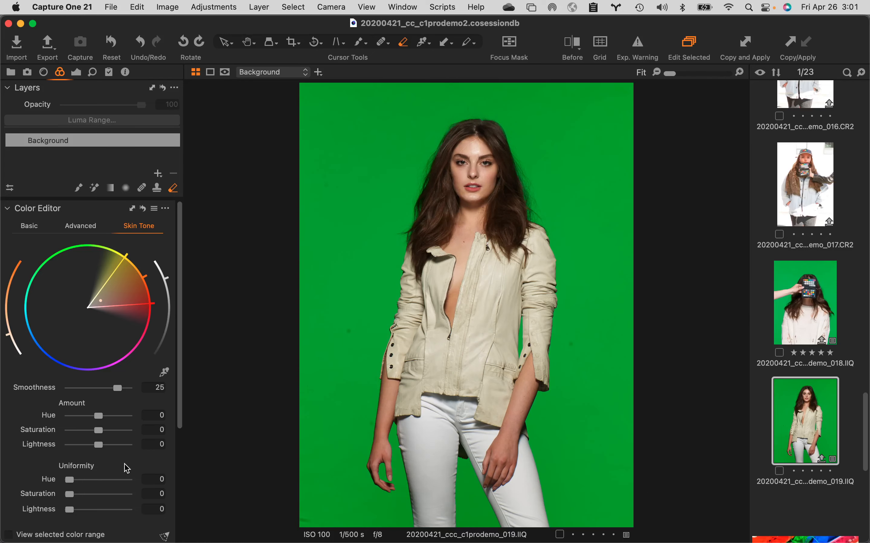
{"action": "scroll", "coordinate": [127, 471], "scroll_direction": "down", "scroll_amount": 10}
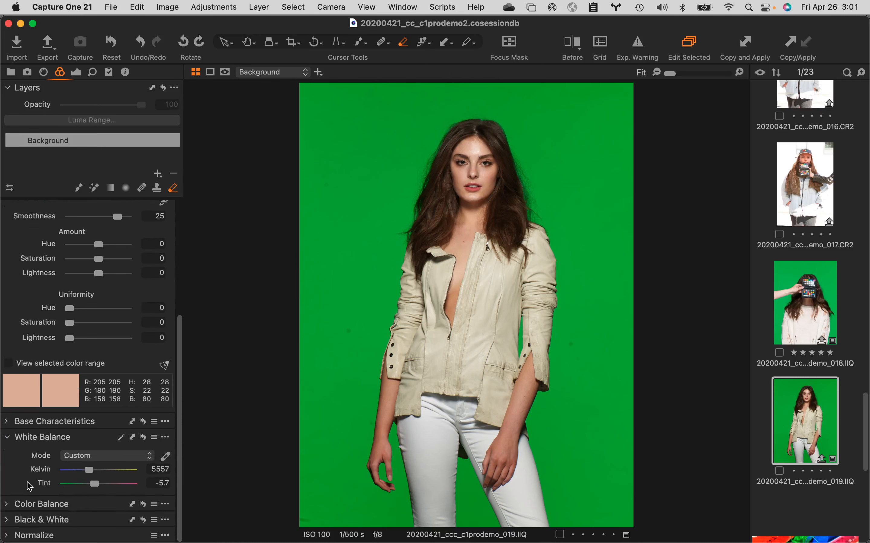
{"action": "left_click", "coordinate": [9, 506]}
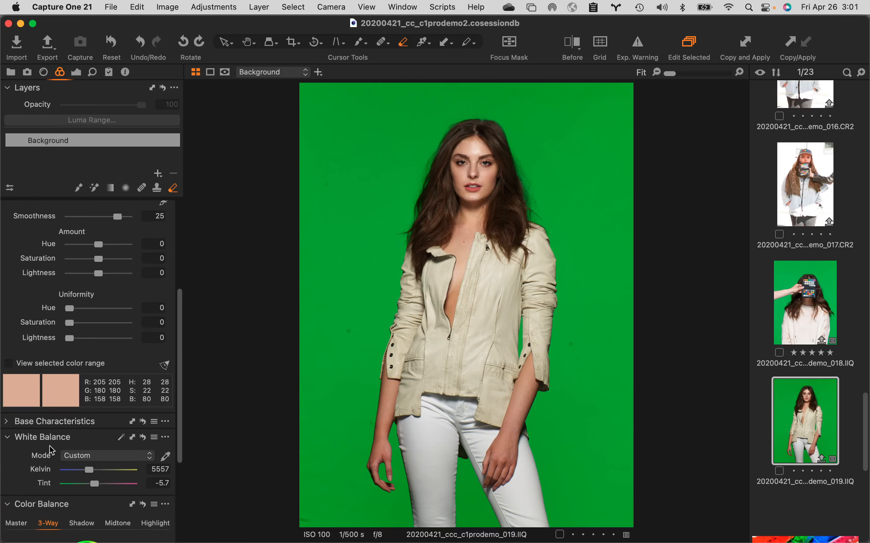
{"action": "scroll", "coordinate": [60, 270], "scroll_direction": "up", "scroll_amount": 4}
{"action": "scroll", "coordinate": [61, 270], "scroll_direction": "up", "scroll_amount": 3}
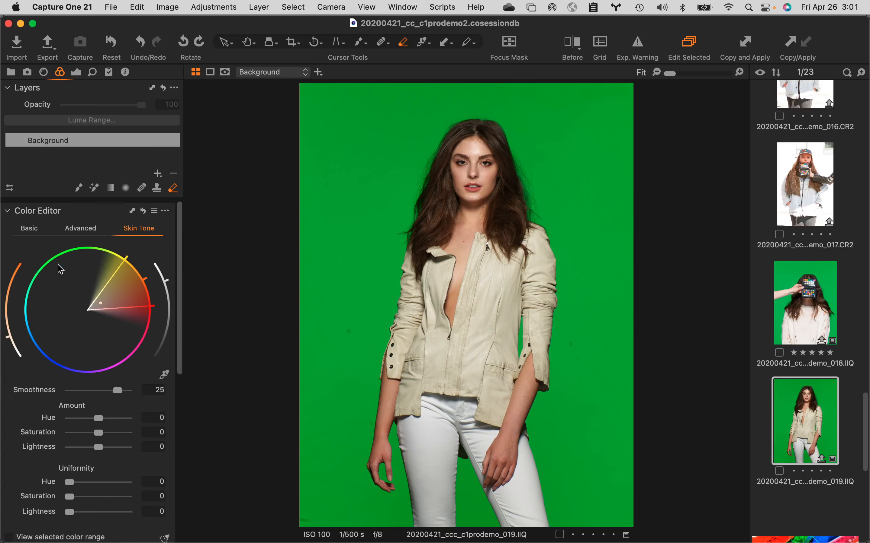
{"action": "left_click", "coordinate": [10, 208]}
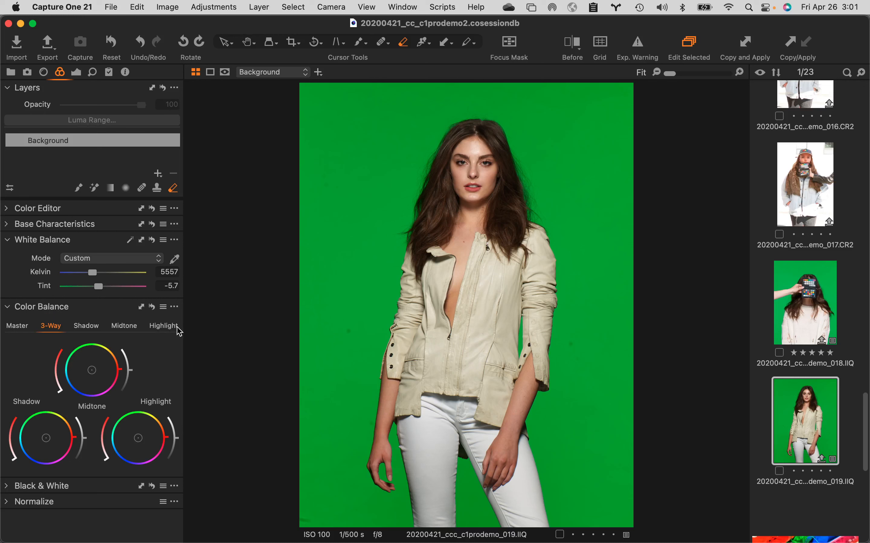
{"action": "left_click", "coordinate": [18, 326]}
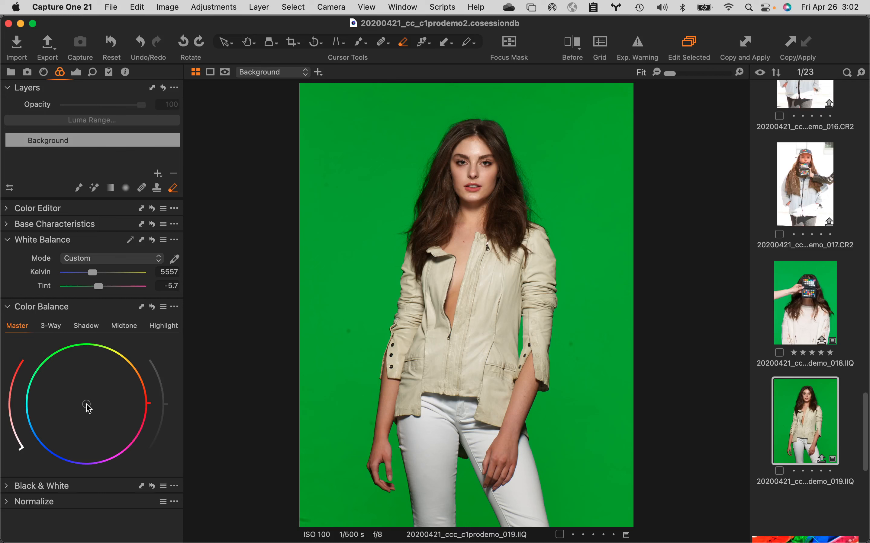
Shift the Master color balance toward yellow, then toward blue, then back to yellow.
{"action": "left_click_drag", "start_coordinate": [88, 407], "coordinate": [126, 365]}
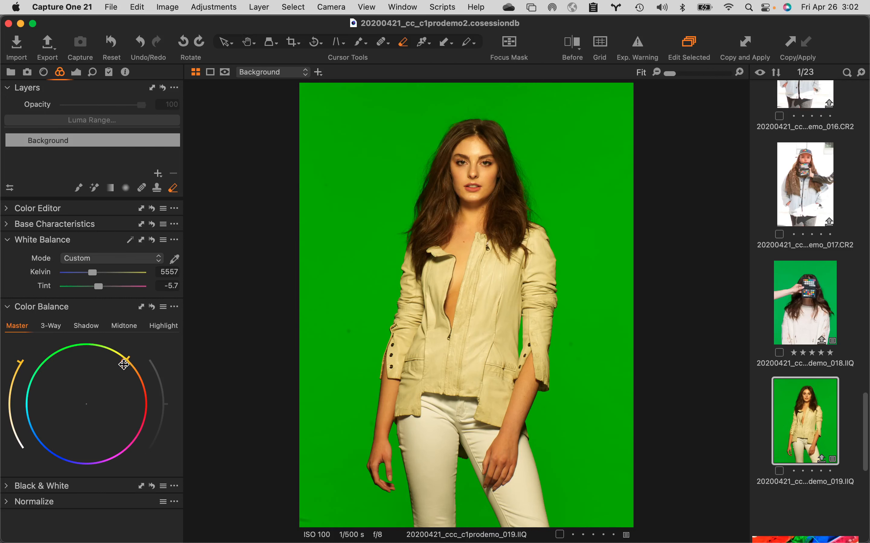
{"action": "left_click_drag", "start_coordinate": [123, 365], "coordinate": [53, 453]}
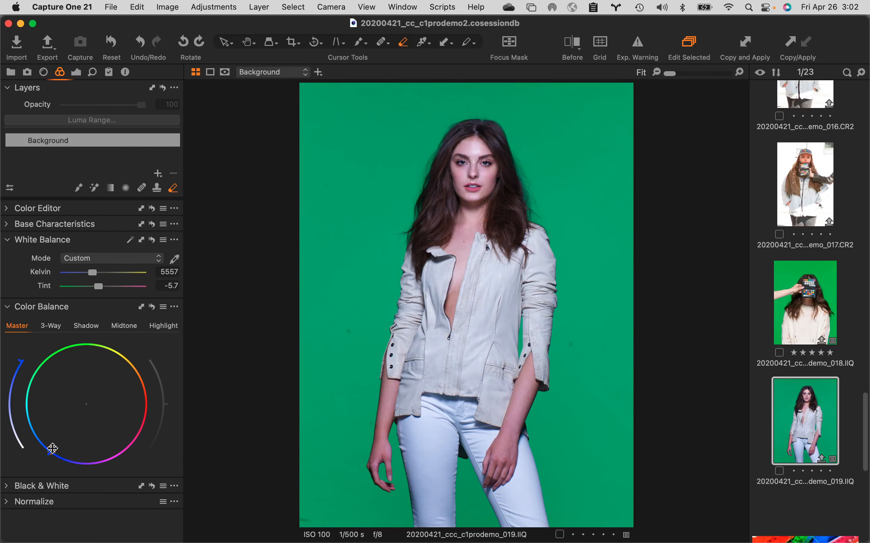
{"action": "mouse_move", "coordinate": [53, 450]}
{"action": "left_mouse_down"}
{"action": "mouse_move", "coordinate": [86, 419]}
{"action": "mouse_move", "coordinate": [123, 448]}
{"action": "mouse_move", "coordinate": [49, 361]}
{"action": "mouse_move", "coordinate": [83, 383]}
{"action": "mouse_move", "coordinate": [75, 392]}
{"action": "mouse_move", "coordinate": [93, 400]}
{"action": "mouse_move", "coordinate": [87, 406]}
{"action": "mouse_move", "coordinate": [123, 368]}
{"action": "left_mouse_up"}
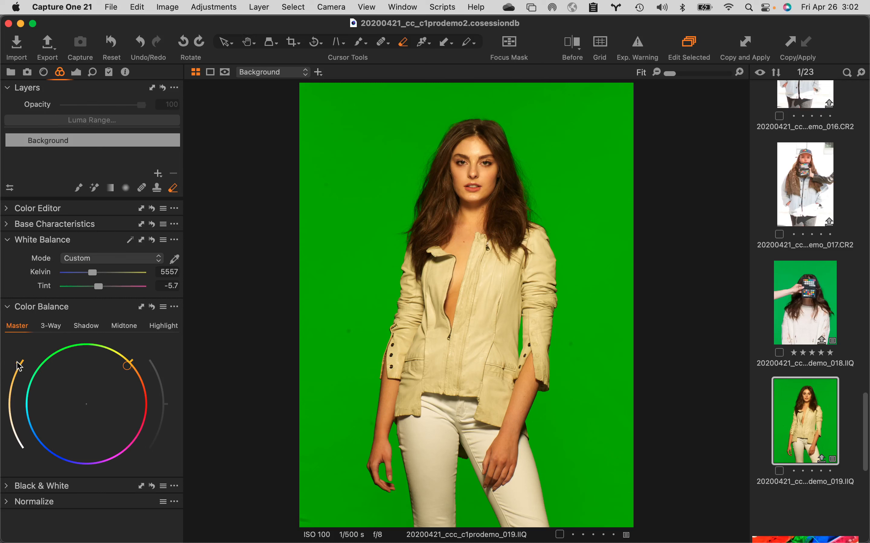
{"action": "mouse_move", "coordinate": [125, 366]}
{"action": "left_mouse_down"}
{"action": "mouse_move", "coordinate": [88, 404]}
{"action": "mouse_move", "coordinate": [127, 356]}
{"action": "left_mouse_up"}
Push the Master balance toward yellow again and return the wheel to neutral.
{"action": "mouse_move", "coordinate": [22, 362]}
{"action": "left_mouse_down"}
{"action": "mouse_move", "coordinate": [8, 422]}
{"action": "mouse_move", "coordinate": [12, 444]}
{"action": "mouse_move", "coordinate": [33, 459]}
{"action": "left_mouse_up"}
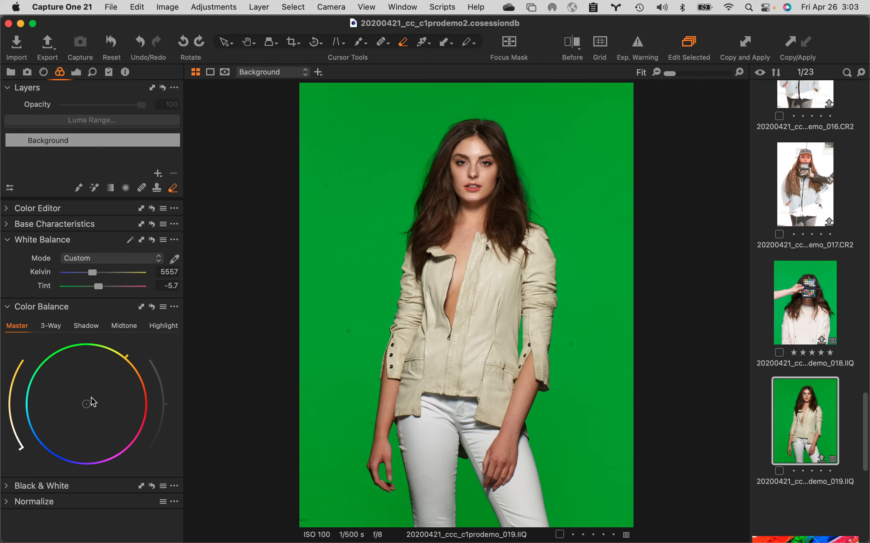
{"action": "left_click_drag", "start_coordinate": [86, 404], "coordinate": [123, 357]}
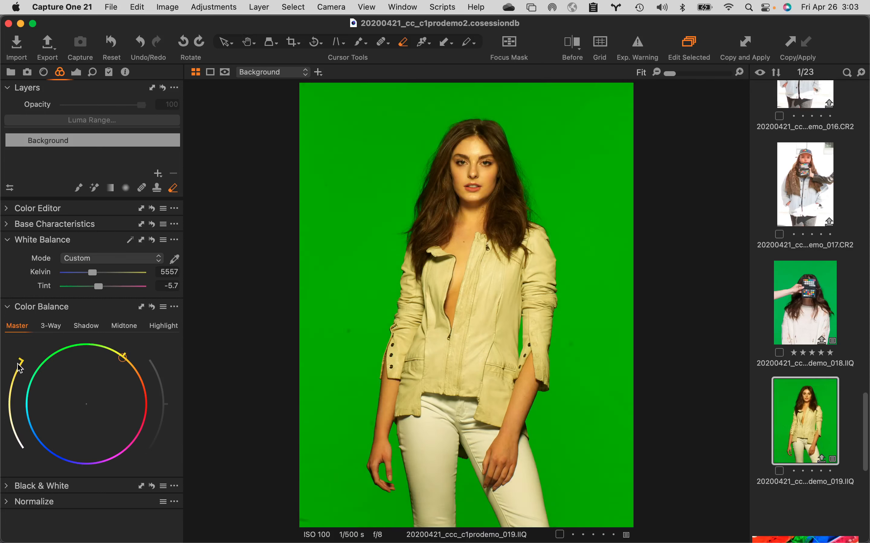
{"action": "left_click_drag", "start_coordinate": [23, 364], "coordinate": [16, 375]}
{"action": "left_click", "coordinate": [89, 409]}
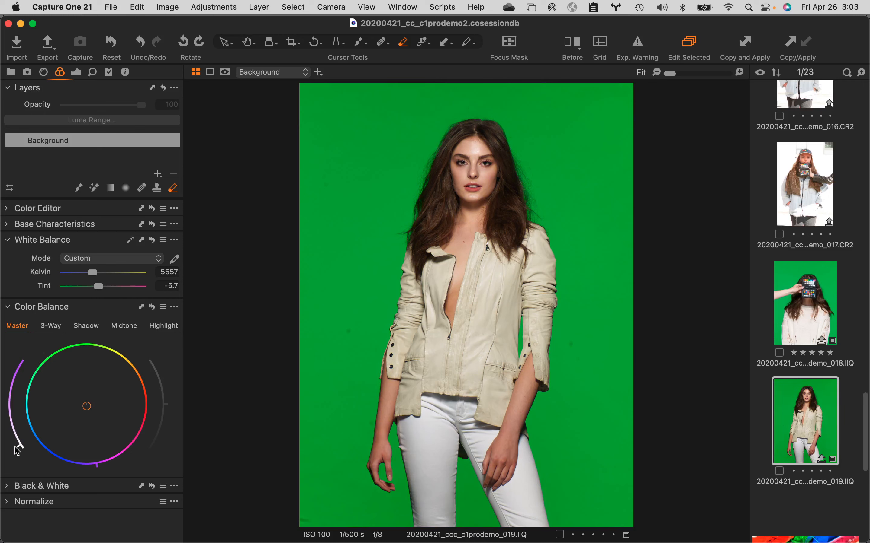
{"action": "left_click_drag", "start_coordinate": [19, 446], "coordinate": [26, 448]}
Switch Color Balance to the Shadow wheel and float the tool over the viewer.
{"action": "left_click", "coordinate": [52, 326]}
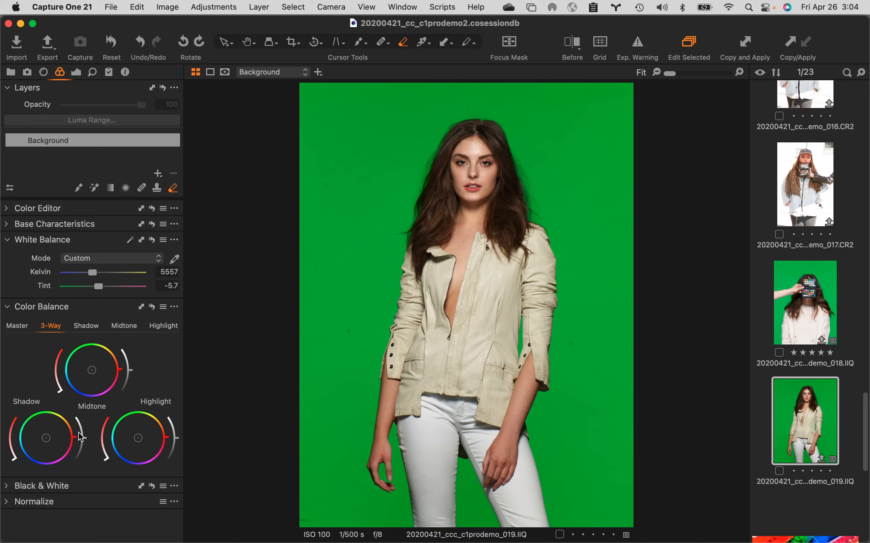
{"action": "left_click", "coordinate": [91, 329]}
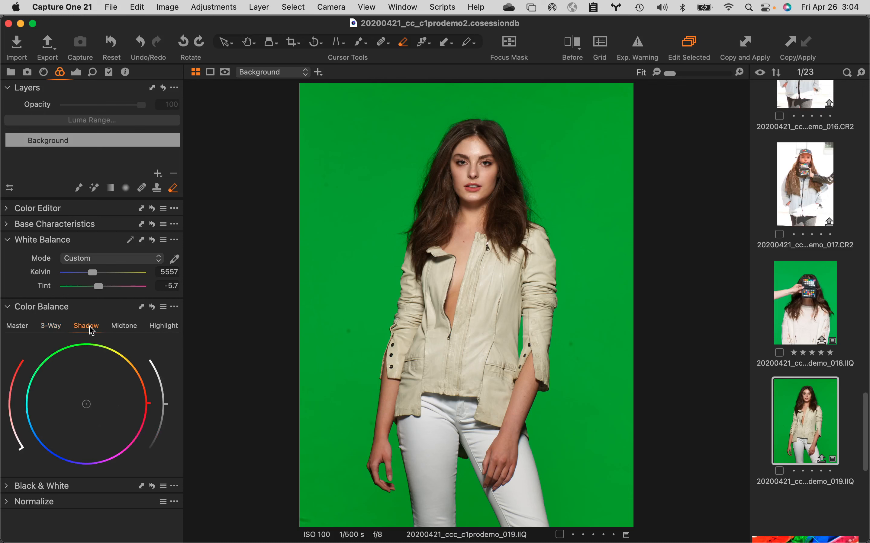
{"action": "left_click_drag", "start_coordinate": [97, 308], "coordinate": [281, 334]}
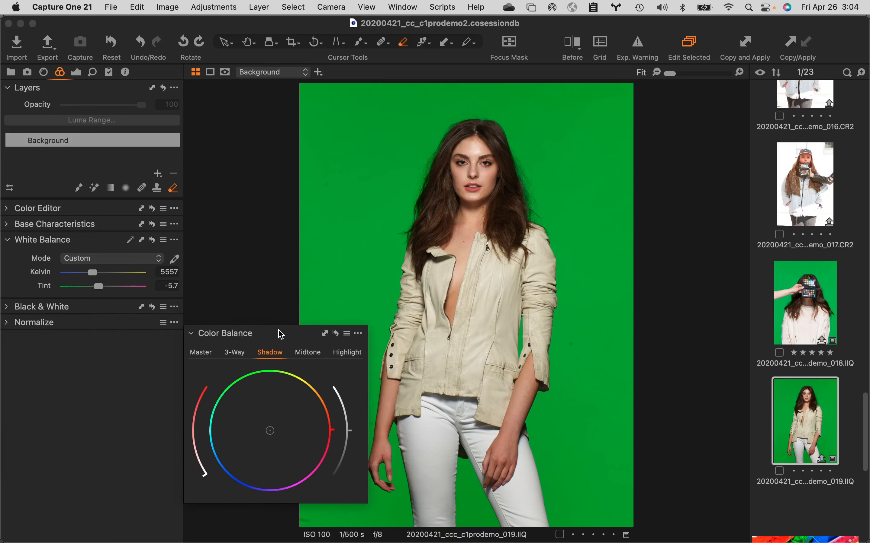
Add a second Color Balance tool to the current tool tab.
{"action": "left_click", "coordinate": [48, 352]}
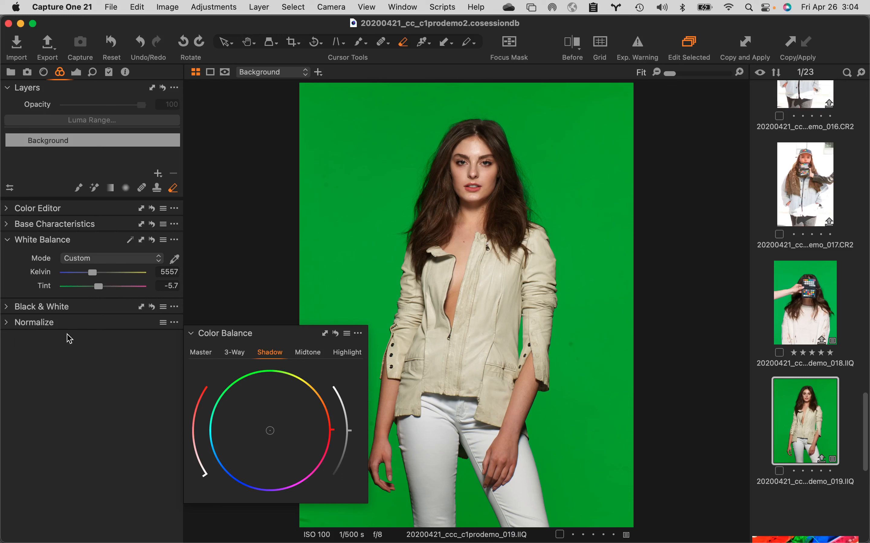
{"action": "right_click", "coordinate": [70, 368]}
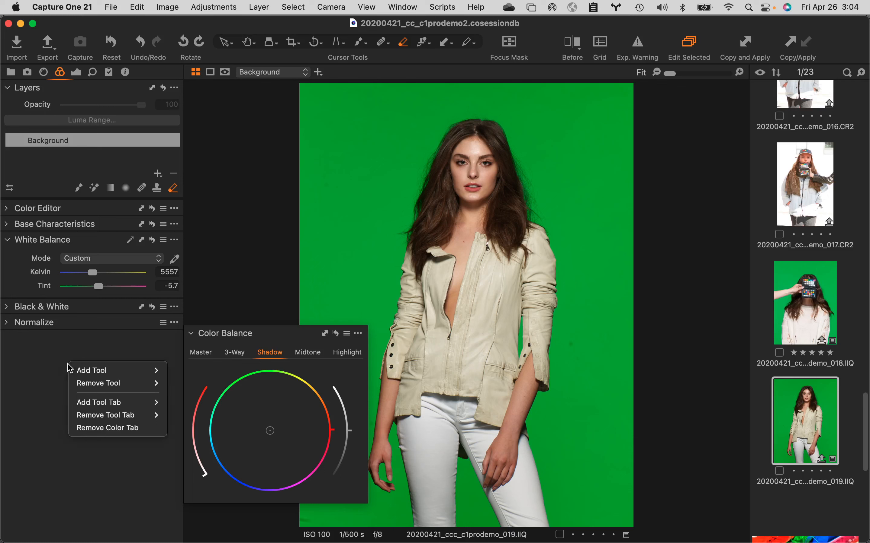
{"action": "mouse_move", "coordinate": [87, 373]}
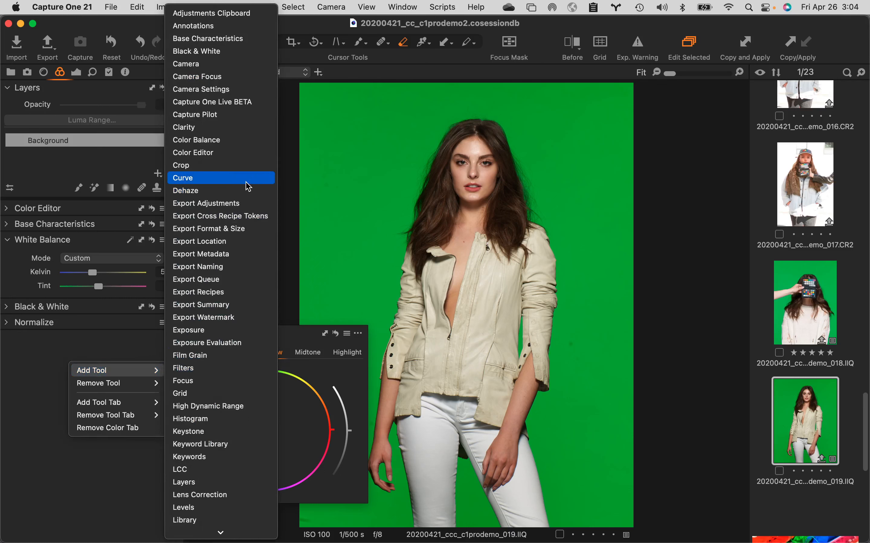
{"action": "left_click", "coordinate": [221, 141]}
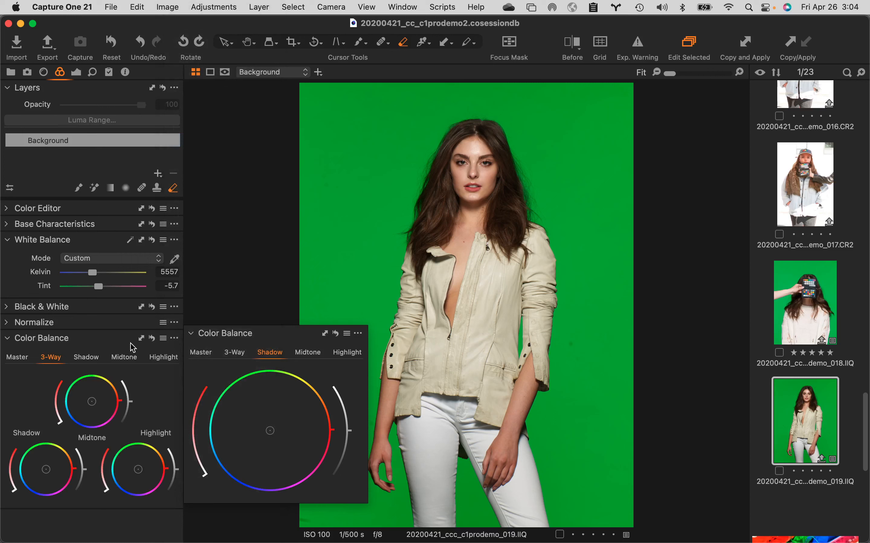
Switch the new Color Balance tool to its Midtone wheel and float it above the Shadow panel.
{"action": "left_click", "coordinate": [123, 360]}
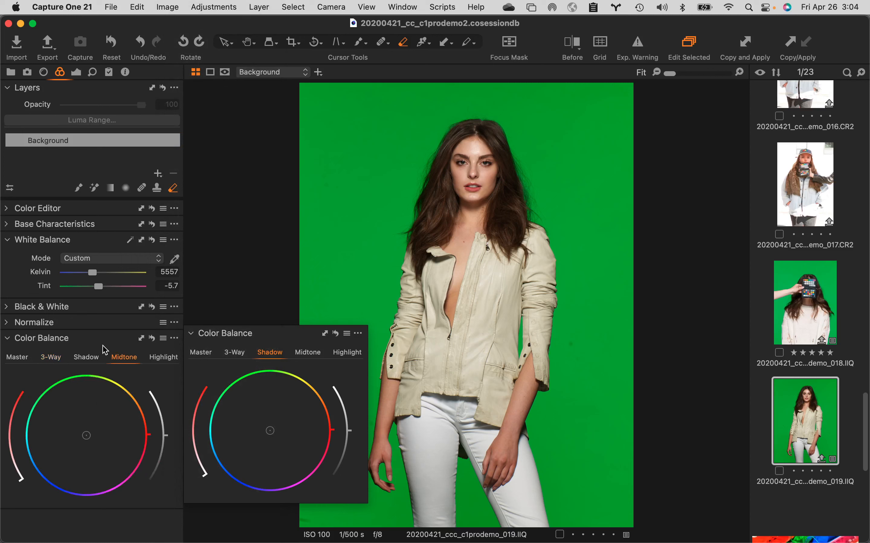
{"action": "left_click_drag", "start_coordinate": [93, 343], "coordinate": [277, 161]}
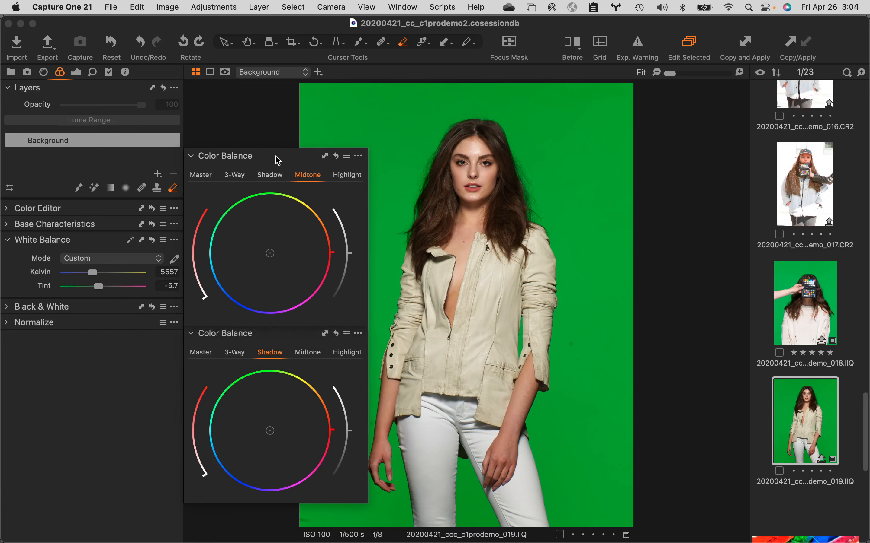
{"action": "left_click_drag", "start_coordinate": [280, 341], "coordinate": [278, 380]}
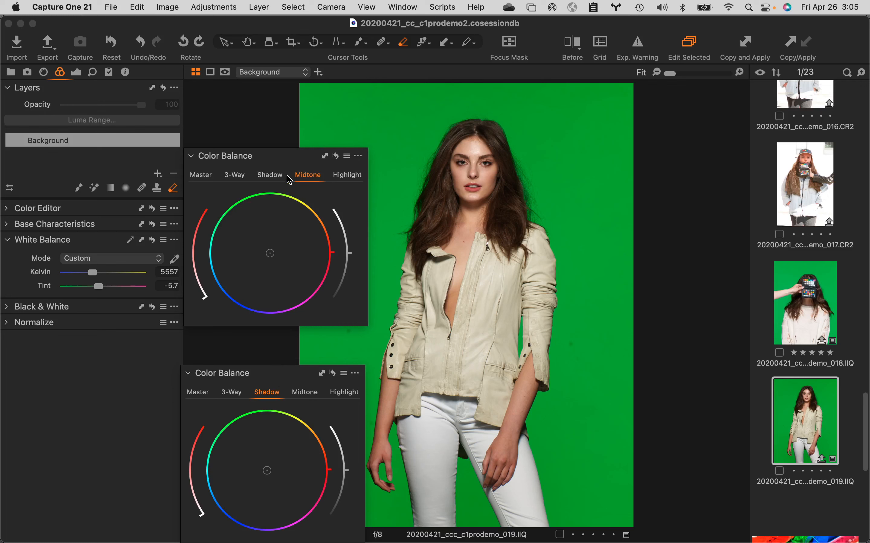
{"action": "left_click_drag", "start_coordinate": [287, 157], "coordinate": [284, 195]}
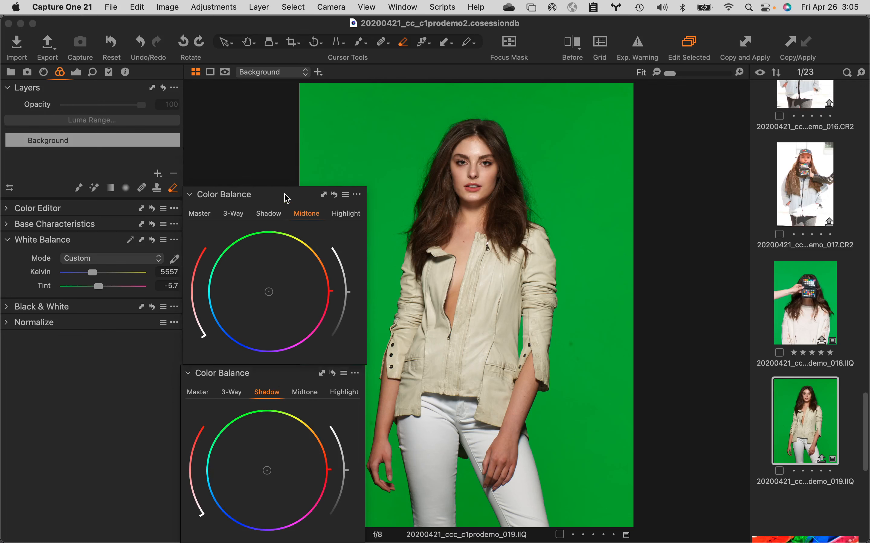
Add a third Color Balance tool to the tool tab.
{"action": "left_click", "coordinate": [80, 417]}
{"action": "right_click", "coordinate": [70, 410]}
{"action": "mouse_move", "coordinate": [83, 414]}
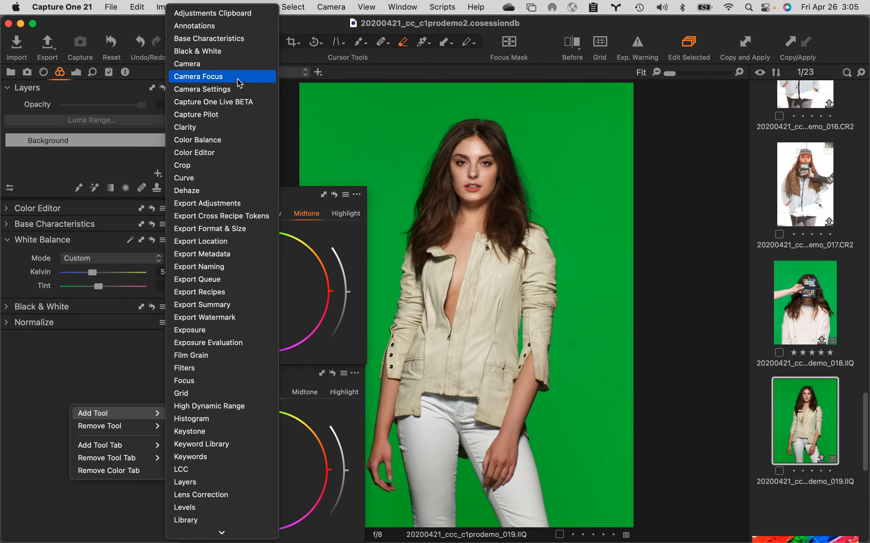
{"action": "left_click", "coordinate": [227, 148]}
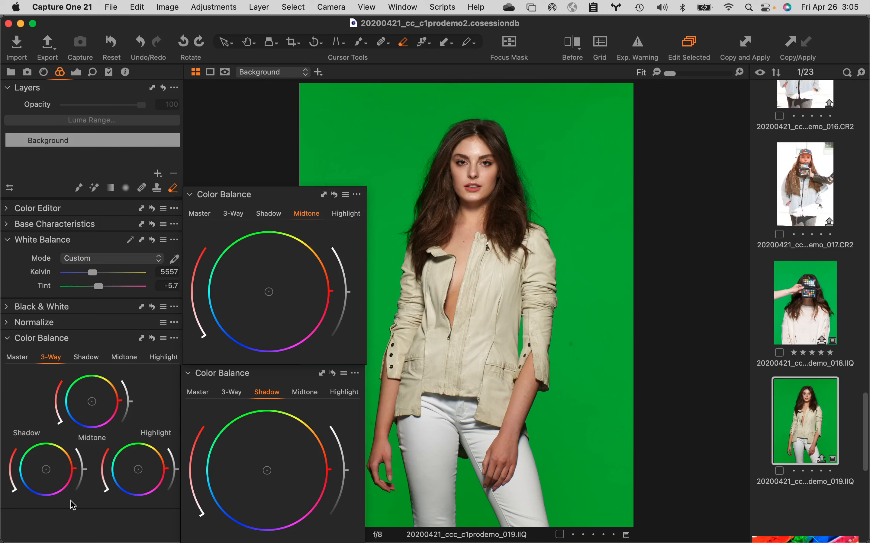
{"action": "right_click", "coordinate": [82, 525]}
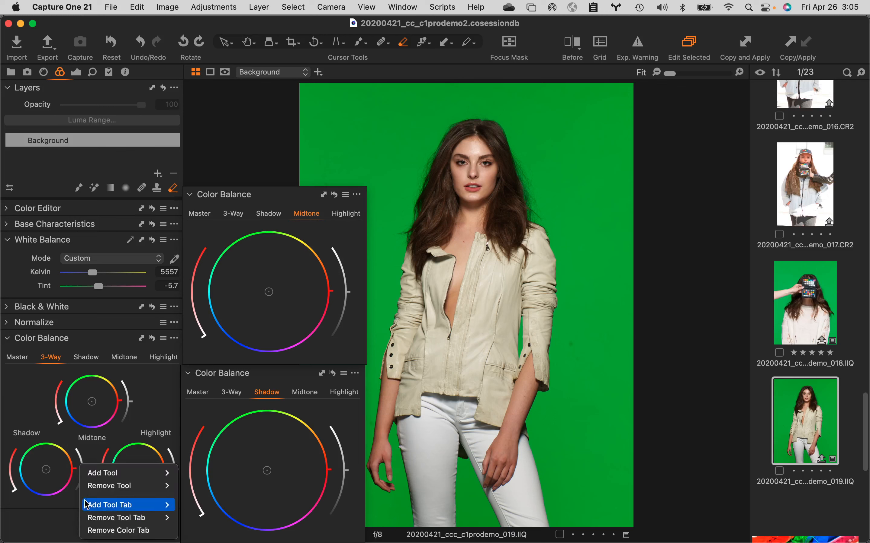
{"action": "left_click", "coordinate": [62, 531]}
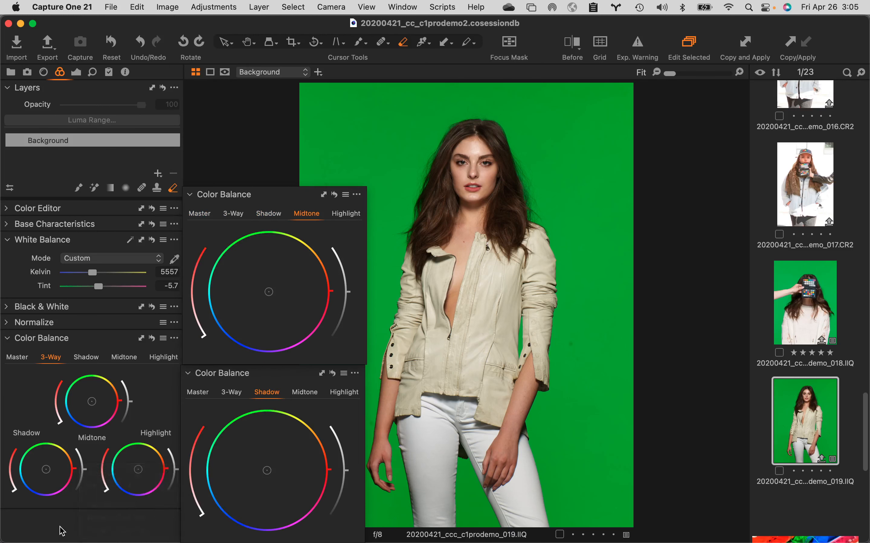
{"action": "right_click", "coordinate": [61, 75]}
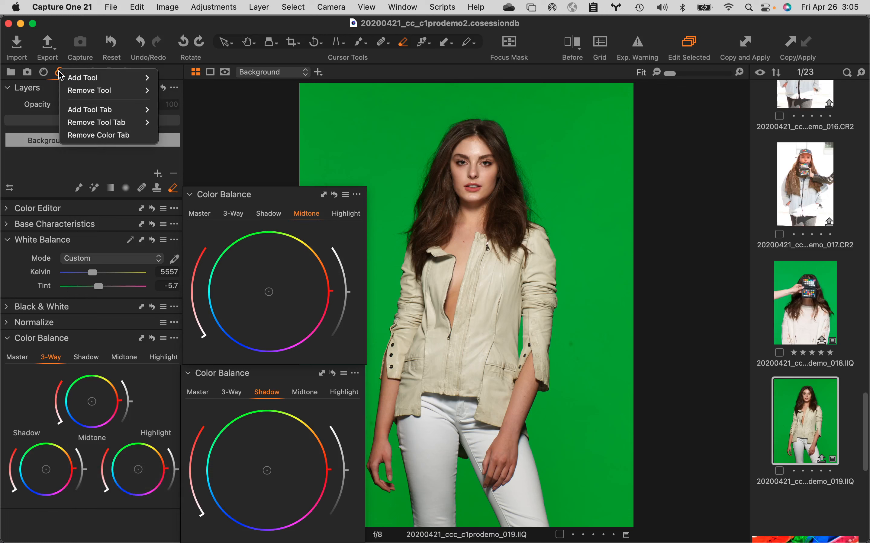
{"action": "mouse_move", "coordinate": [77, 80]}
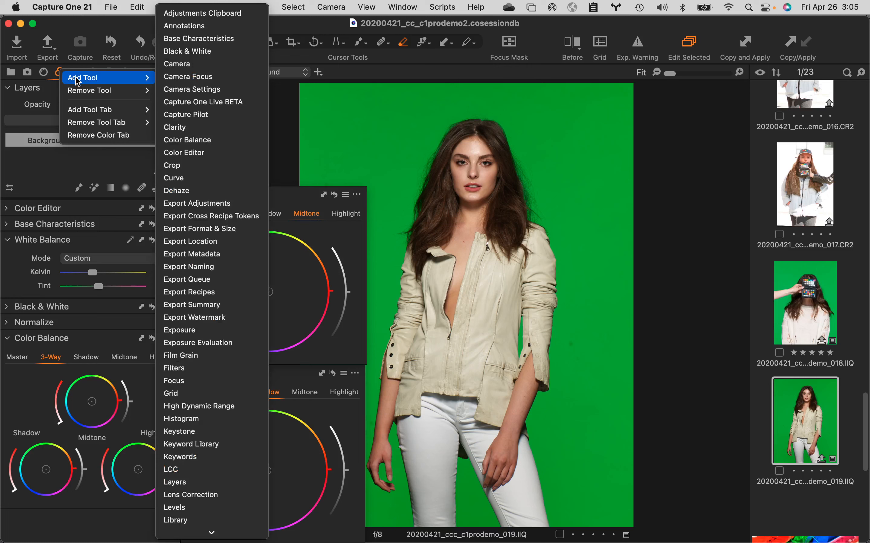
{"action": "left_click", "coordinate": [73, 19]}
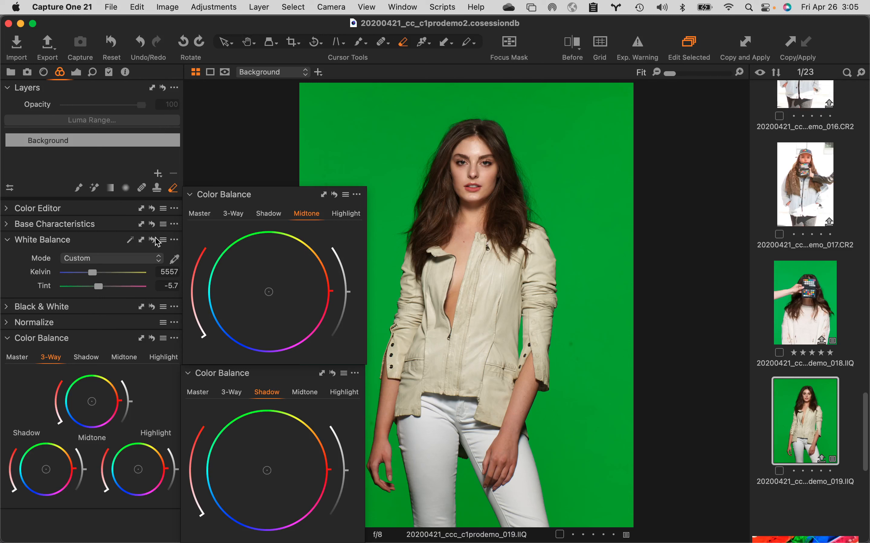
Switch the third Color Balance tool to its Highlight wheel and float it at the top of the viewer.
{"action": "left_click", "coordinate": [166, 358]}
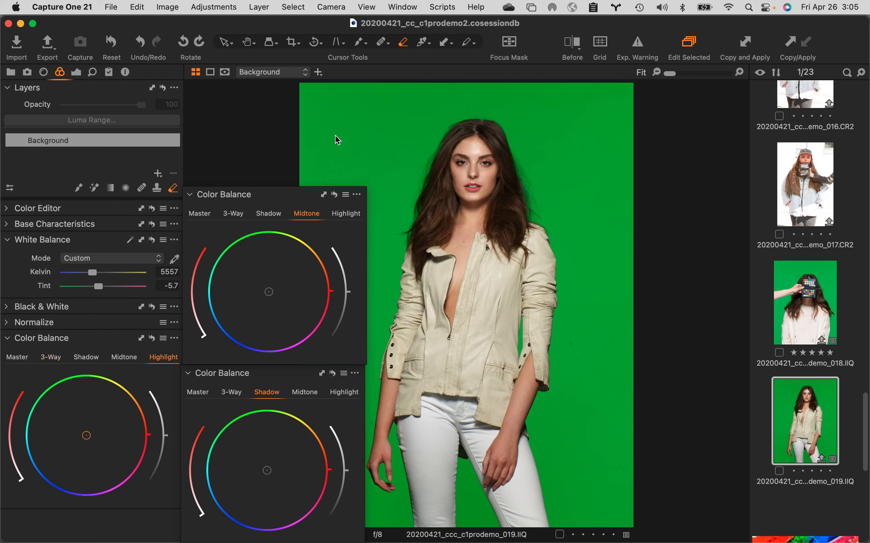
{"action": "left_click_drag", "start_coordinate": [77, 341], "coordinate": [253, 28]}
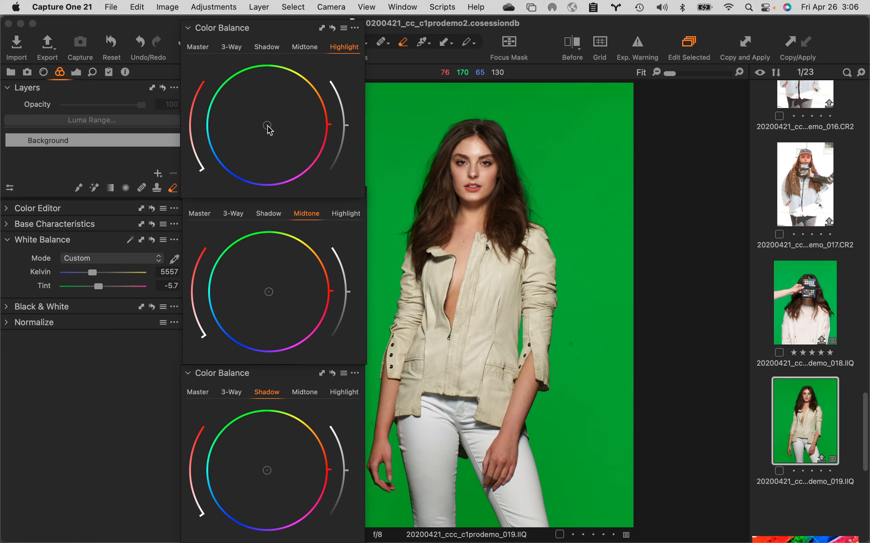
Push the Highlight wheel toward yellow and the Shadow wheel toward blue for a split tone.
{"action": "left_click_drag", "start_coordinate": [268, 126], "coordinate": [303, 81]}
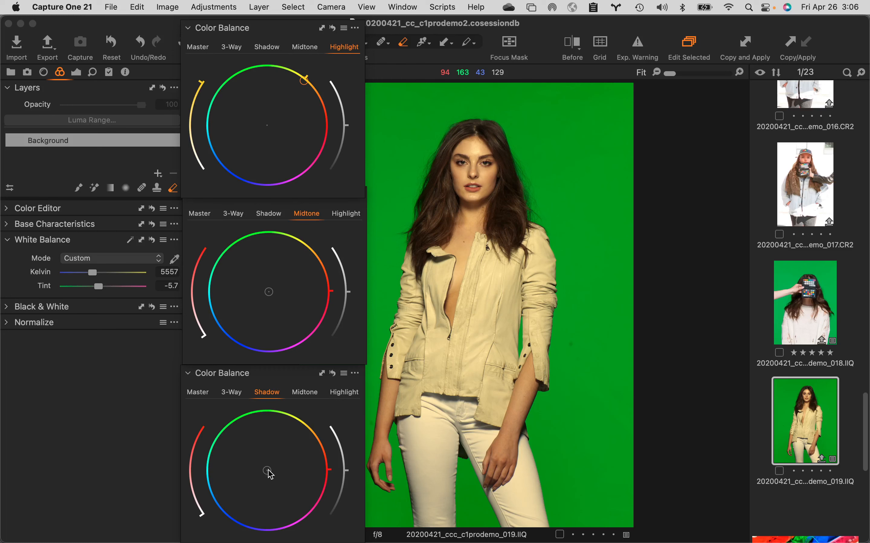
{"action": "left_click_drag", "start_coordinate": [266, 471], "coordinate": [235, 519]}
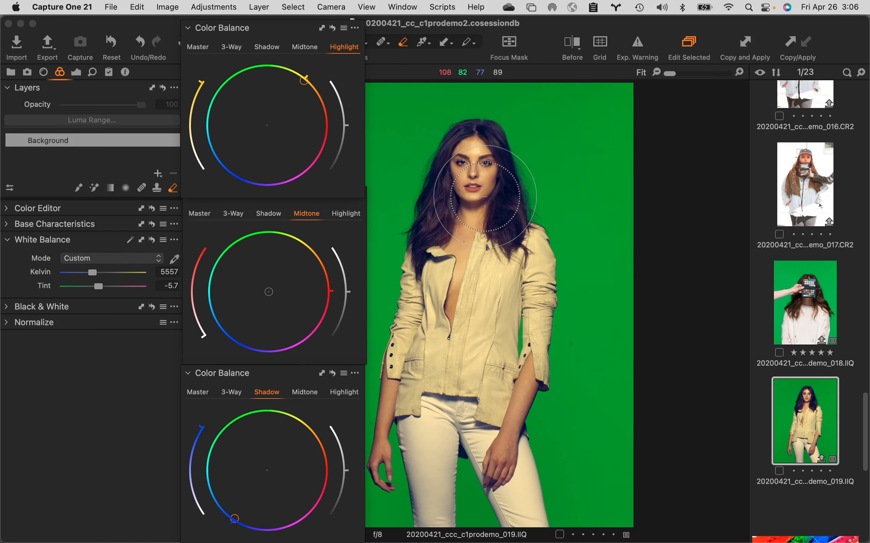
Zoom to 100% on the face and raise the Highlight brightness, then return it to its original level.
{"action": "double_click", "coordinate": [484, 196]}
{"action": "mouse_move", "coordinate": [454, 208]}
{"action": "left_mouse_down"}
{"action": "mouse_move", "coordinate": [495, 215]}
{"action": "mouse_move", "coordinate": [567, 271]}
{"action": "left_mouse_up"}
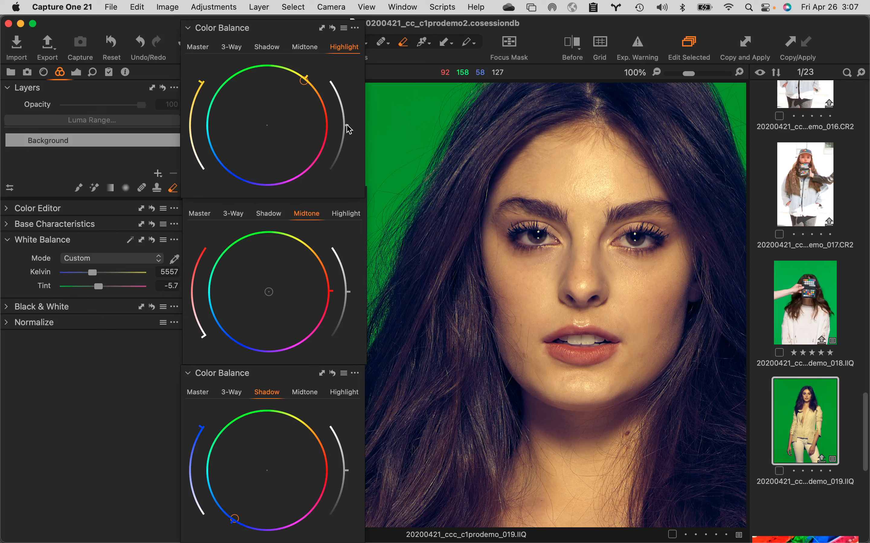
{"action": "left_click_drag", "start_coordinate": [348, 129], "coordinate": [335, 73]}
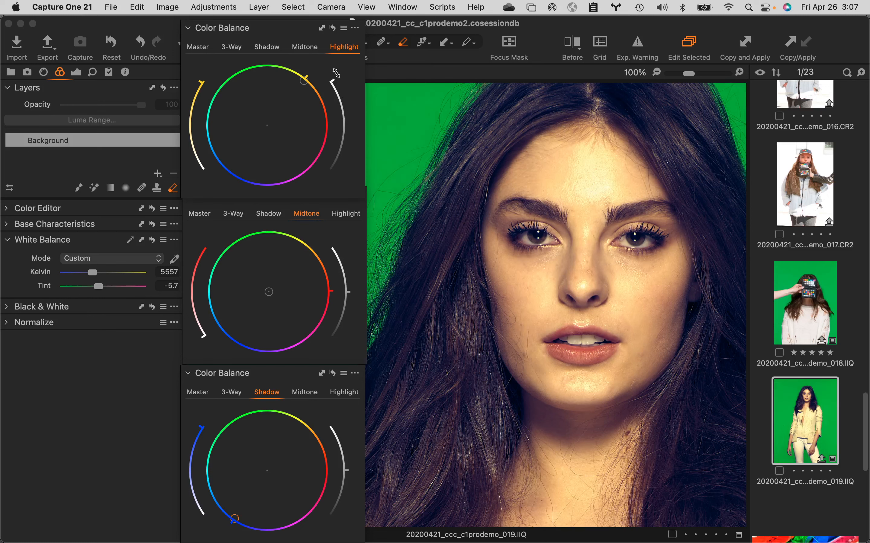
{"action": "left_click_drag", "start_coordinate": [336, 73], "coordinate": [352, 127]}
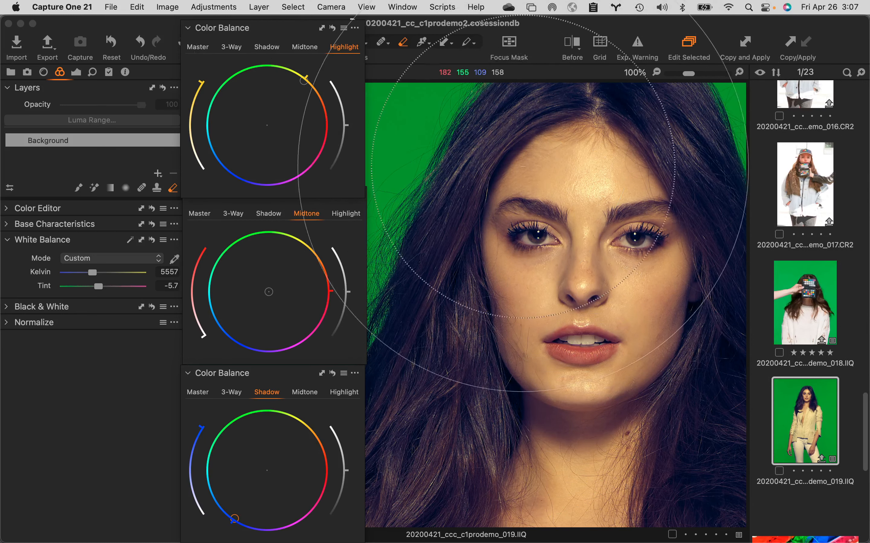
Save the Color Balance settings as a custom preset named split tone yel-blu.
{"action": "left_click", "coordinate": [355, 29]}
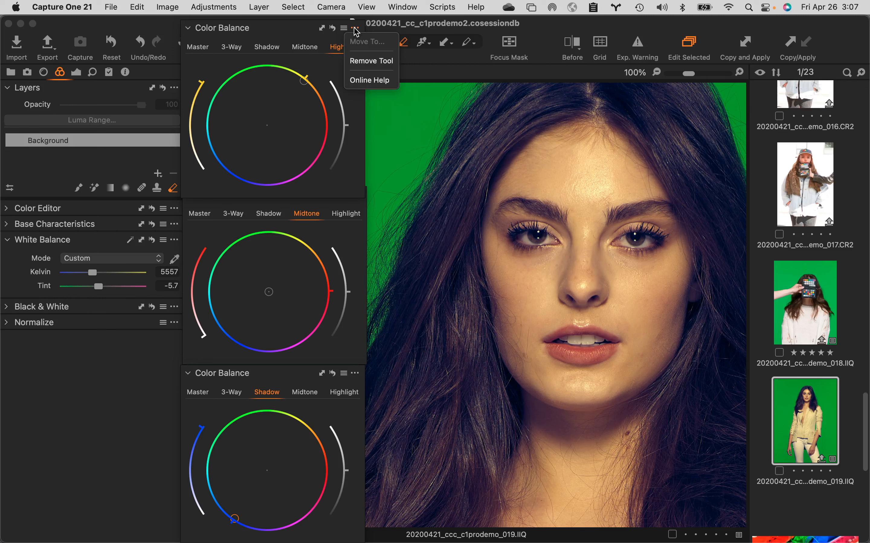
{"action": "left_click", "coordinate": [343, 45]}
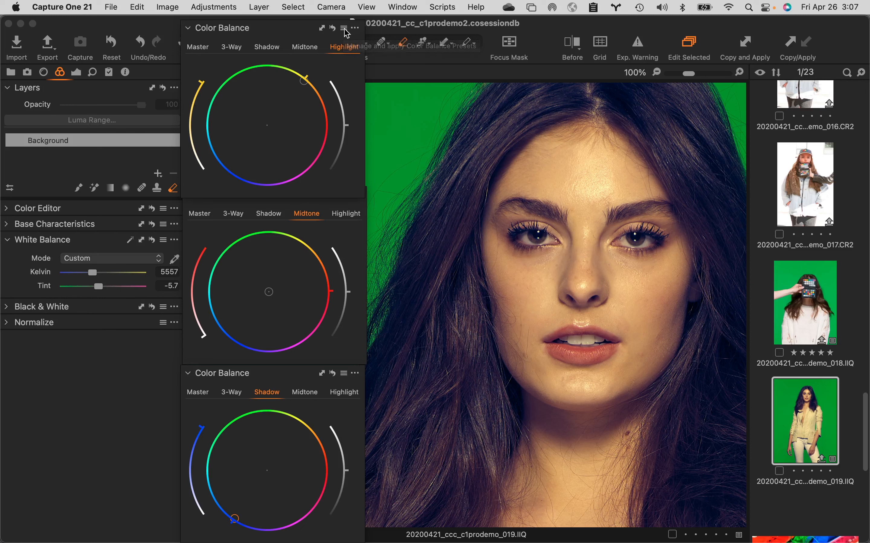
{"action": "left_click", "coordinate": [343, 31]}
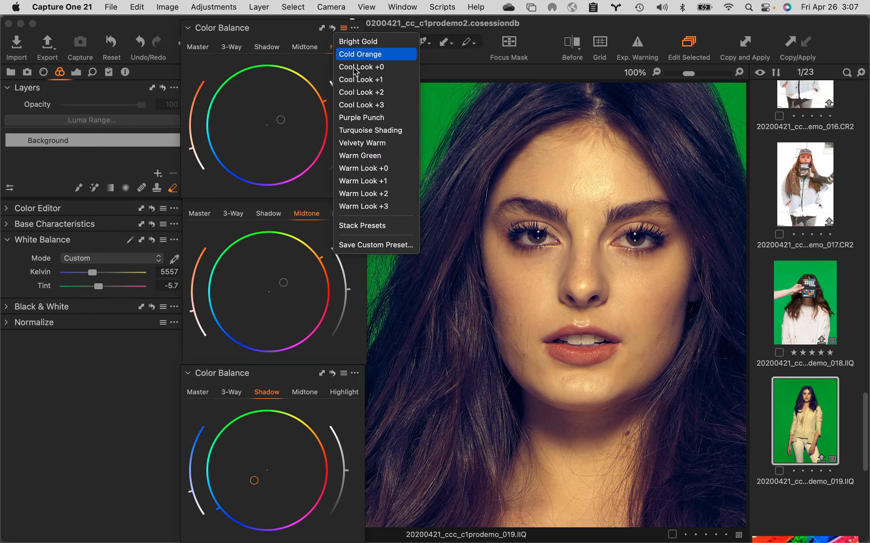
{"action": "left_click", "coordinate": [382, 247]}
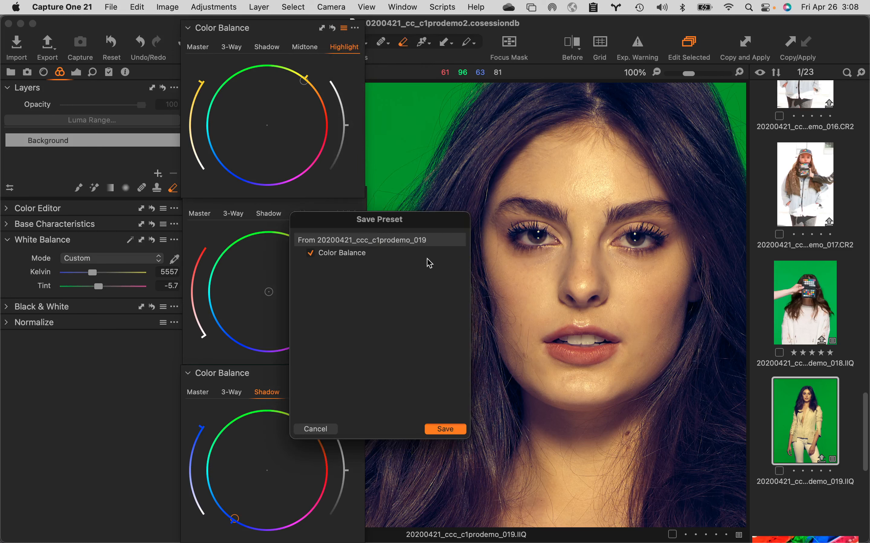
{"action": "key", "text": "Return"}
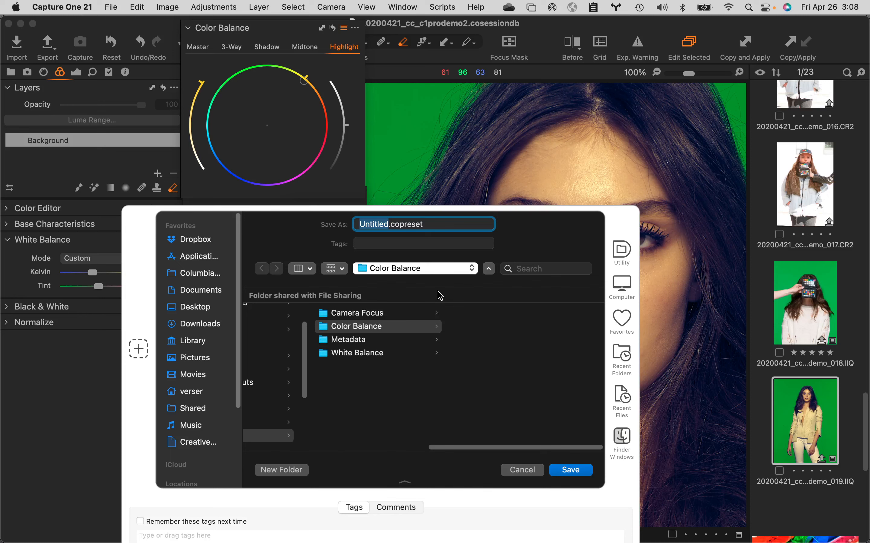
{"action": "type", "text": "split ton"}
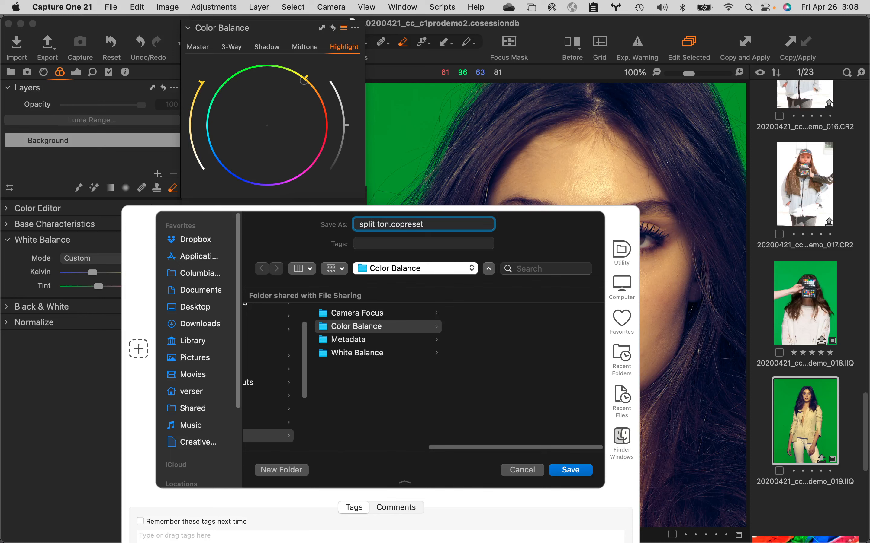
{"action": "type", "text": "e yel-blu"}
{"action": "left_click", "coordinate": [575, 472]}
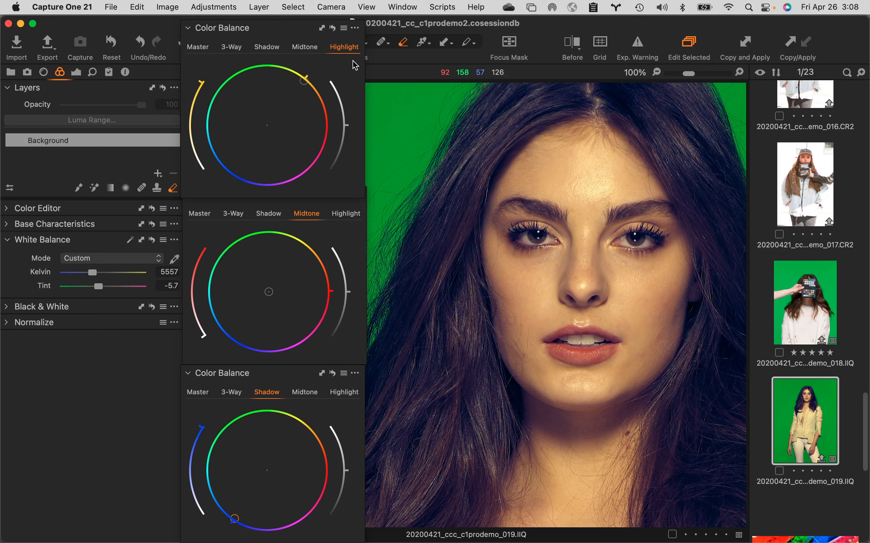
Reset all Color Balance adjustments and reapply the split tone yel-blu preset.
{"action": "left_click", "coordinate": [333, 28]}
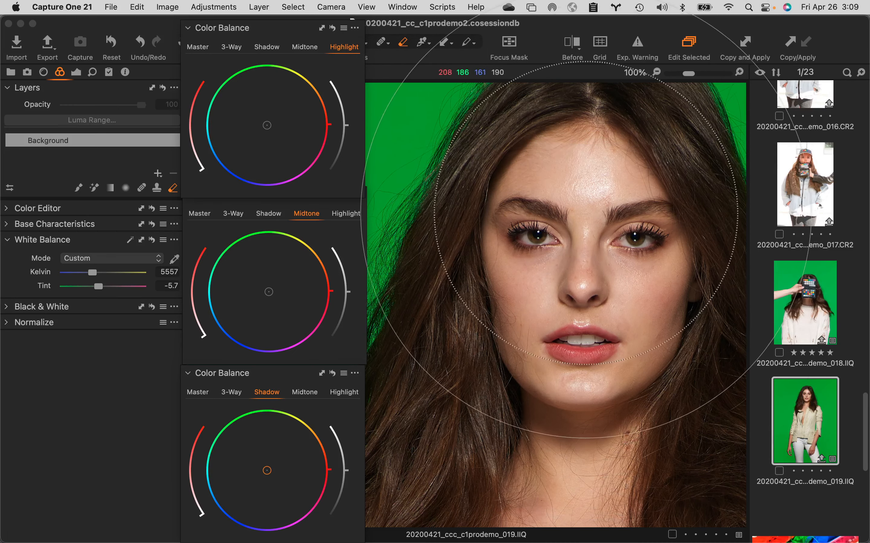
{"action": "left_click", "coordinate": [344, 29]}
{"action": "left_click", "coordinate": [344, 29]}
{"action": "left_click", "coordinate": [344, 28]}
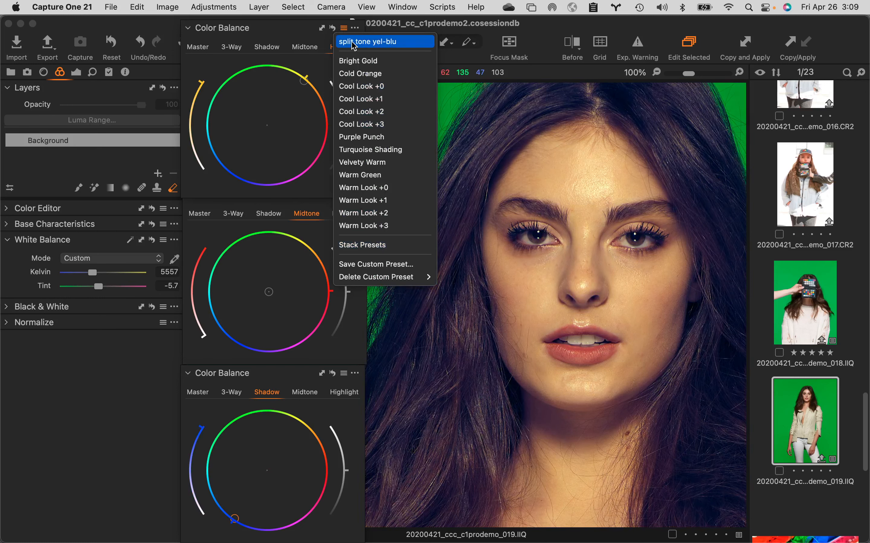
{"action": "left_click", "coordinate": [400, 42]}
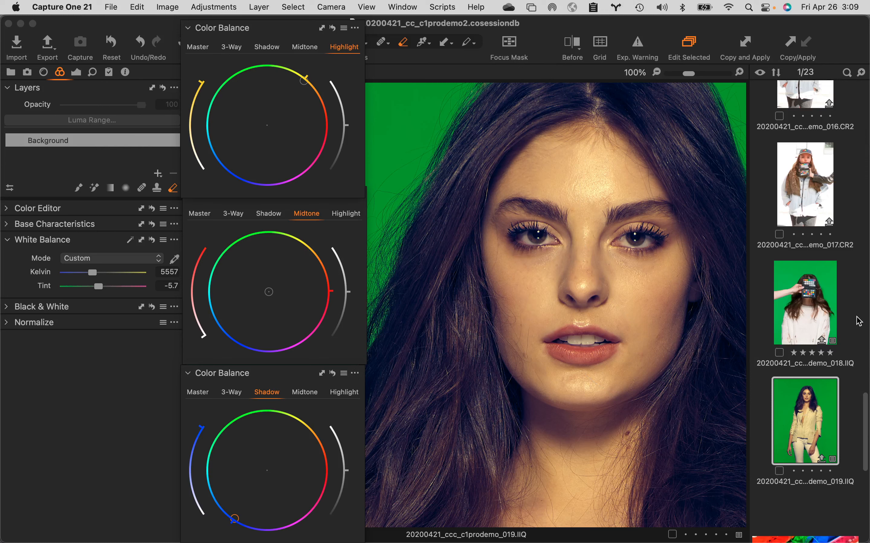
Select the portrait 20200421_ccc_c1prodemo_014.CR2 and pan across it at 100% to inspect it.
{"action": "left_click_drag", "start_coordinate": [866, 417], "coordinate": [863, 347]}
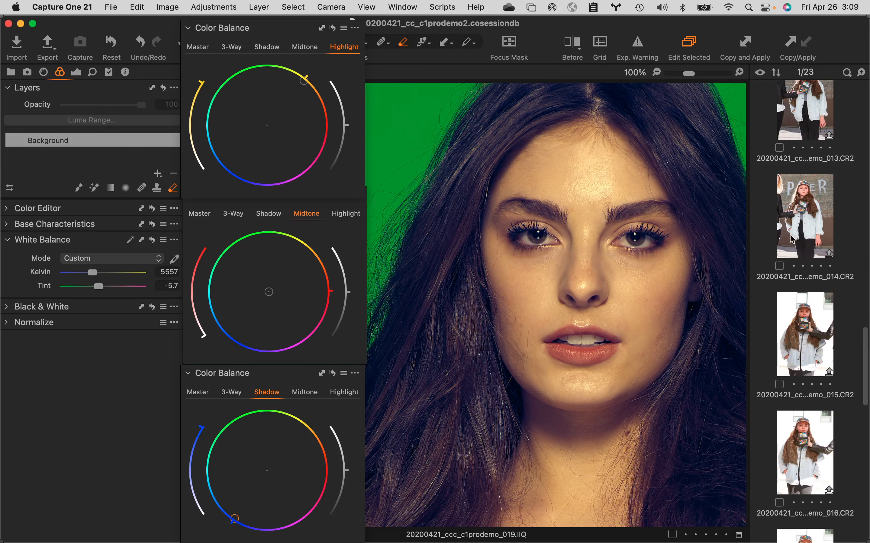
{"action": "left_click", "coordinate": [807, 198]}
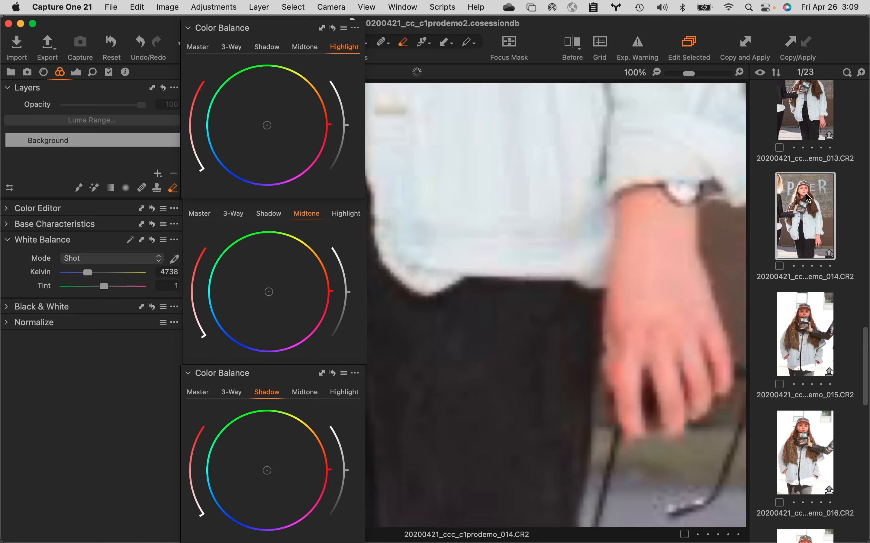
{"action": "key", "text": "space"}
{"action": "left_click_drag", "start_coordinate": [566, 193], "coordinate": [586, 411]}
{"action": "left_click_drag", "start_coordinate": [530, 286], "coordinate": [619, 517]}
{"action": "left_click_drag", "start_coordinate": [600, 435], "coordinate": [620, 541]}
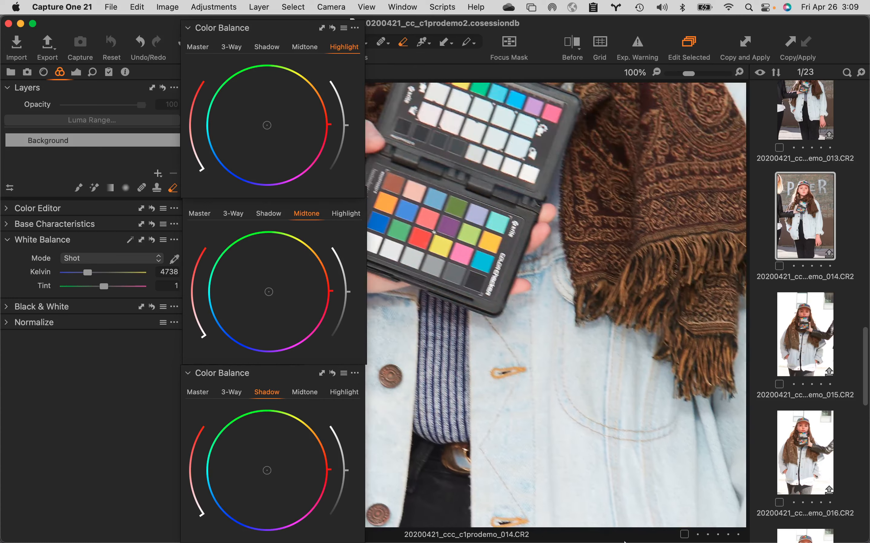
{"action": "left_click_drag", "start_coordinate": [613, 397], "coordinate": [635, 541]}
{"action": "left_click_drag", "start_coordinate": [633, 378], "coordinate": [657, 540]}
{"action": "left_click_drag", "start_coordinate": [639, 440], "coordinate": [647, 539]}
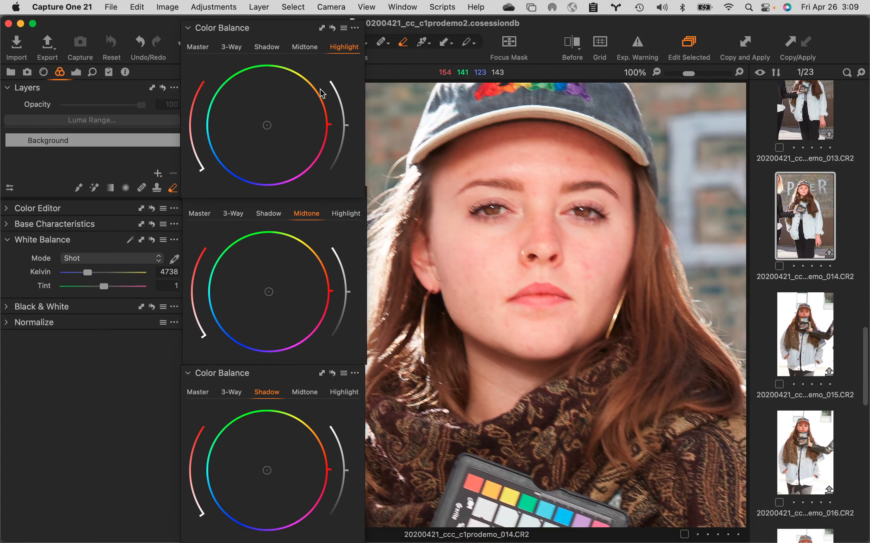
Apply the split tone yel-blu preset to this portrait, toggling it off and back on to compare.
{"action": "left_click", "coordinate": [343, 29]}
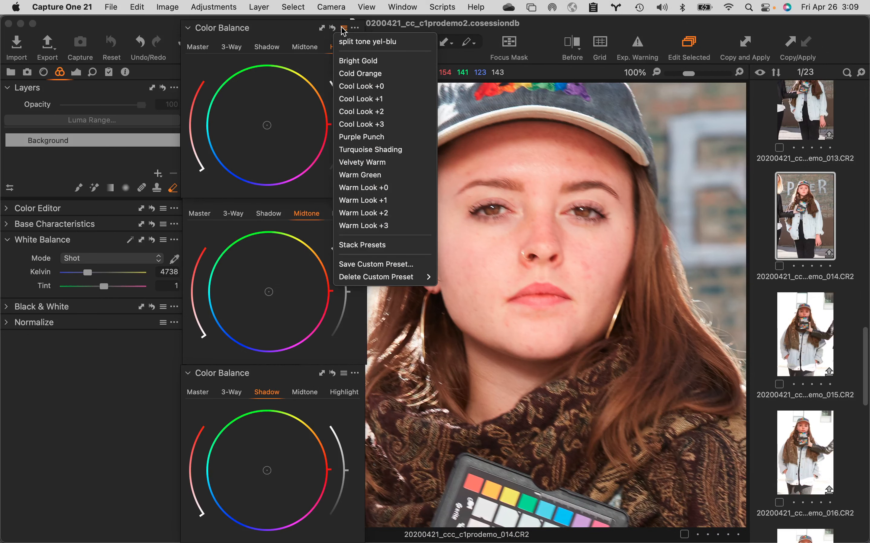
{"action": "left_click", "coordinate": [352, 42]}
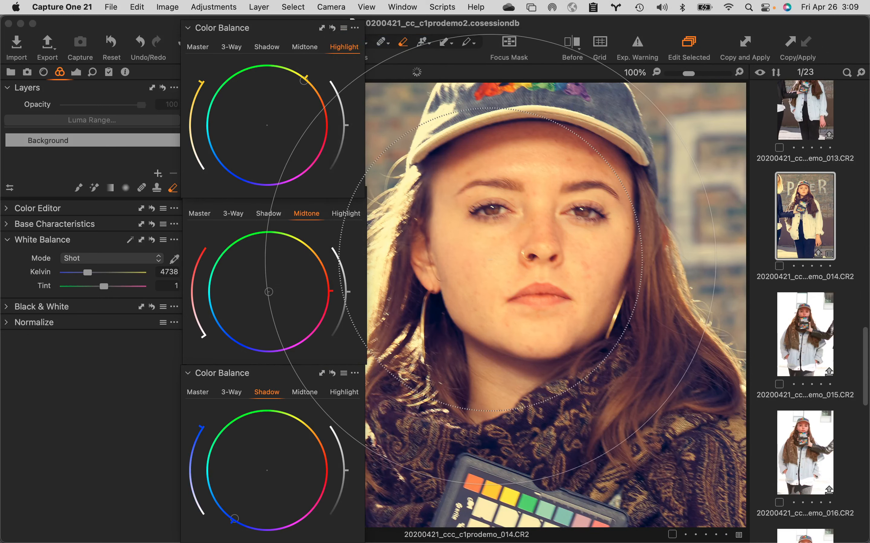
{"action": "left_click", "coordinate": [344, 28]}
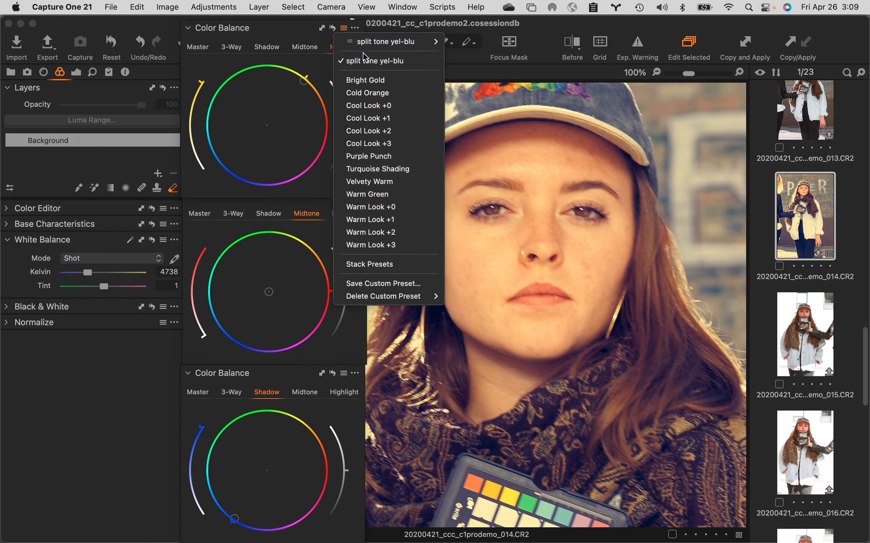
{"action": "left_click", "coordinate": [368, 61]}
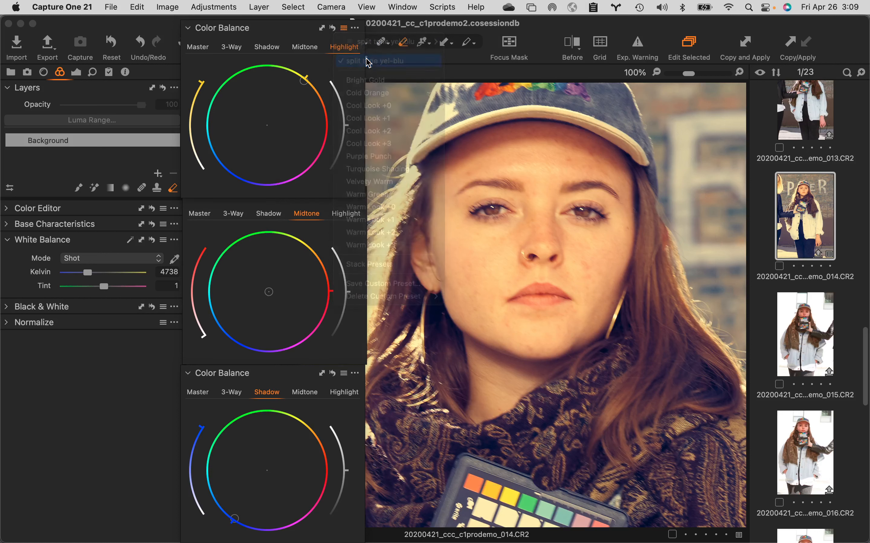
{"action": "left_click", "coordinate": [344, 29]}
{"action": "left_click", "coordinate": [403, 41]}
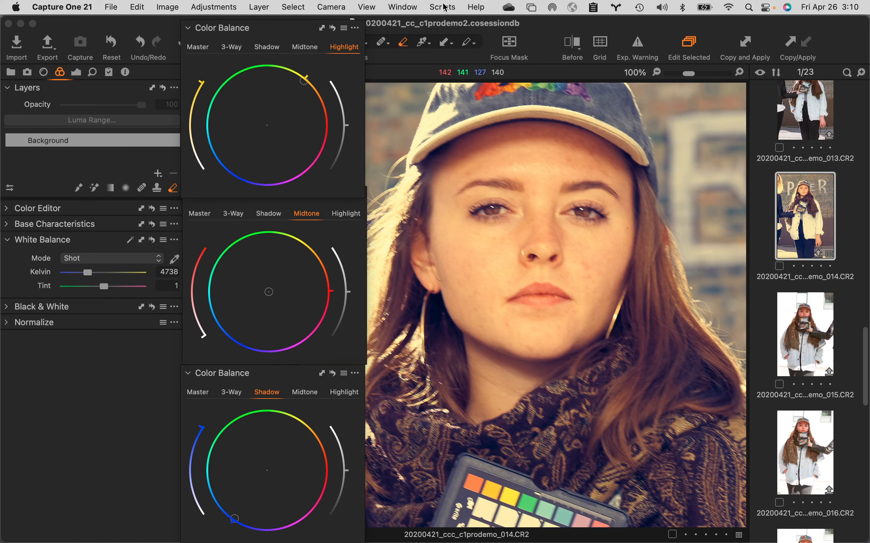
Switch the workspace back to Default.
{"action": "left_click", "coordinate": [408, 5]}
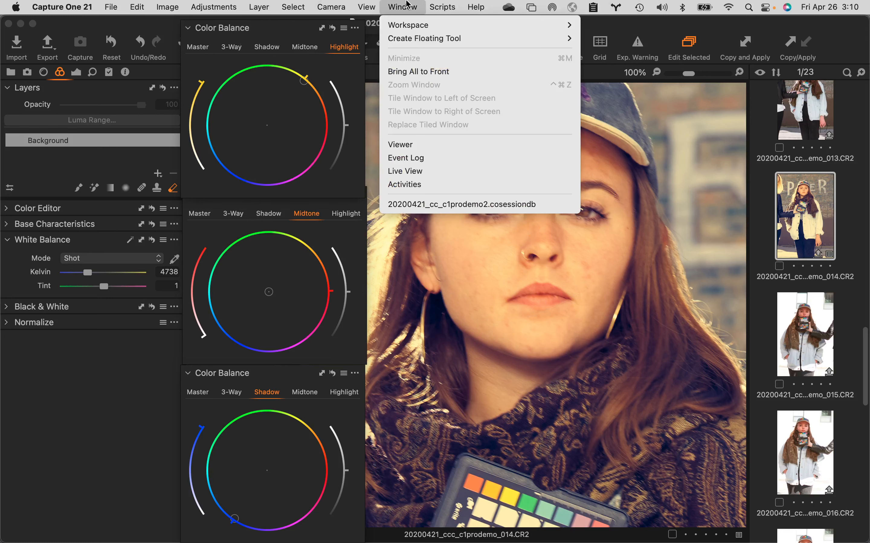
{"action": "mouse_move", "coordinate": [422, 28]}
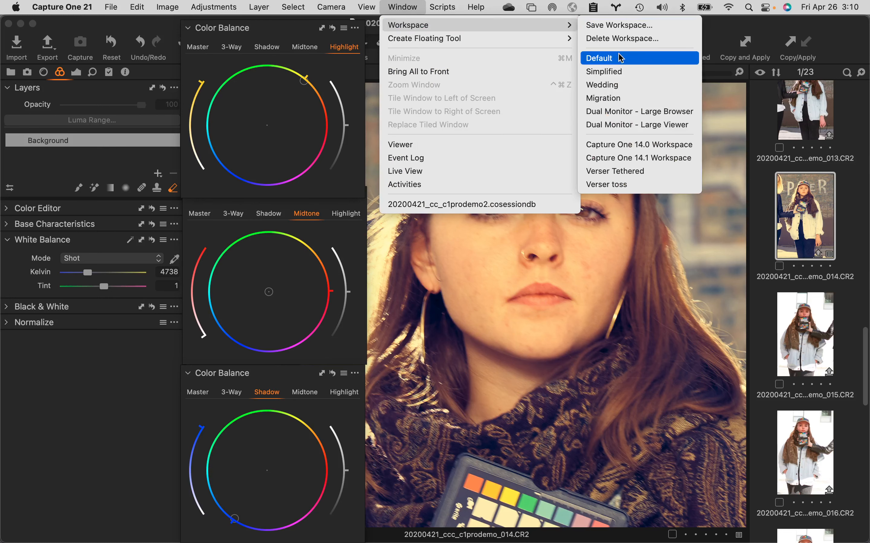
{"action": "left_click", "coordinate": [604, 58]}
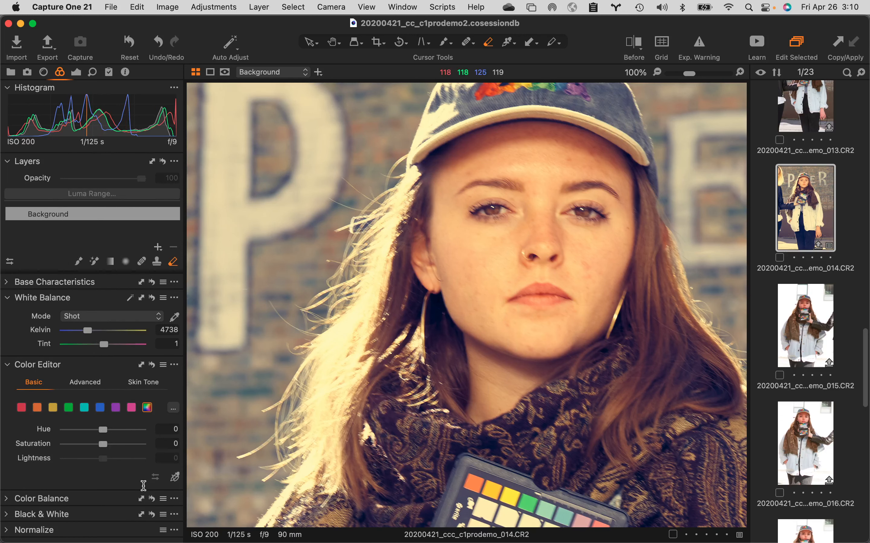
Remove the split tone yel-blu preset from the portrait in the docked Color Balance tool.
{"action": "left_click", "coordinate": [163, 500]}
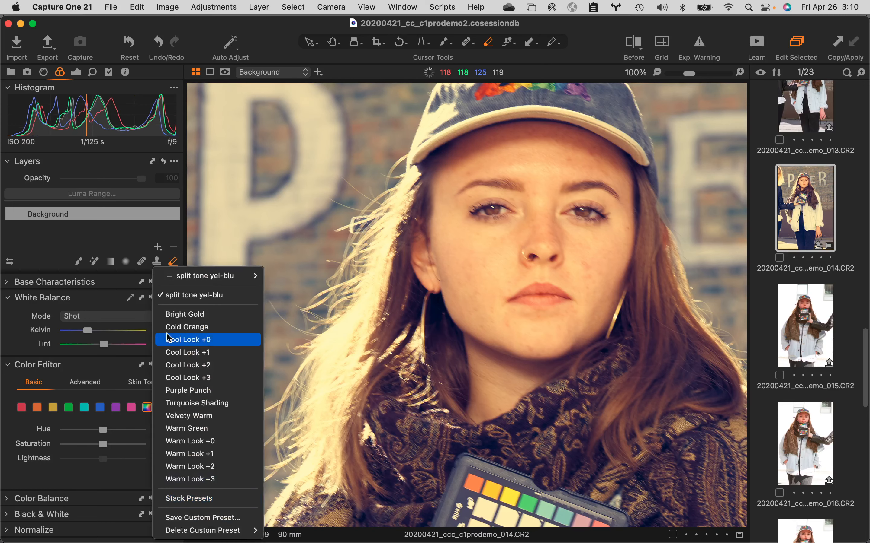
{"action": "left_click", "coordinate": [194, 294]}
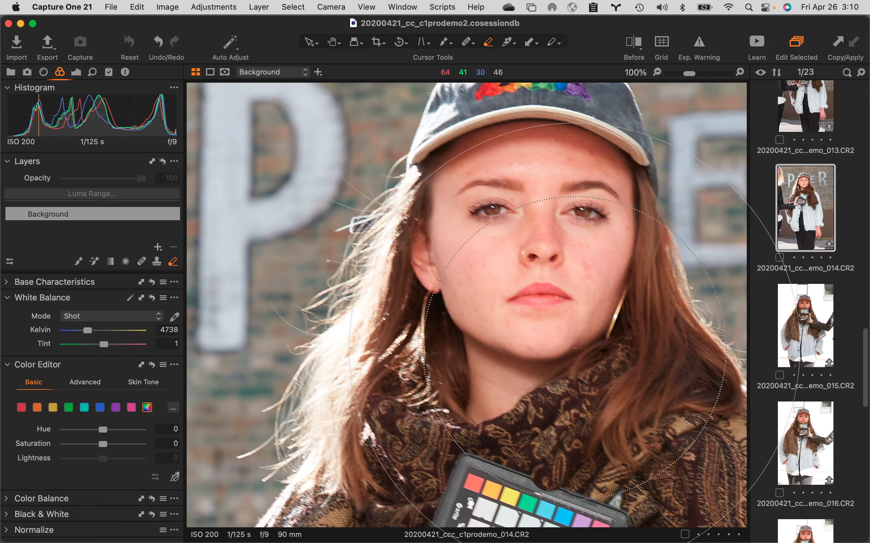
Add color readouts on the cheek and on the white patch of the color chart.
{"action": "left_click_drag", "start_coordinate": [572, 345], "coordinate": [521, 195]}
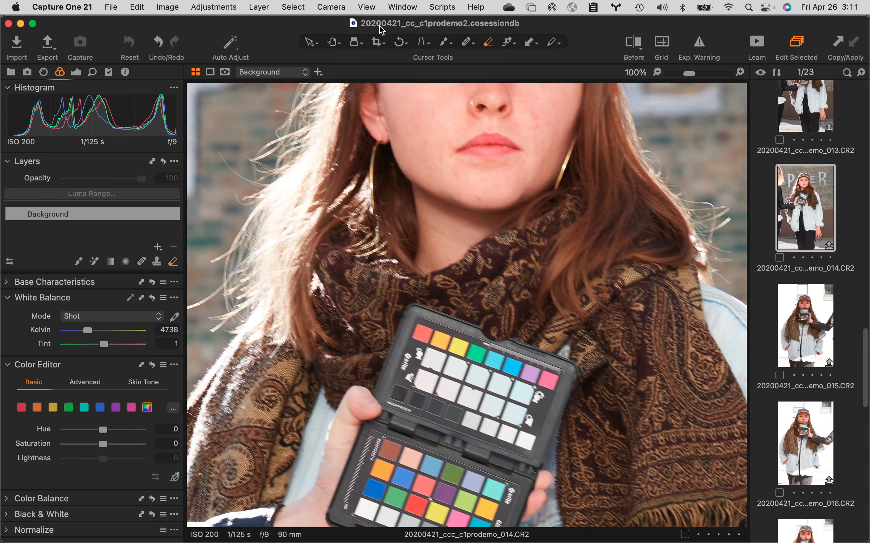
{"action": "left_click", "coordinate": [517, 48]}
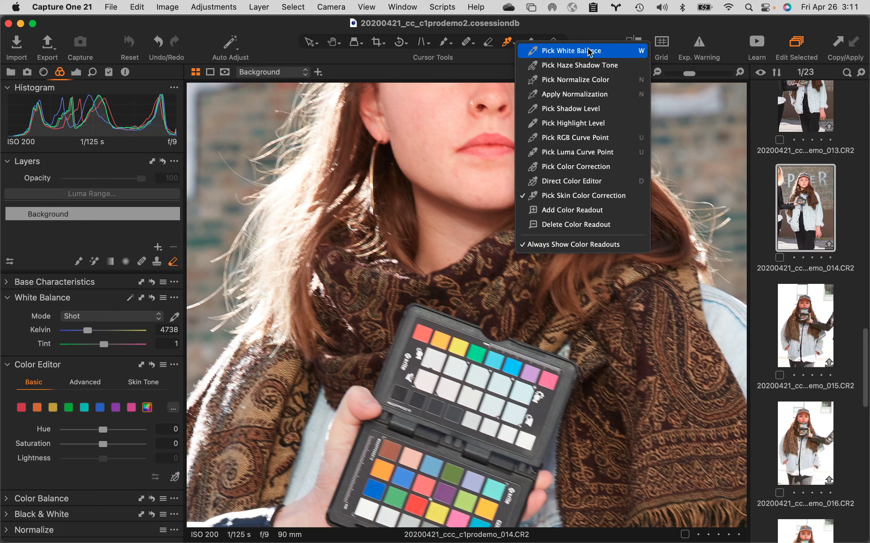
{"action": "left_click", "coordinate": [595, 211]}
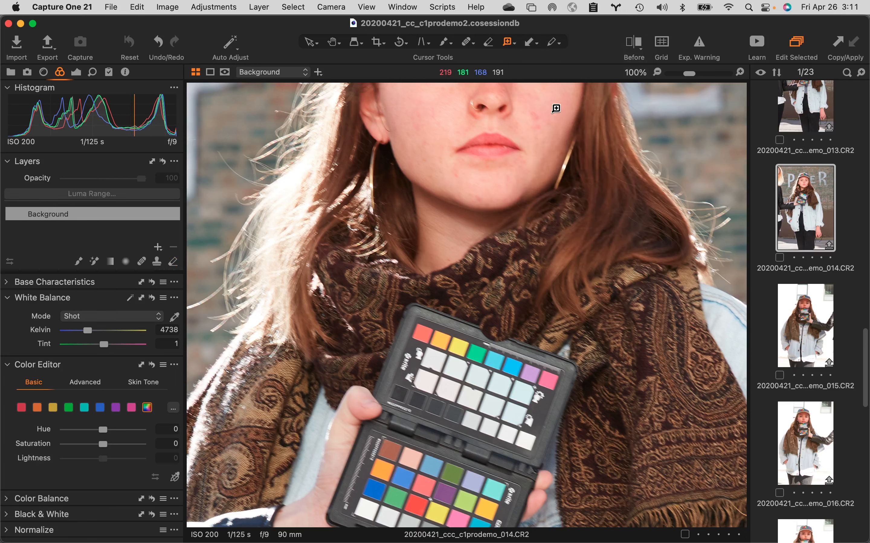
{"action": "left_click", "coordinate": [548, 109]}
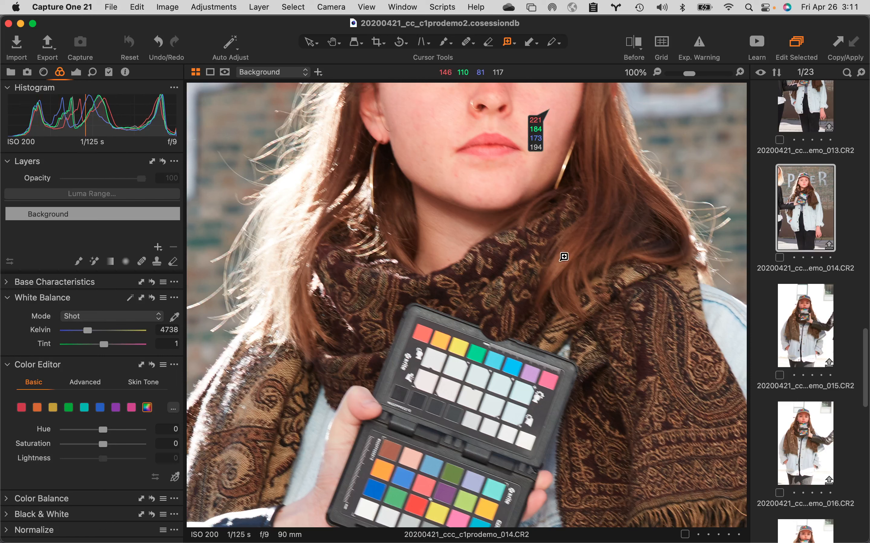
{"action": "left_click", "coordinate": [372, 502]}
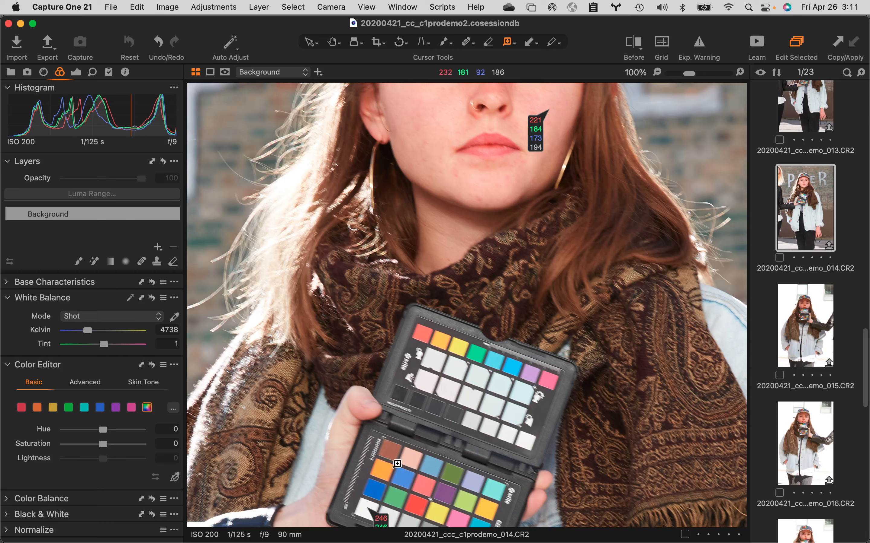
Move the skin color readout onto the forehead between the eyes at 100% view.
{"action": "key", "text": "super+0"}
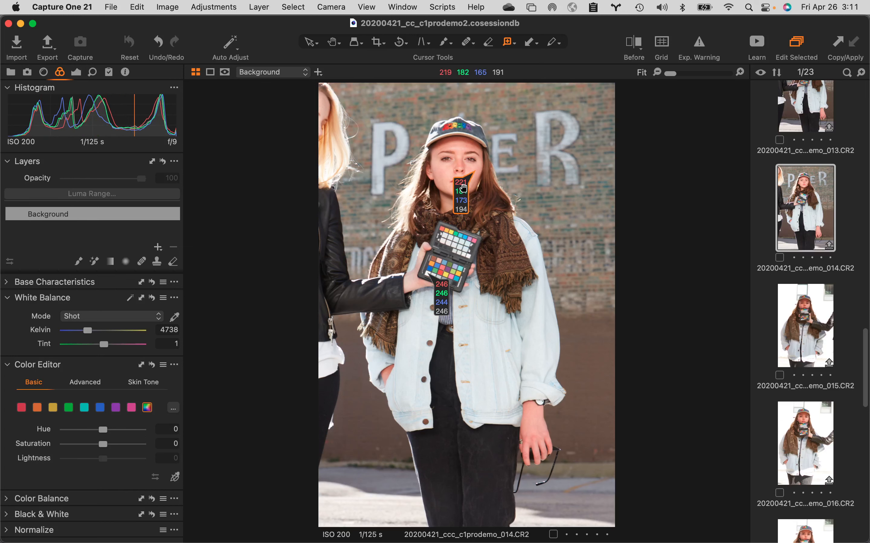
{"action": "key", "text": "z"}
{"action": "mouse_move", "coordinate": [490, 246]}
{"action": "left_mouse_down"}
{"action": "mouse_move", "coordinate": [501, 229]}
{"action": "mouse_move", "coordinate": [381, 228]}
{"action": "mouse_move", "coordinate": [359, 201]}
{"action": "mouse_move", "coordinate": [406, 144]}
{"action": "mouse_move", "coordinate": [422, 142]}
{"action": "left_mouse_up"}
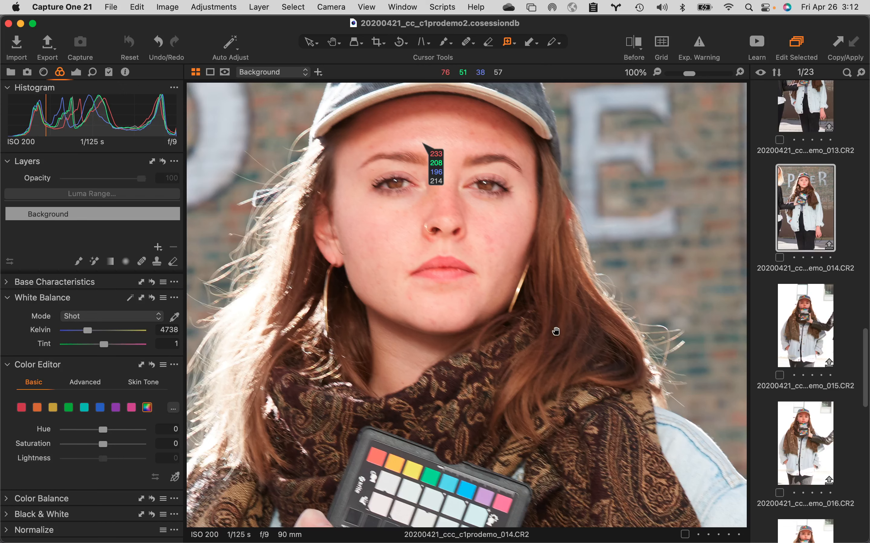
{"action": "left_click_drag", "start_coordinate": [553, 332], "coordinate": [569, 151]}
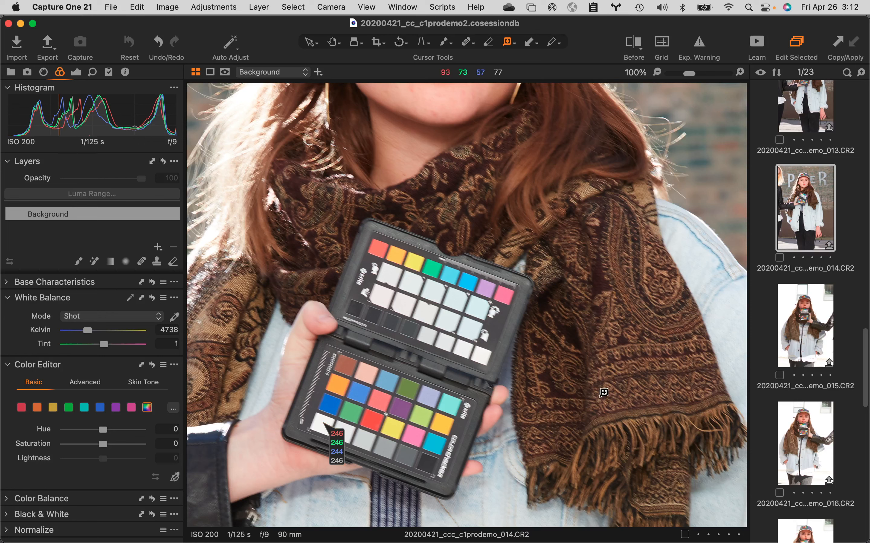
{"action": "left_click_drag", "start_coordinate": [588, 268], "coordinate": [601, 477]}
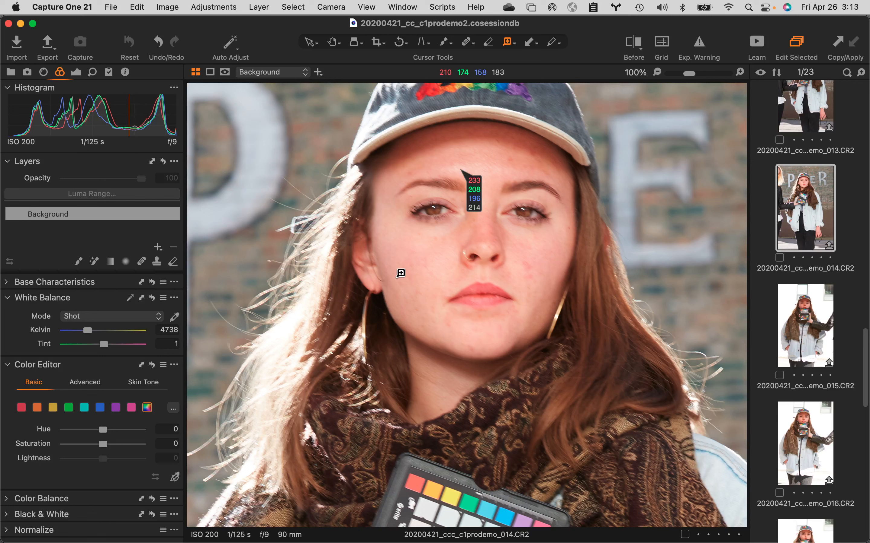
Sample the forehead skin tone with the Advanced Color Editor picker and enable View selected color range.
{"action": "left_click", "coordinate": [87, 387]}
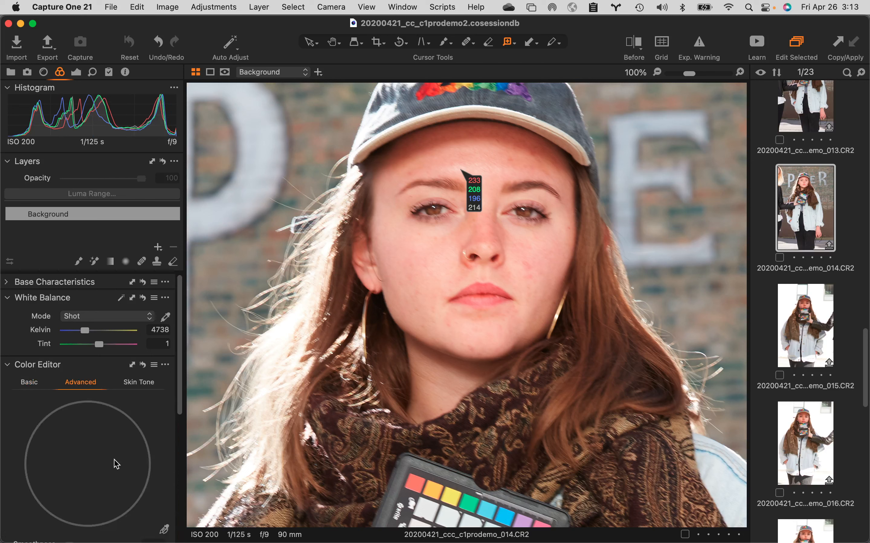
{"action": "scroll", "coordinate": [114, 463], "scroll_direction": "down", "scroll_amount": 3}
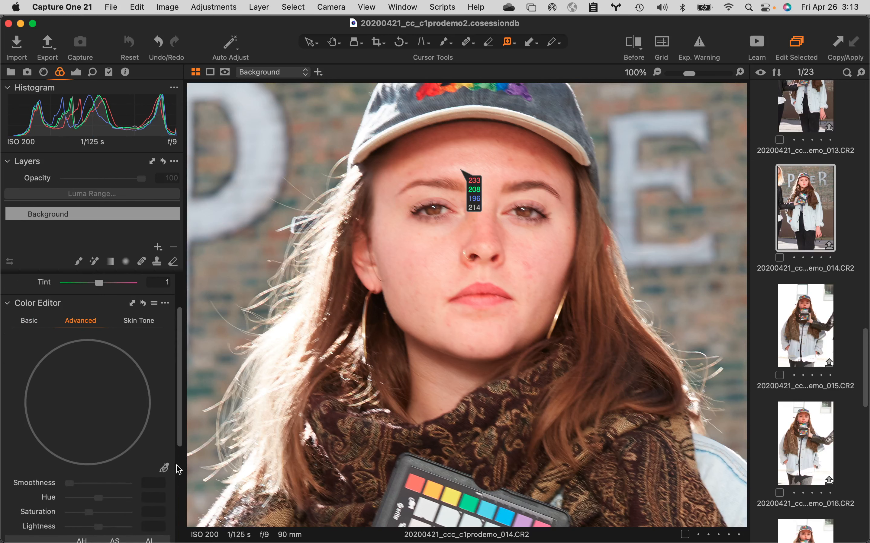
{"action": "left_click", "coordinate": [164, 468]}
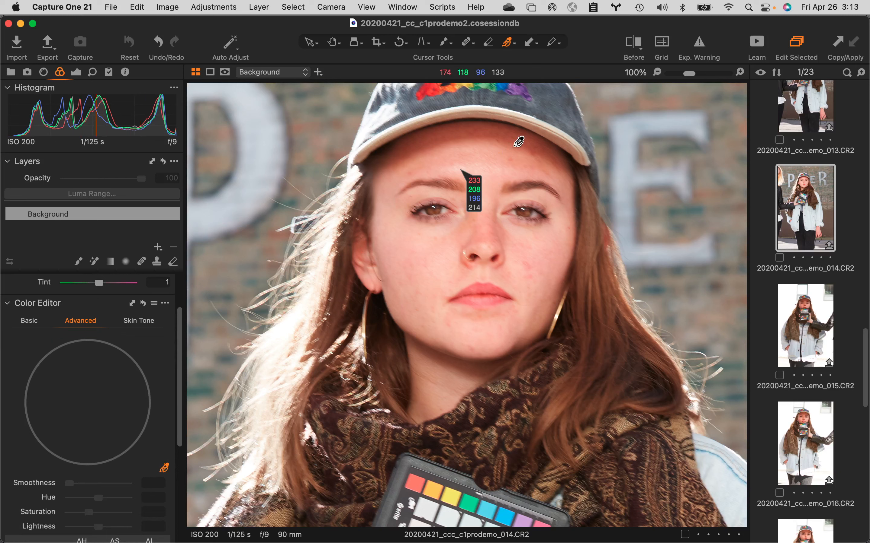
{"action": "left_click", "coordinate": [497, 166]}
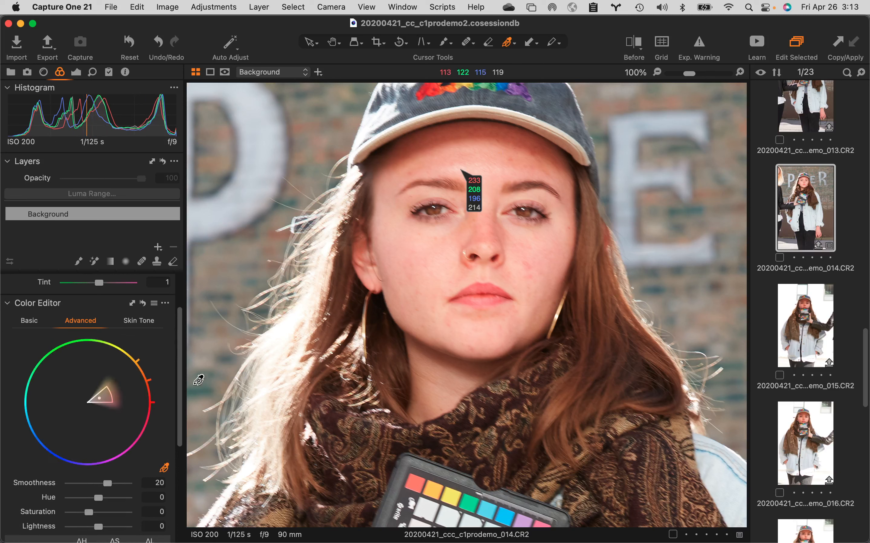
{"action": "scroll", "coordinate": [131, 488], "scroll_direction": "down", "scroll_amount": 4}
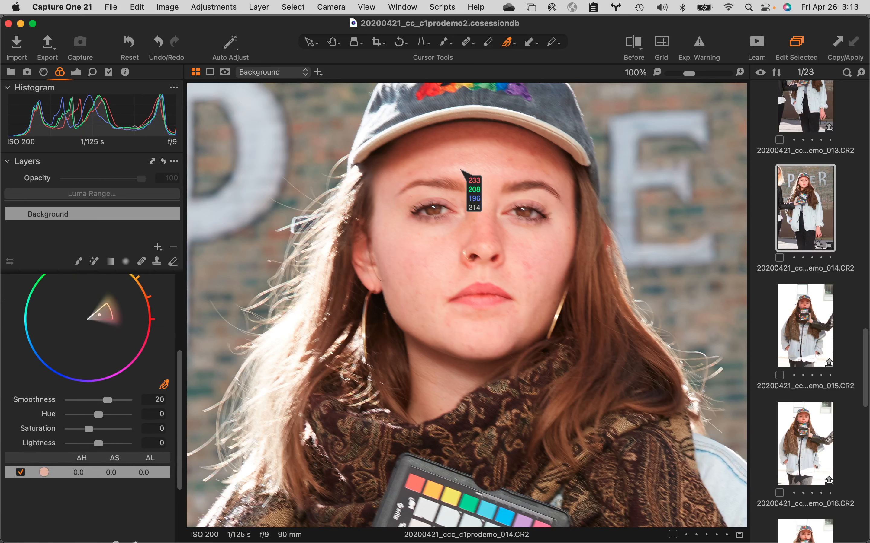
{"action": "scroll", "coordinate": [132, 529], "scroll_direction": "down", "scroll_amount": 2}
{"action": "left_click", "coordinate": [133, 521]}
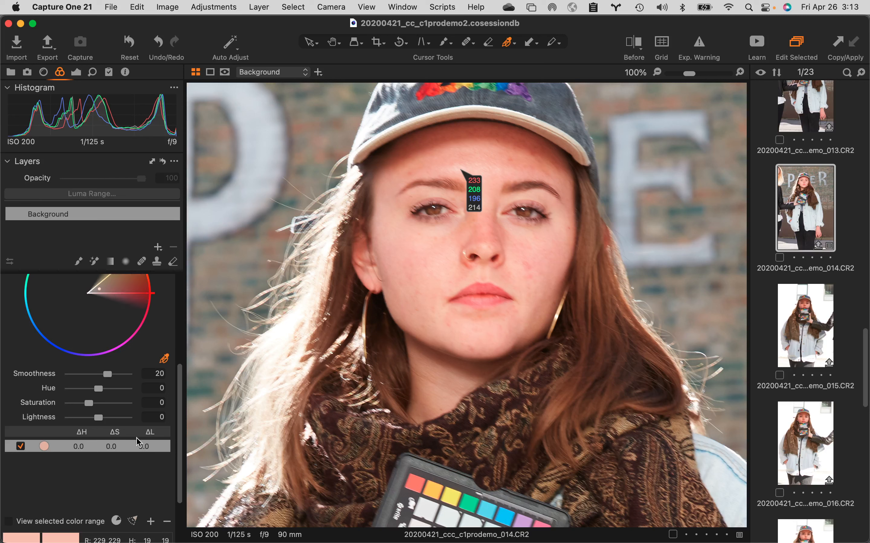
{"action": "left_click", "coordinate": [8, 521]}
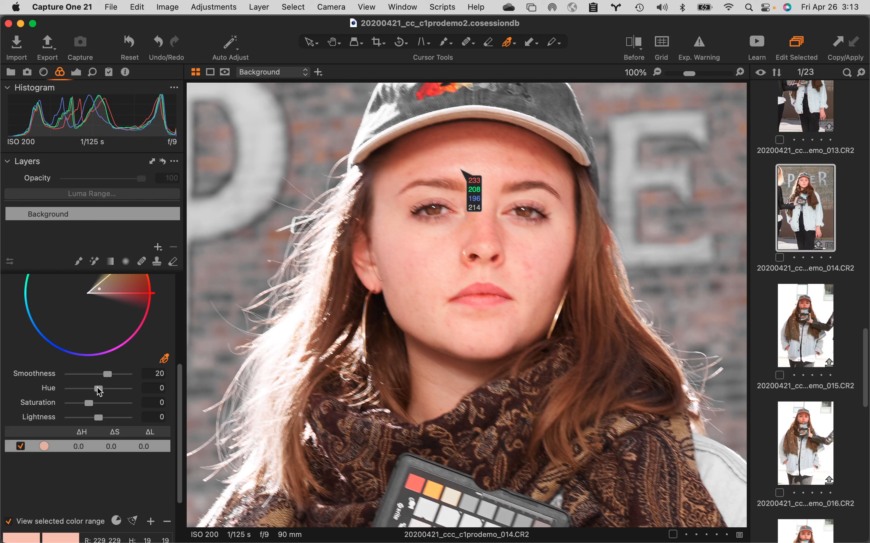
Try shifting the selected skin range's hue to 22 and -29.8, then reset it to 0.
{"action": "left_click_drag", "start_coordinate": [100, 391], "coordinate": [120, 391]}
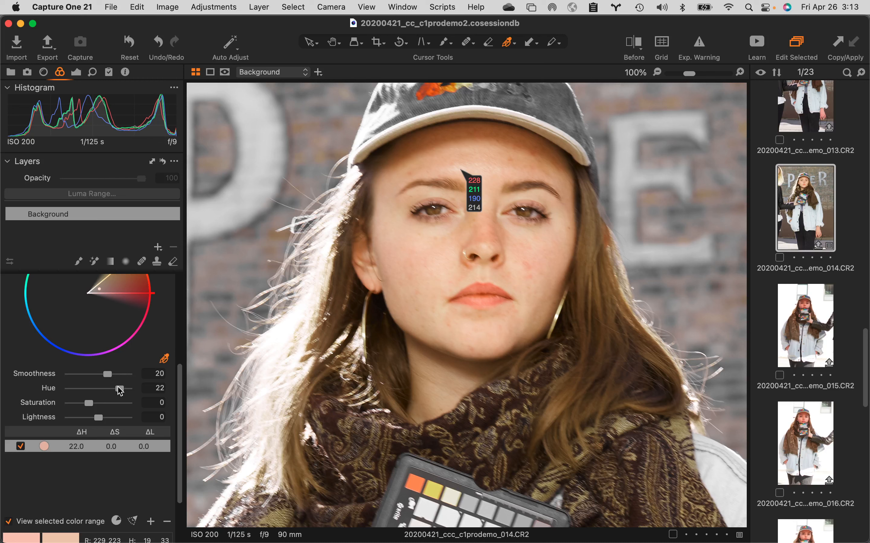
{"action": "left_click_drag", "start_coordinate": [117, 388], "coordinate": [70, 390]}
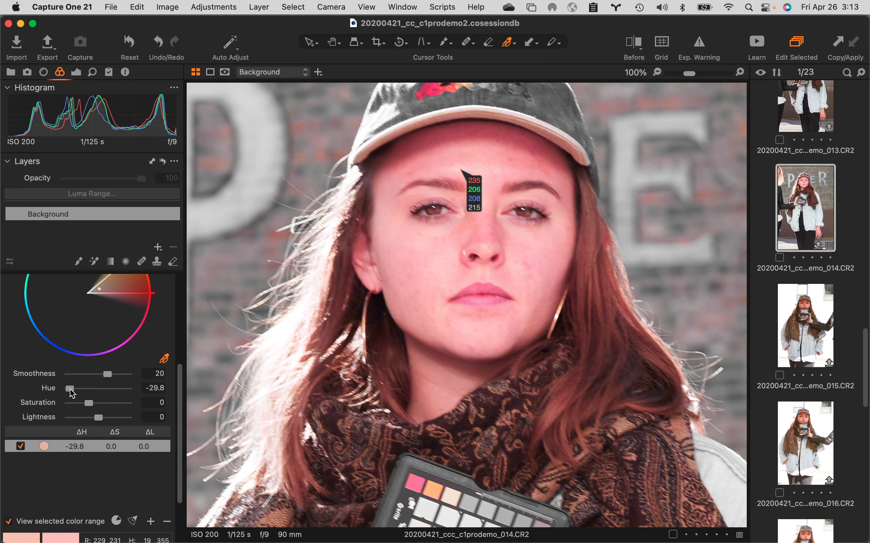
{"action": "double_click", "coordinate": [70, 389]}
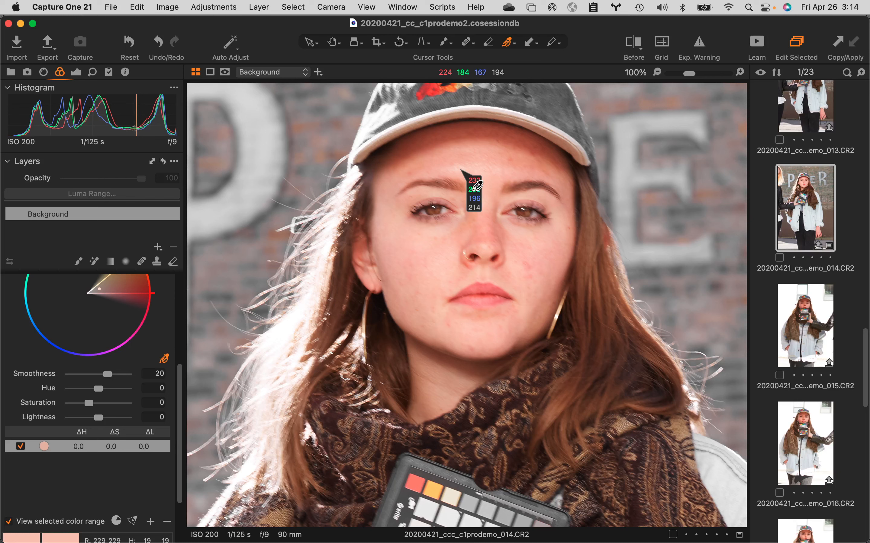
Delete the color readout on the forehead.
{"action": "left_click", "coordinate": [516, 48]}
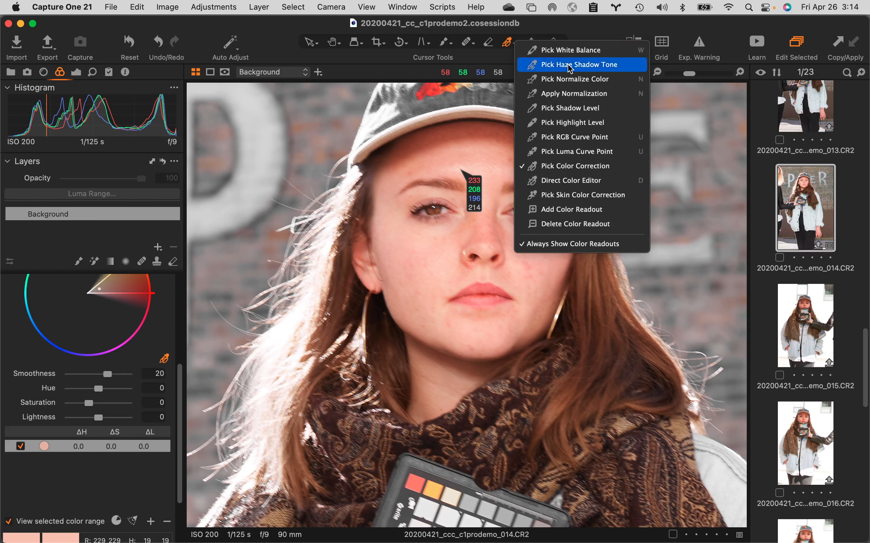
{"action": "left_click", "coordinate": [607, 225]}
{"action": "left_click", "coordinate": [476, 186]}
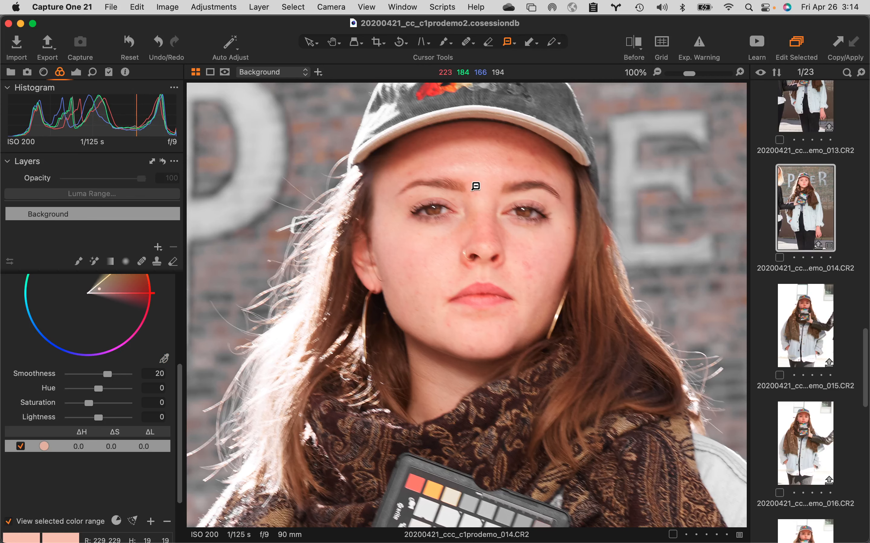
Fit the image to the view and delete the remaining color readout on the color checker.
{"action": "key", "text": "super+0"}
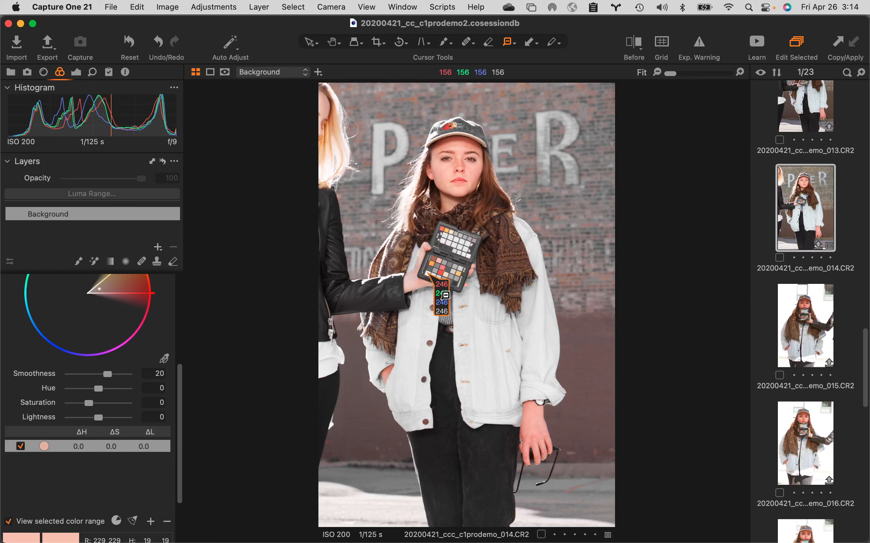
{"action": "left_click", "coordinate": [446, 294]}
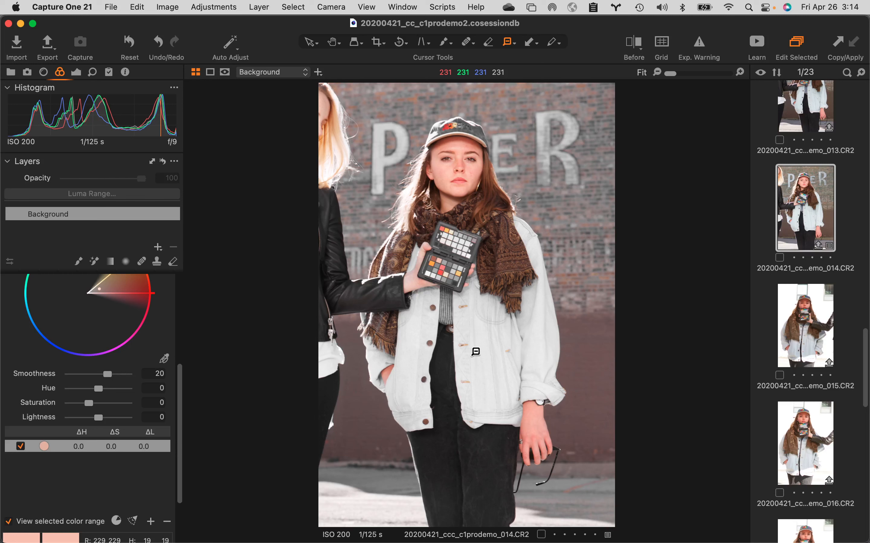
Open image 20200421_ccc_c1prodemo_021.CR2 from the filmstrip.
{"action": "scroll", "coordinate": [811, 421], "scroll_direction": "down", "scroll_amount": 5}
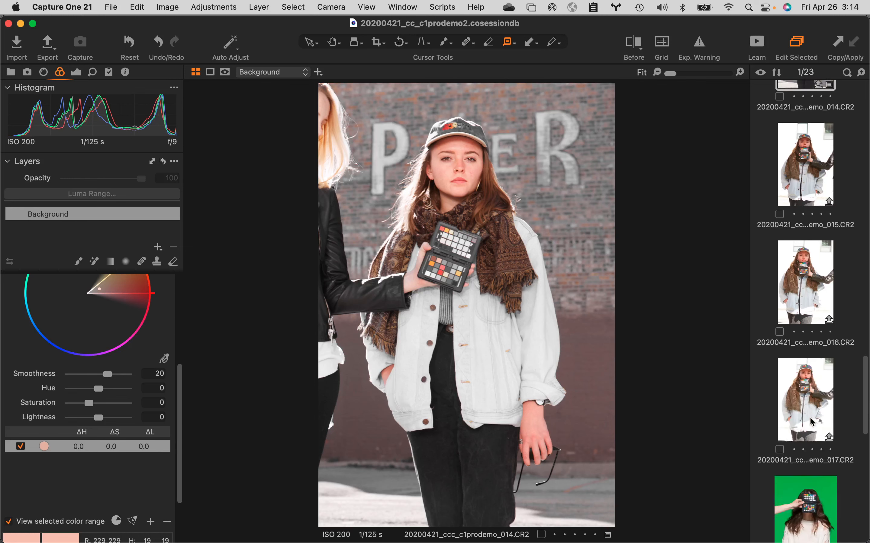
{"action": "scroll", "coordinate": [811, 421], "scroll_direction": "down", "scroll_amount": 15}
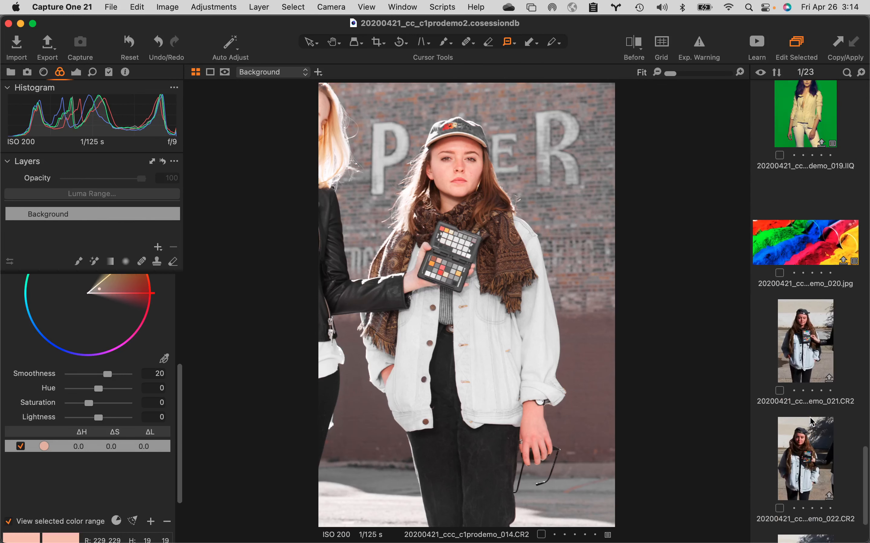
{"action": "scroll", "coordinate": [811, 421], "scroll_direction": "up", "scroll_amount": 1}
{"action": "scroll", "coordinate": [811, 422], "scroll_direction": "down", "scroll_amount": 1}
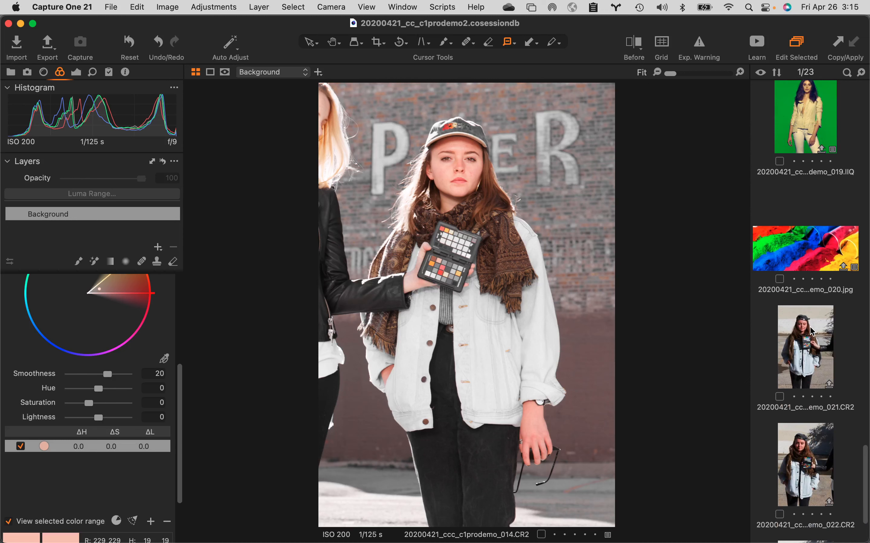
{"action": "left_click", "coordinate": [809, 362]}
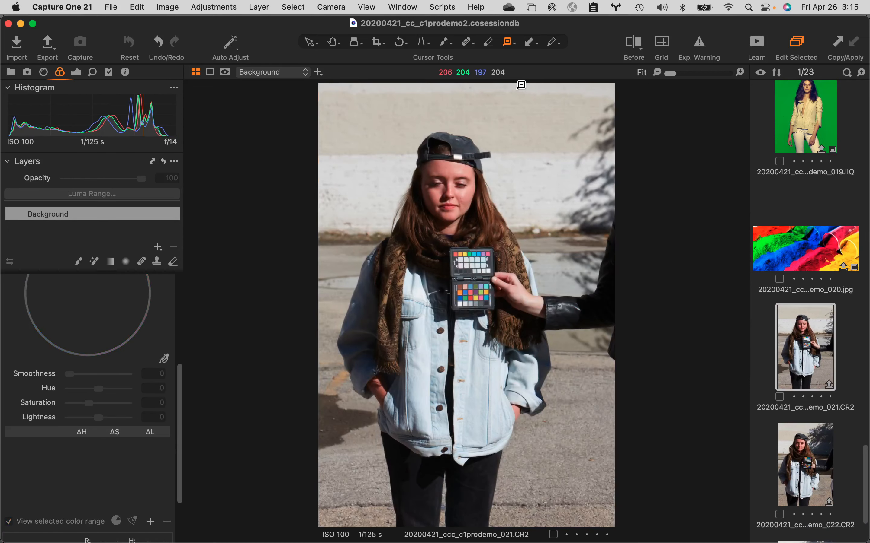
Add color readouts on the upper wall, the white wall band, the pavement and the black trousers.
{"action": "left_click", "coordinate": [515, 46]}
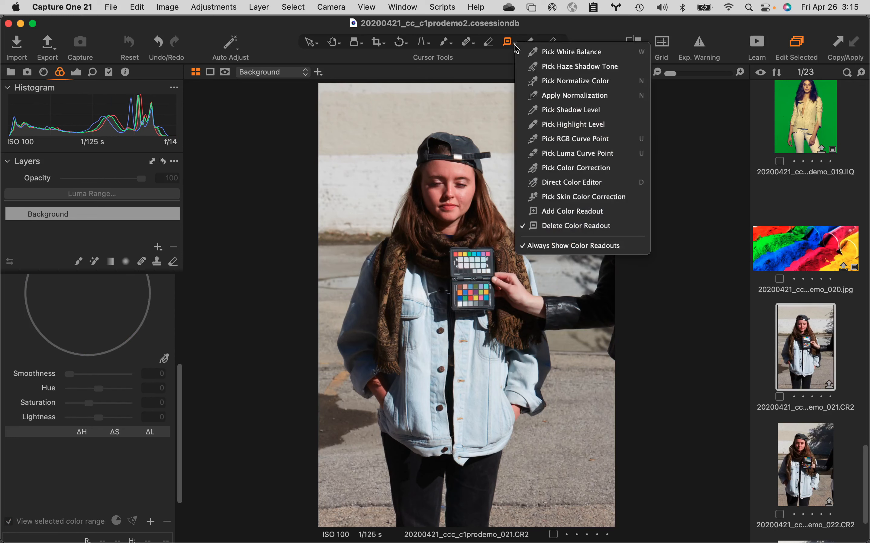
{"action": "left_click", "coordinate": [576, 211]}
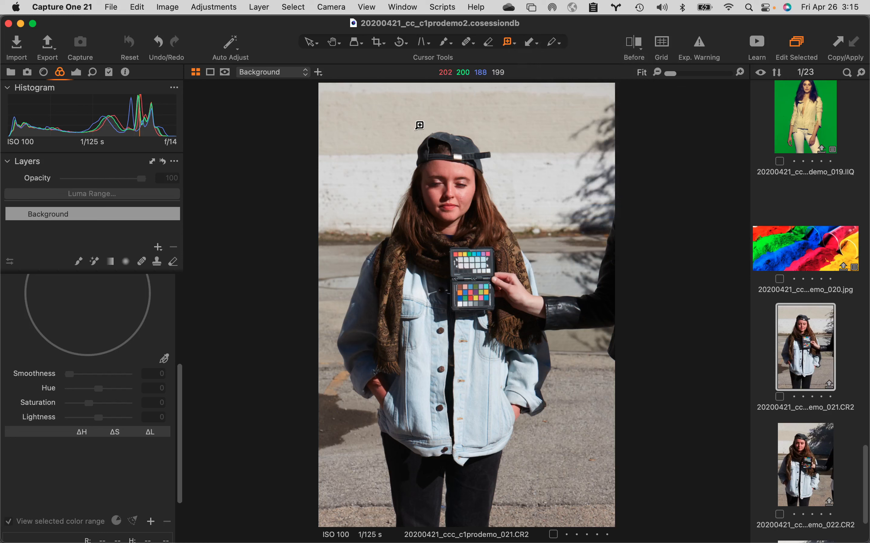
{"action": "left_click", "coordinate": [361, 126]}
{"action": "left_click", "coordinate": [362, 198]}
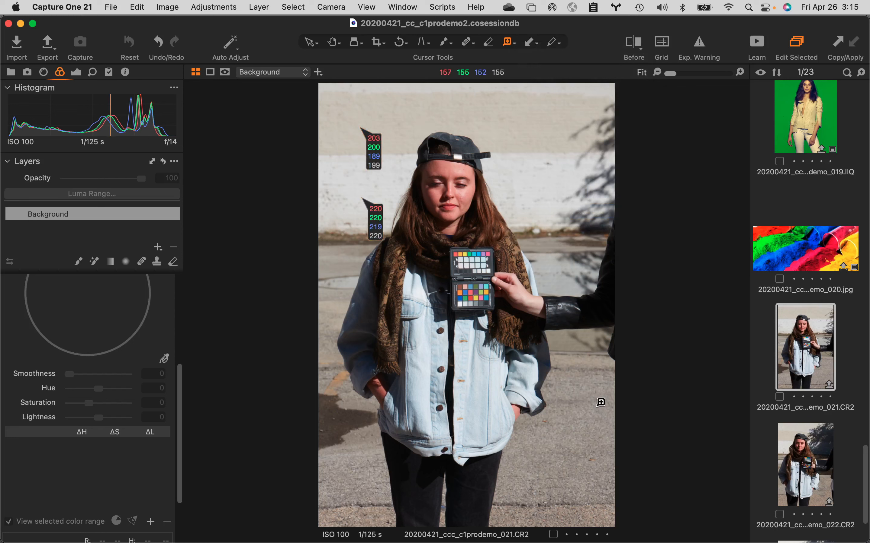
{"action": "left_click", "coordinate": [555, 465]}
{"action": "left_click", "coordinate": [478, 488]}
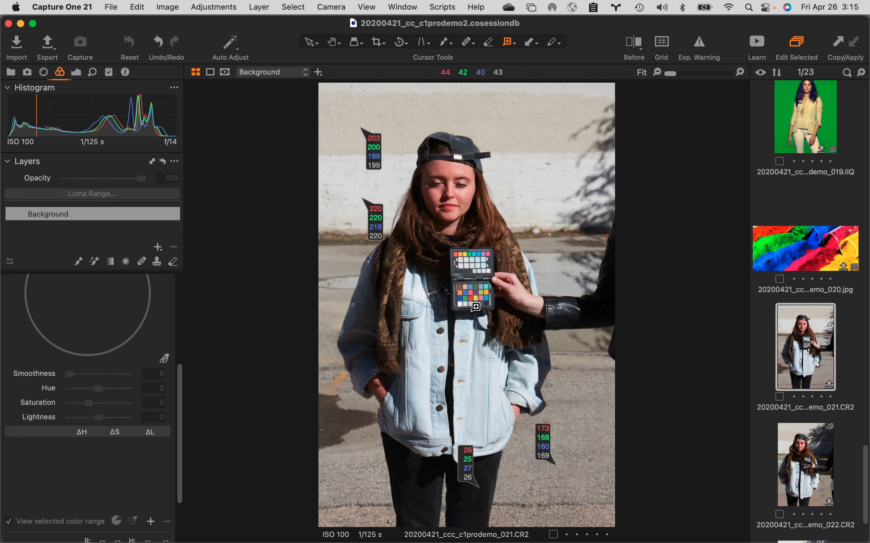
Add more color readouts on the face, the scarf and beside the hand holding the chart.
{"action": "left_click", "coordinate": [449, 170]}
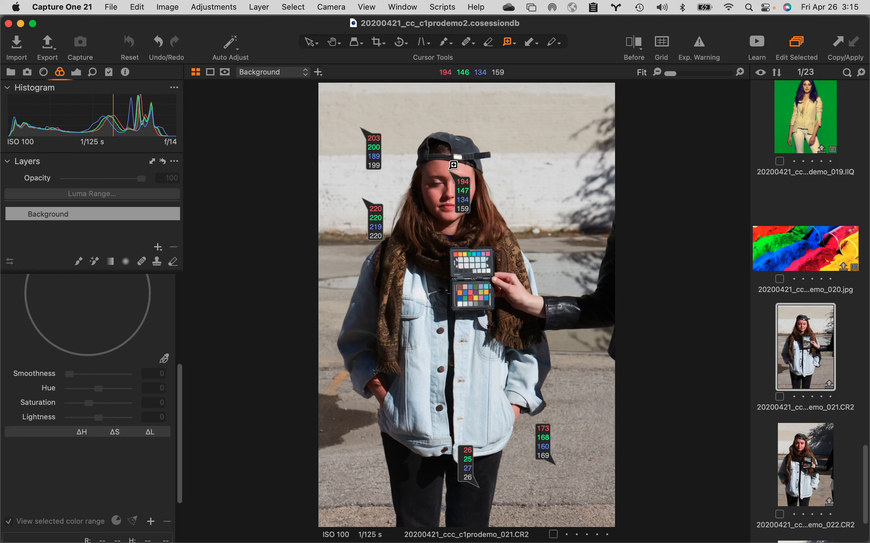
{"action": "left_click", "coordinate": [359, 318]}
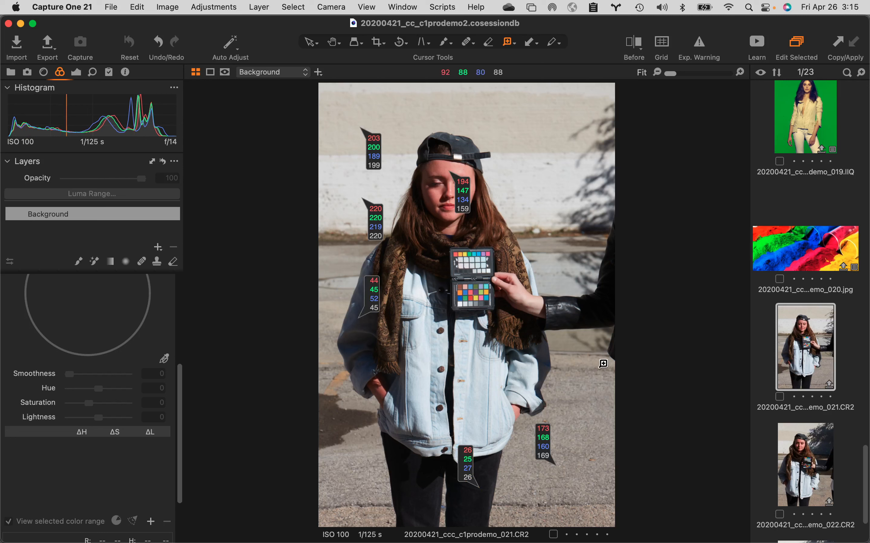
{"action": "left_click", "coordinate": [562, 285]}
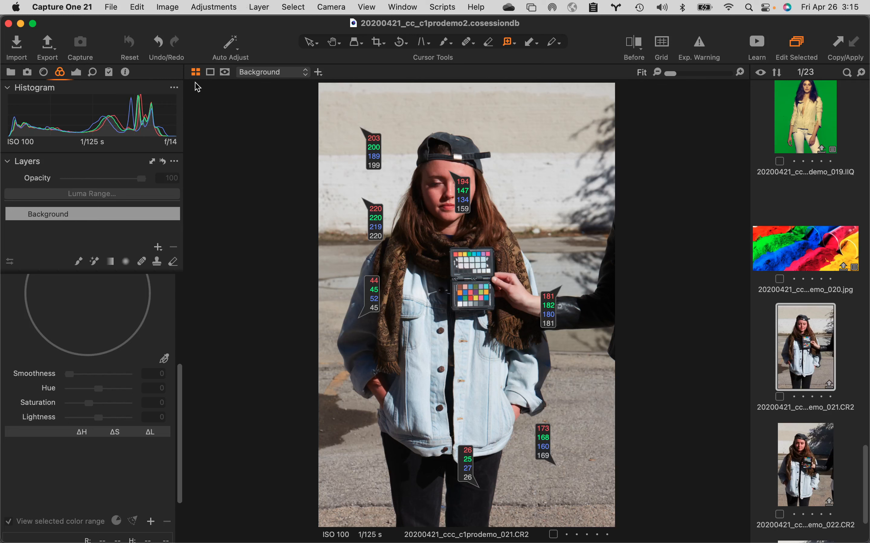
Set this image as the compare image and step to the next image, 022, for a side-by-side view.
{"action": "left_click", "coordinate": [161, 7]}
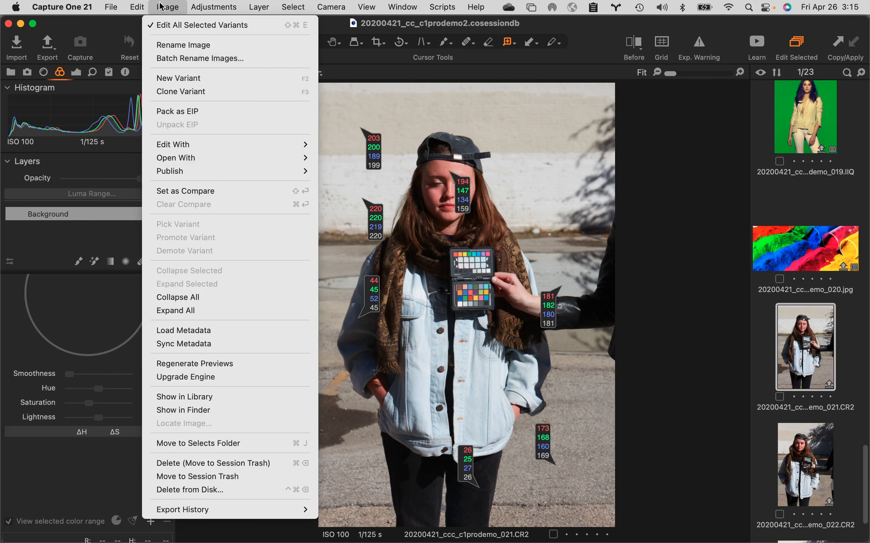
{"action": "left_click", "coordinate": [186, 190]}
{"action": "key", "text": "Right"}
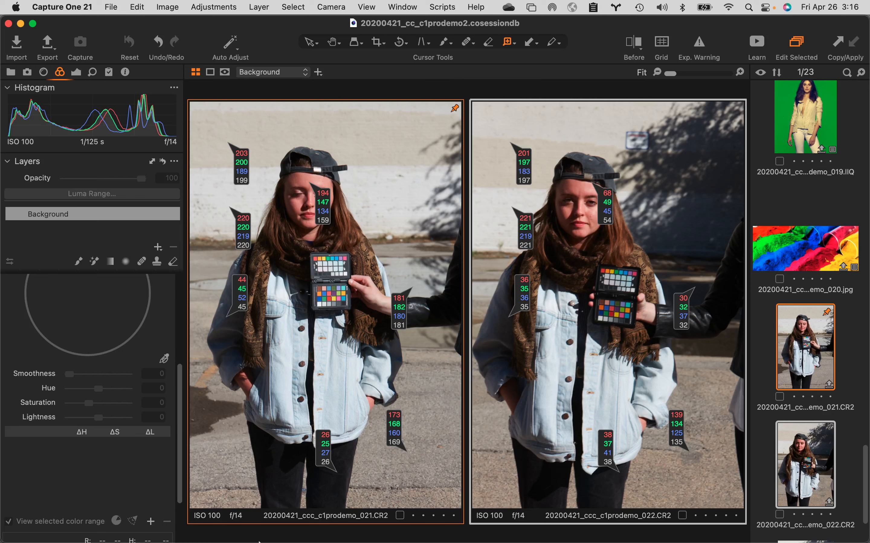
{"action": "mouse_move", "coordinate": [230, 541]}
{"action": "left_click", "coordinate": [177, 528]}
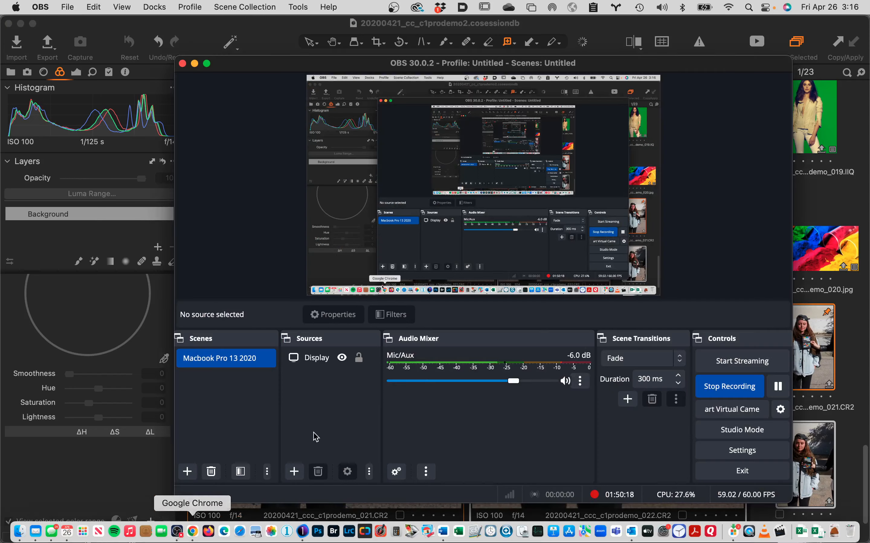